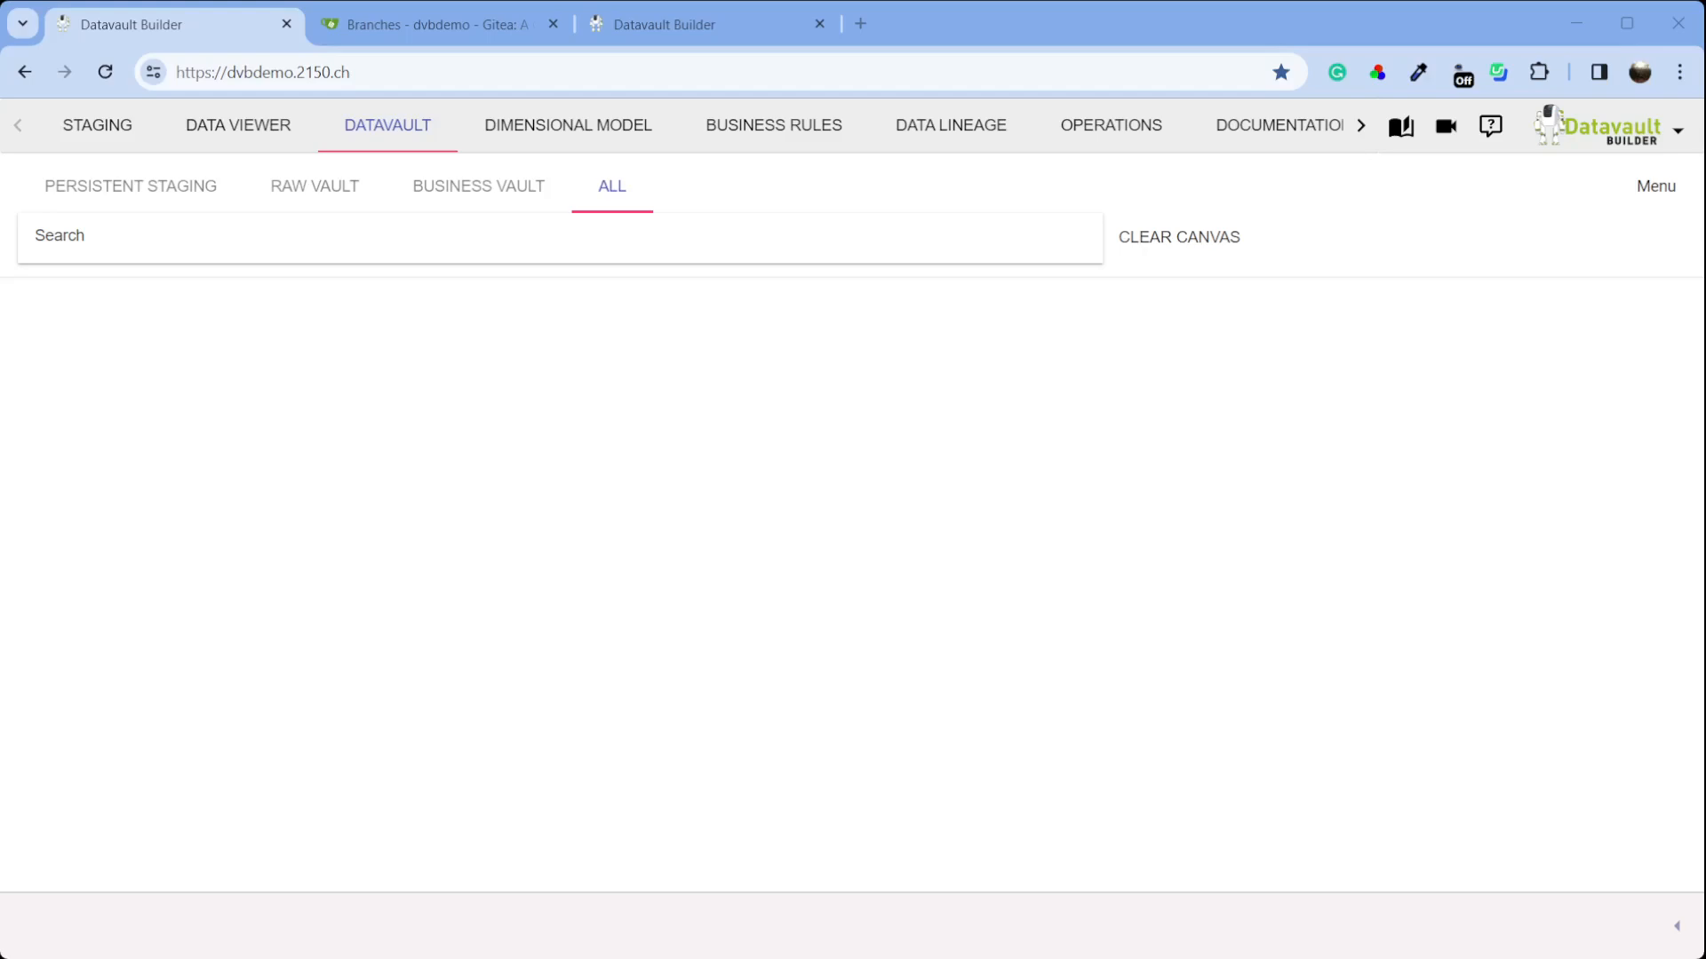
Display the Flight hub in the Datavault model and spread out Flight, Ground Handler, Caterer, Passenger and the related objects on the canvas
left_click(422, 233)
left_click(248, 849)
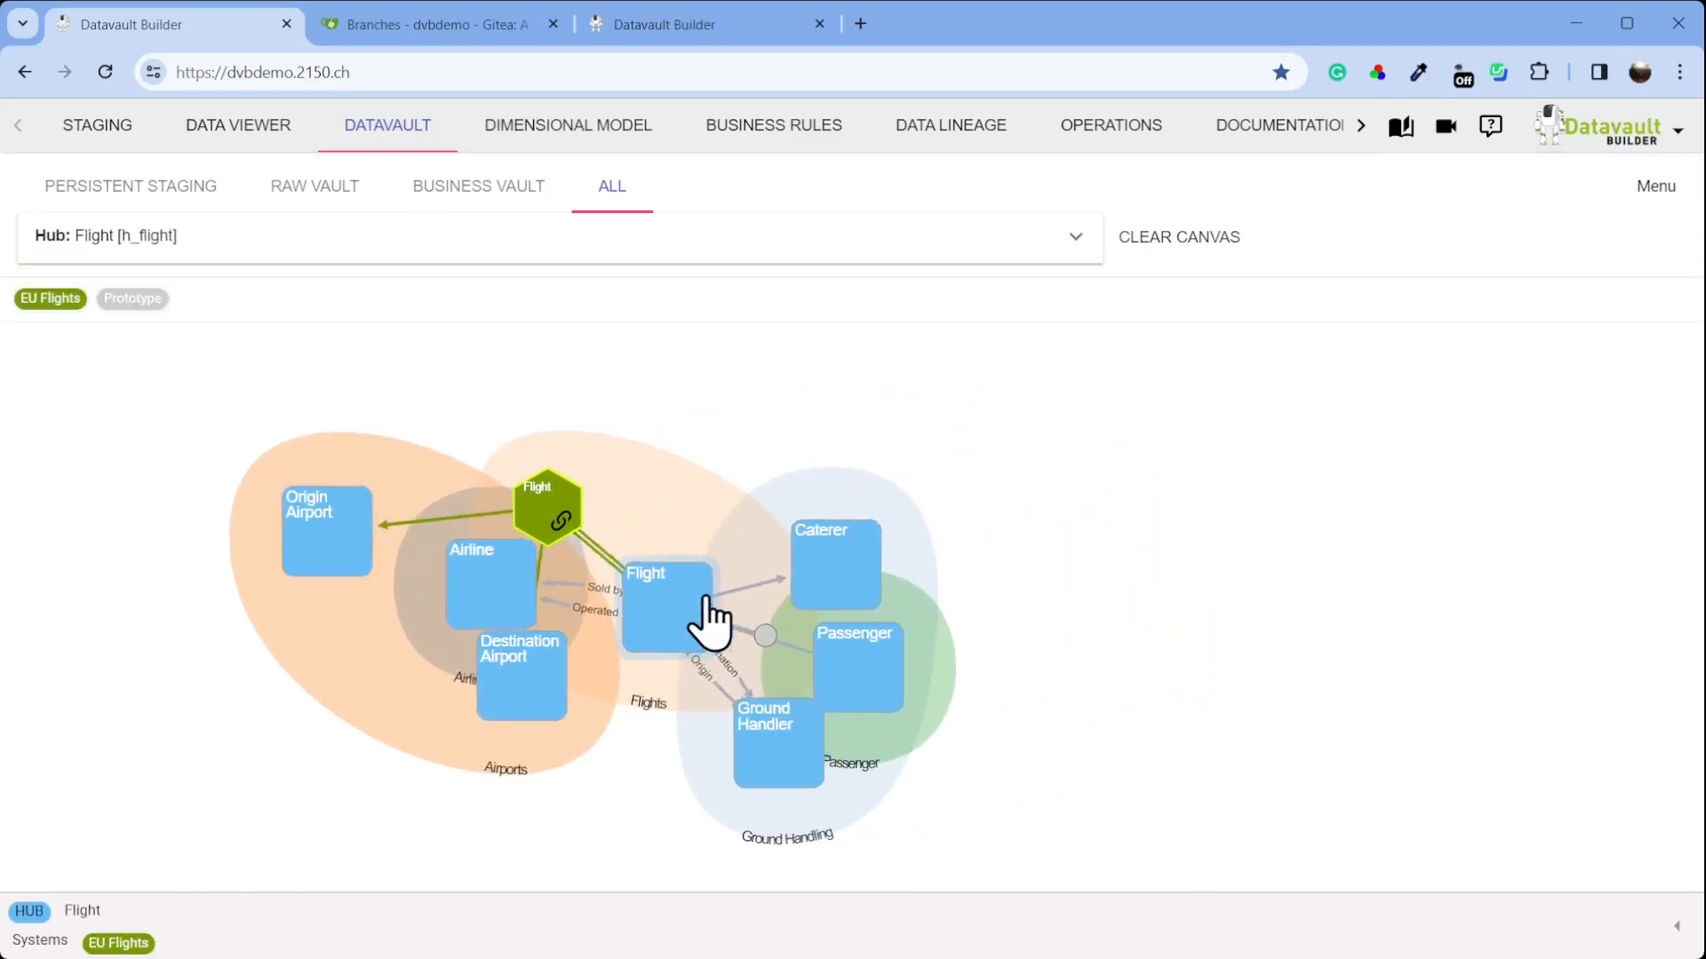
left_click_drag(762, 702, 846, 800)
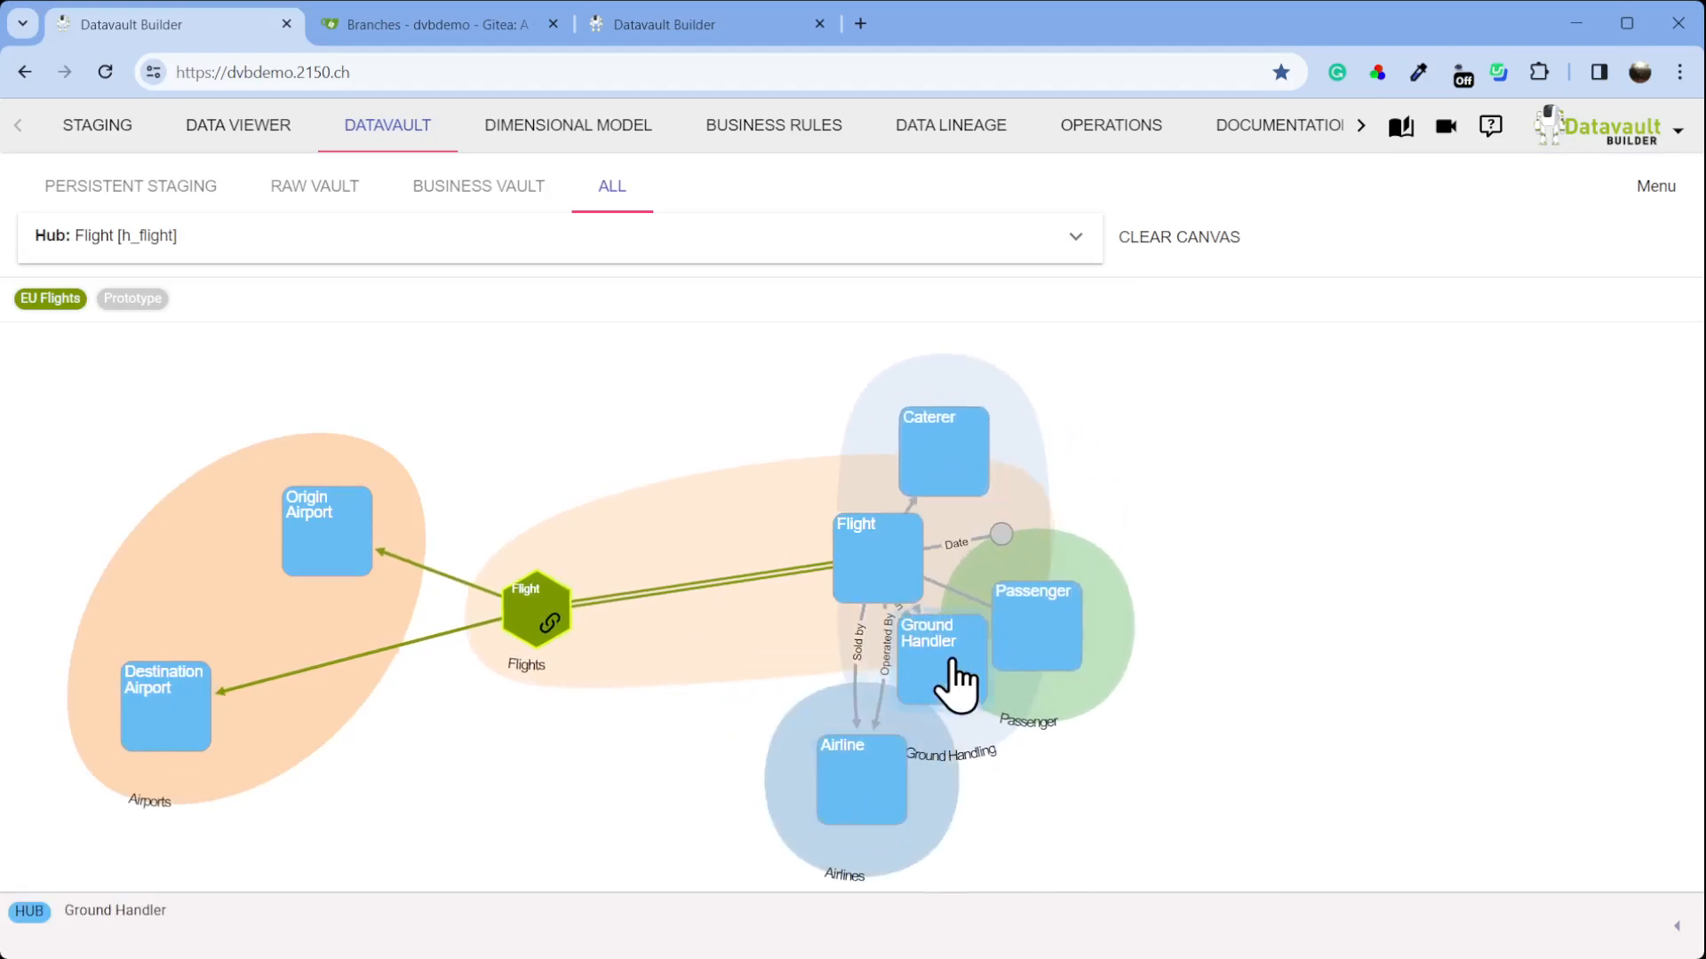
left_click_drag(948, 662, 1086, 773)
left_click_drag(898, 686, 1107, 538)
left_click_drag(977, 679, 1318, 704)
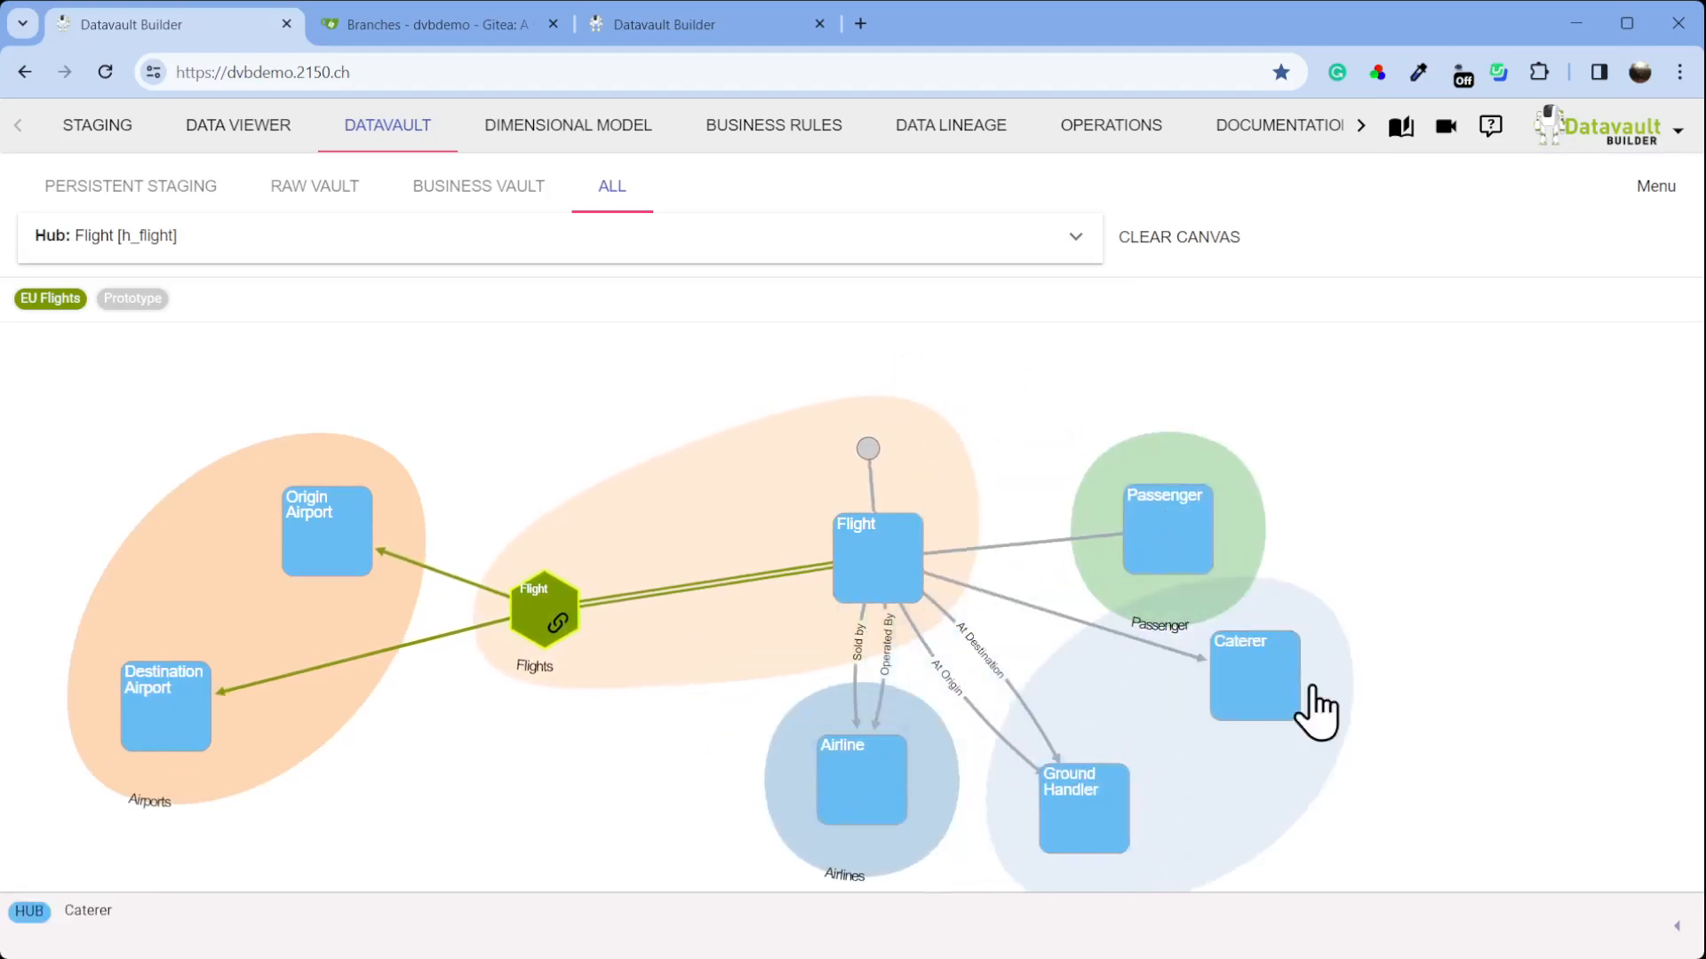
left_click_drag(1173, 571, 1231, 433)
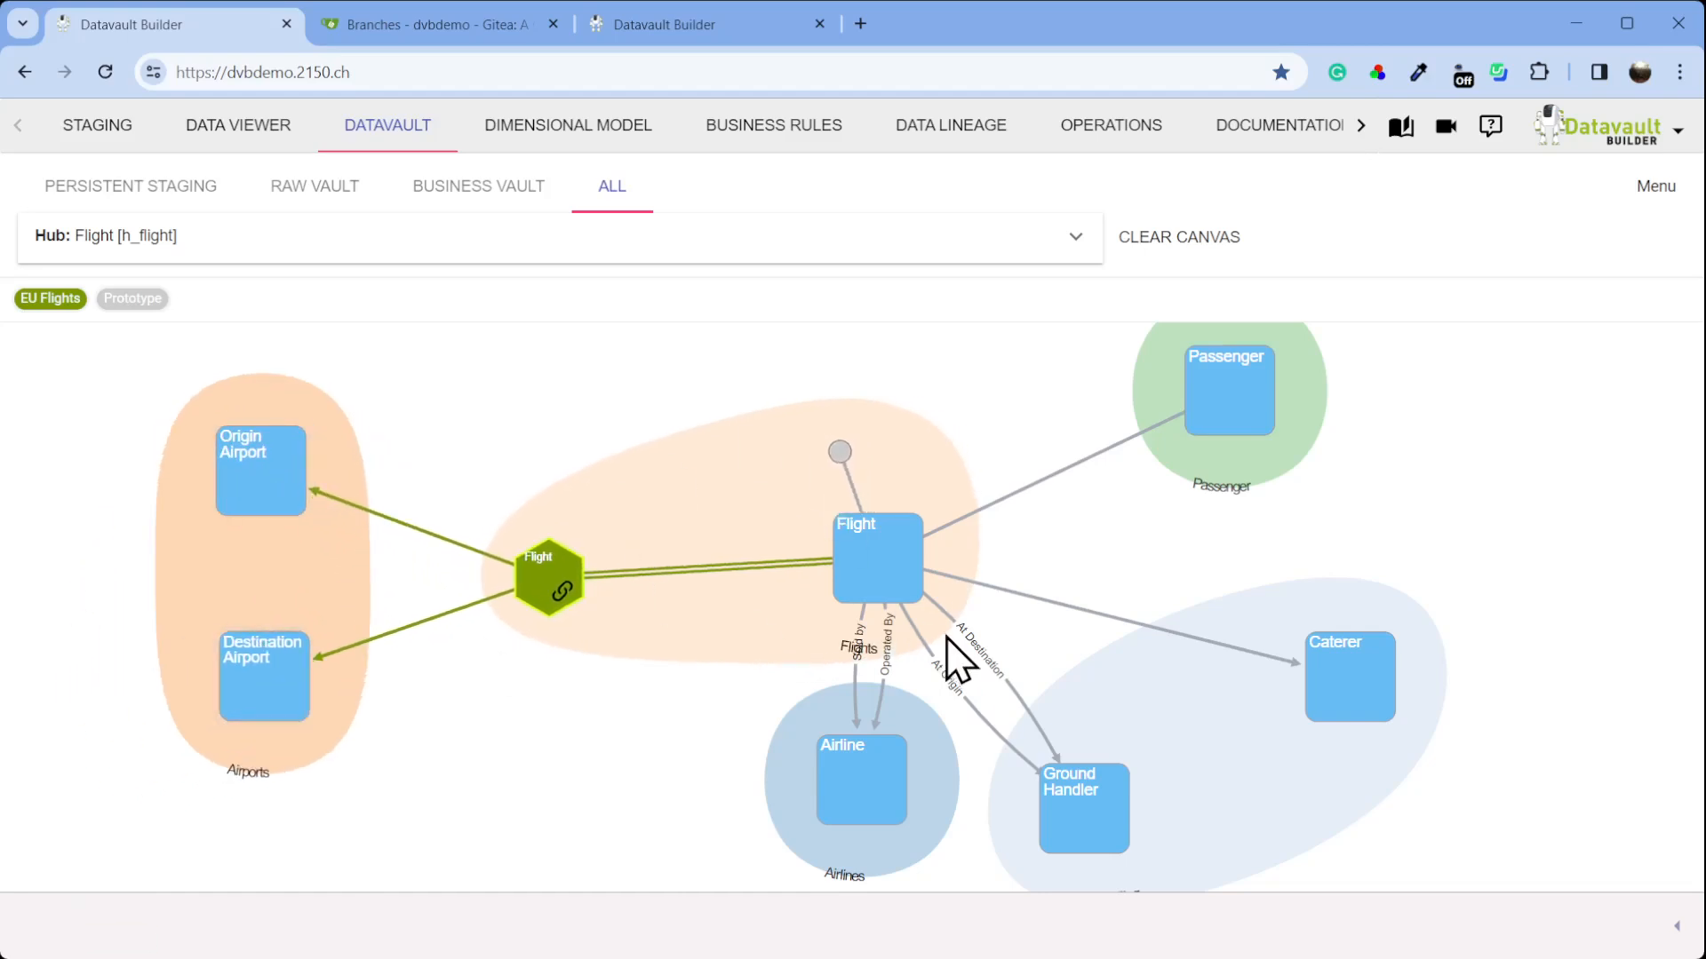
Run a deployment comparison from the local dvbdemo.2150.ch environment towards the Git branch dvbdemo, switching the deployment direction
left_click(1360, 125)
left_click(1279, 129)
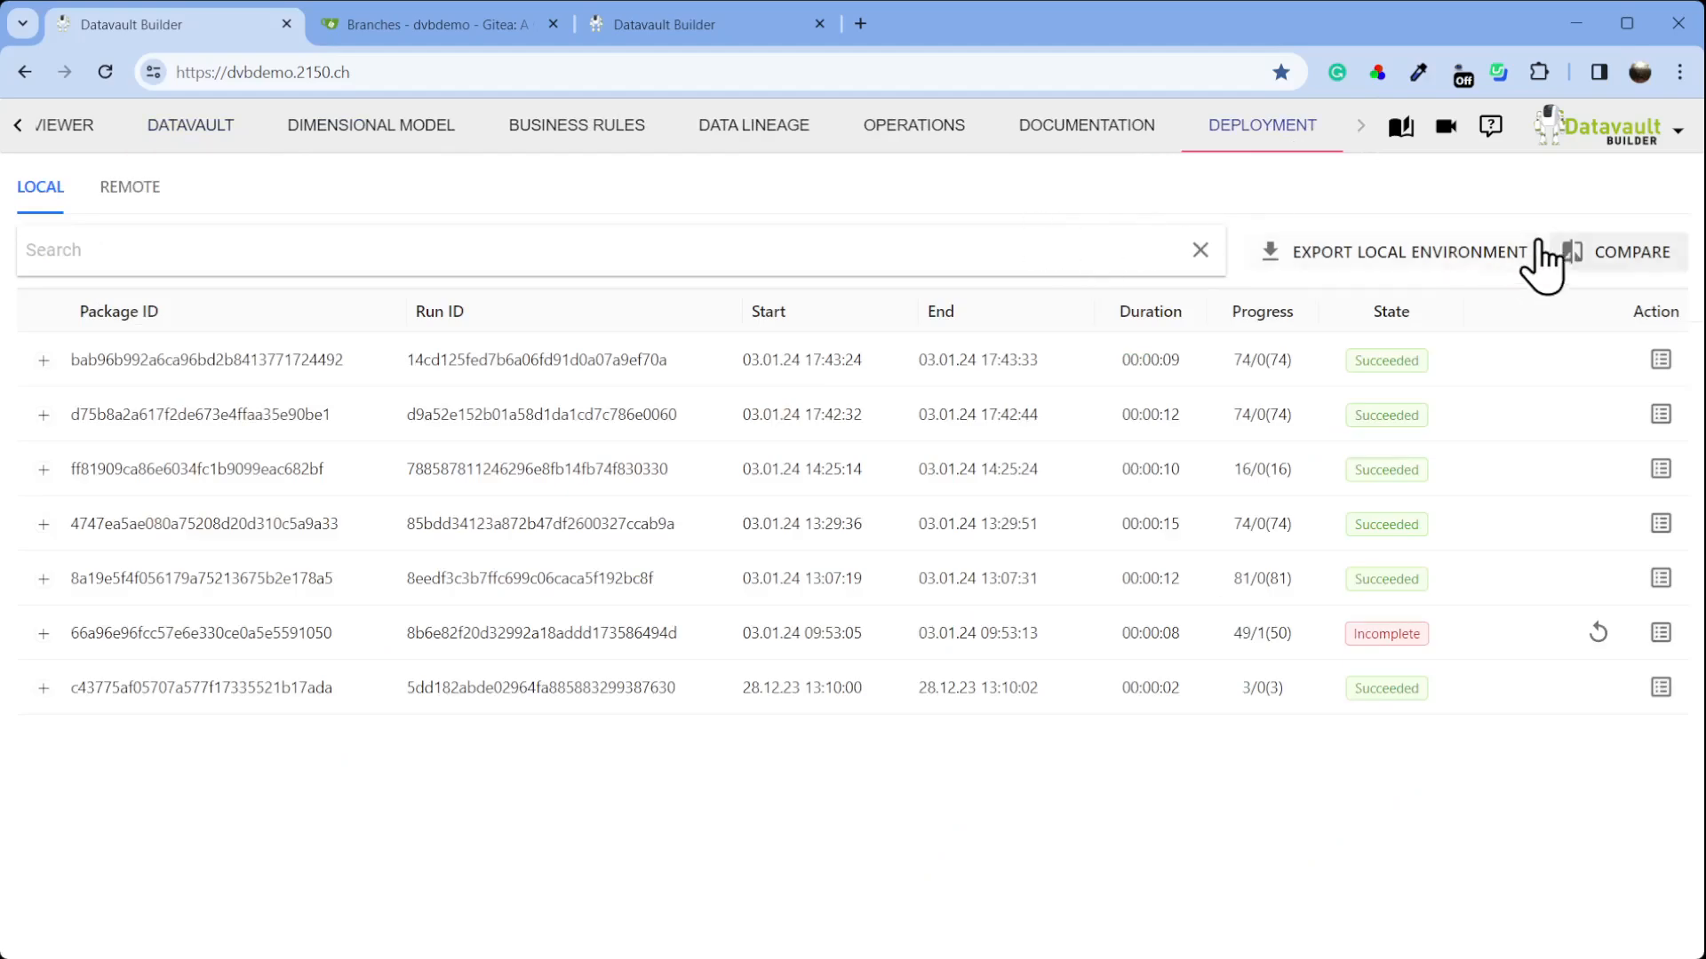
left_click(1617, 257)
left_click(853, 266)
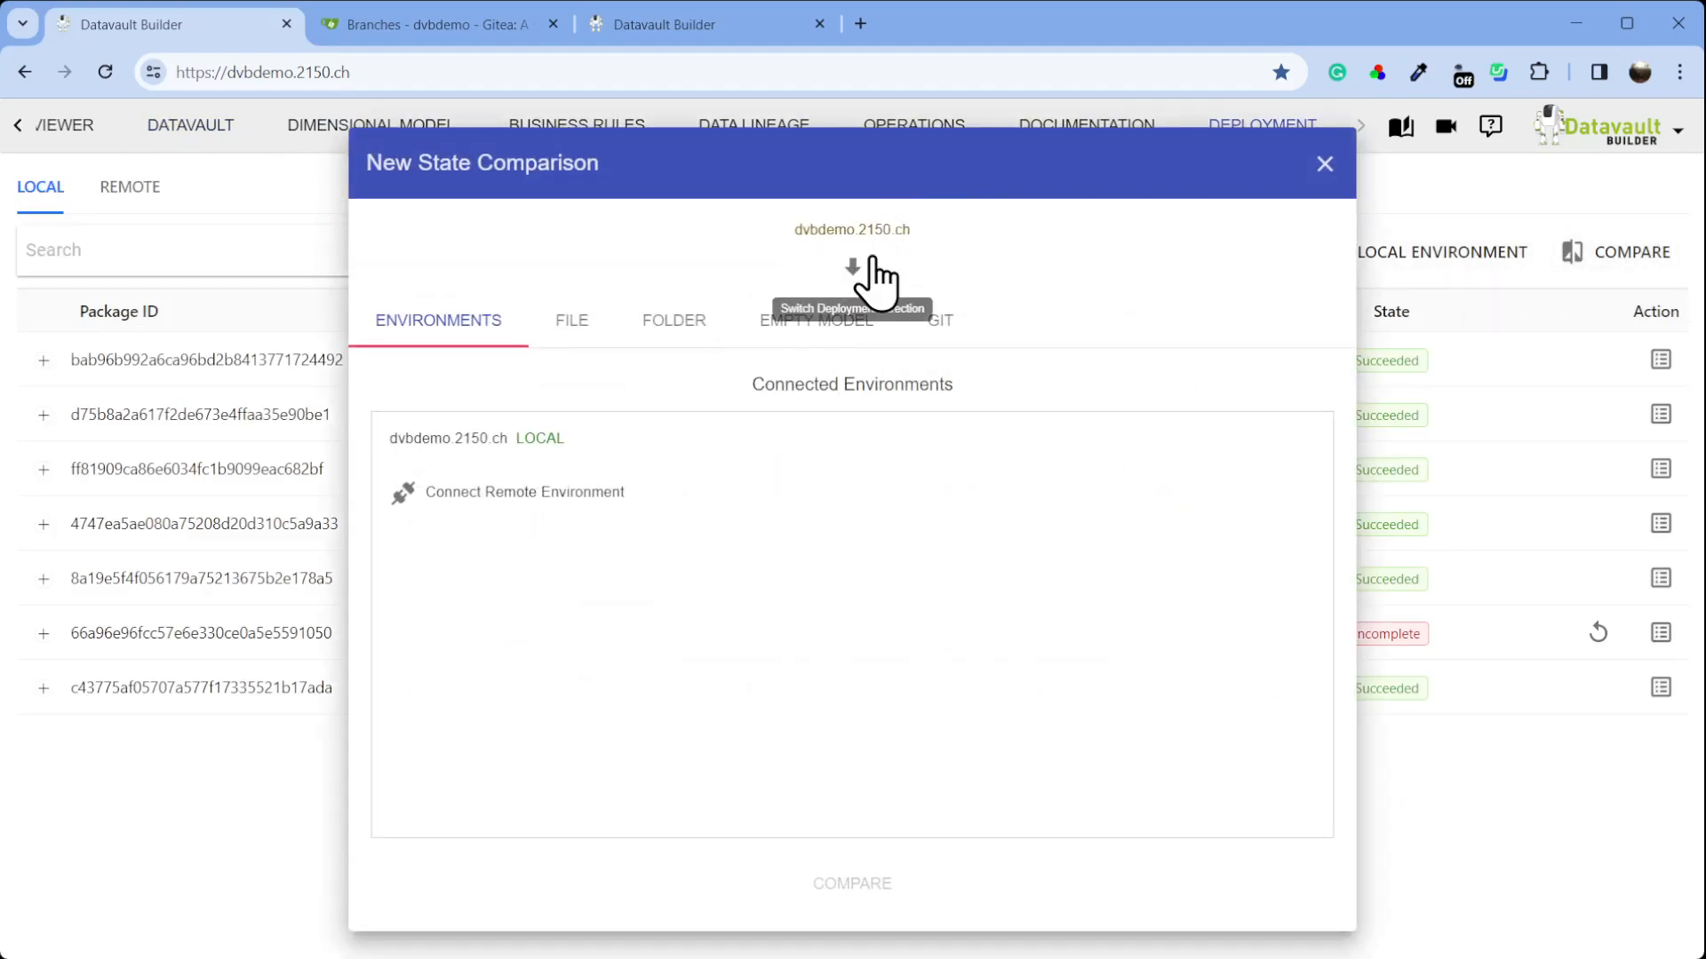
left_click(942, 330)
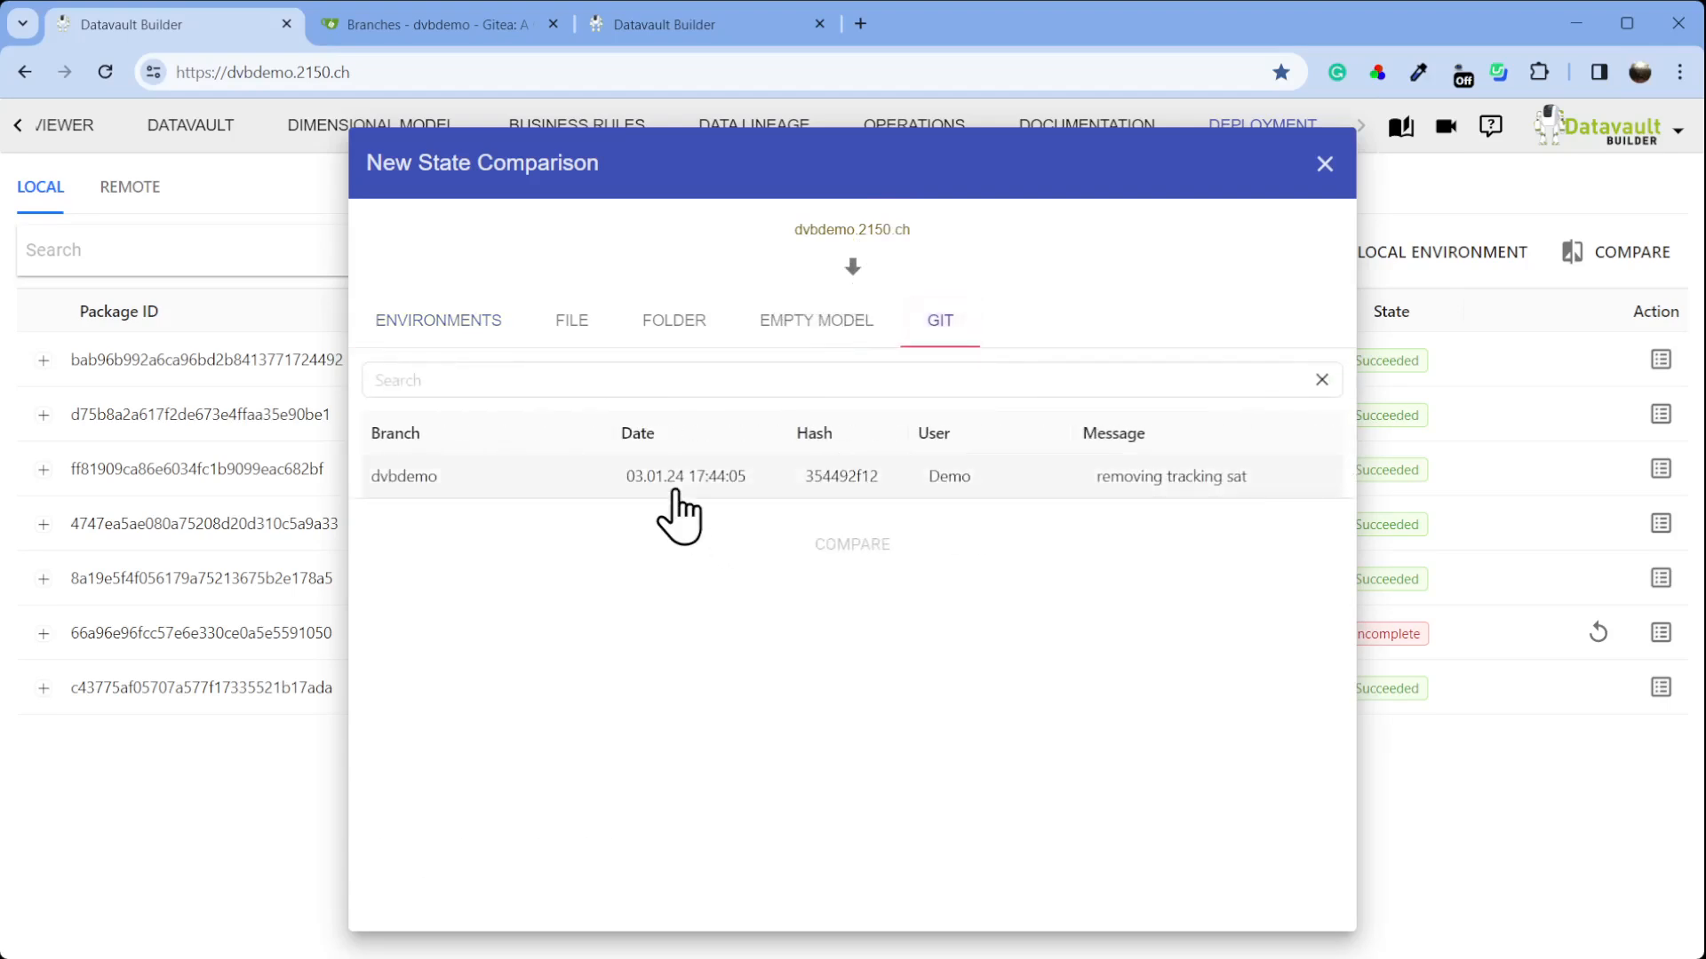
left_click(484, 481)
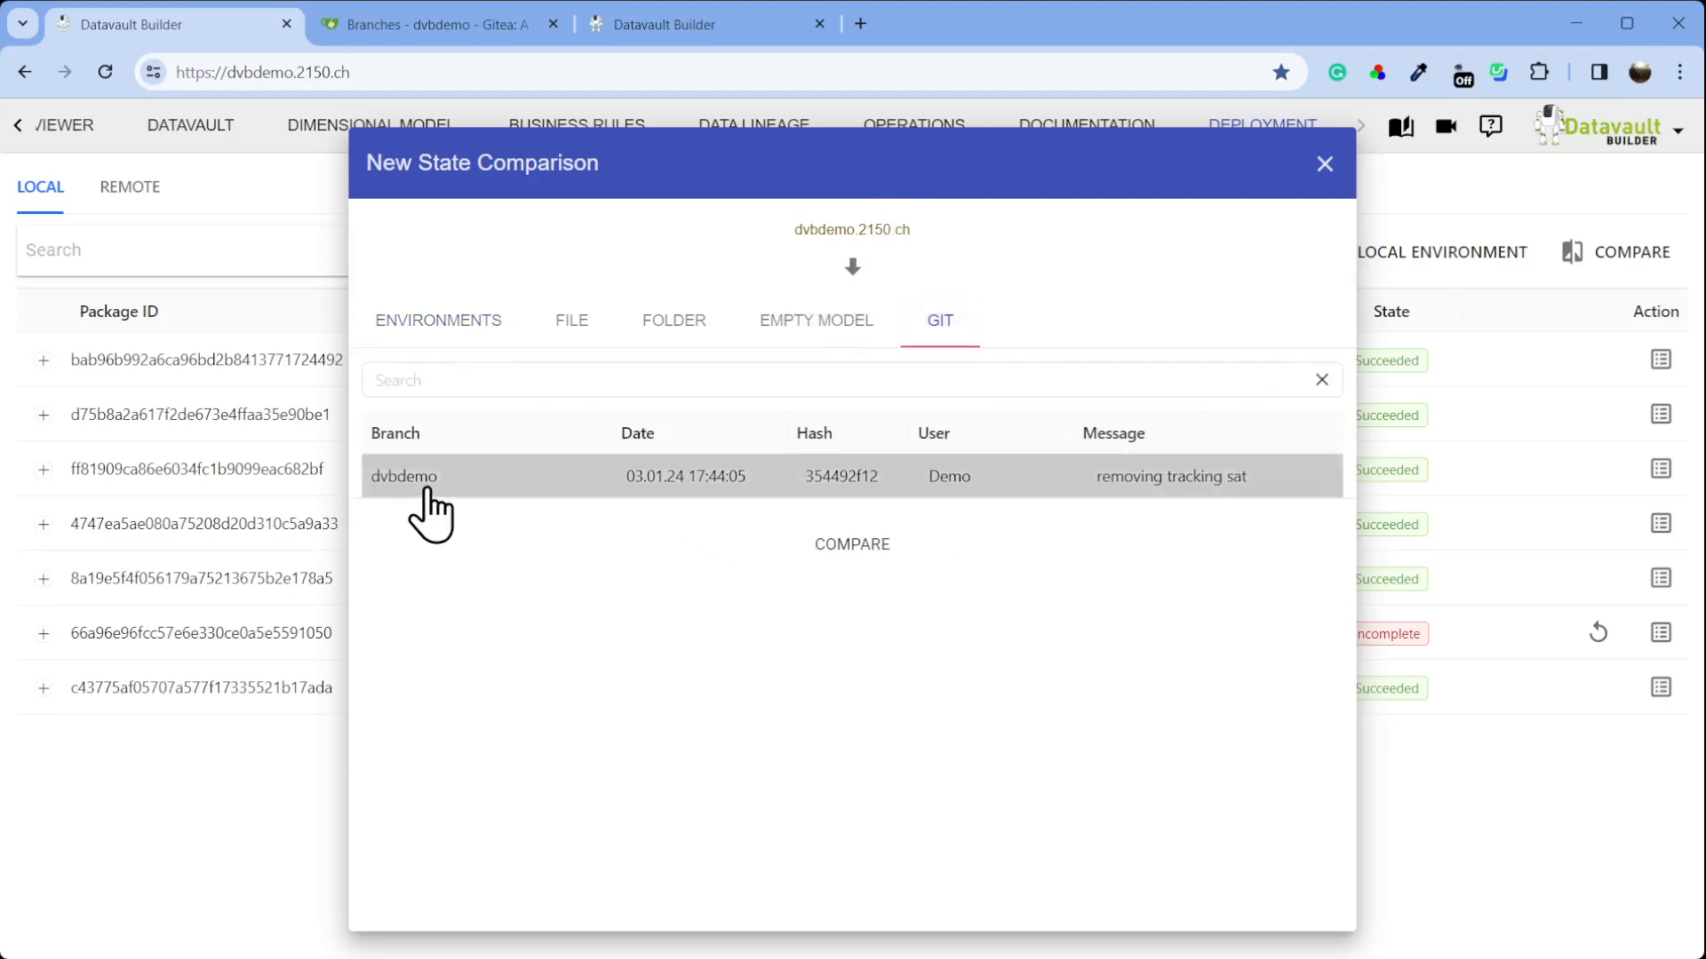
left_click(865, 549)
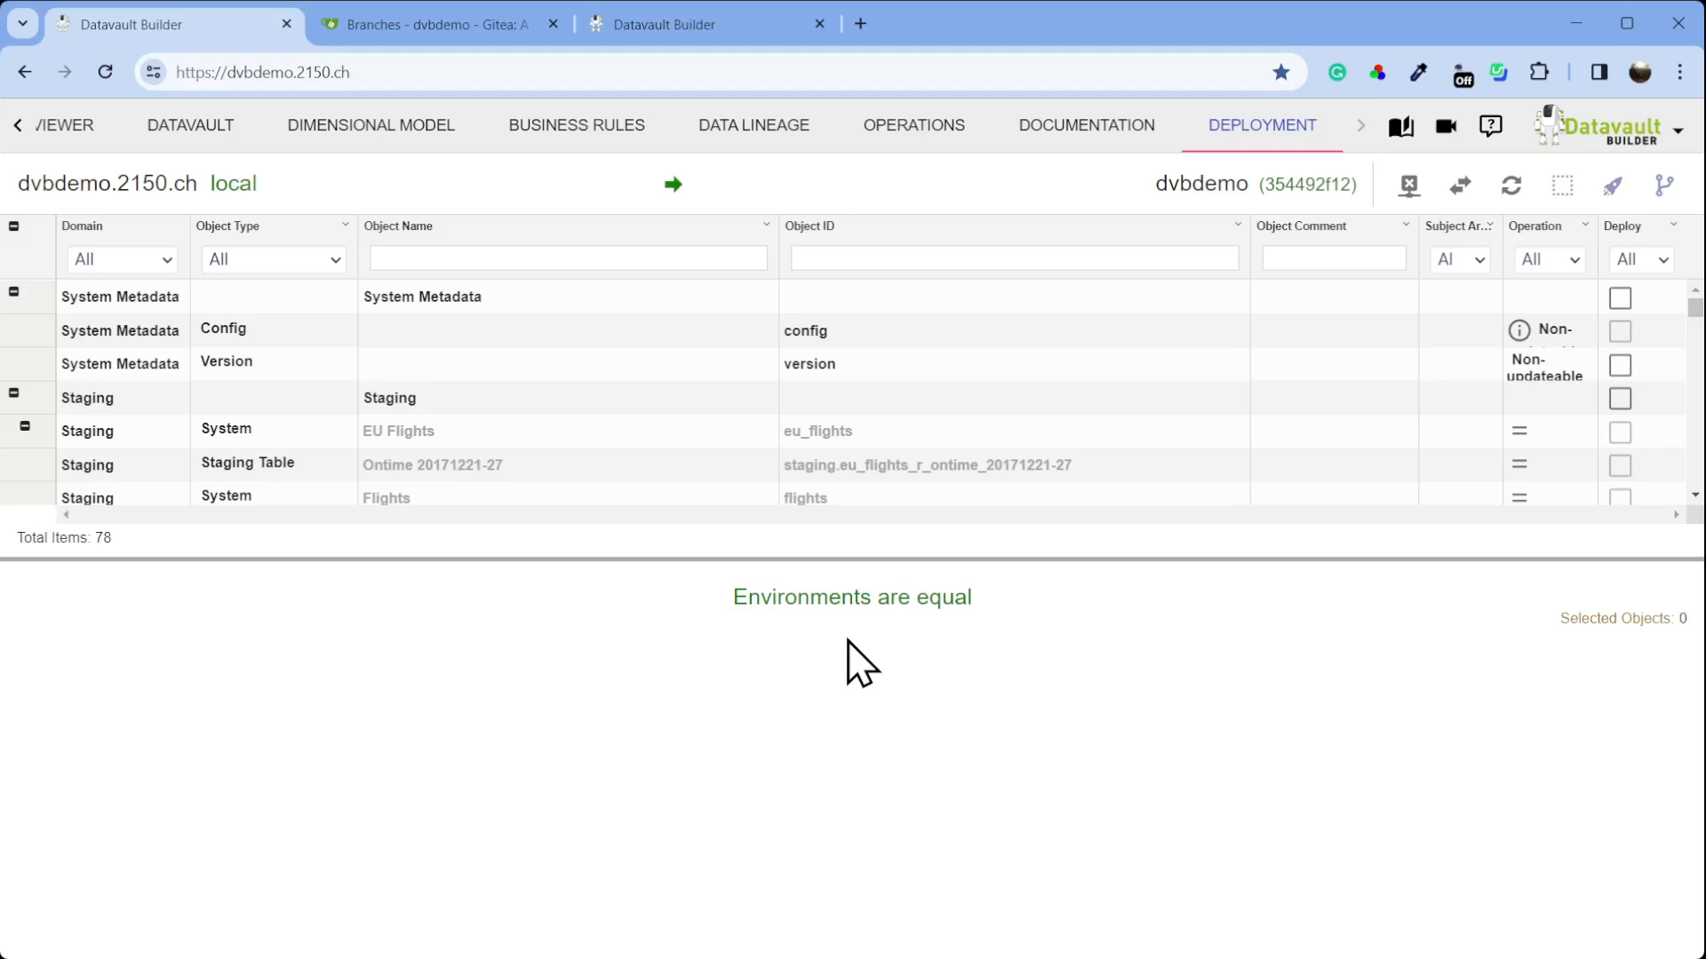
Switch to Gitea and reload the list of branches in the dvbdemo repository
left_click(461, 35)
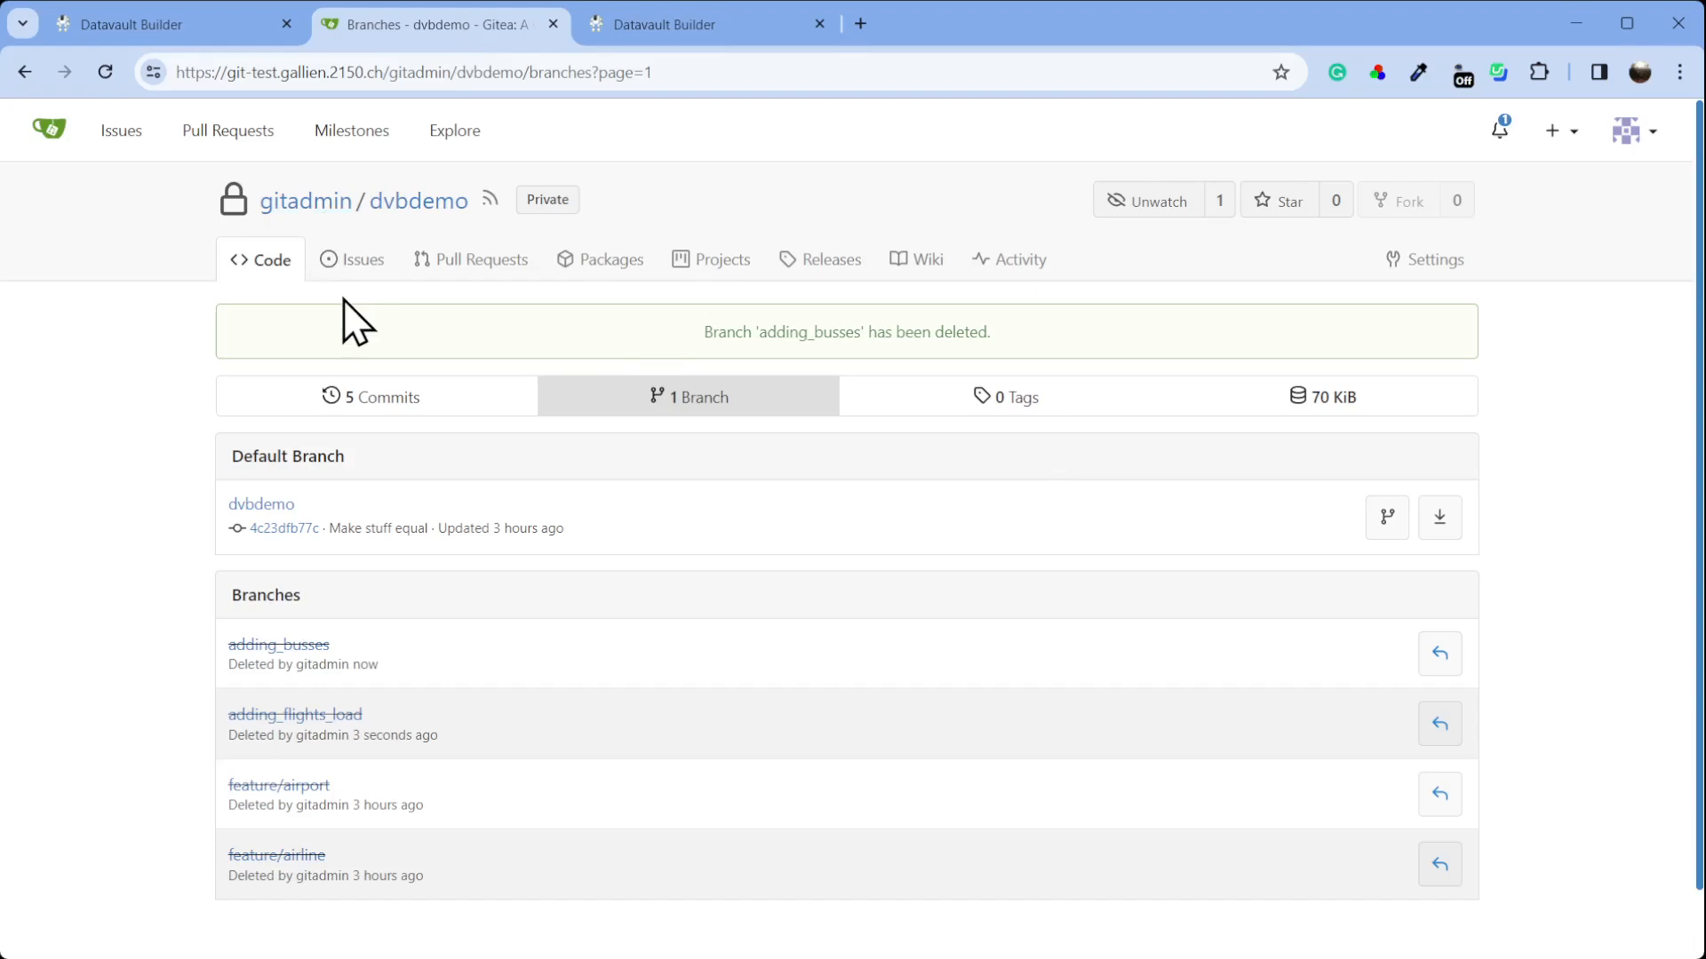
left_click(711, 398)
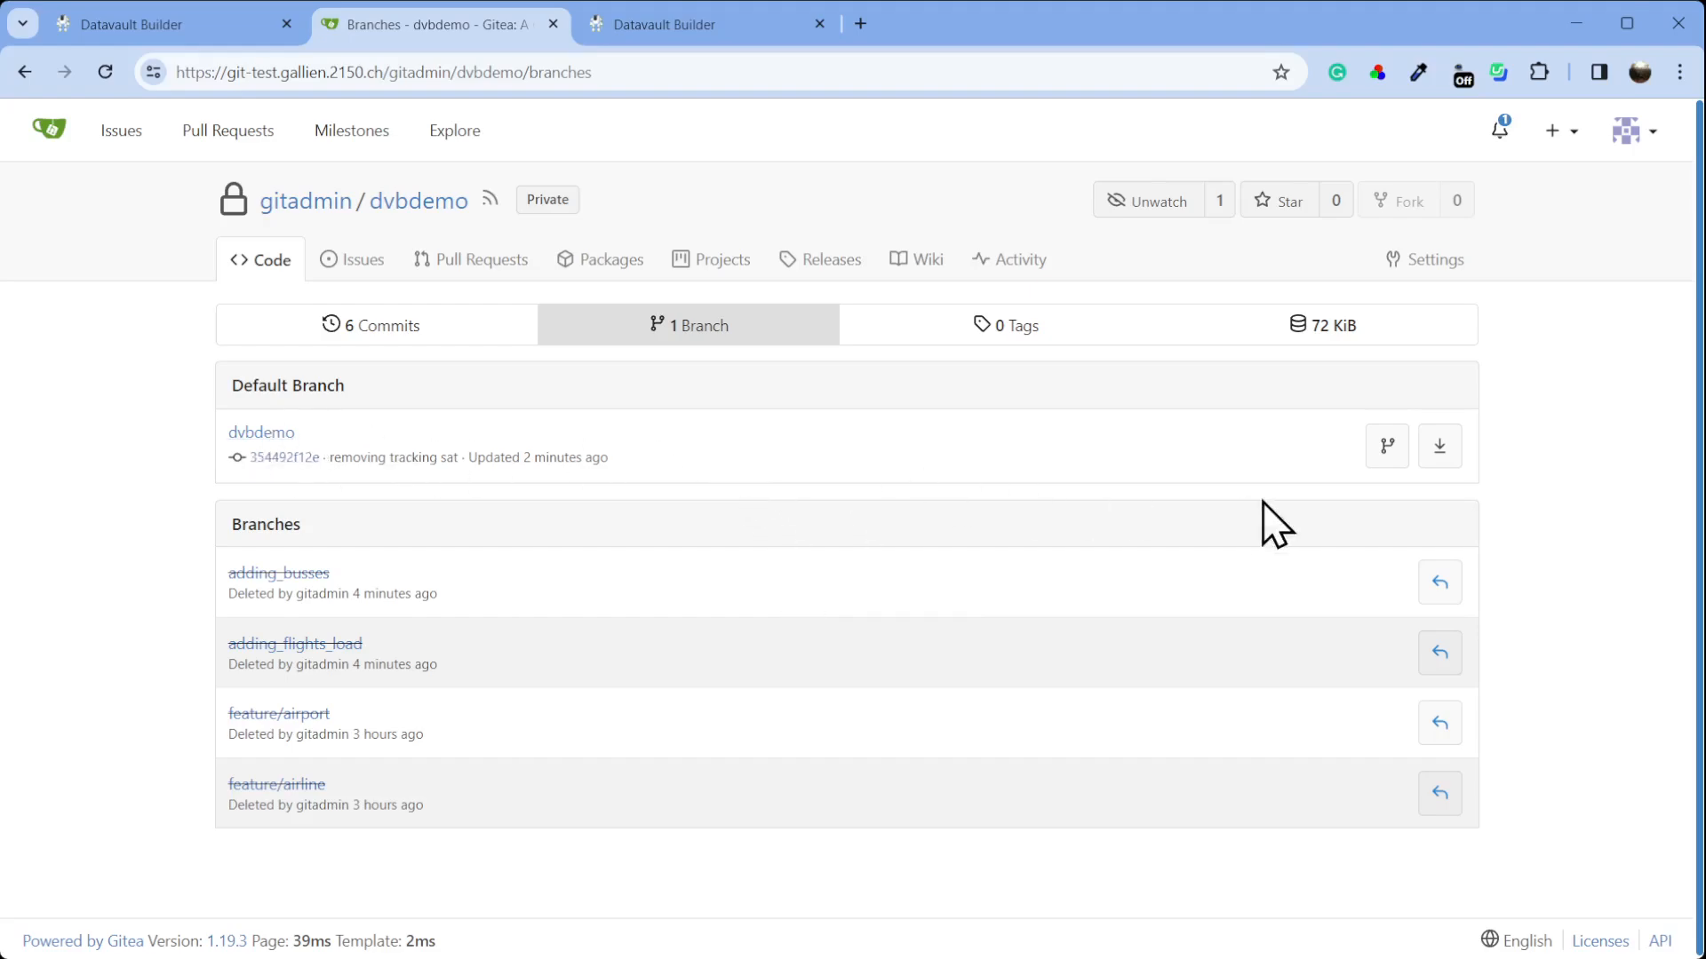
Try to create a branch named "lets add busses" from the dvbdemo branch
left_click(1384, 447)
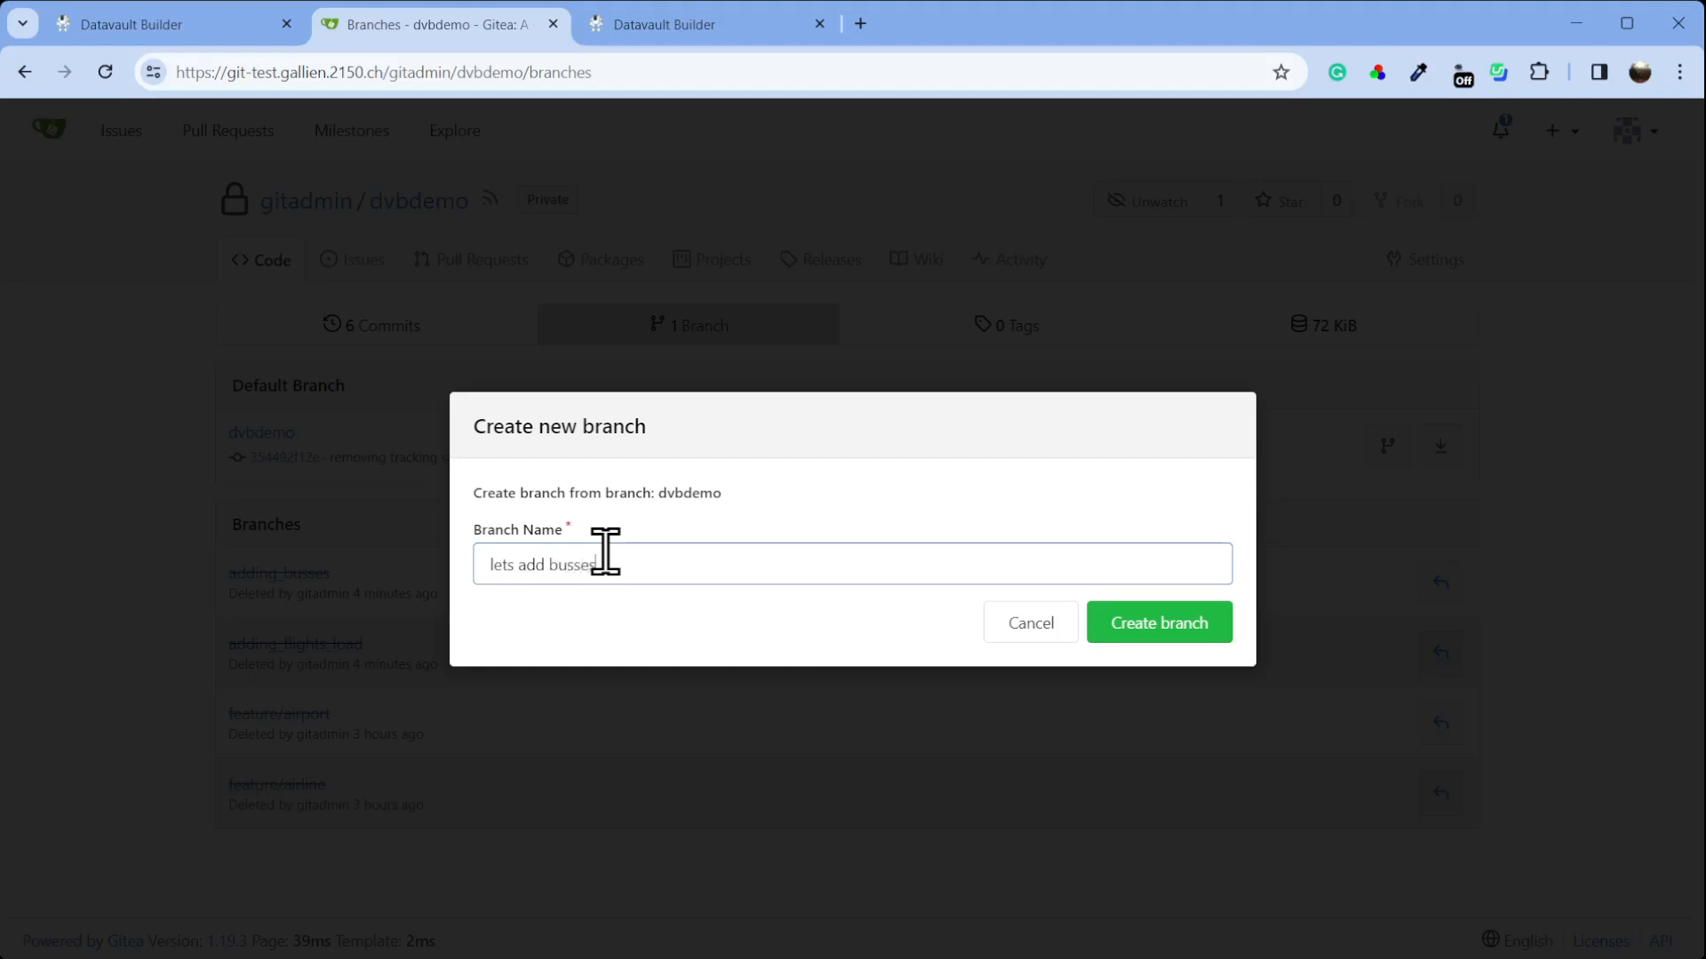
left_click(1146, 627)
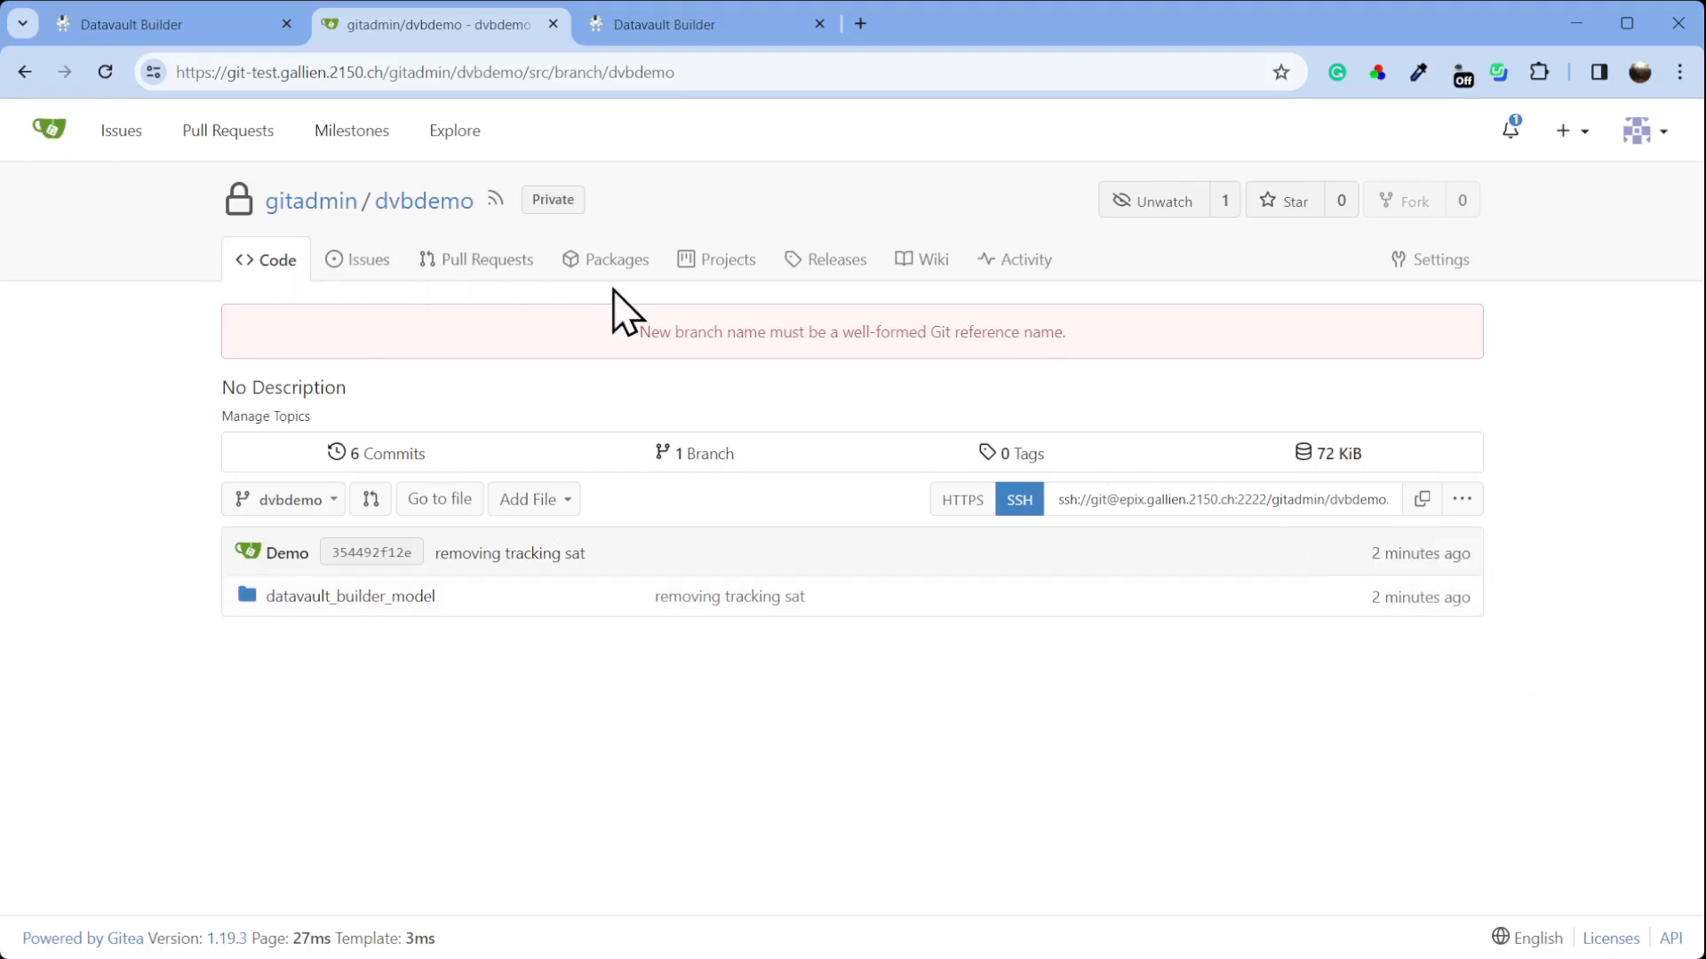
left_click(22, 74)
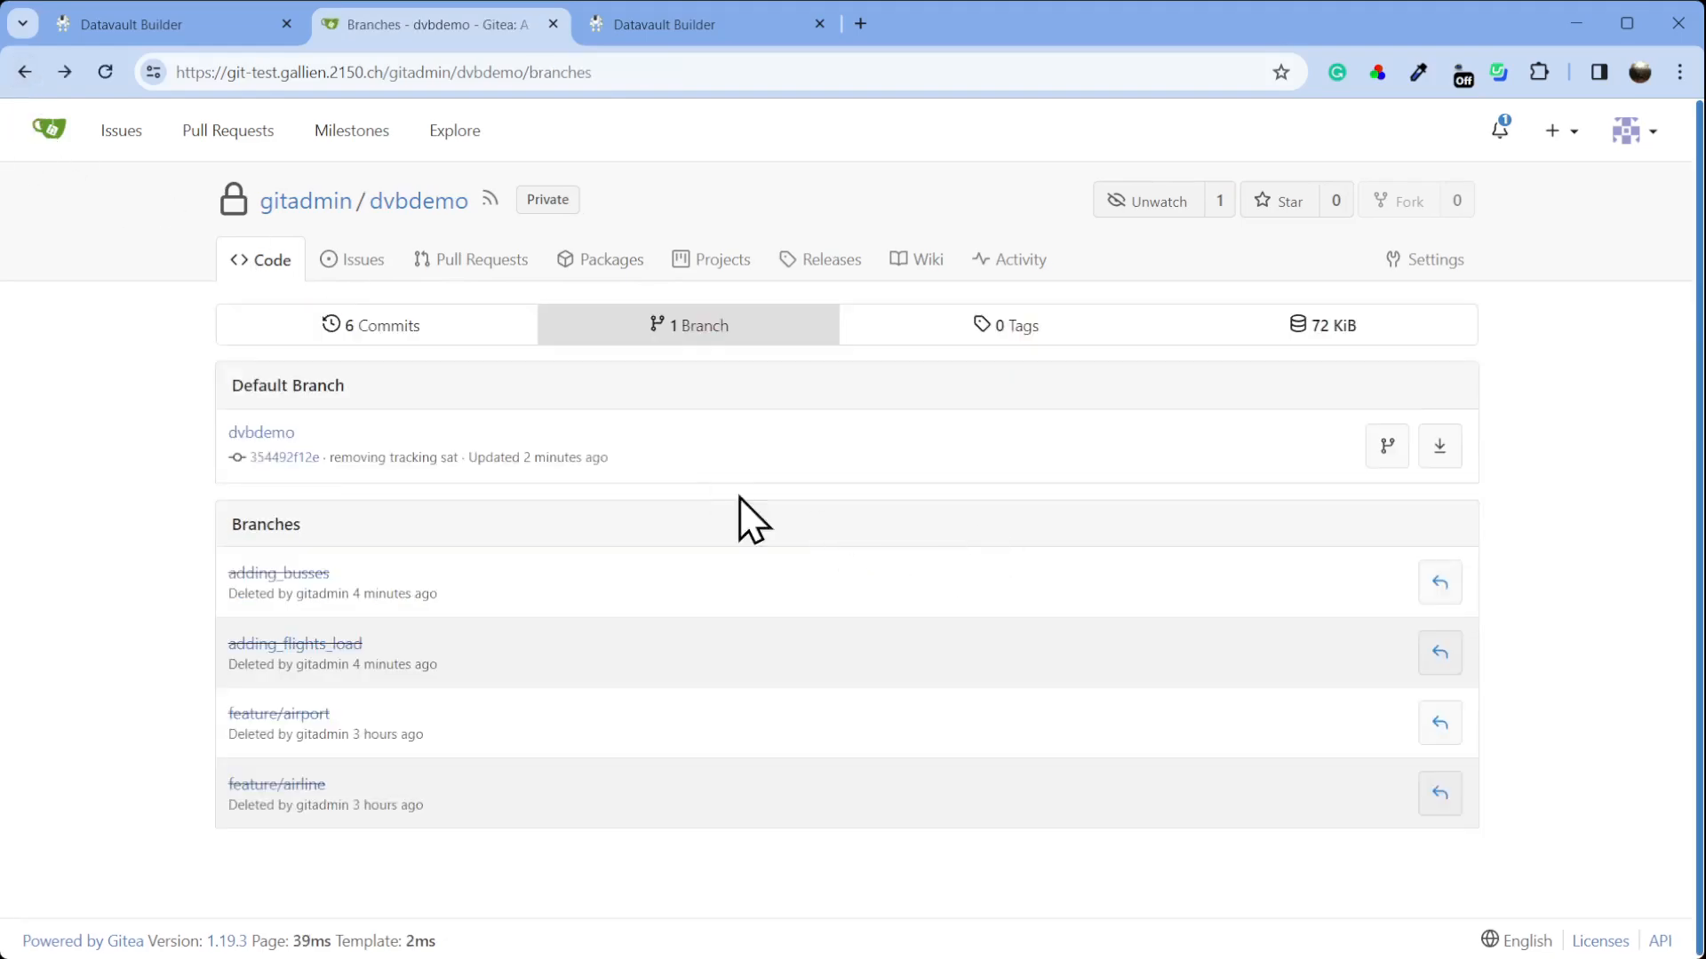
Create a branch named lets_add_busses from dvbdemo and return to the branch list
left_click(1387, 451)
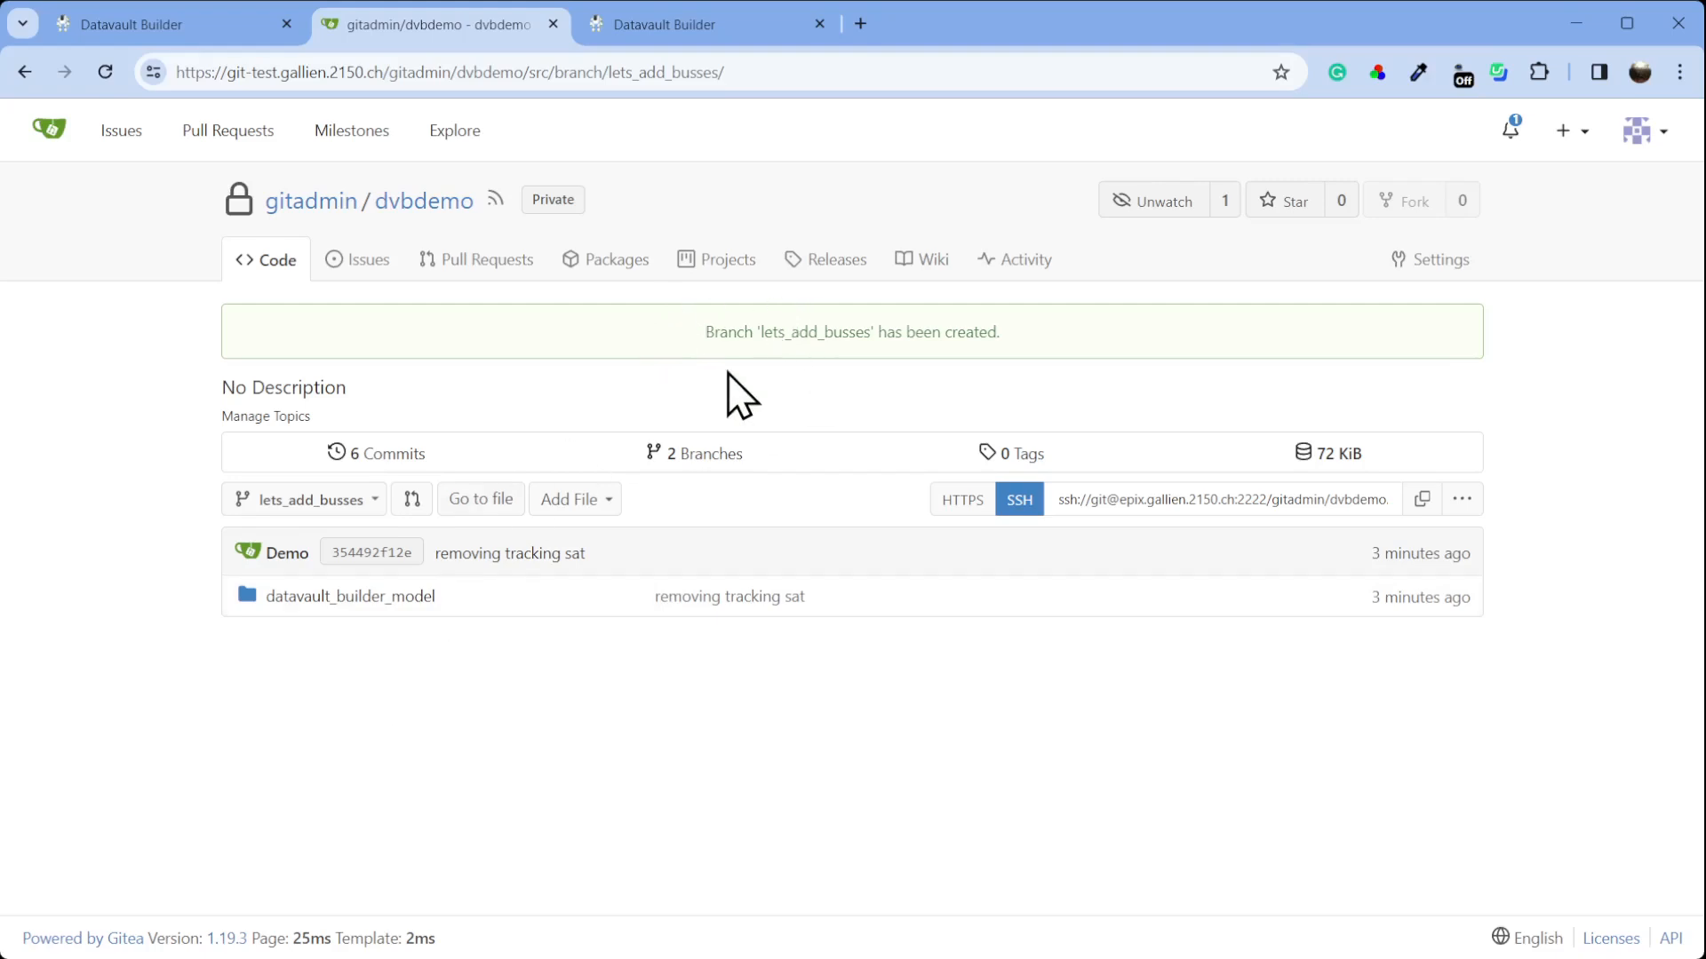
left_click(25, 72)
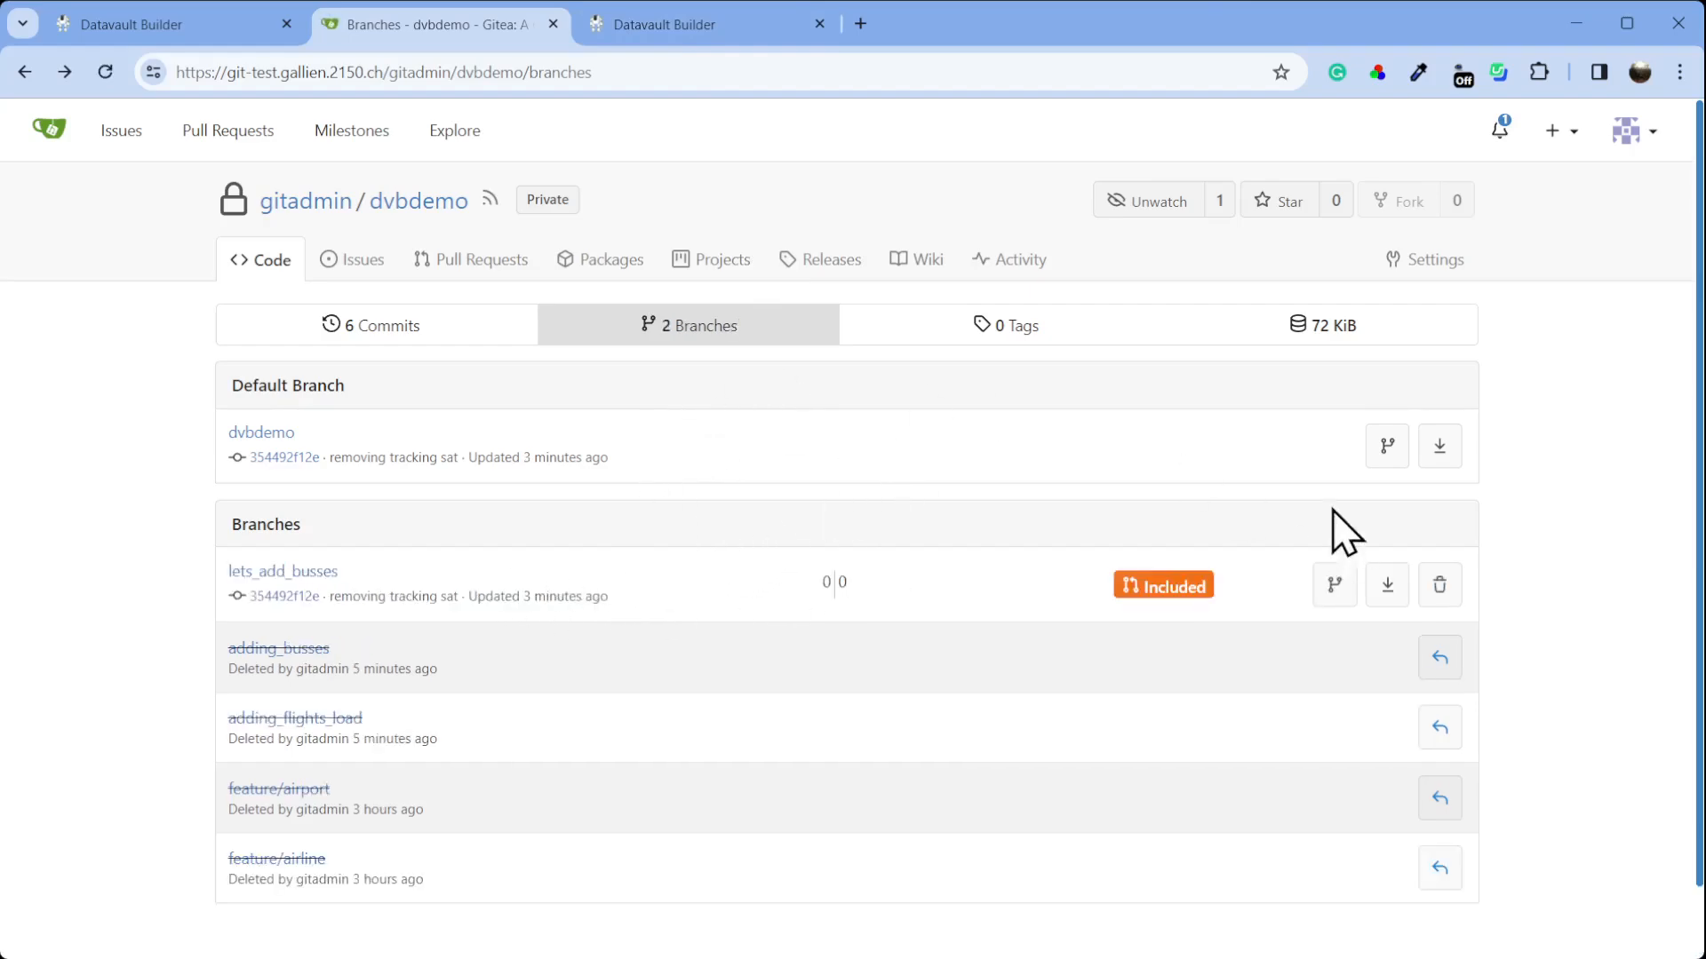
Create a second branch named lets_add_a_load from dvbdemo and return to the branch list
left_click(1384, 448)
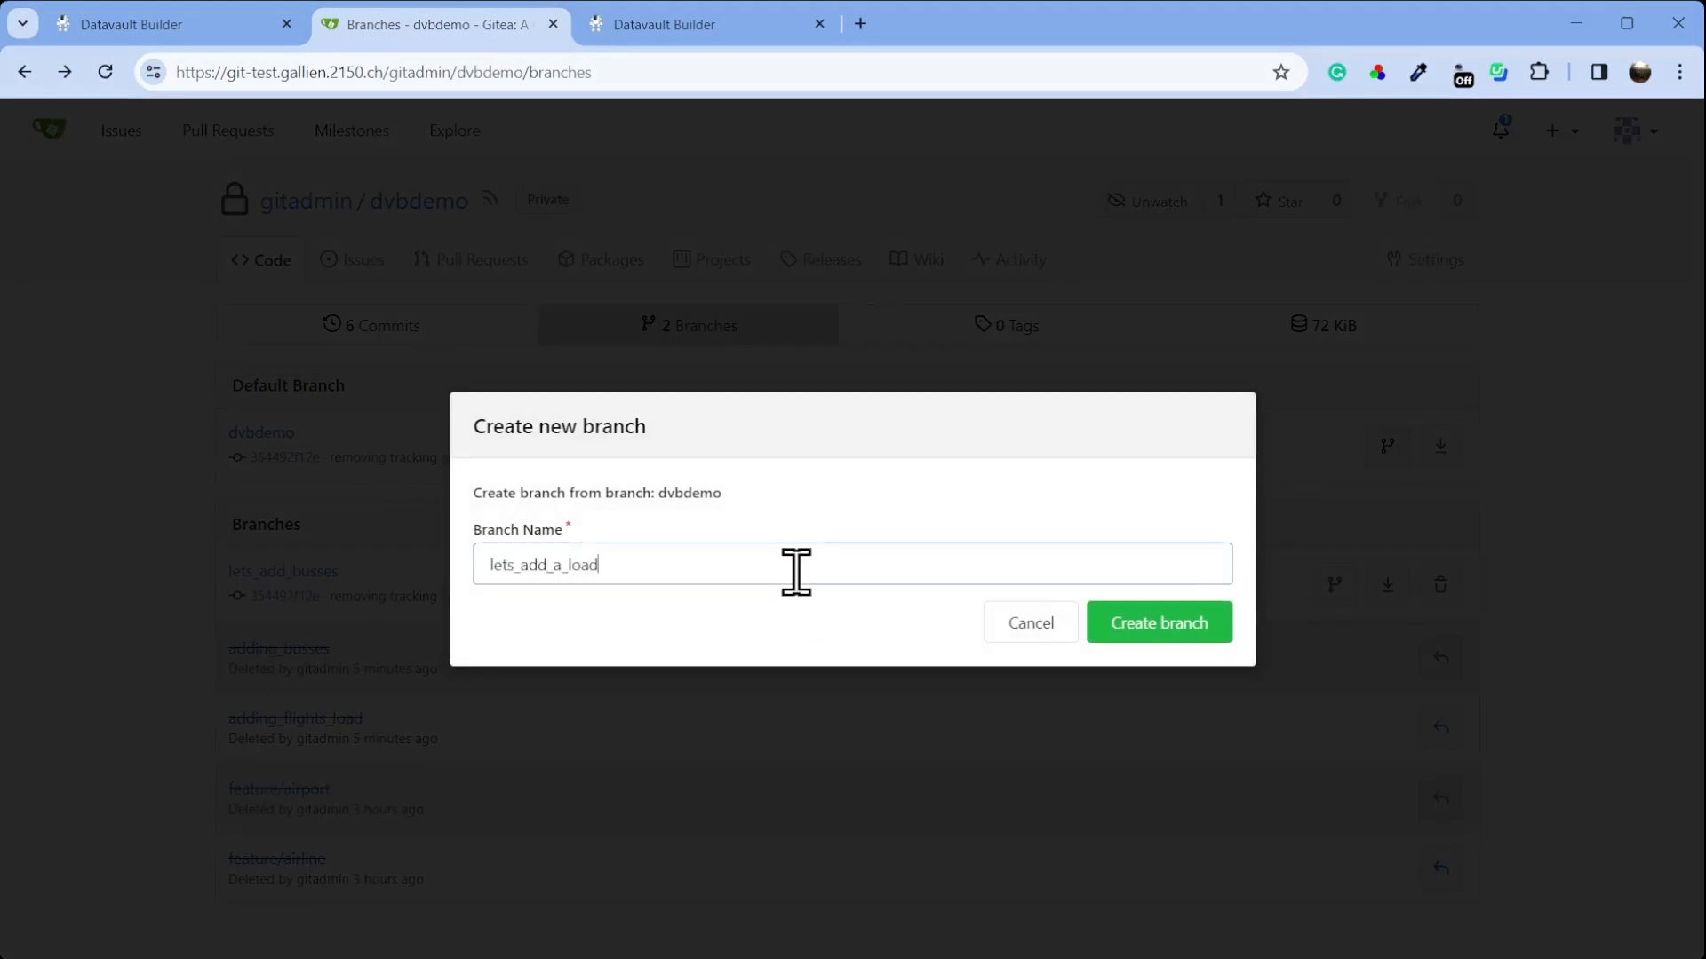
type("lets_add_a_load")
left_click(1190, 635)
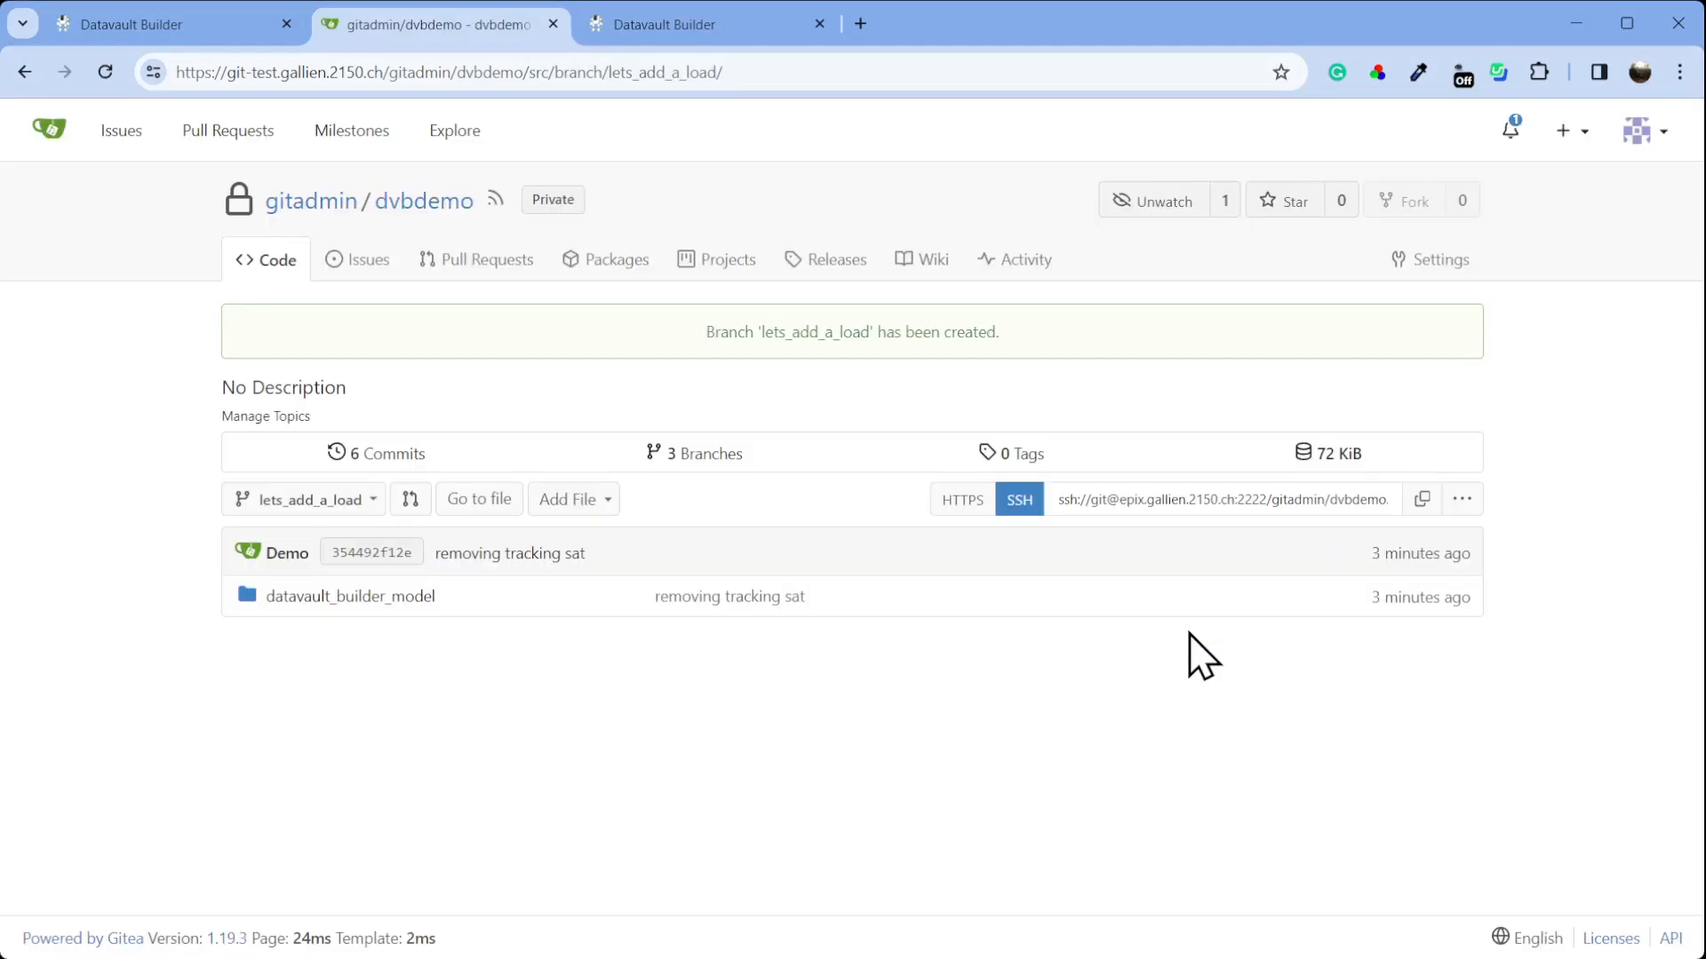
left_click(25, 73)
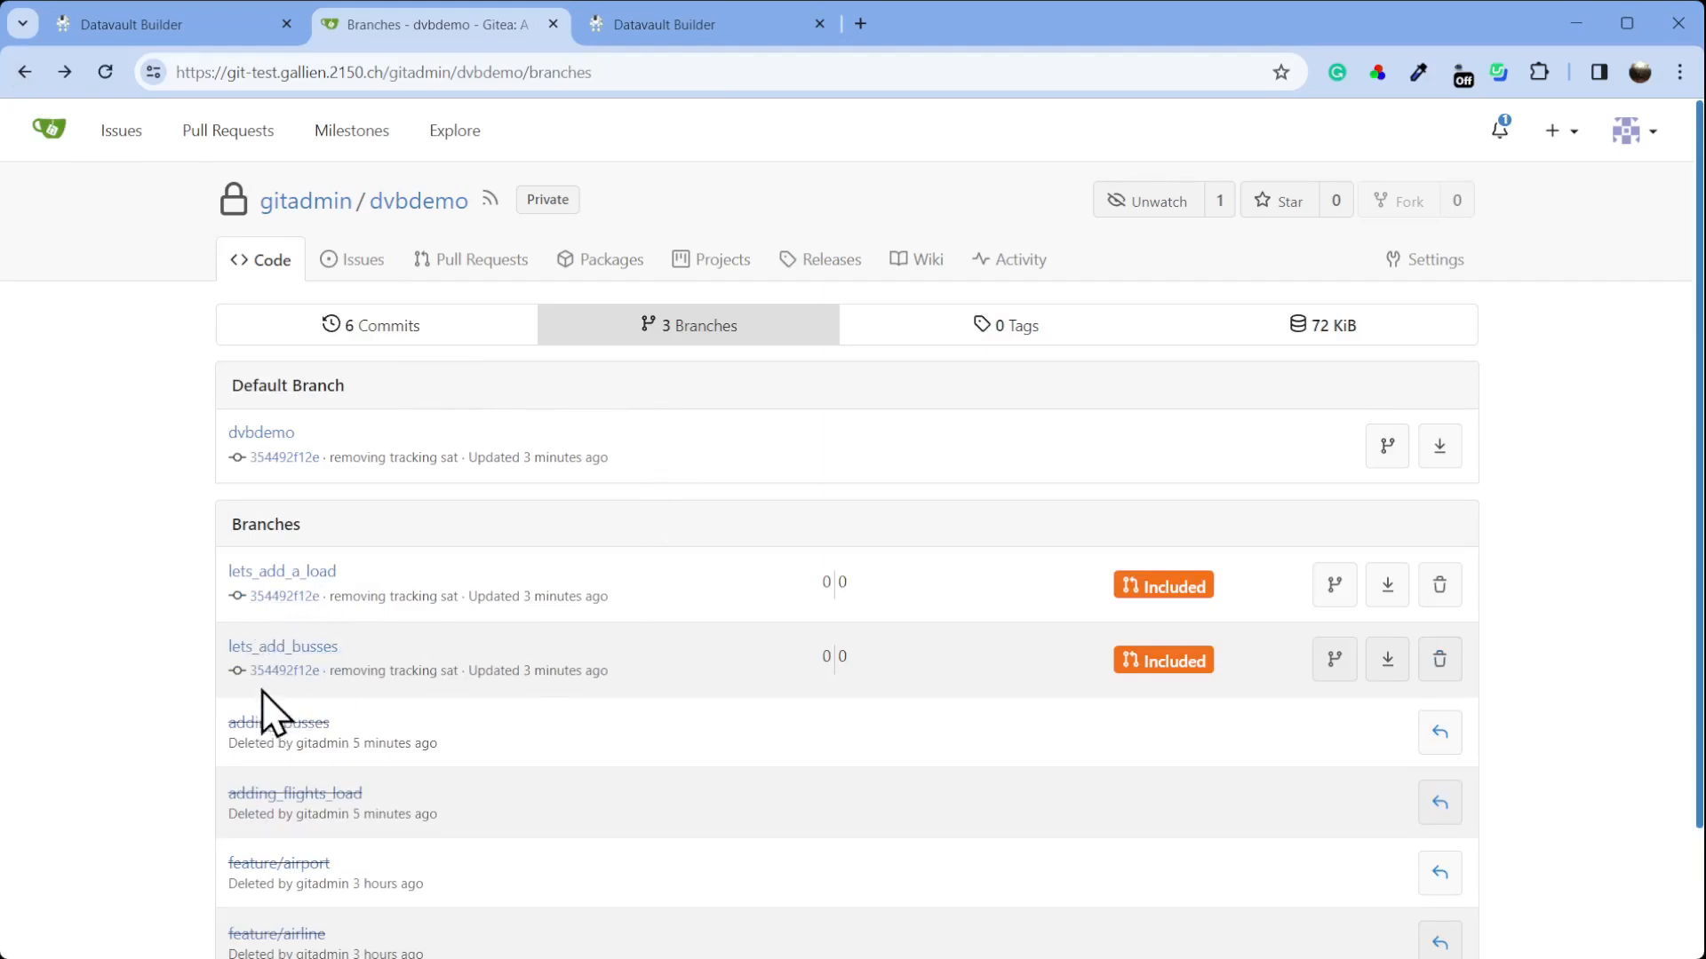
Switch to the Datavault Builder instance at localhost:84 and check which objects its Datavault search offers
left_click(654, 28)
left_click(1358, 126)
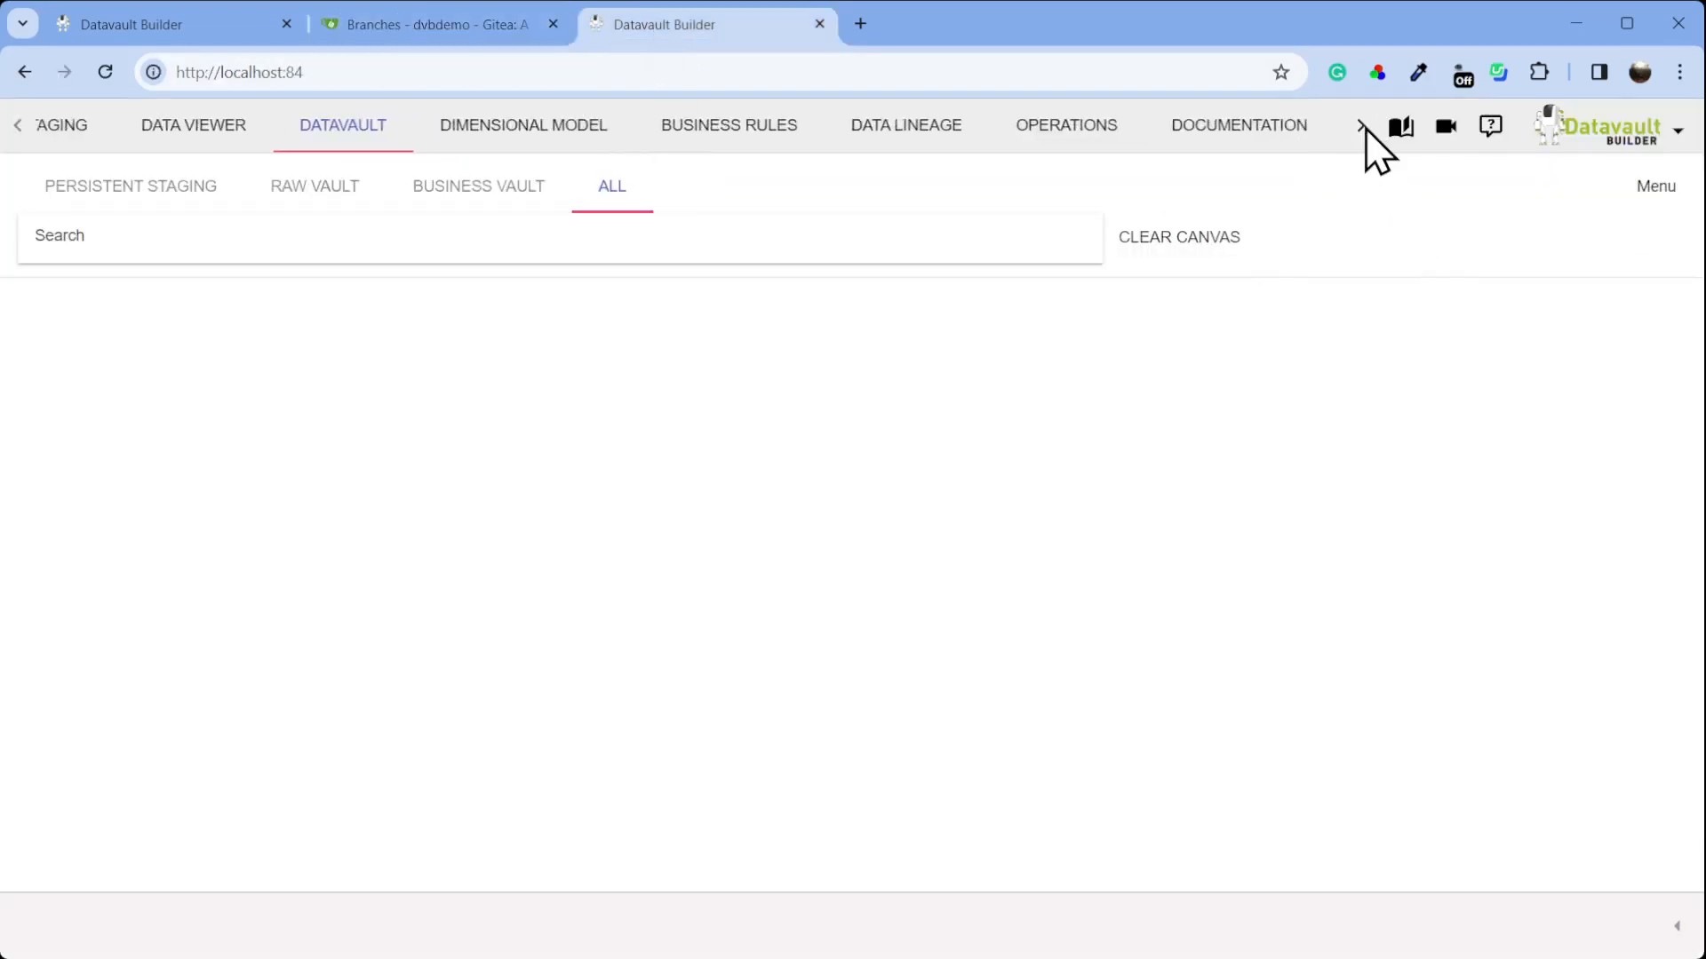
left_click(589, 242)
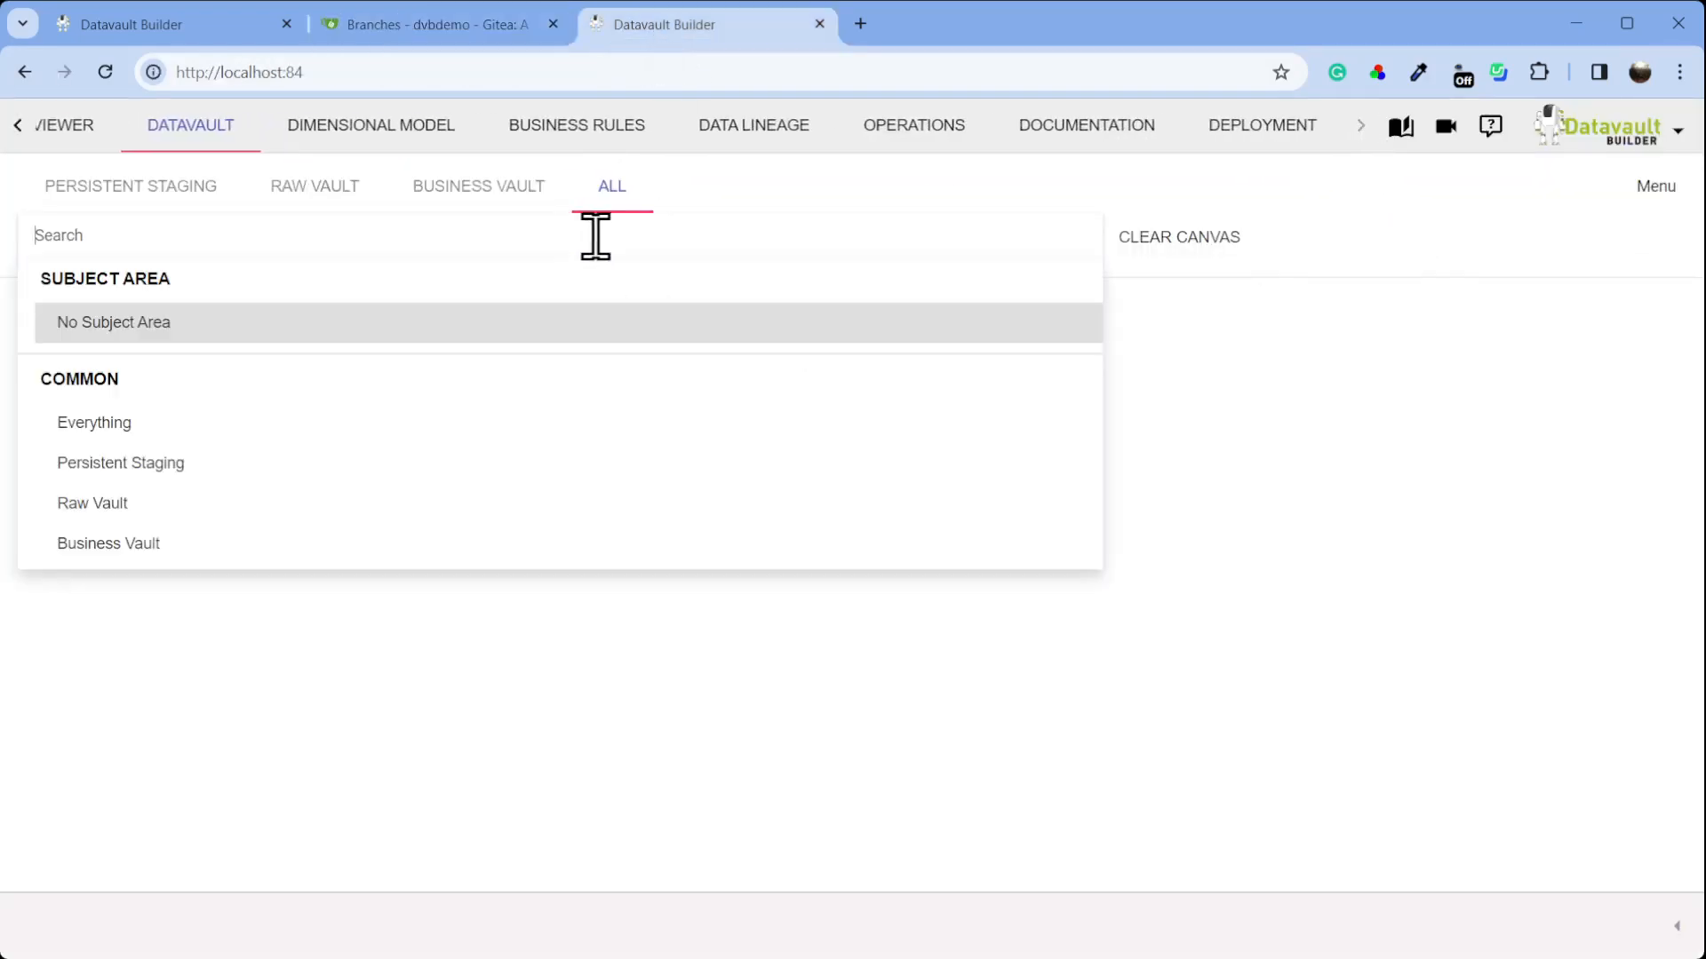
left_click(1439, 503)
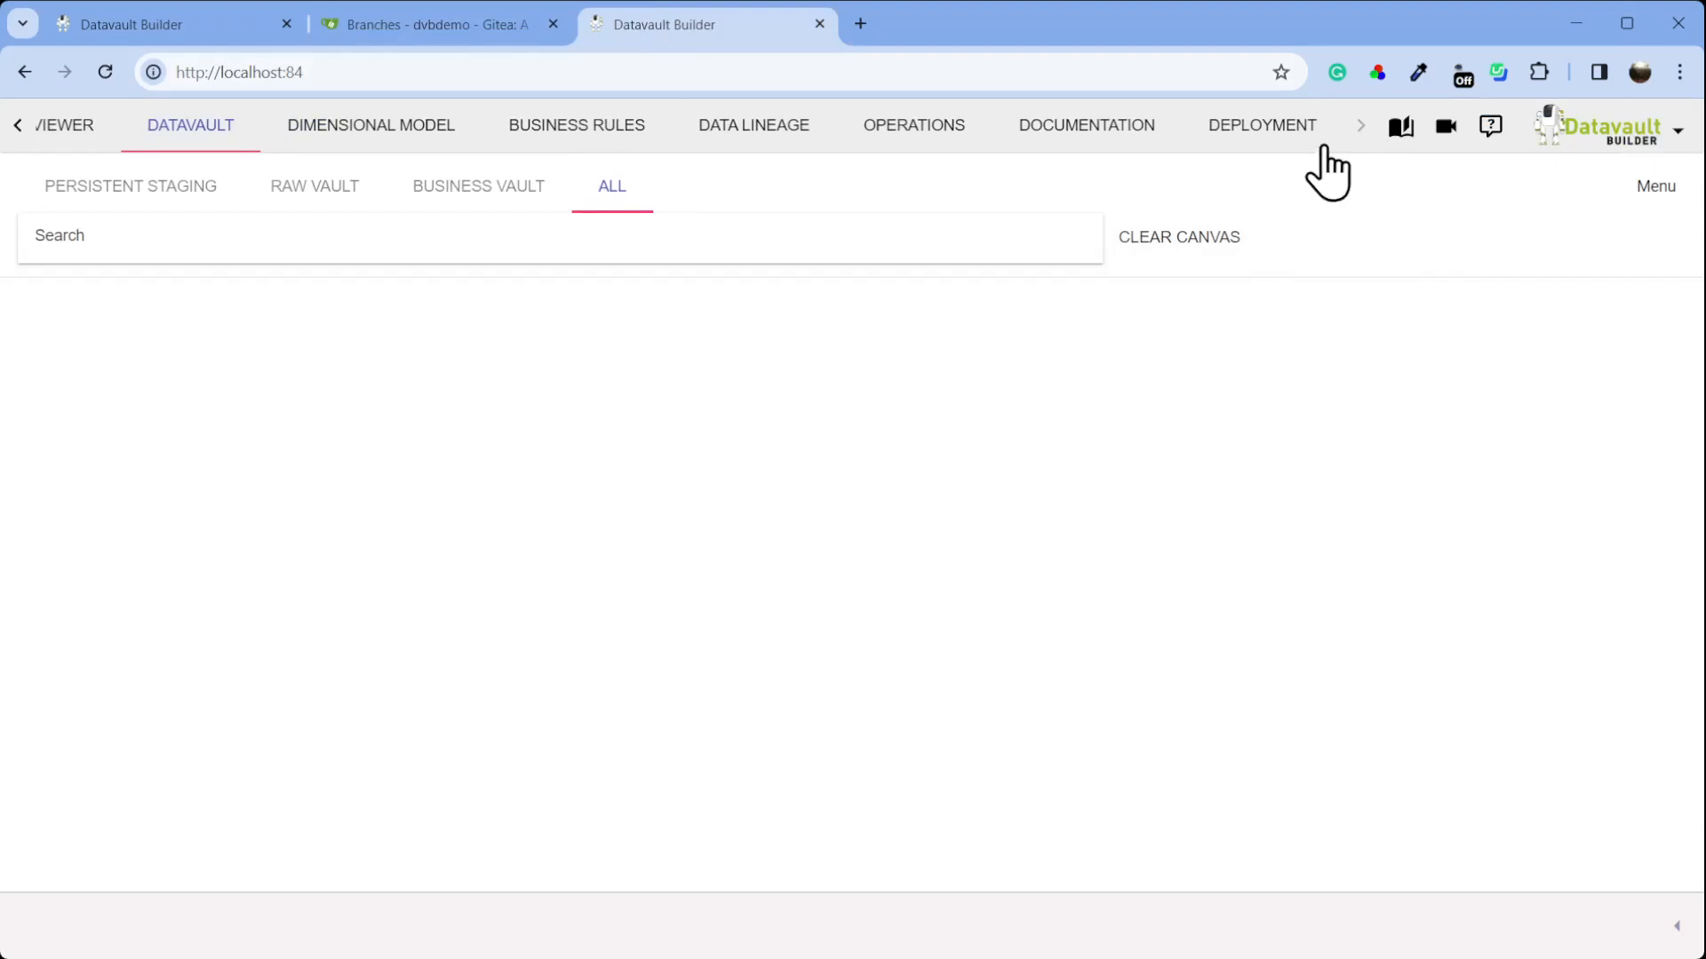
Run a deployment comparison from the Git branch lets_add_busses to the local localhost:84 environment
left_click(1280, 130)
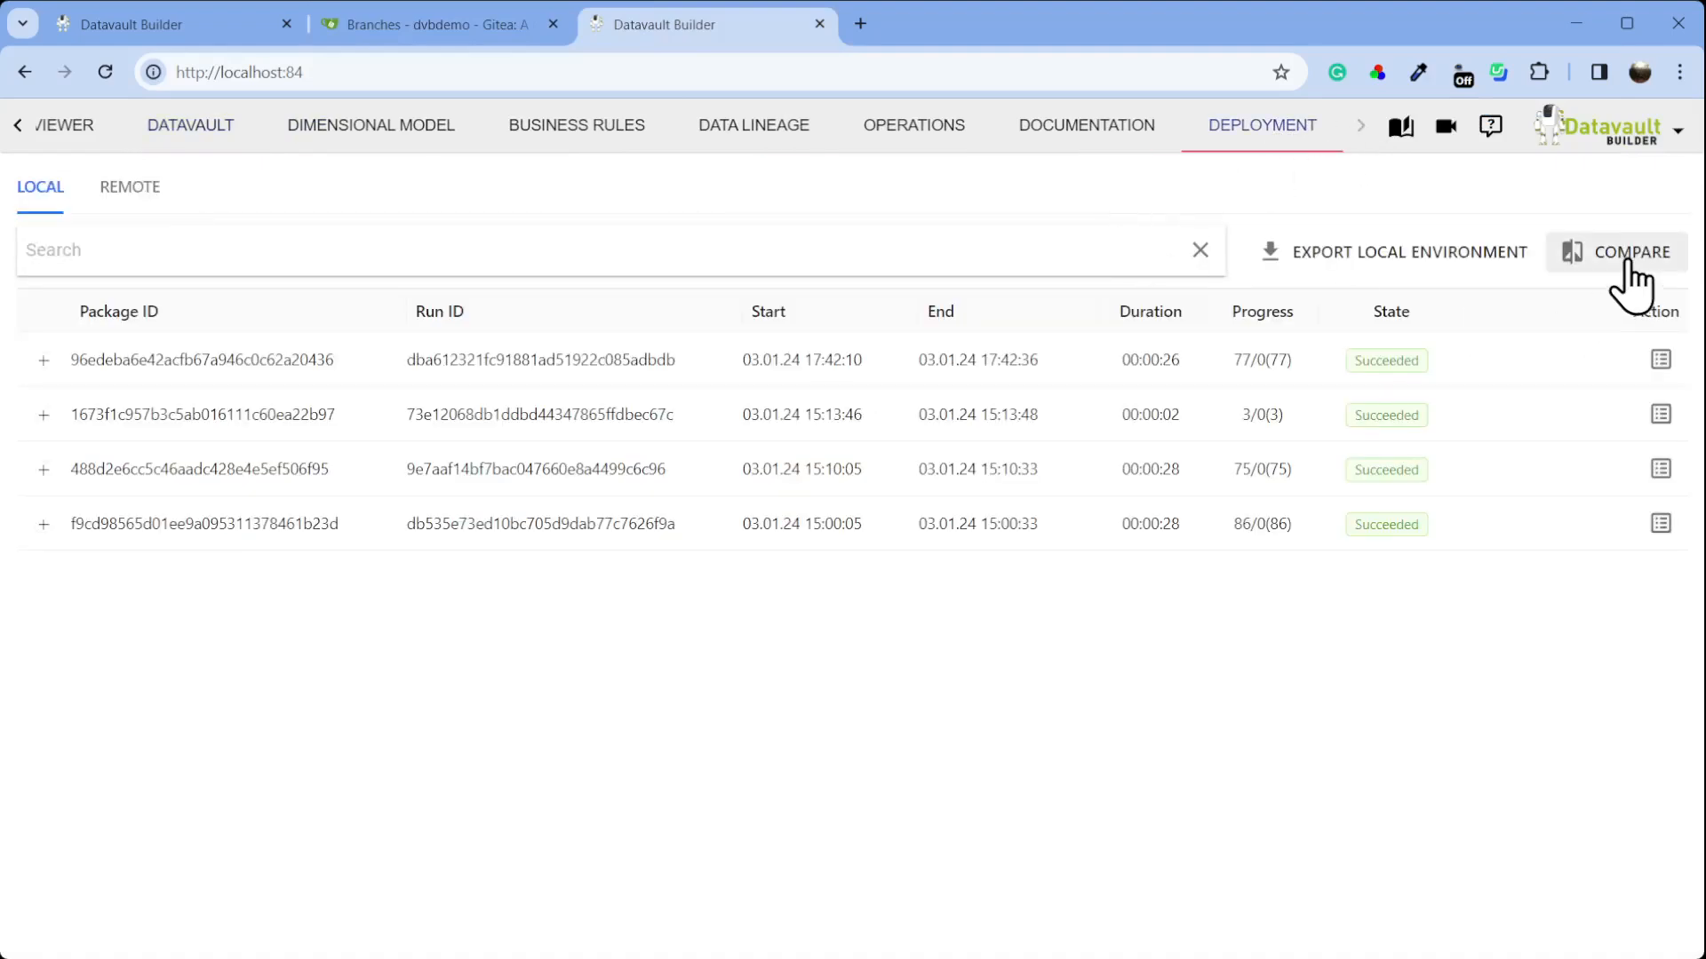
left_click(1631, 267)
left_click(941, 330)
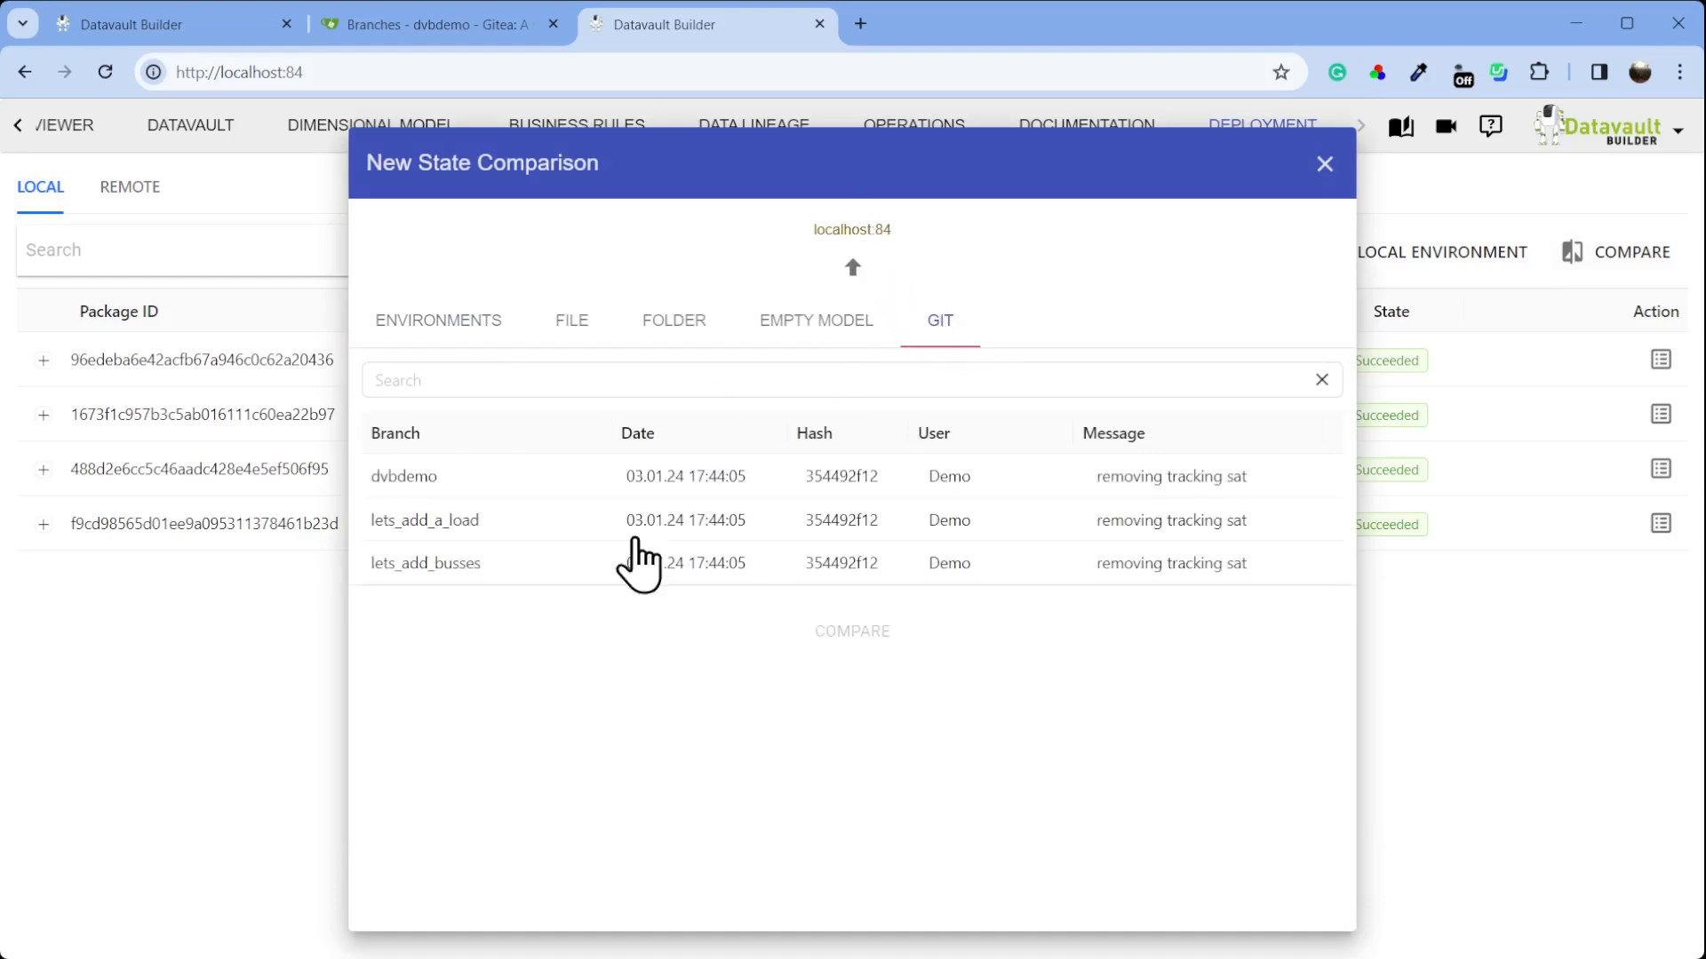
left_click(435, 573)
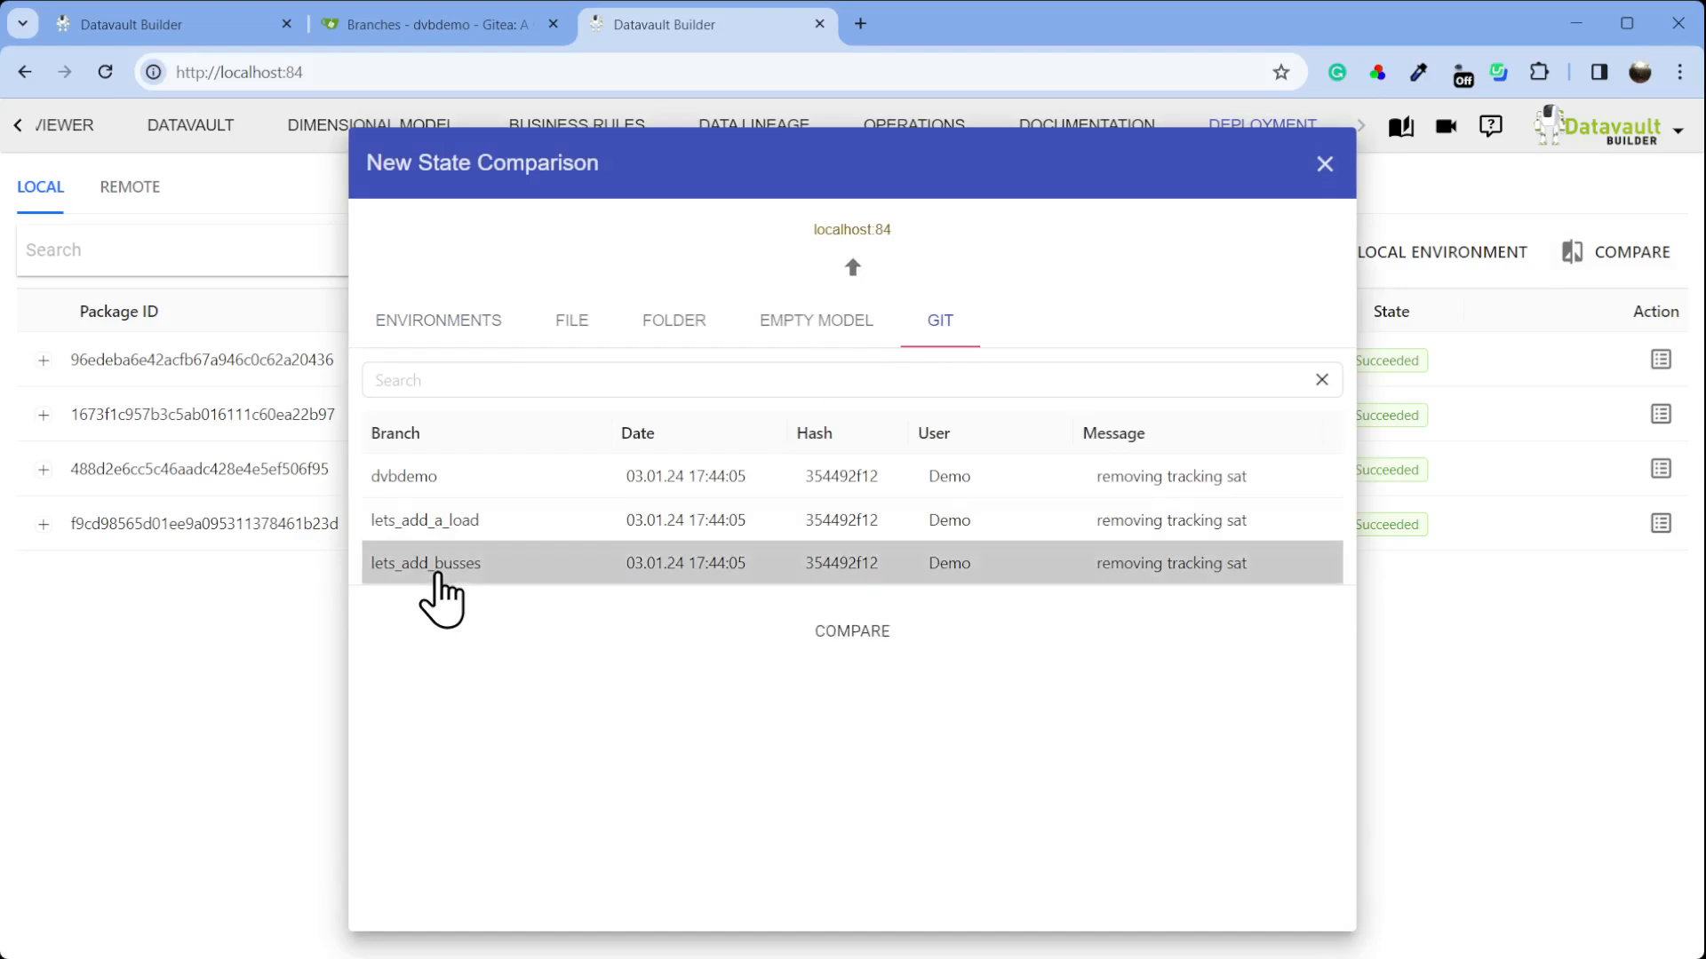
left_click(848, 630)
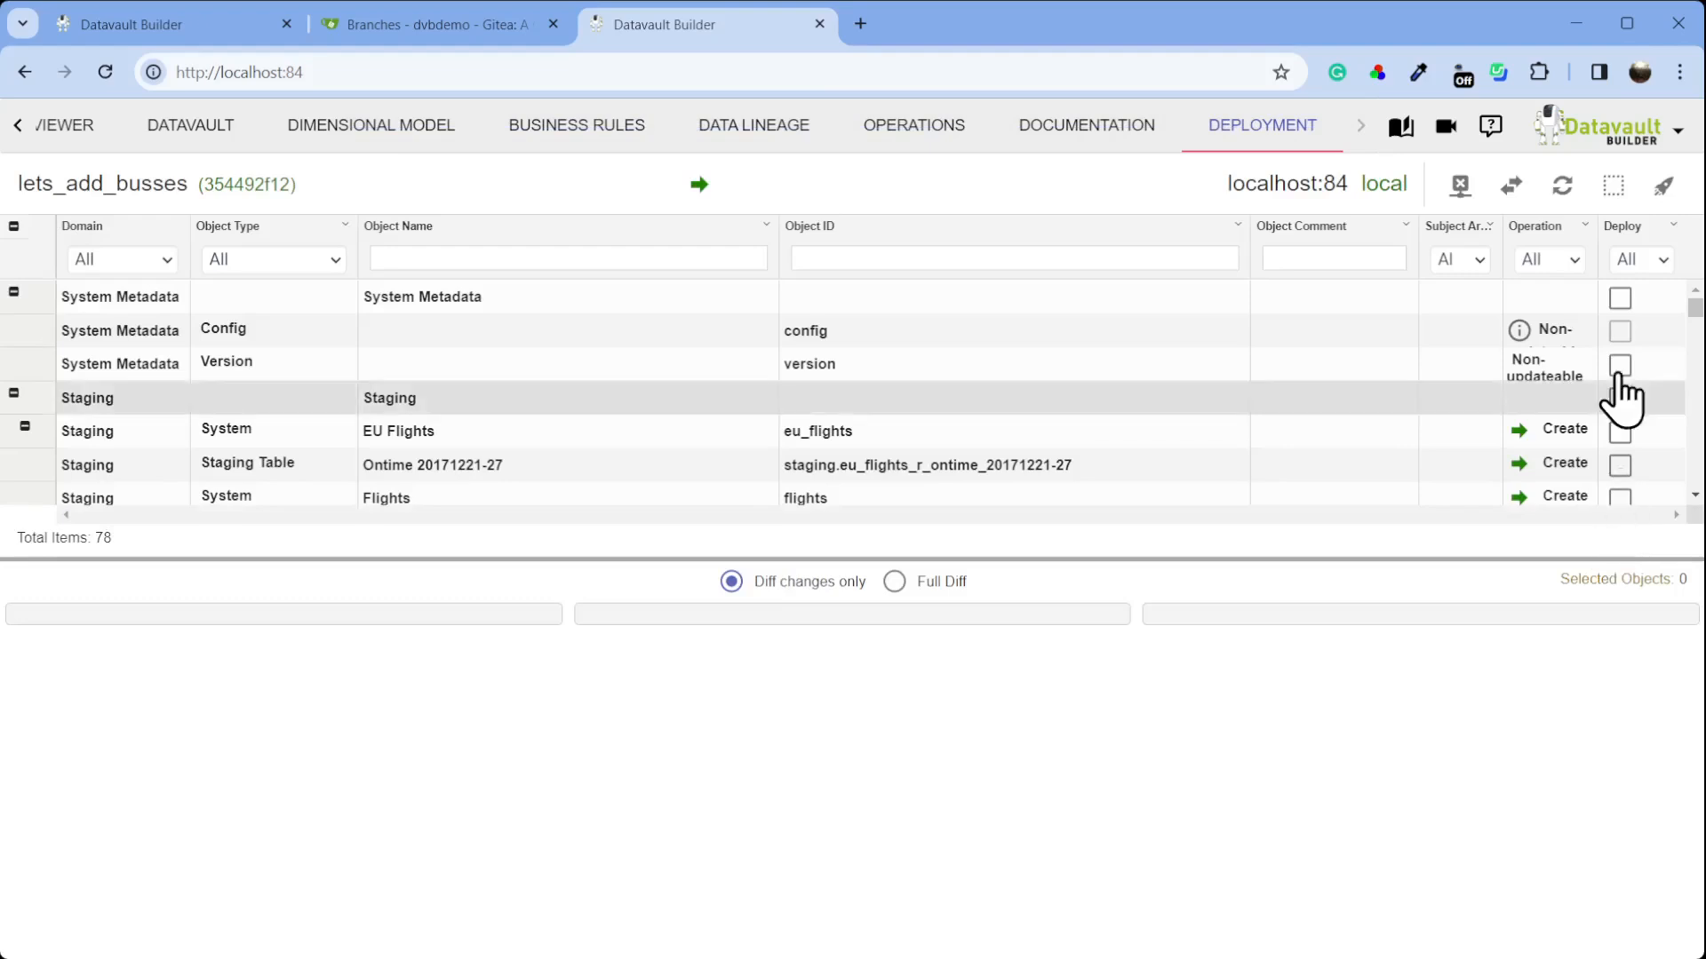
Select all deployable objects in the comparison and deploy them to the local environment
left_click(1615, 185)
left_click(1590, 220)
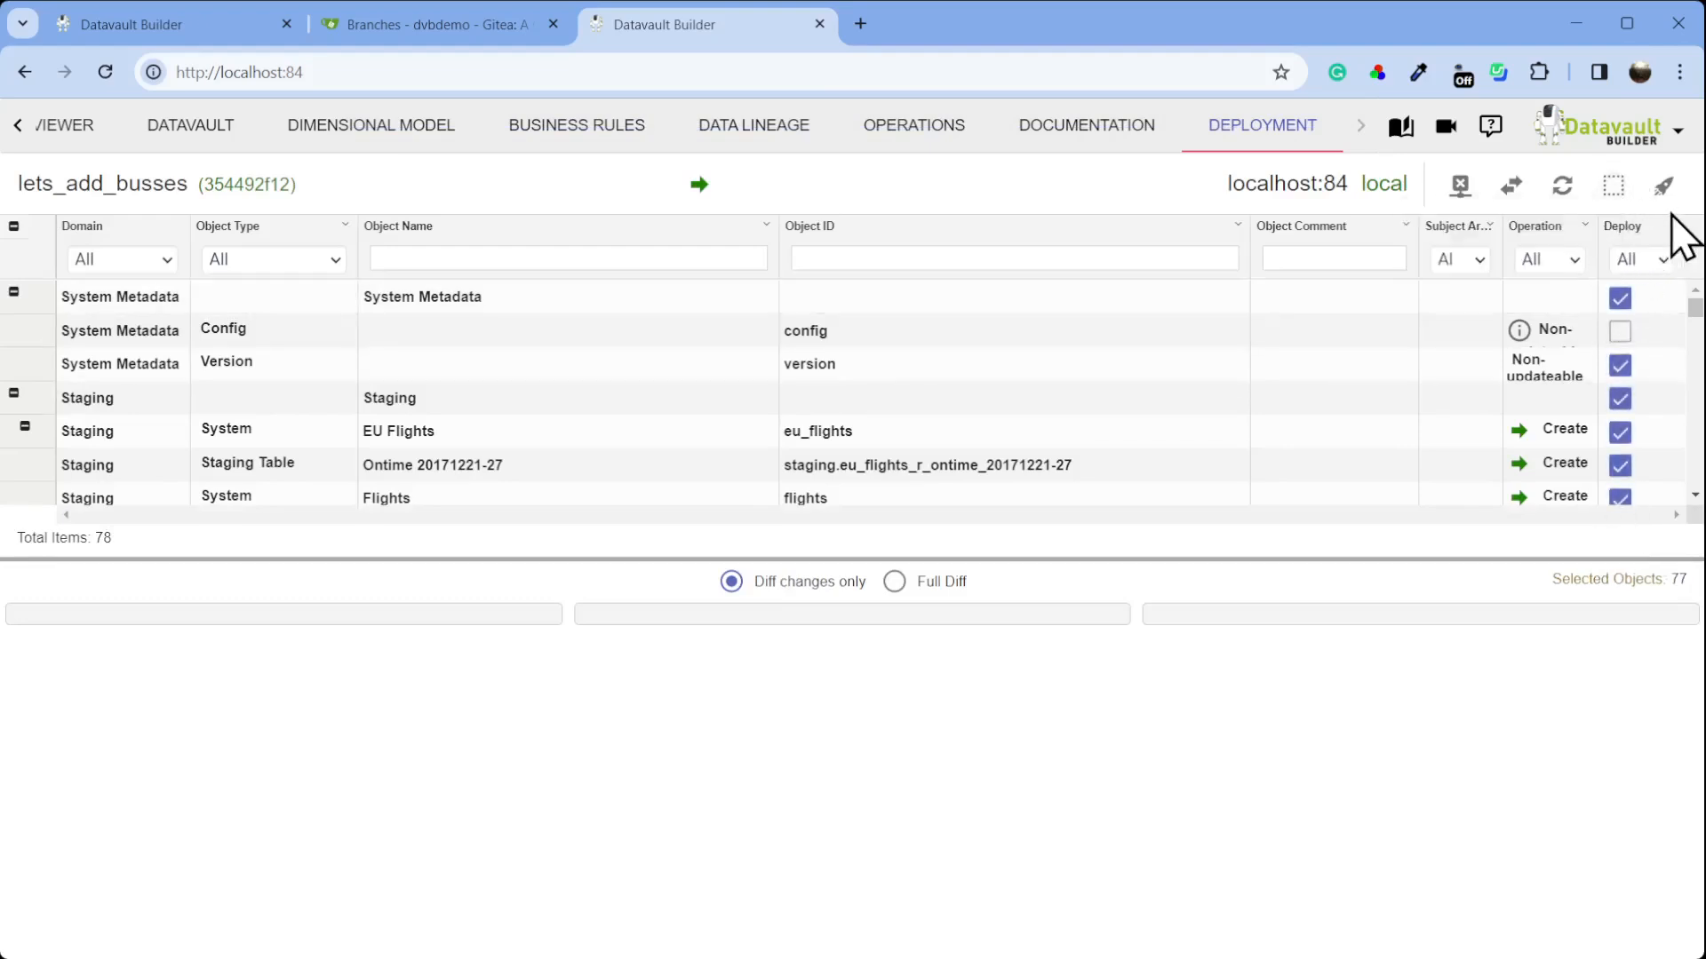
left_click(1663, 185)
left_click(1159, 716)
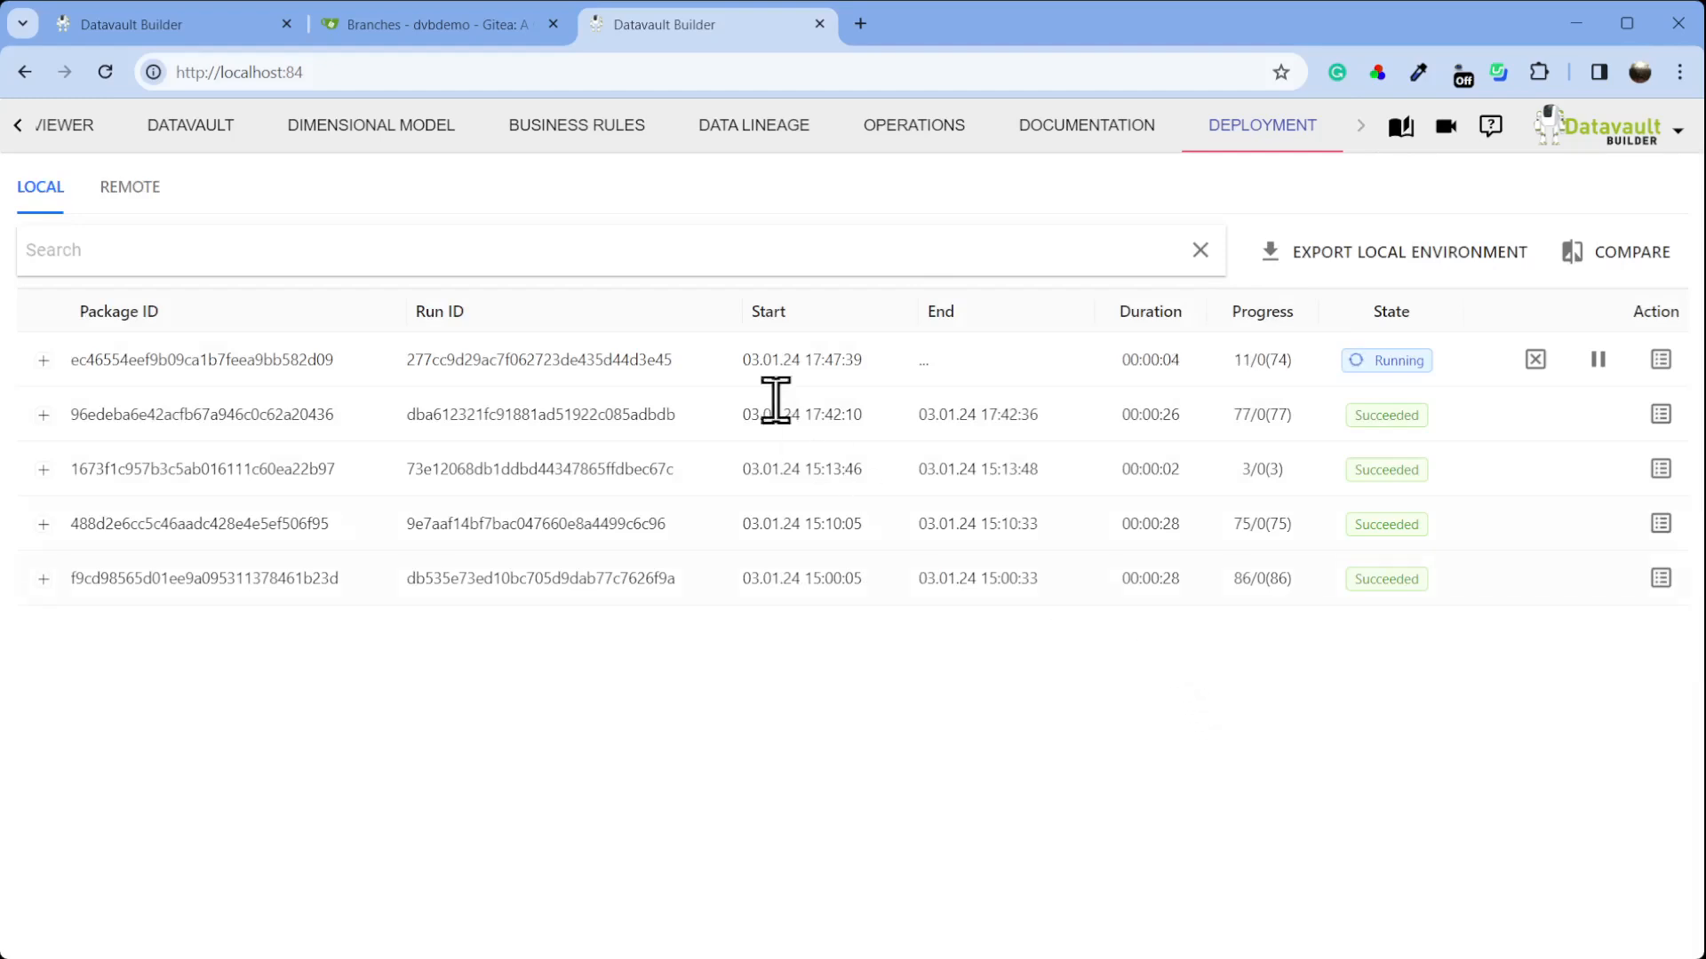
Display the Flight hub on the Datavault canvas of the local environment and rearrange the displayed hubs
left_click(367, 135)
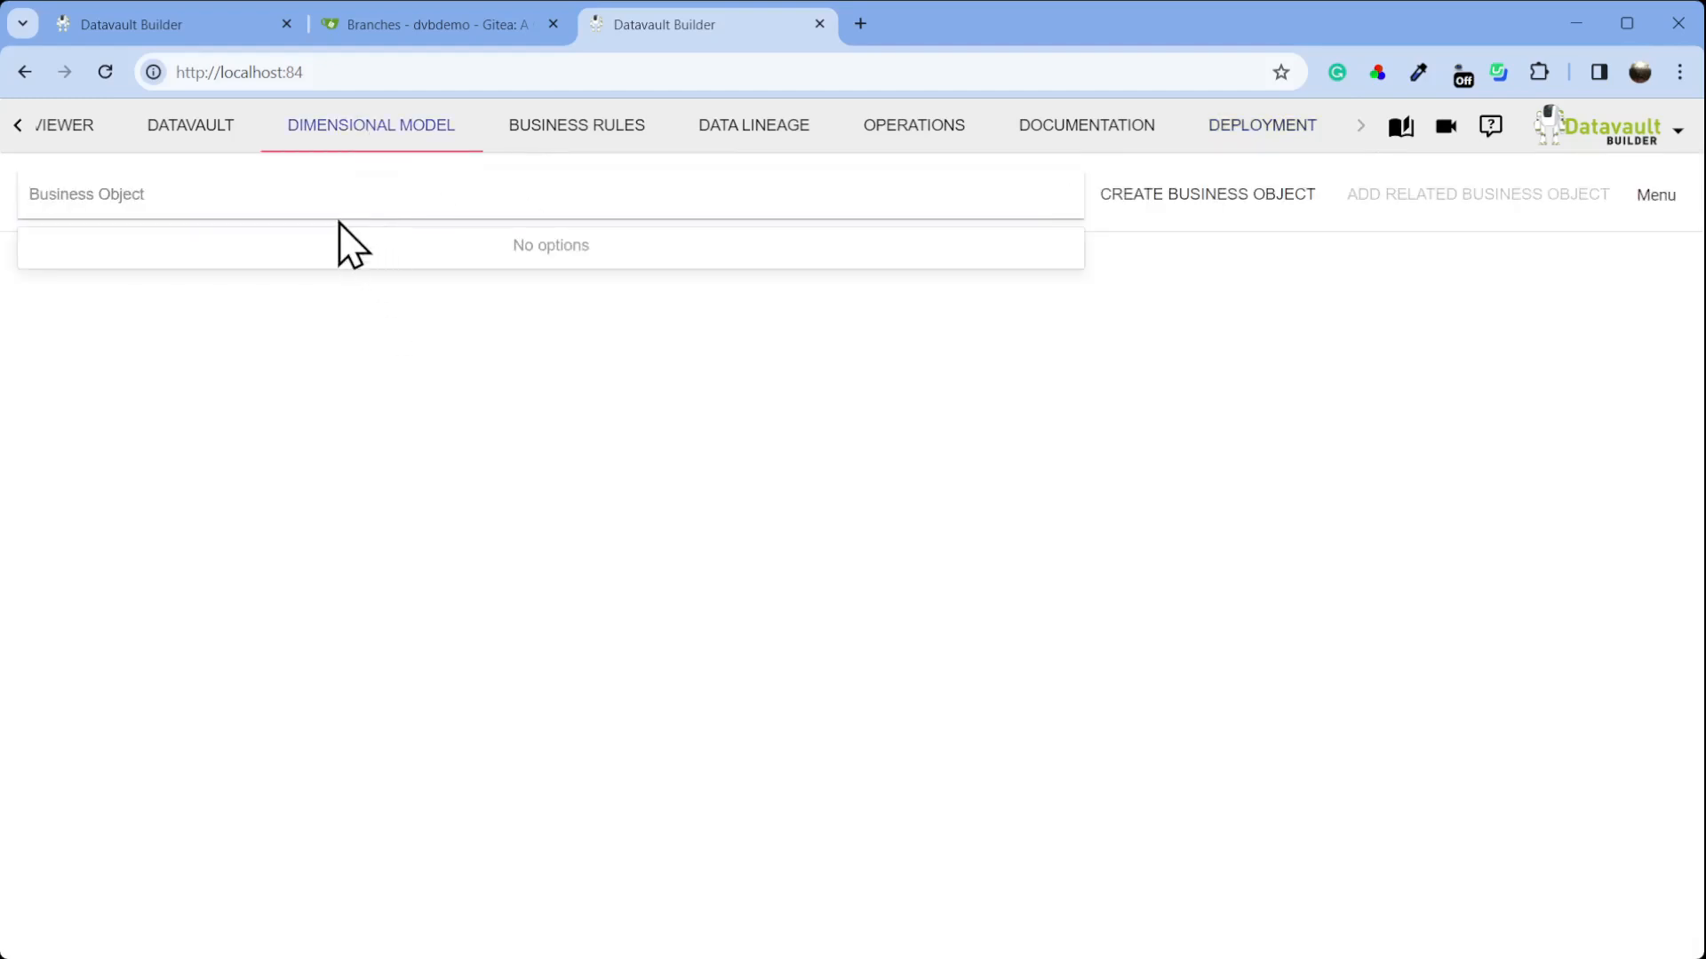
left_click(192, 131)
left_click(279, 247)
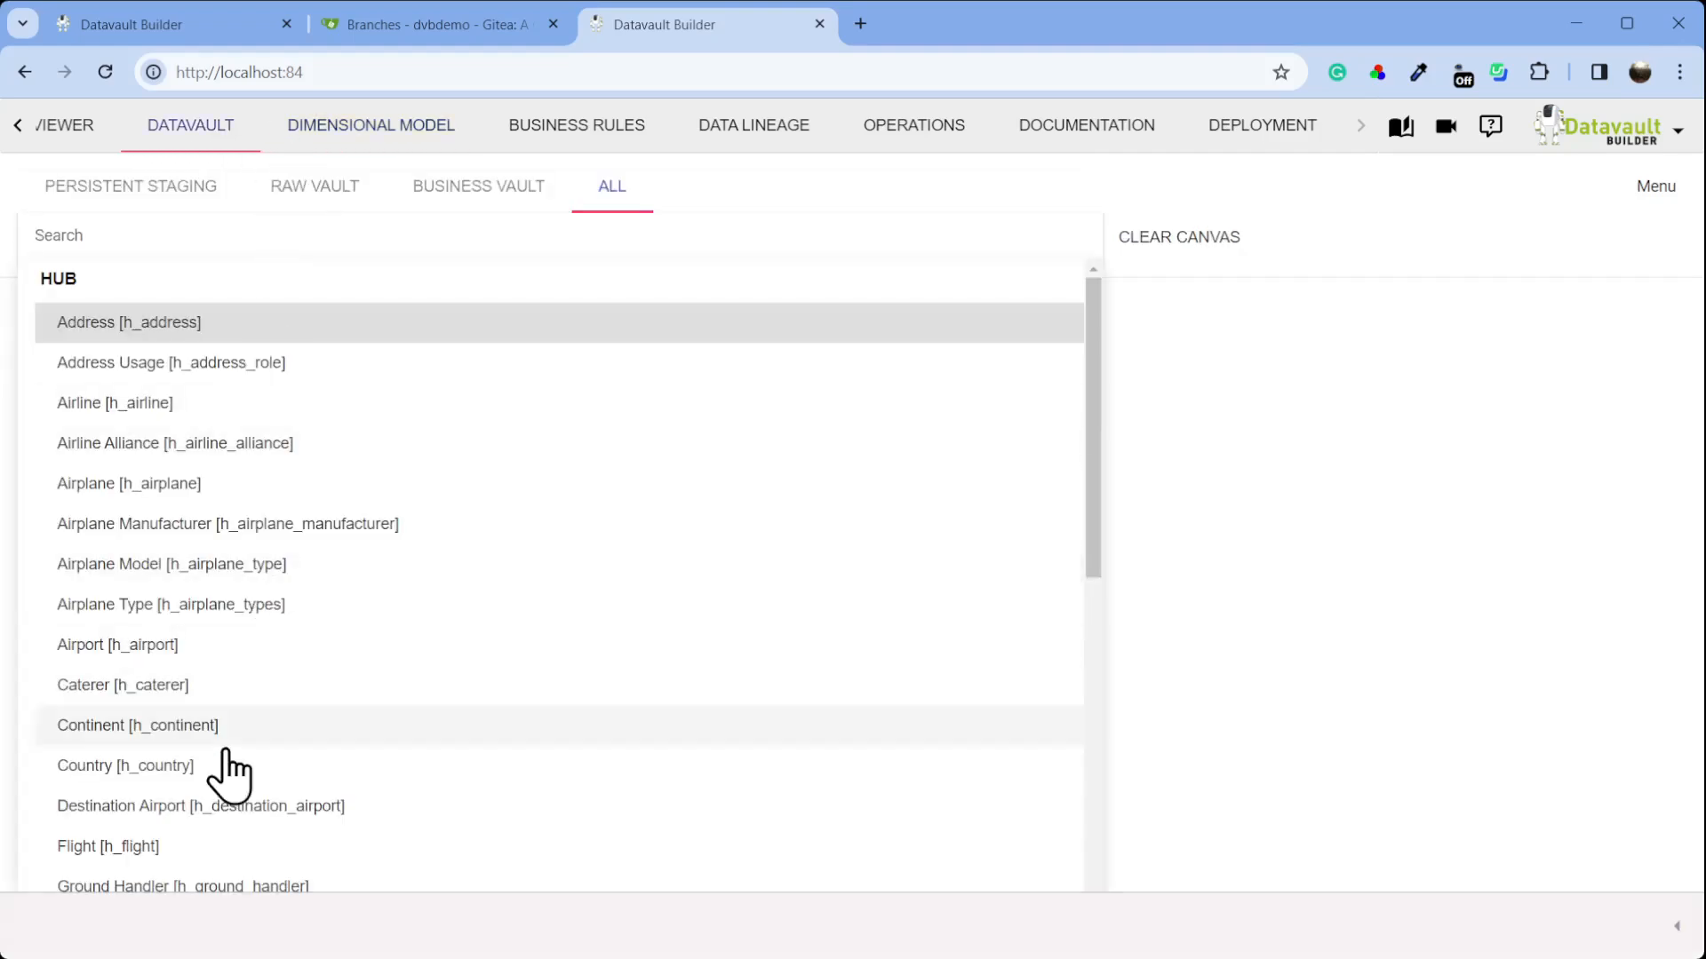
left_click(181, 851)
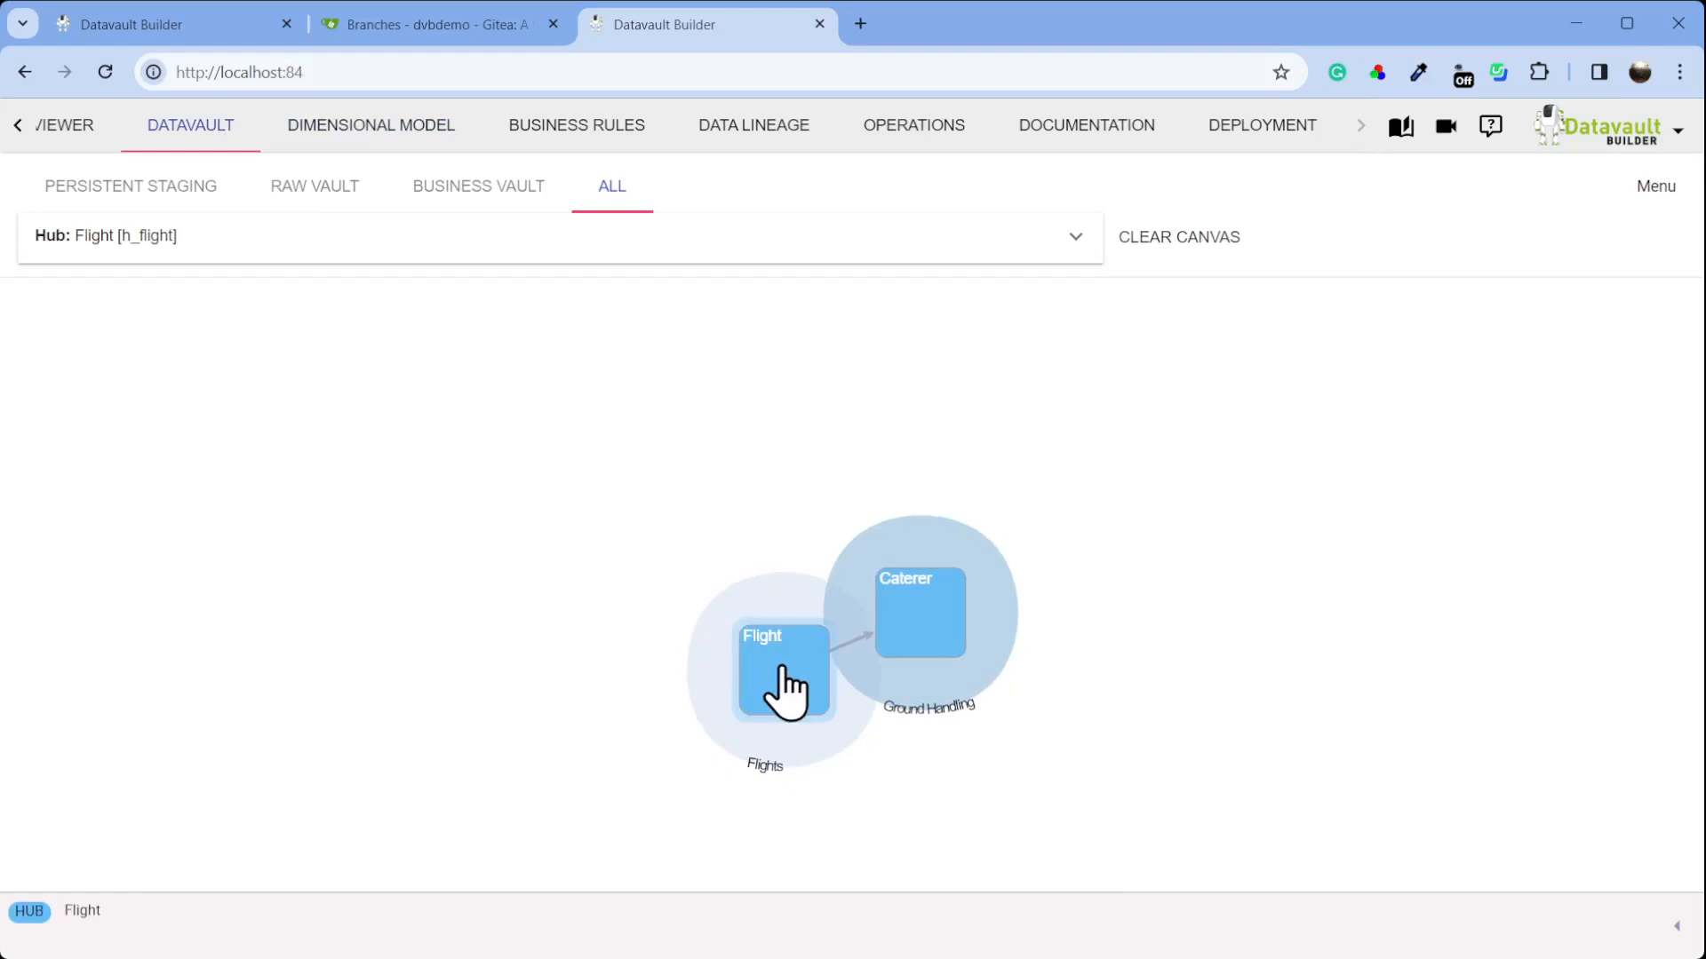
left_click_drag(776, 670, 761, 503)
left_click_drag(778, 684, 545, 683)
Check the progress of the local deployment and display everything on the Datavault canvas
left_click(1217, 129)
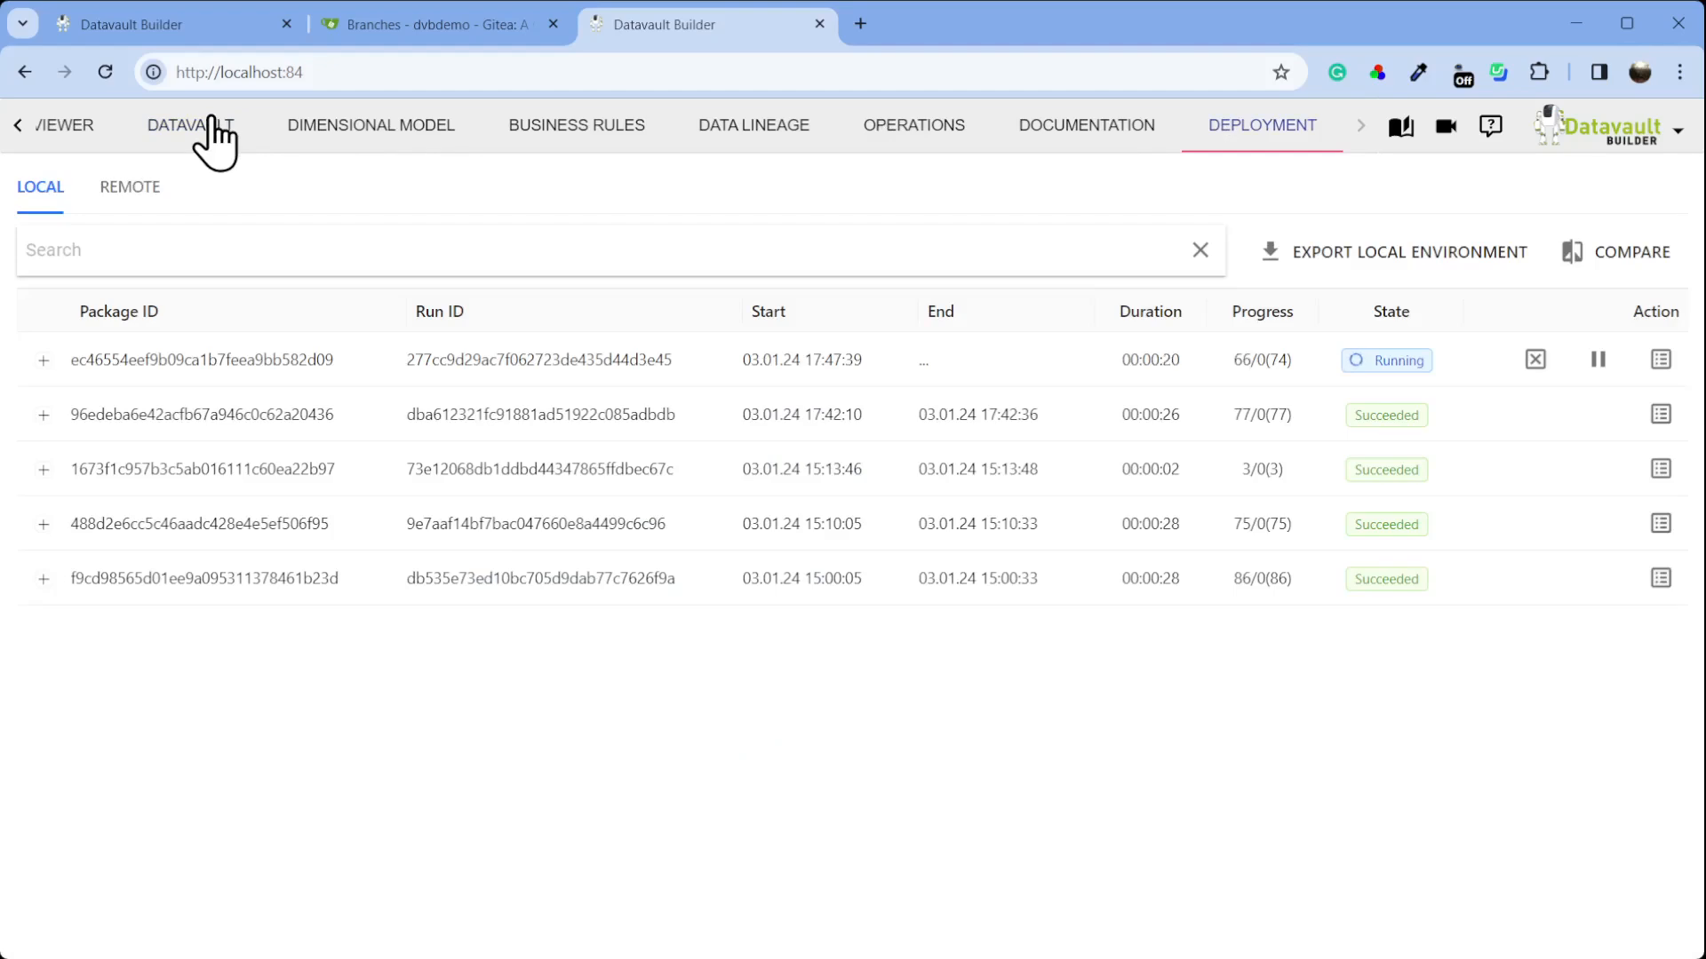
left_click(211, 124)
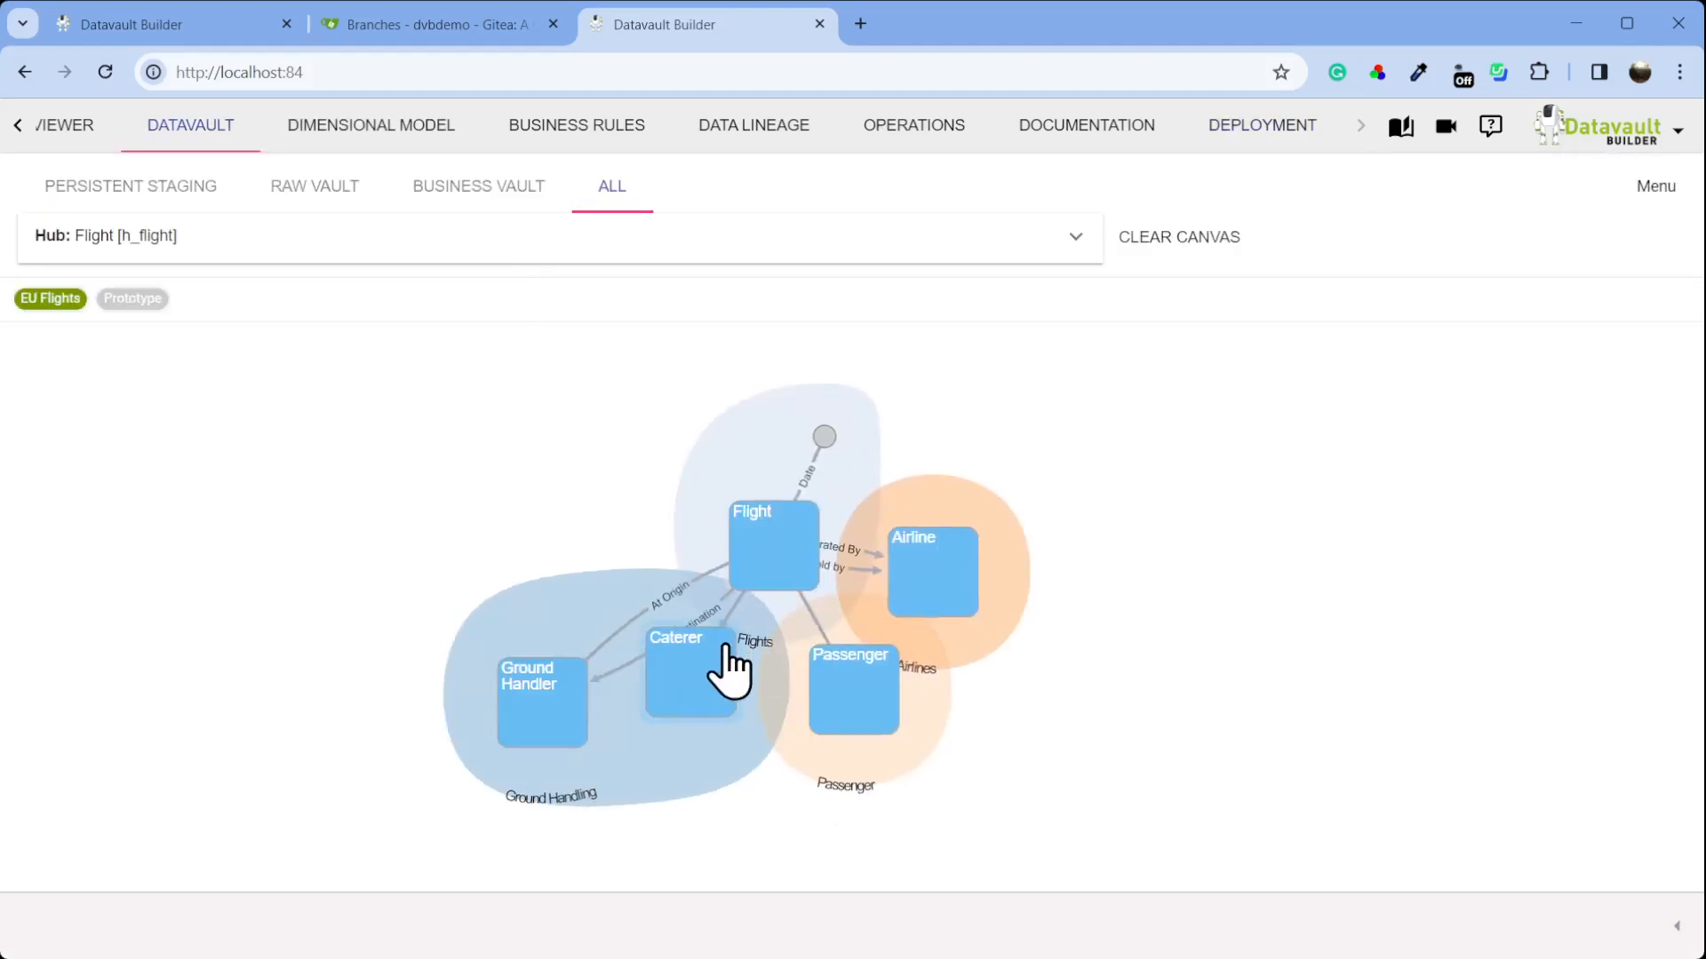
left_click(621, 238)
scroll(343, 806, "down", 5)
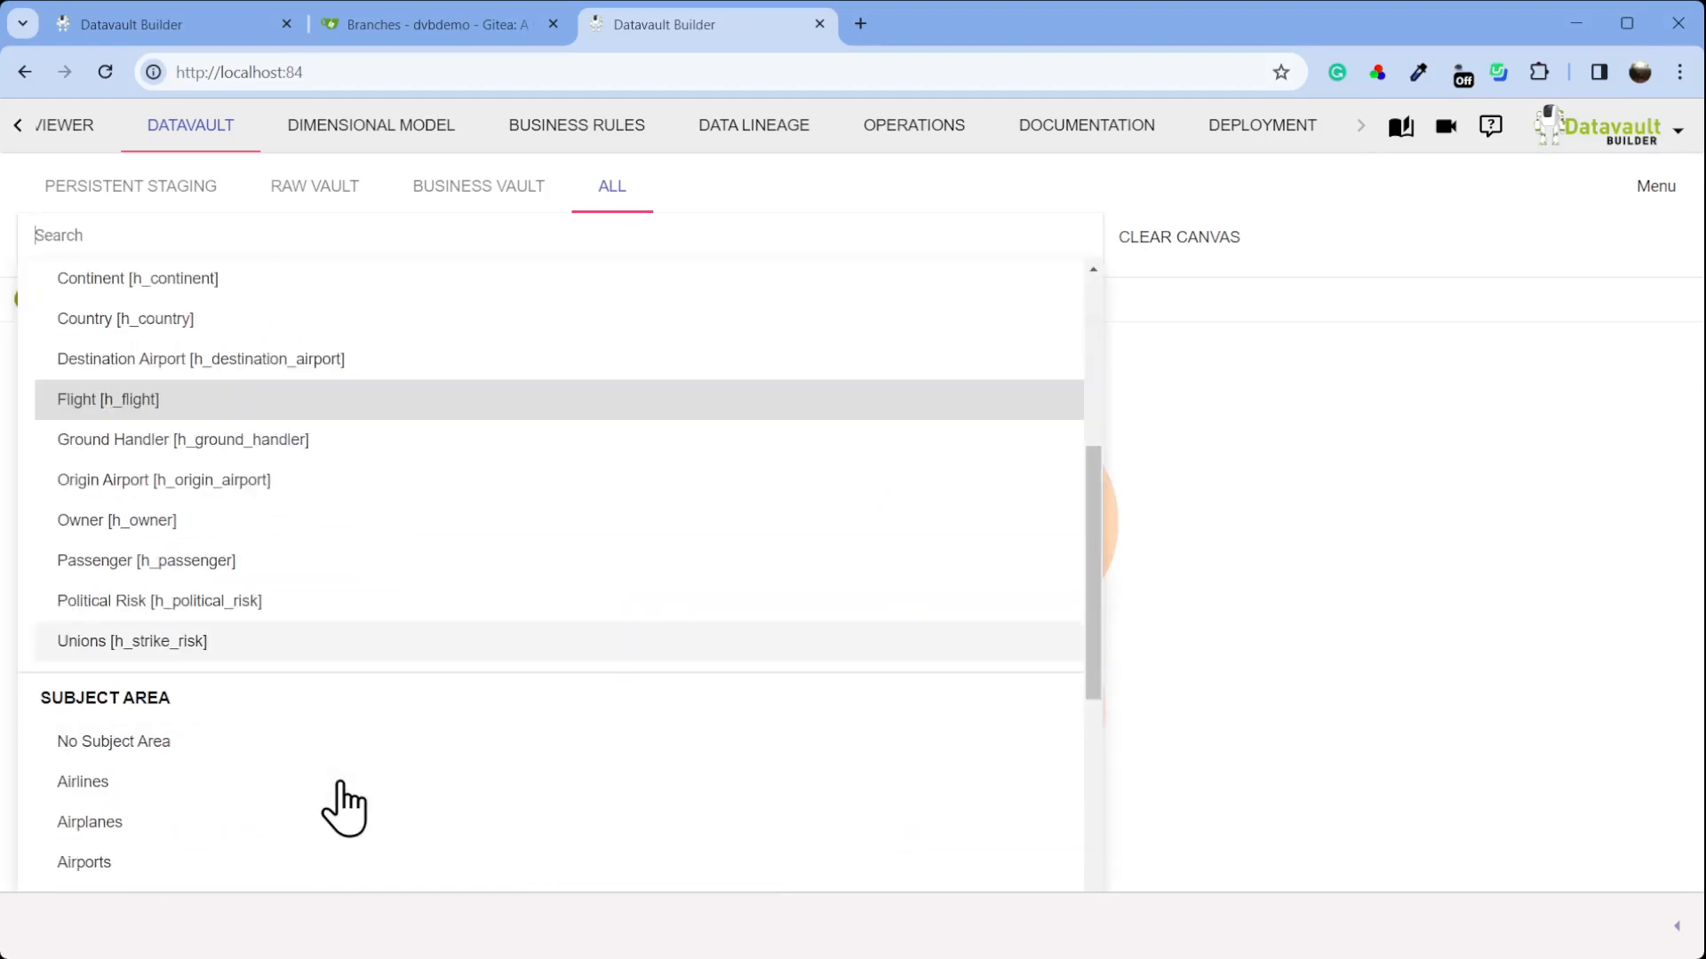
scroll(240, 738, "down", 4)
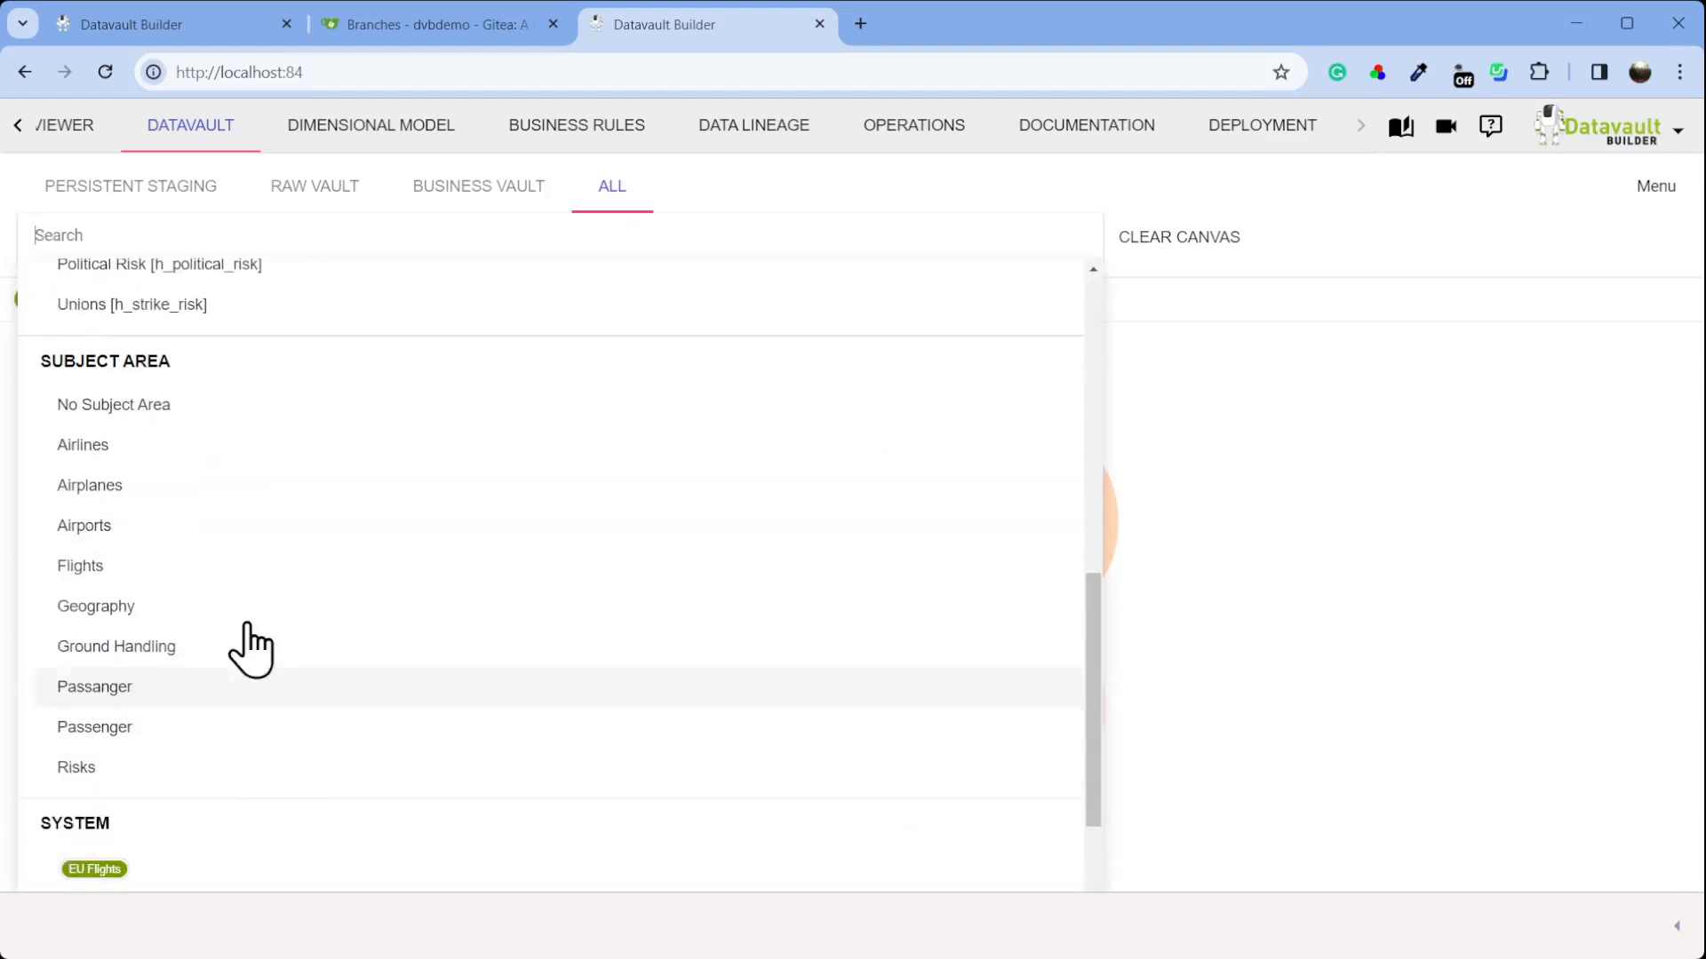
scroll(267, 711, "down", 3)
left_click(226, 786)
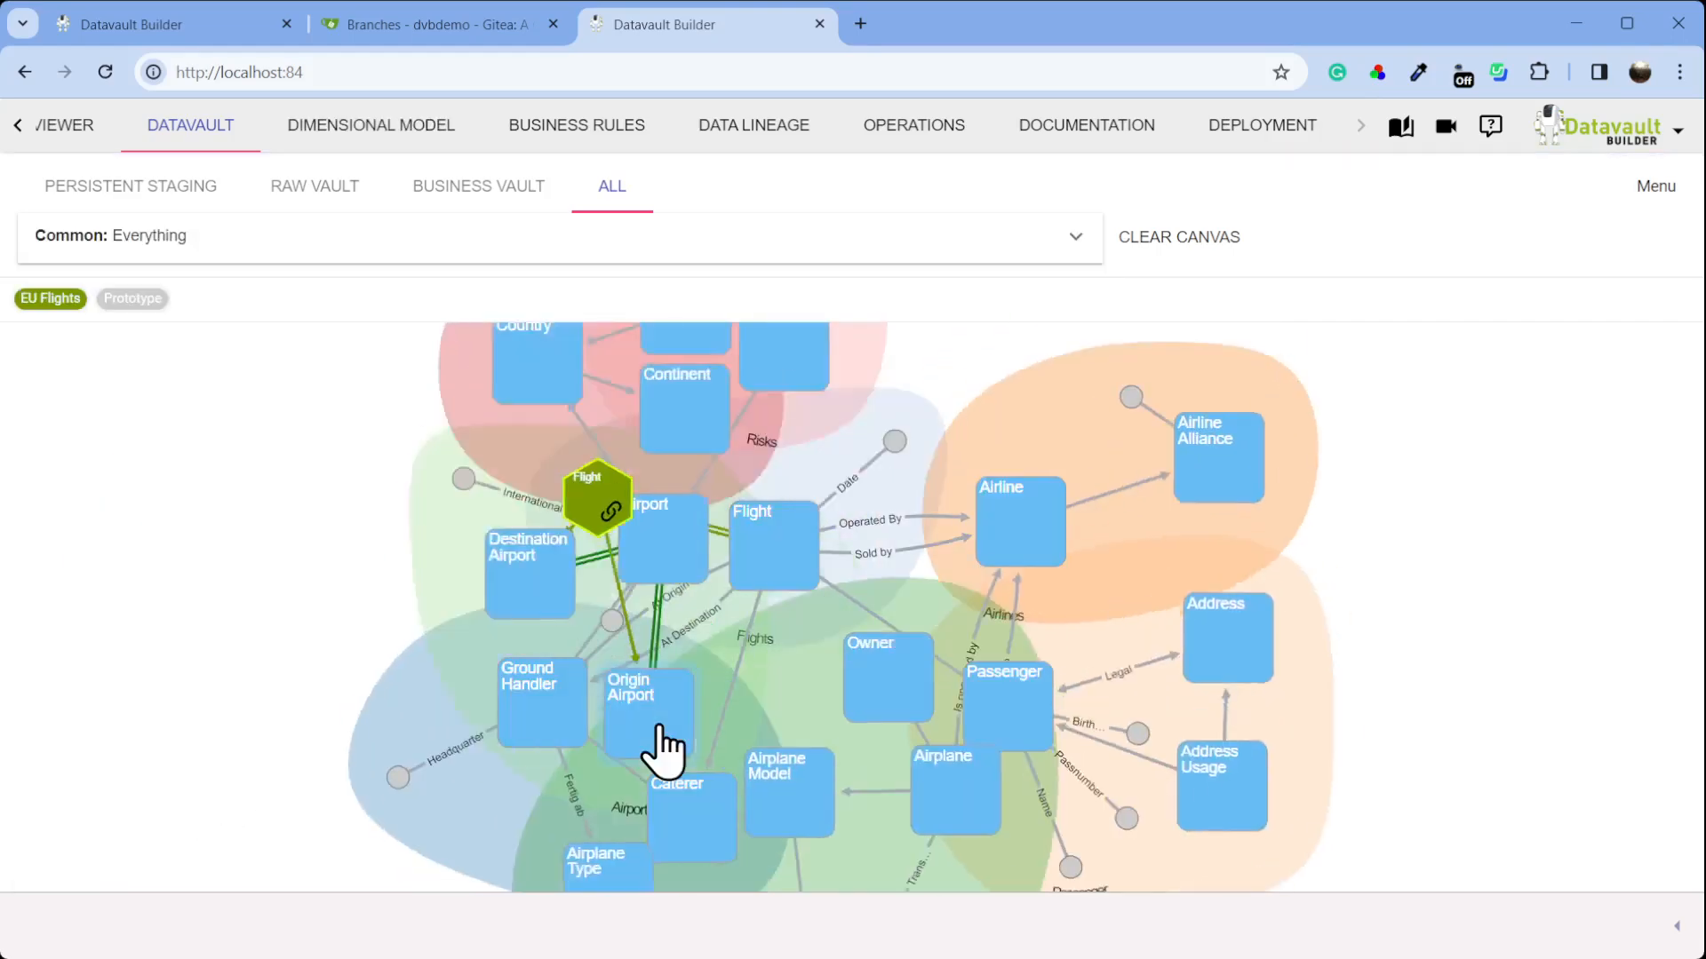
Spread the Destination Airport, Unions and Political Risk hubs apart on the canvas showing everything
left_click_drag(541, 588, 126, 575)
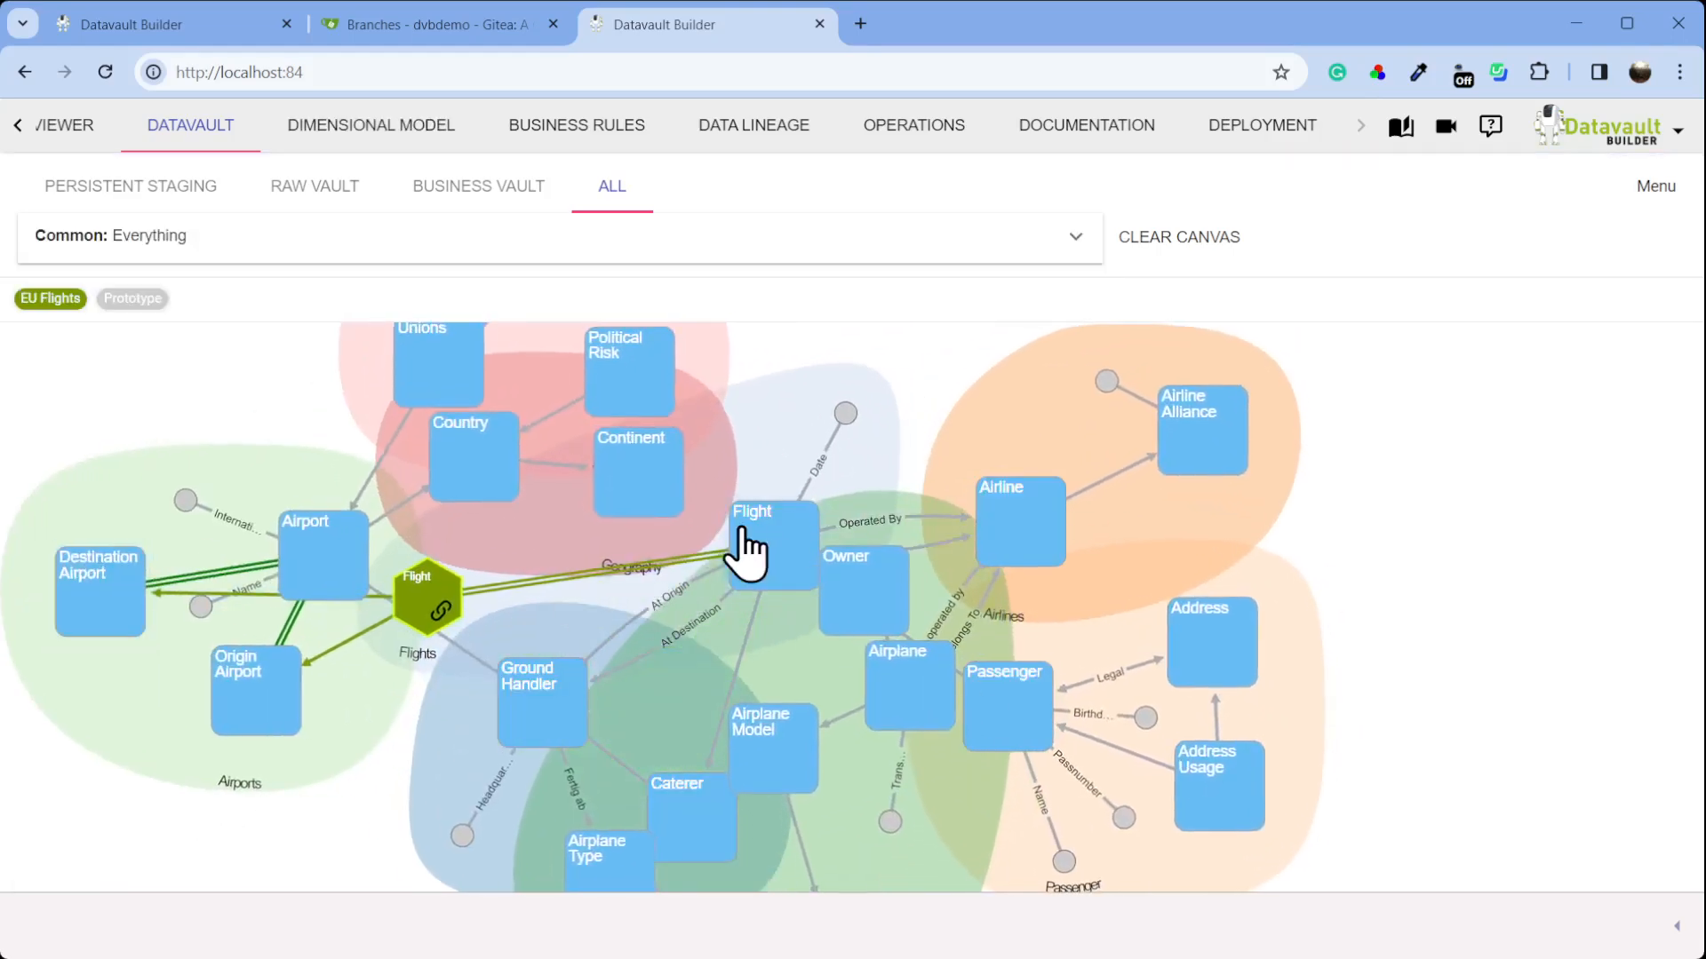
left_click_drag(388, 380, 1, 280)
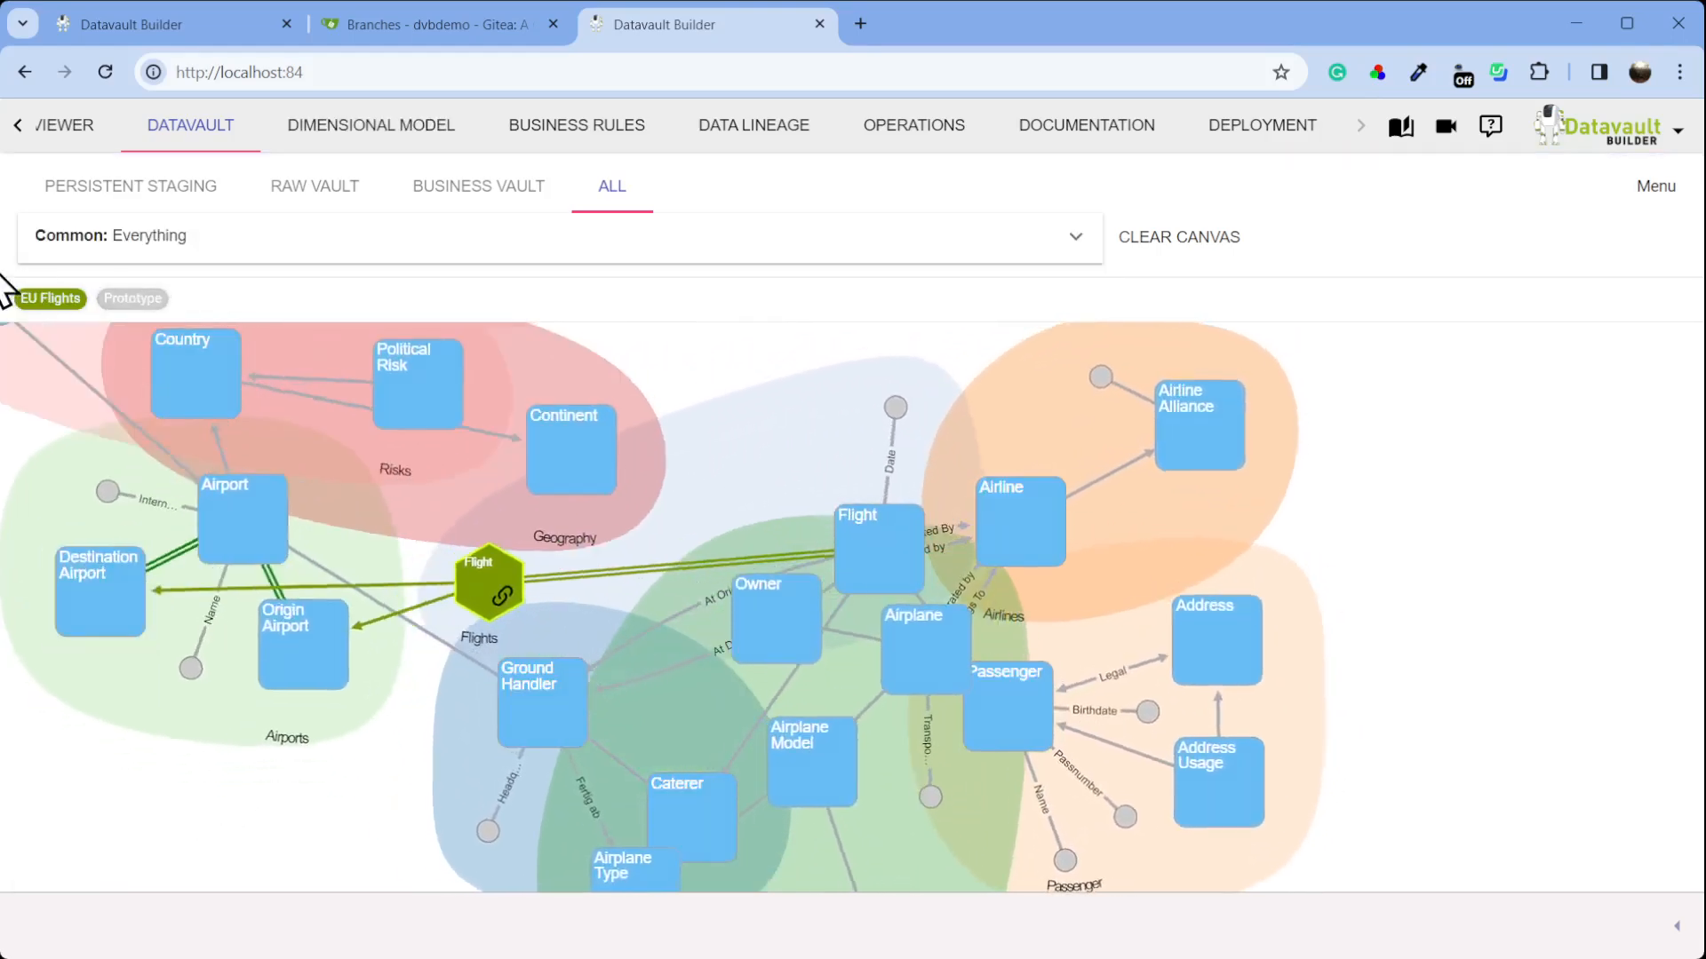
left_click_drag(430, 386, 86, 306)
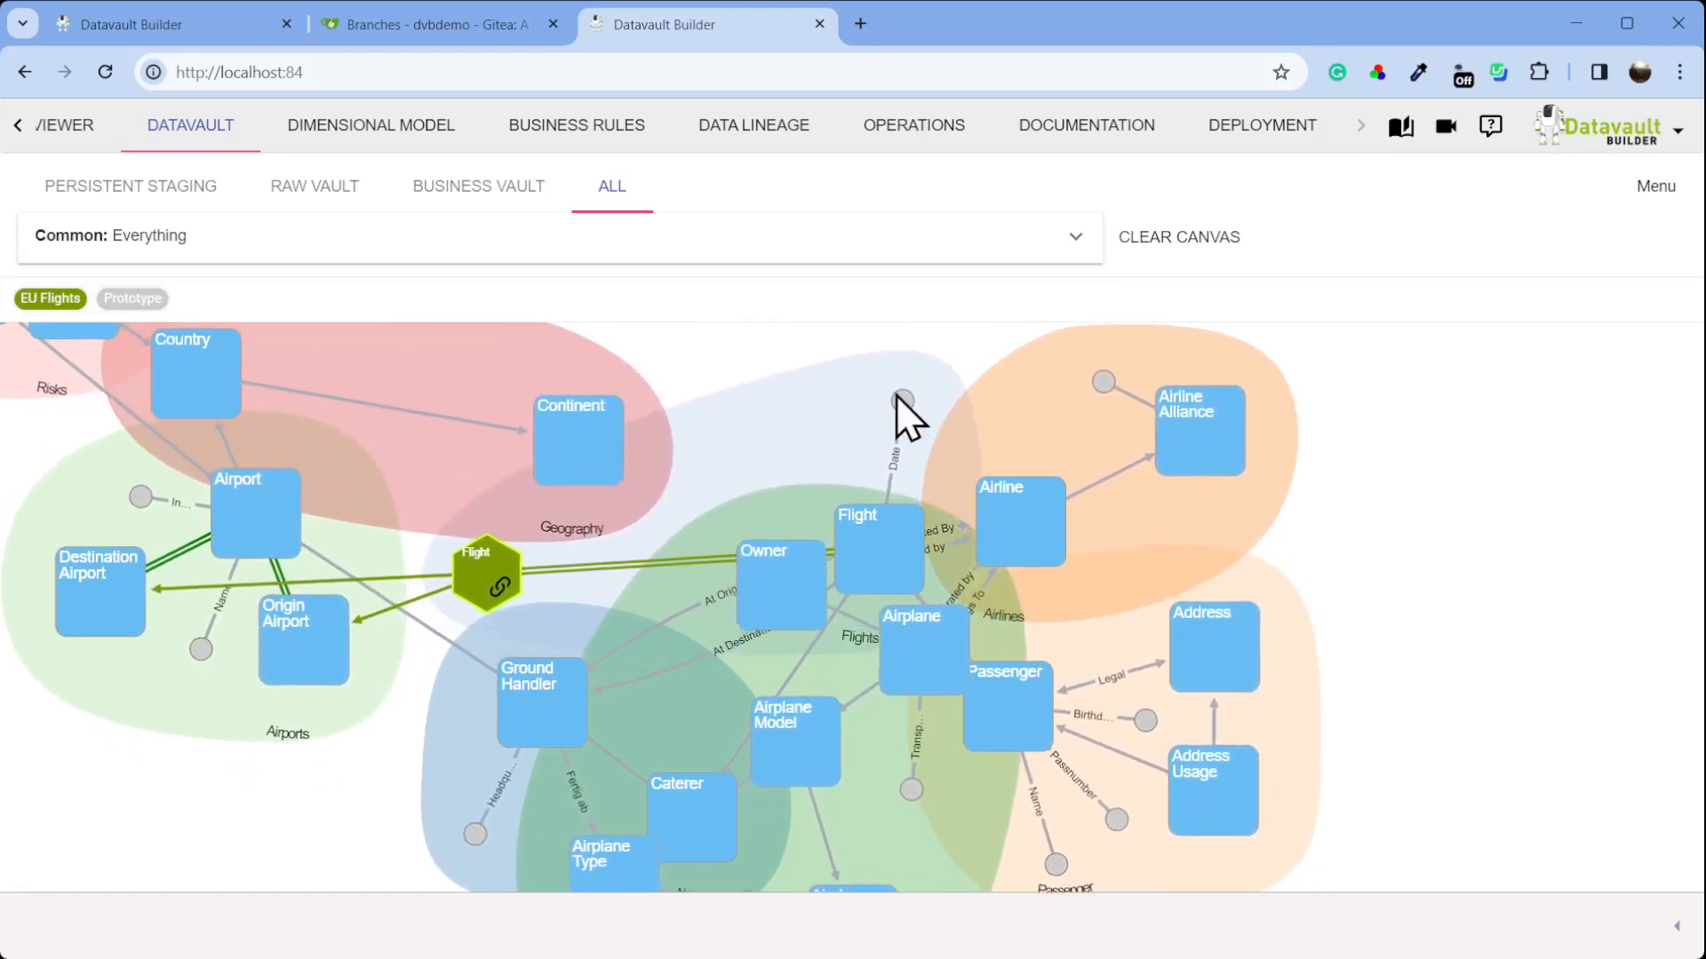
Clear the Datavault canvas and display only the Flight hub with its related objects
left_click(1208, 253)
left_click(718, 244)
type("f")
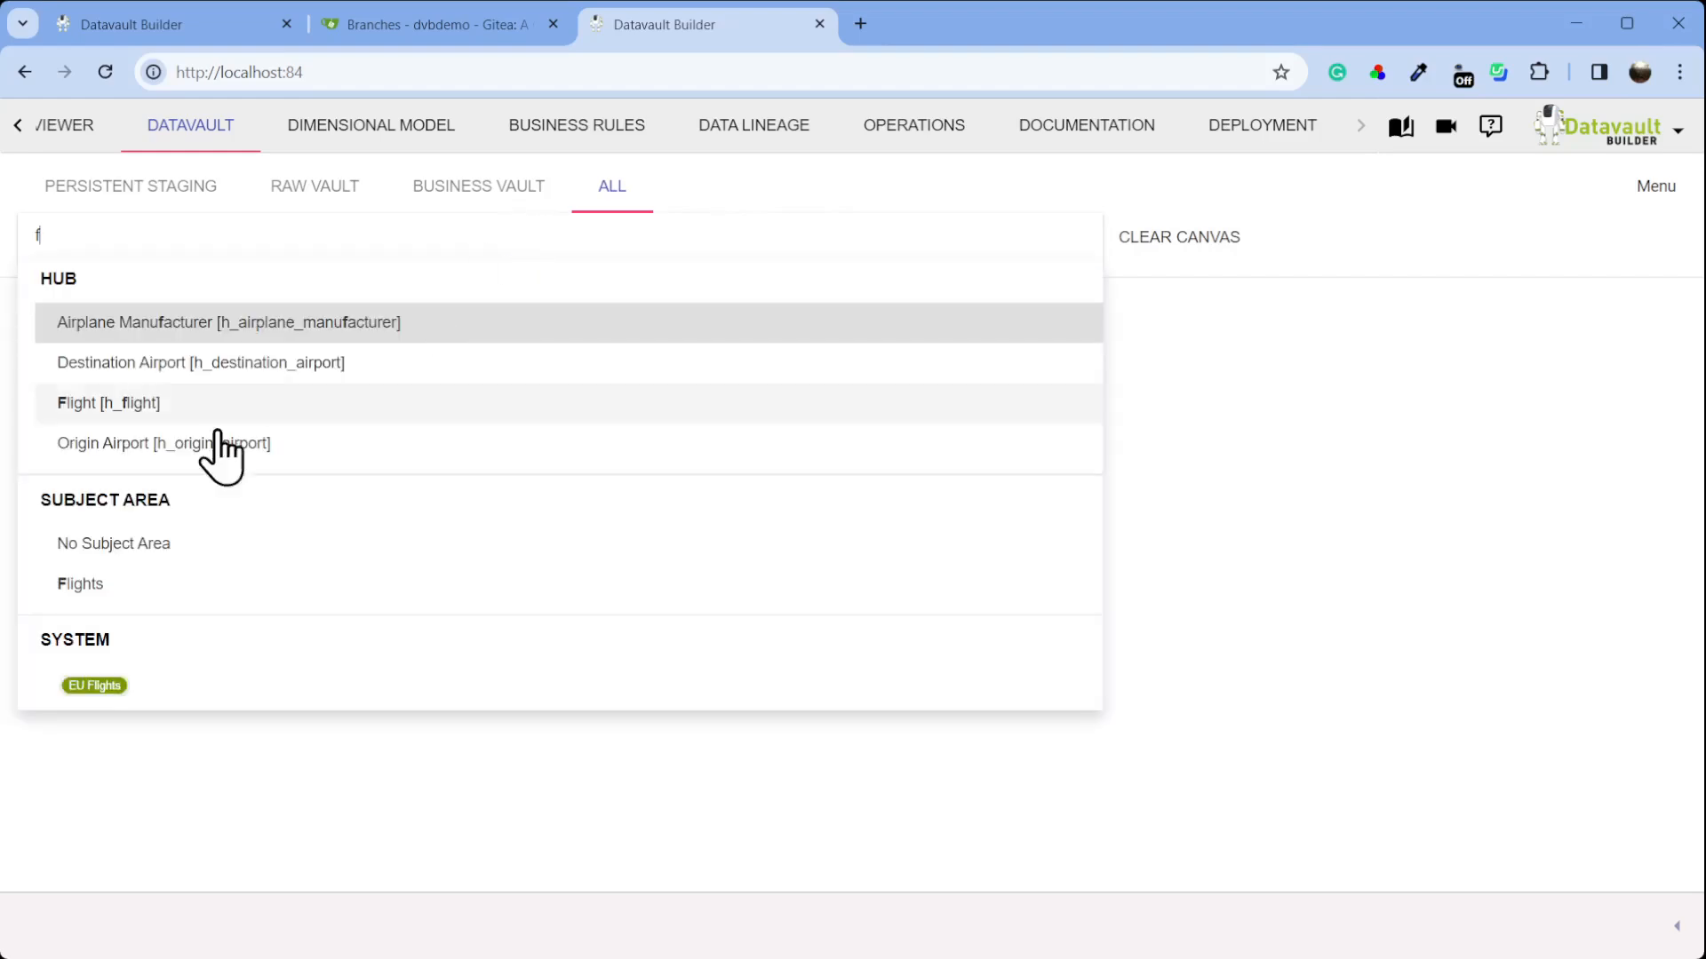
left_click(153, 408)
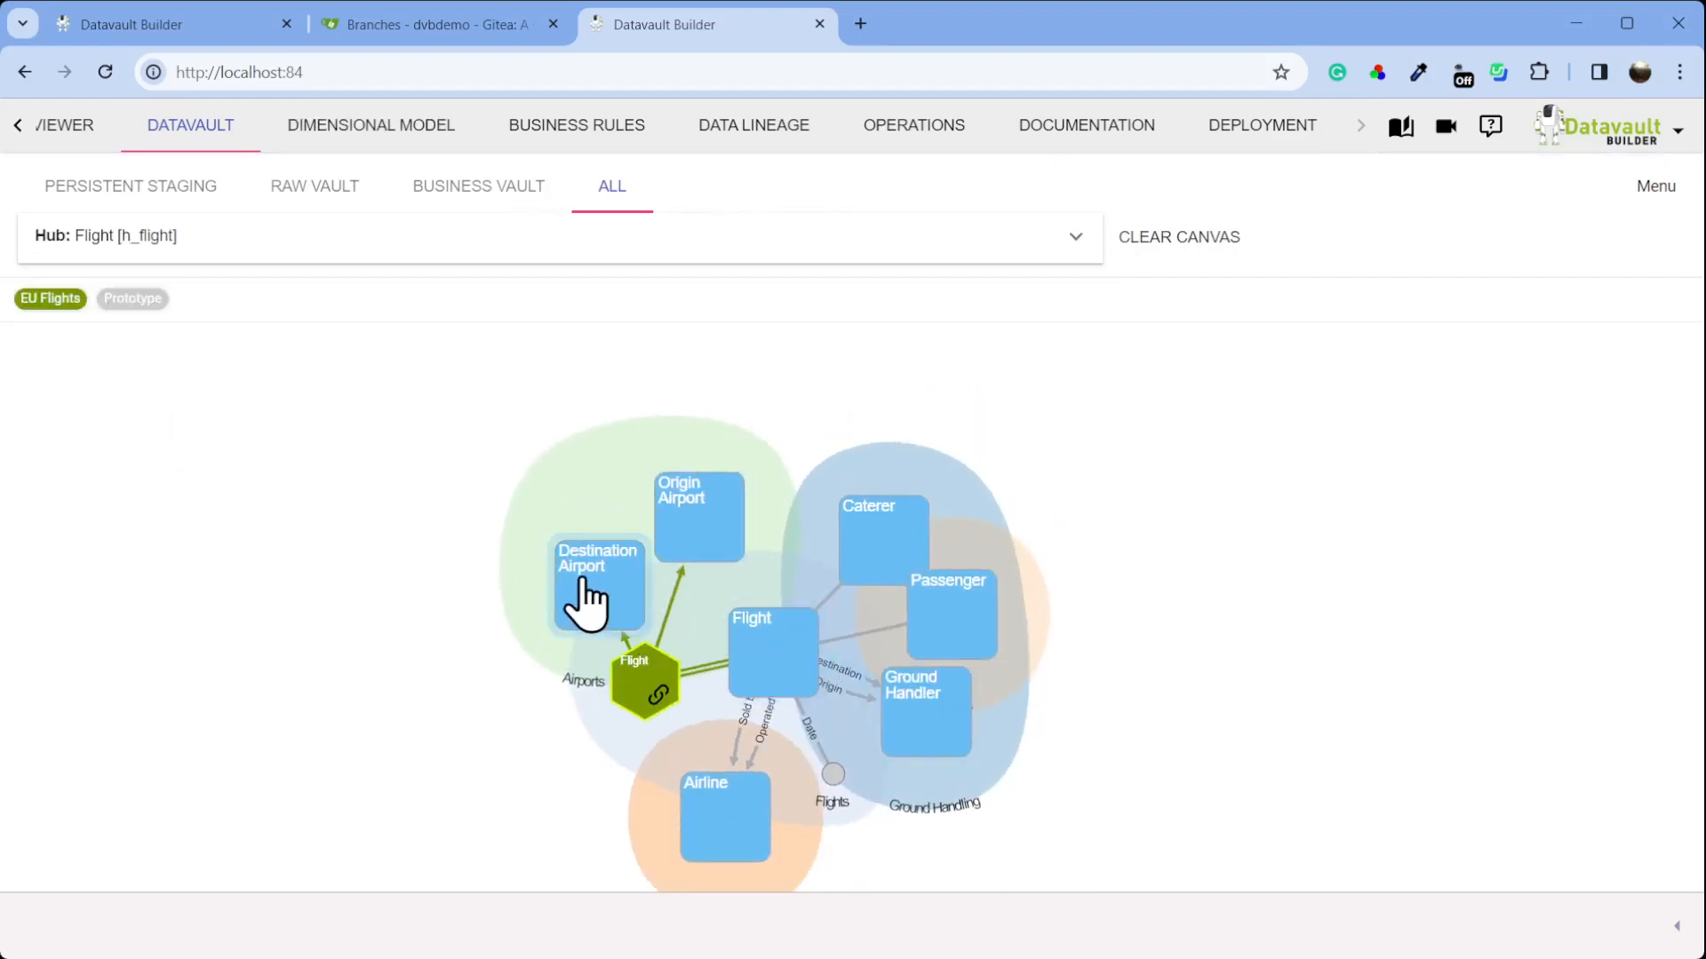
Rearrange the Destination Airport, Flight, Airline, Ground Handler, Caterer and Passenger hubs to make space around Flight
left_click_drag(583, 580, 201, 494)
left_click_drag(472, 565, 707, 579)
left_click_drag(688, 730, 684, 819)
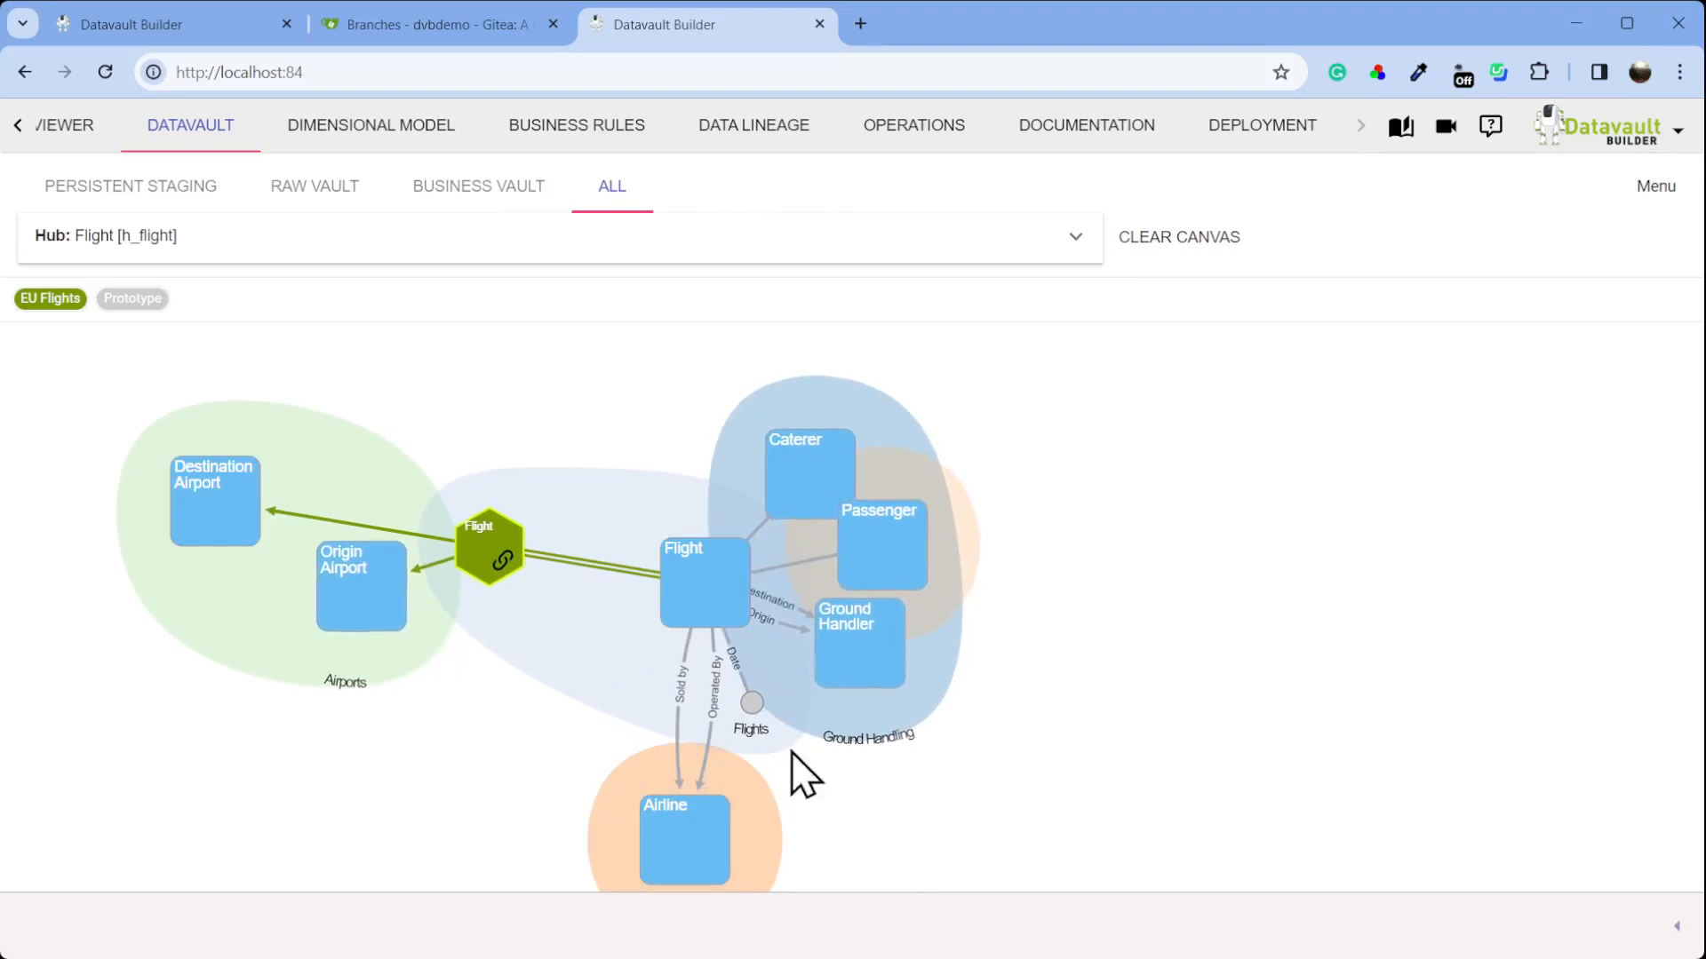
left_click_drag(864, 654, 1007, 673)
left_click_drag(865, 662, 1110, 477)
left_click_drag(912, 567, 959, 350)
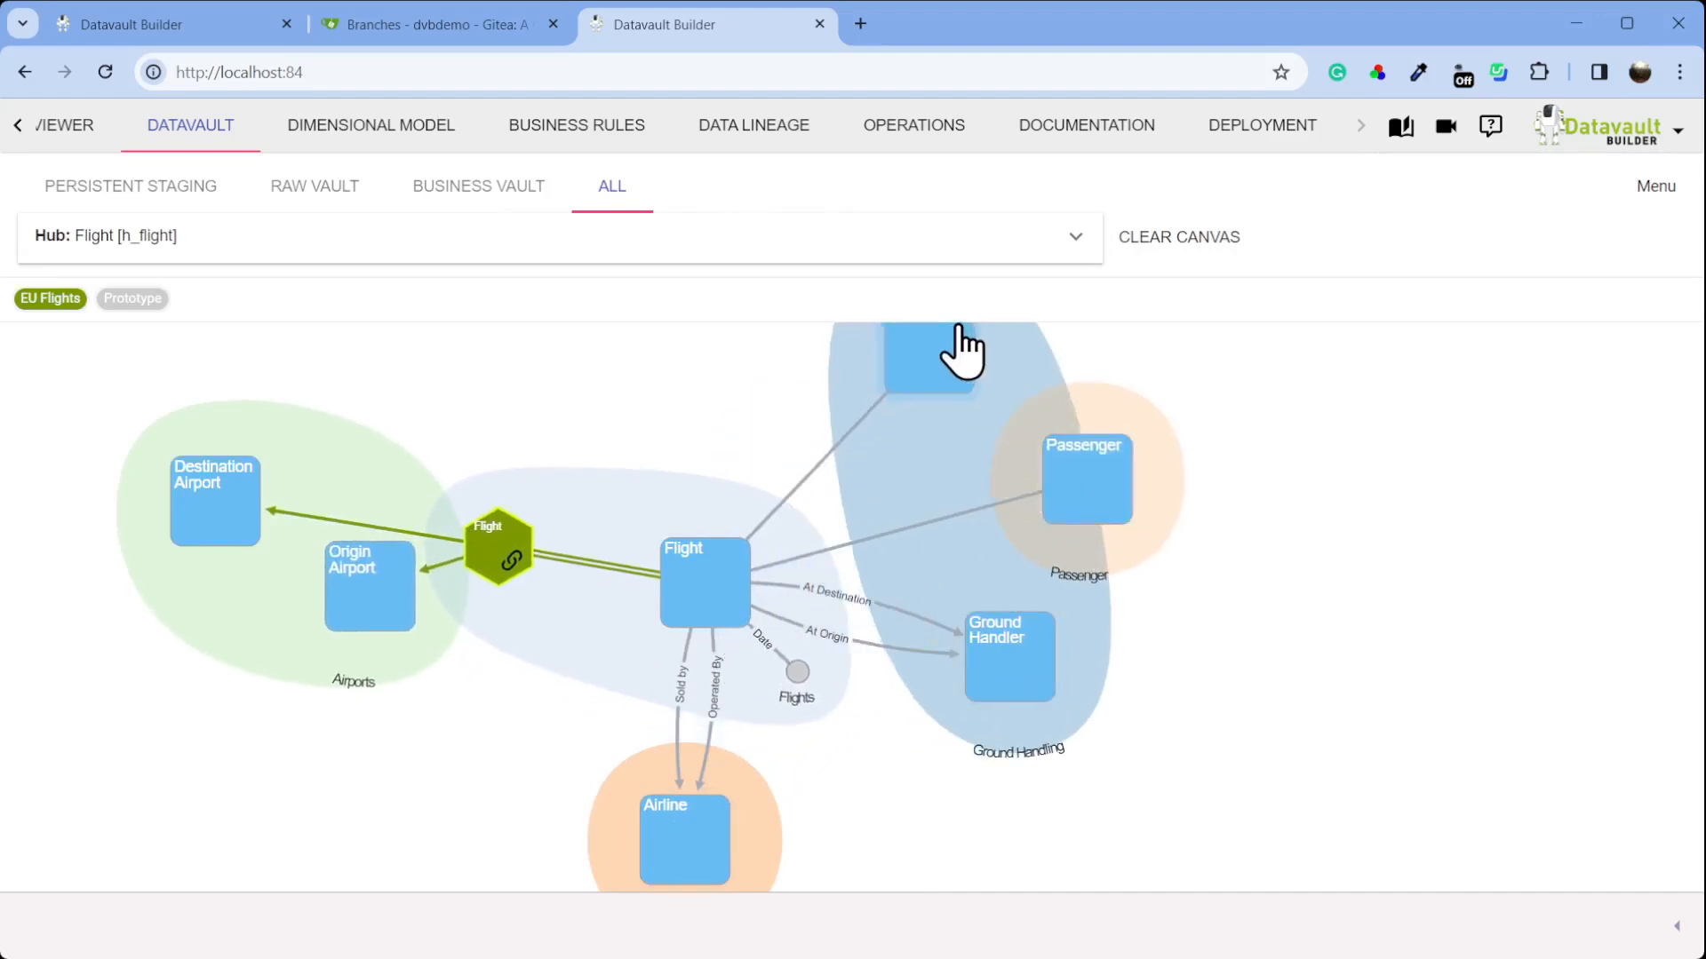
left_click_drag(1034, 475, 716, 426)
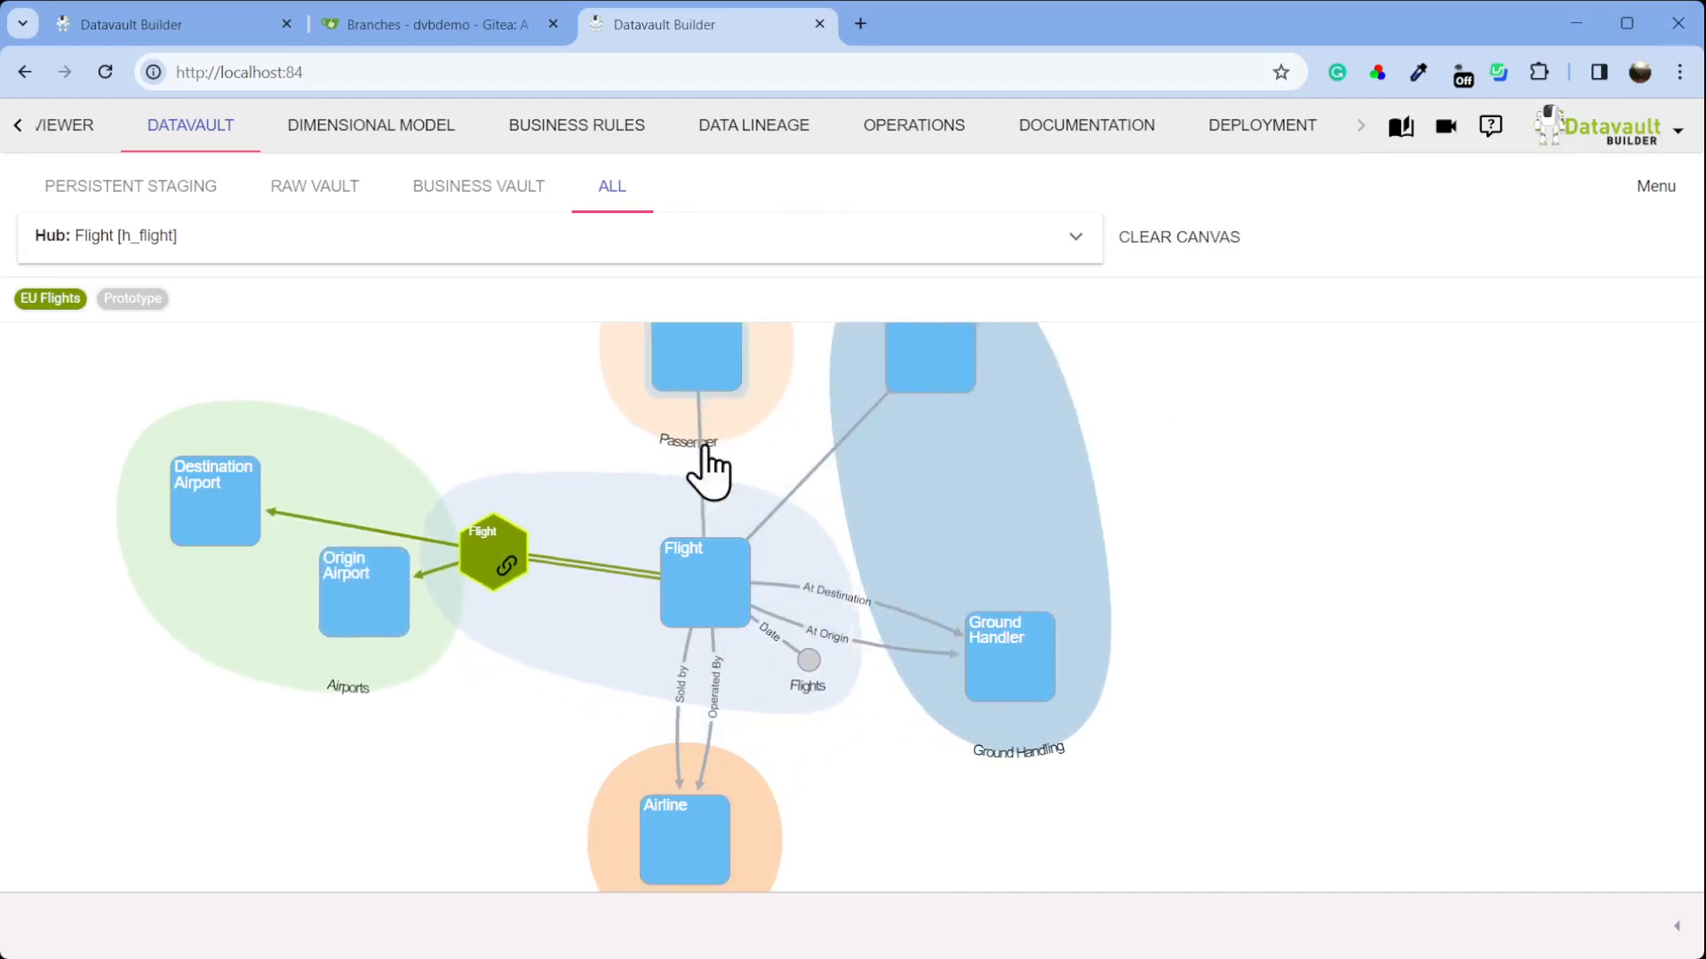
Add a hub named Bus with the ID bus in the Flights subject area, without a load
right_click(622, 508)
left_click(702, 600)
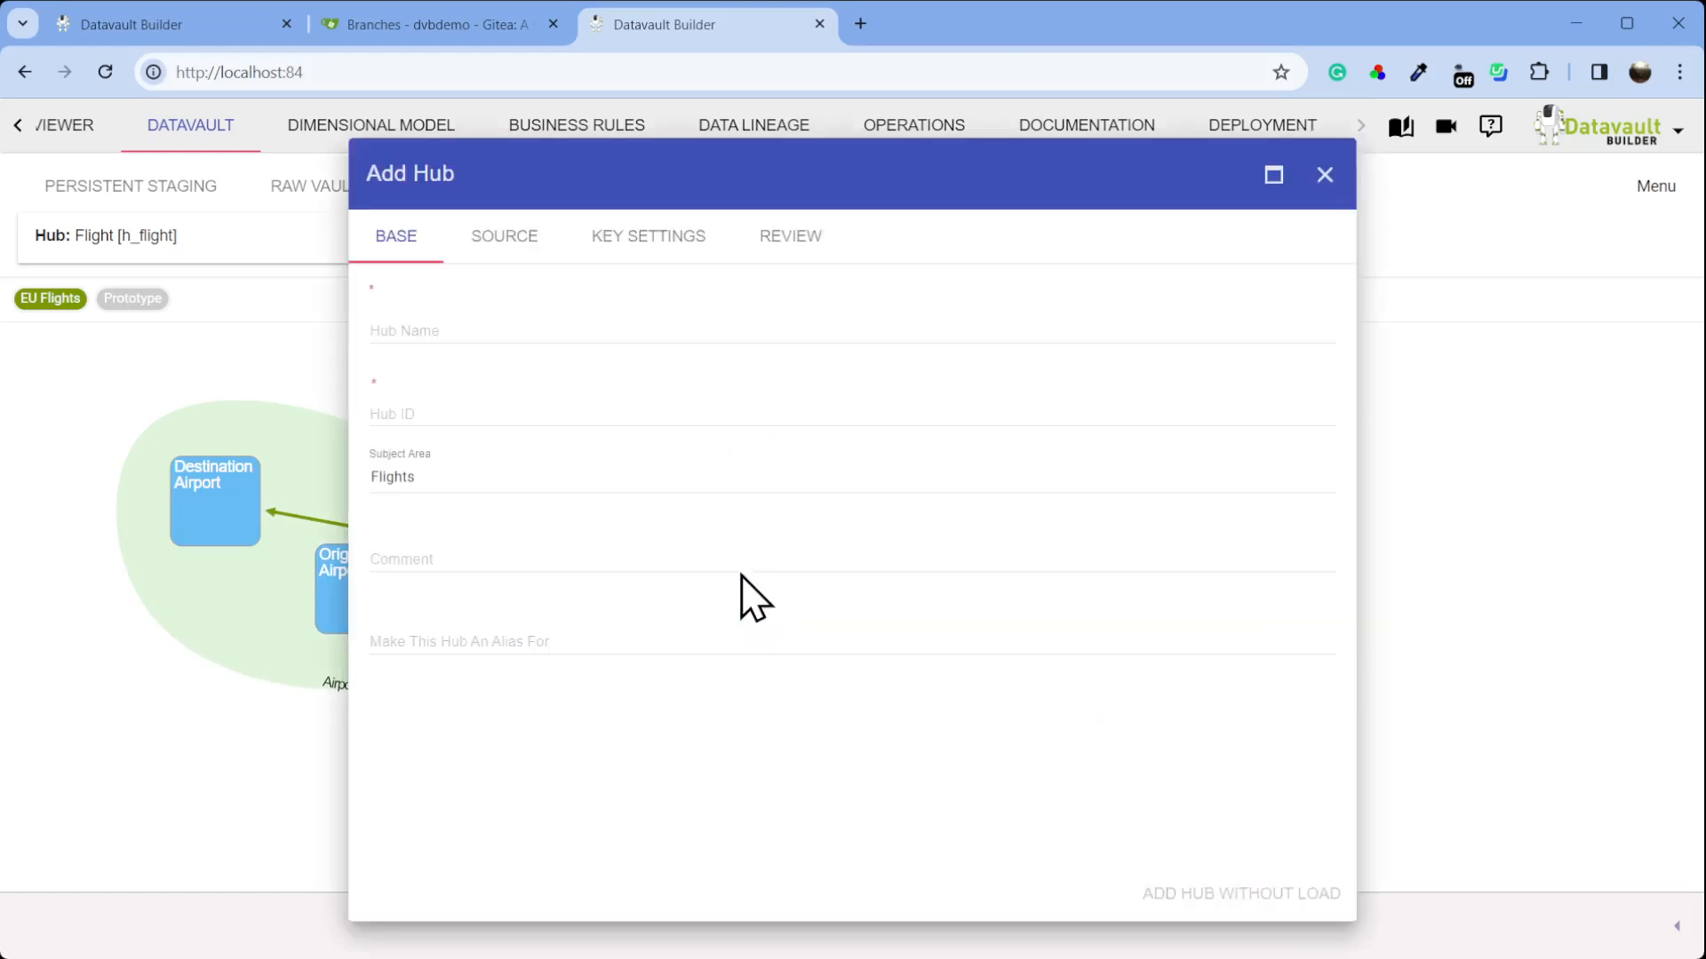
left_click(589, 333)
type("b")
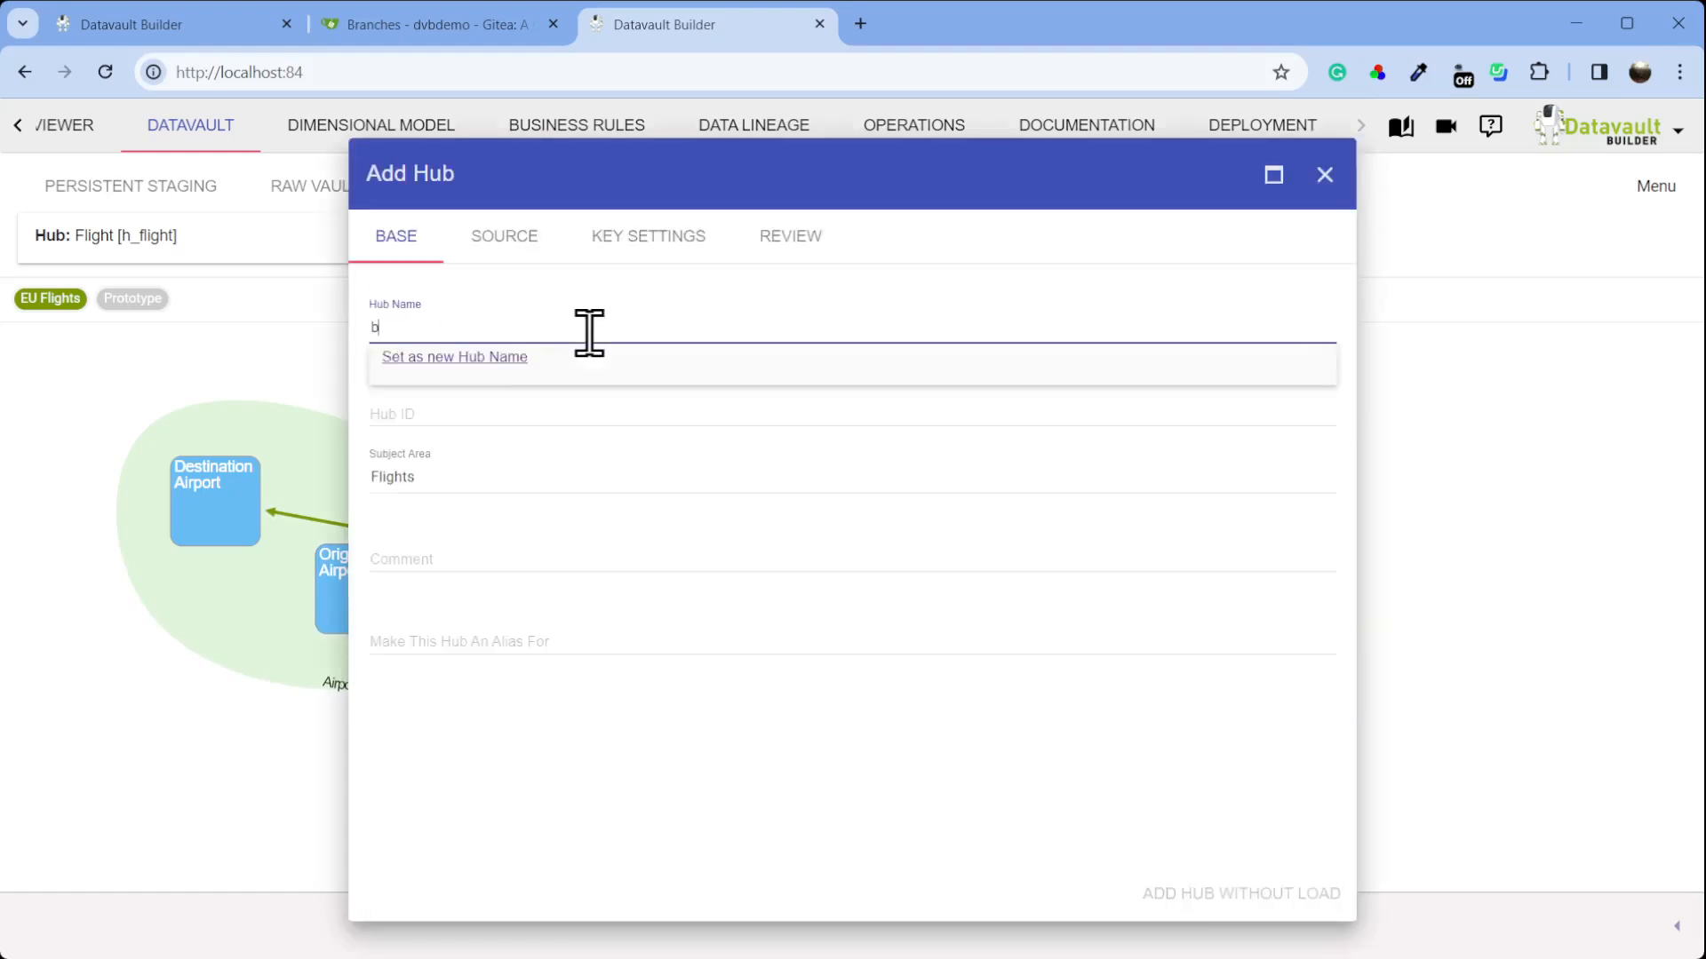
key("Tab")
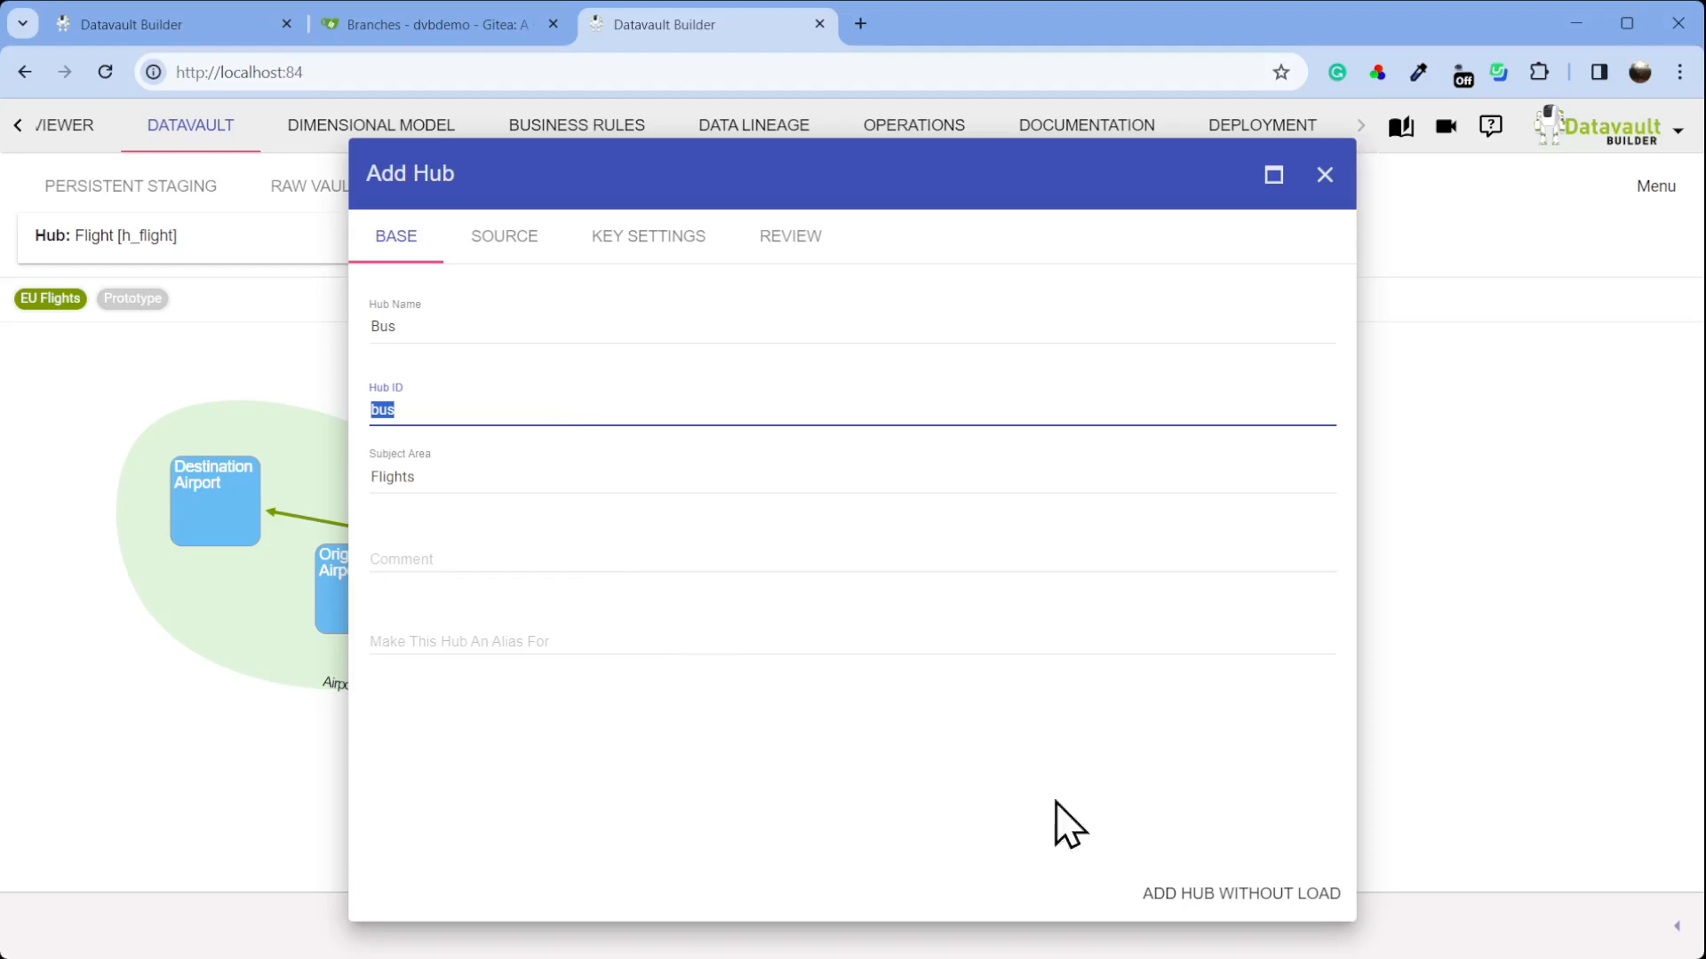
left_click(1201, 881)
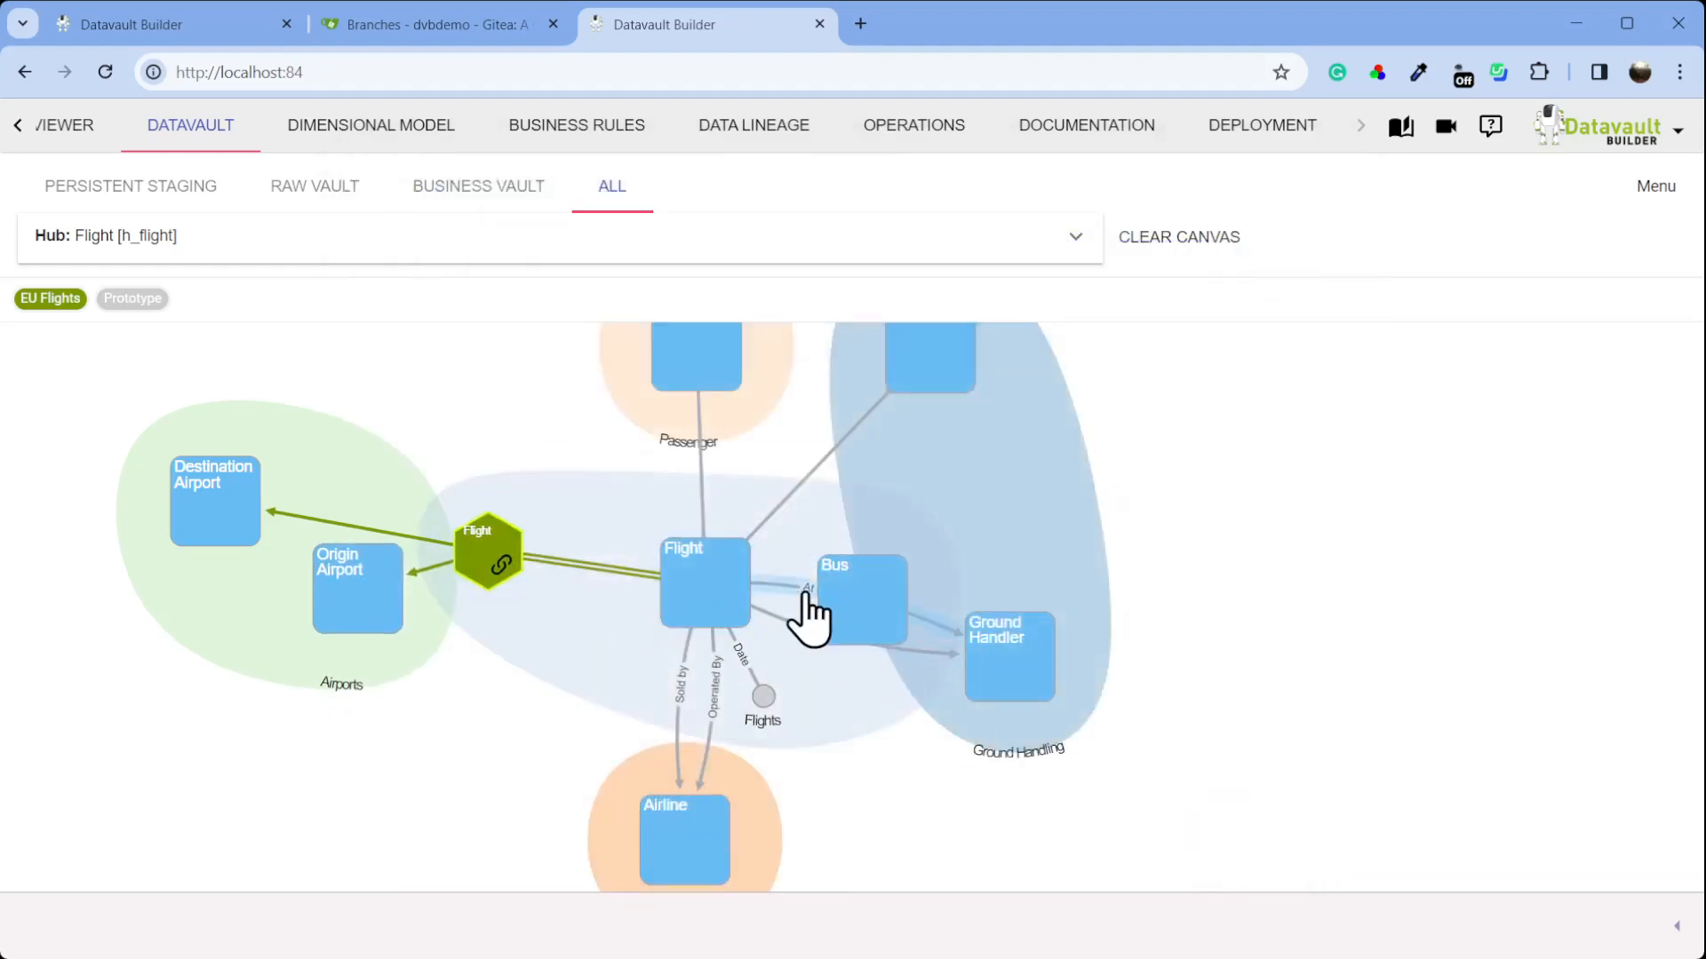
Create a Many To Many link without load from the Bus hub to the Flight hub in the Flights subject area
right_click(528, 680)
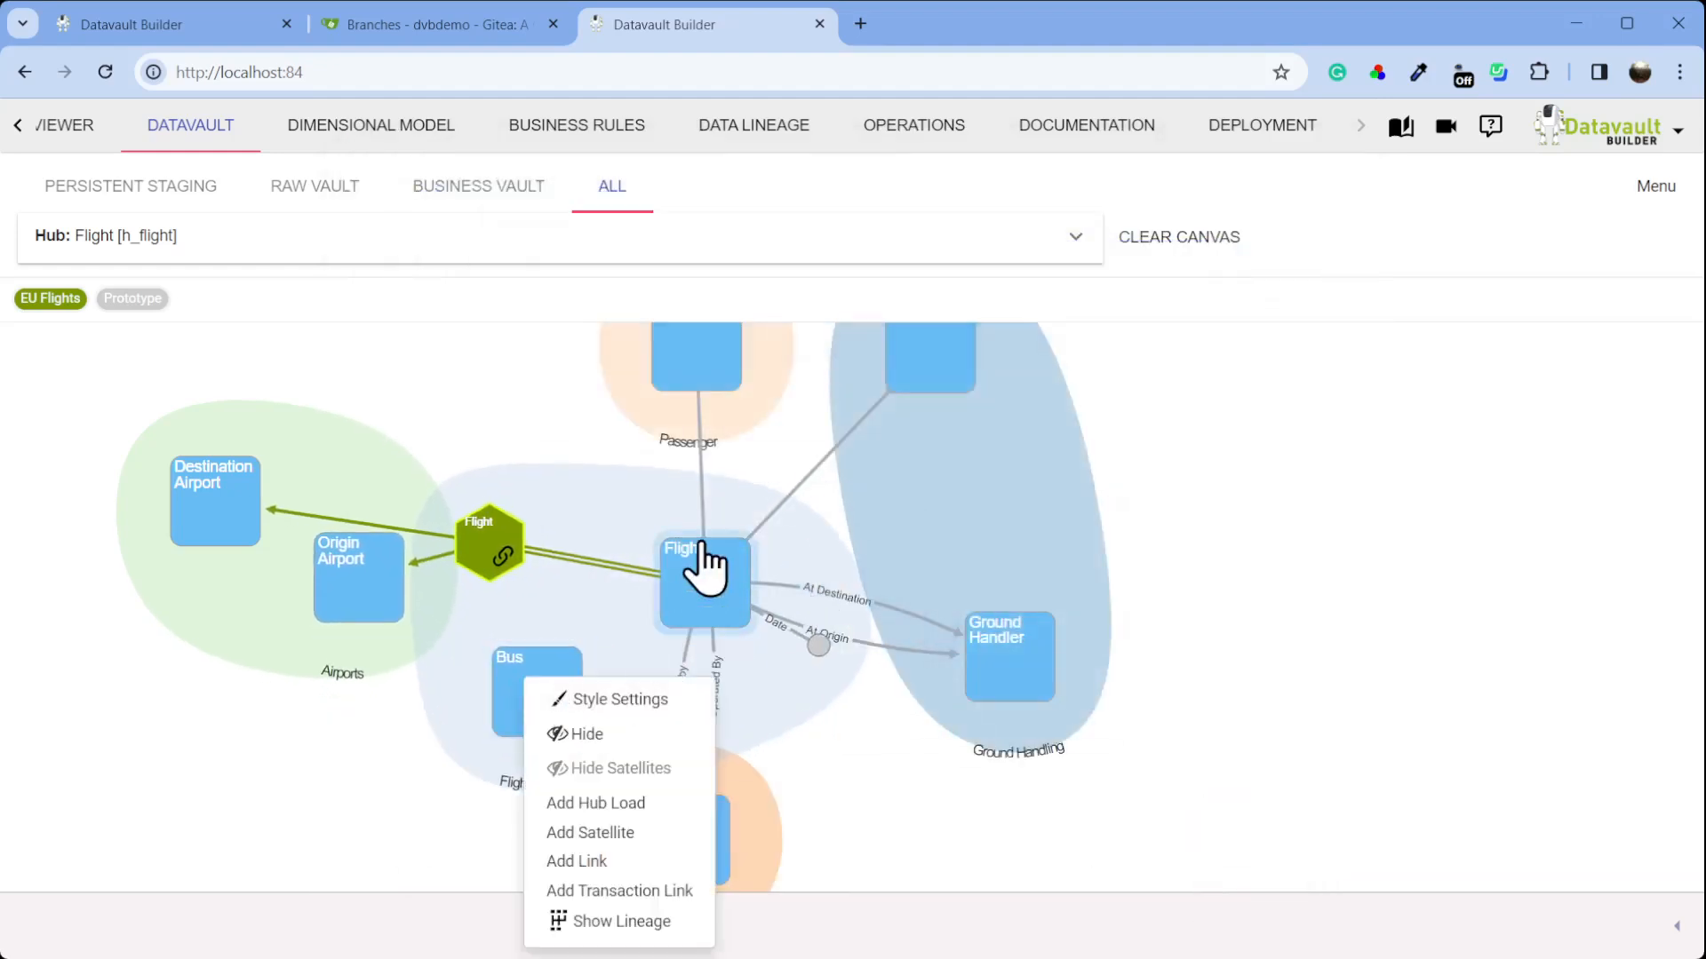
left_click(622, 858)
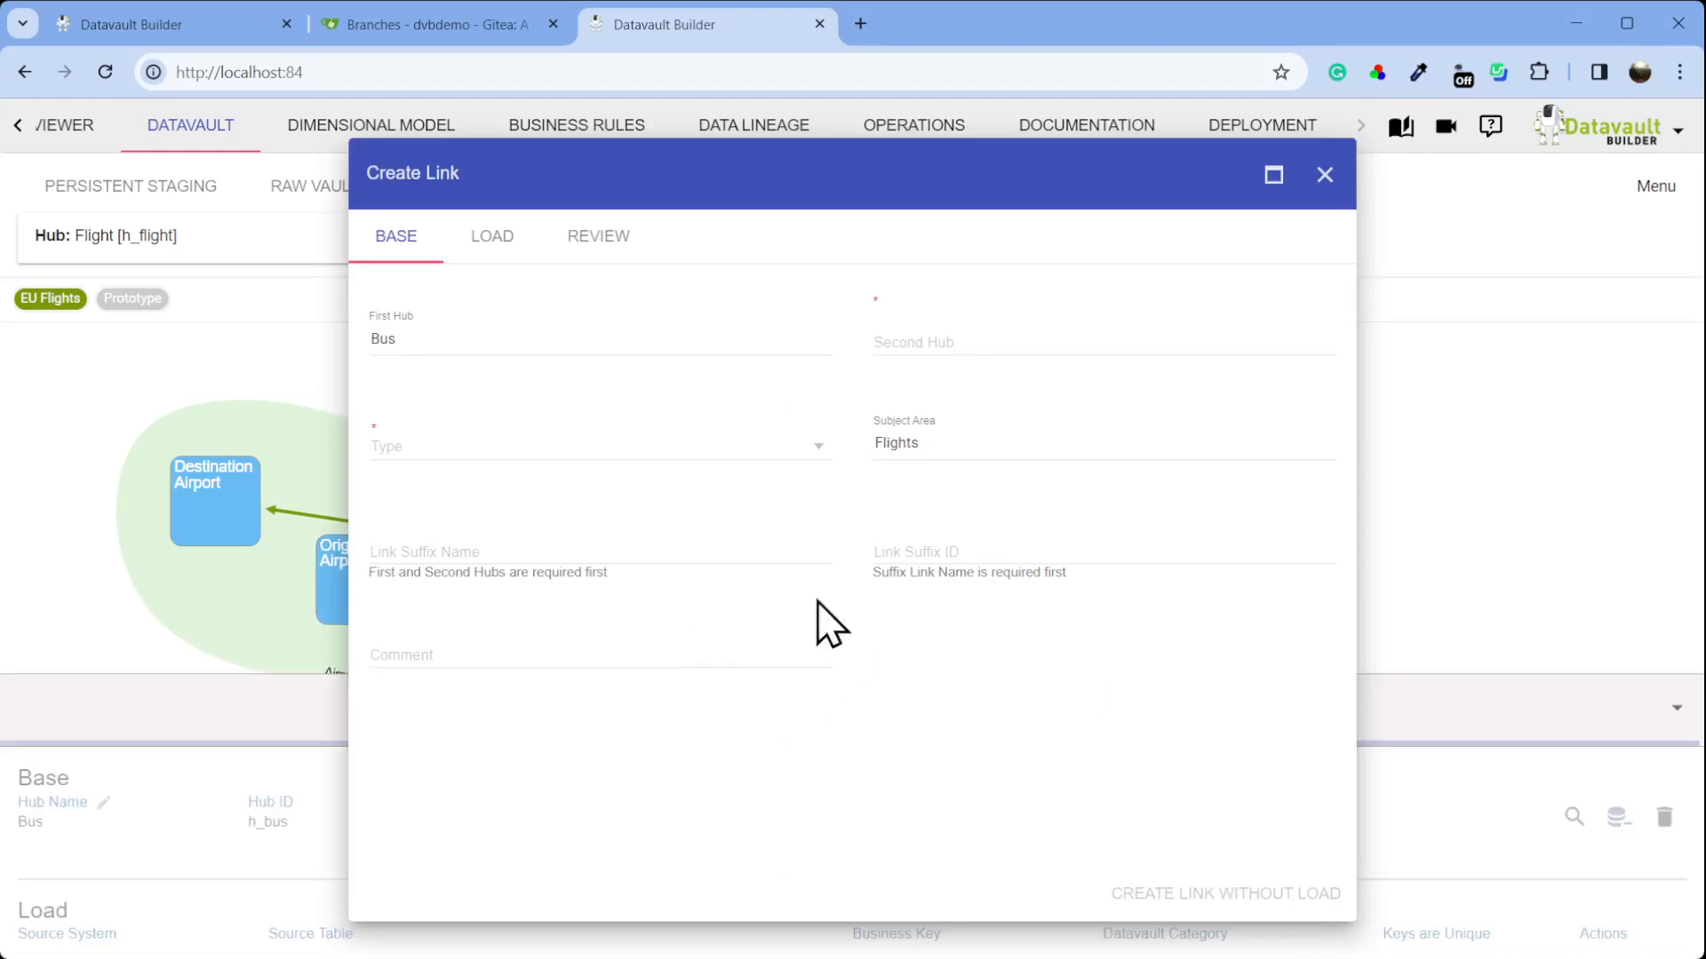
left_click(957, 337)
type("f")
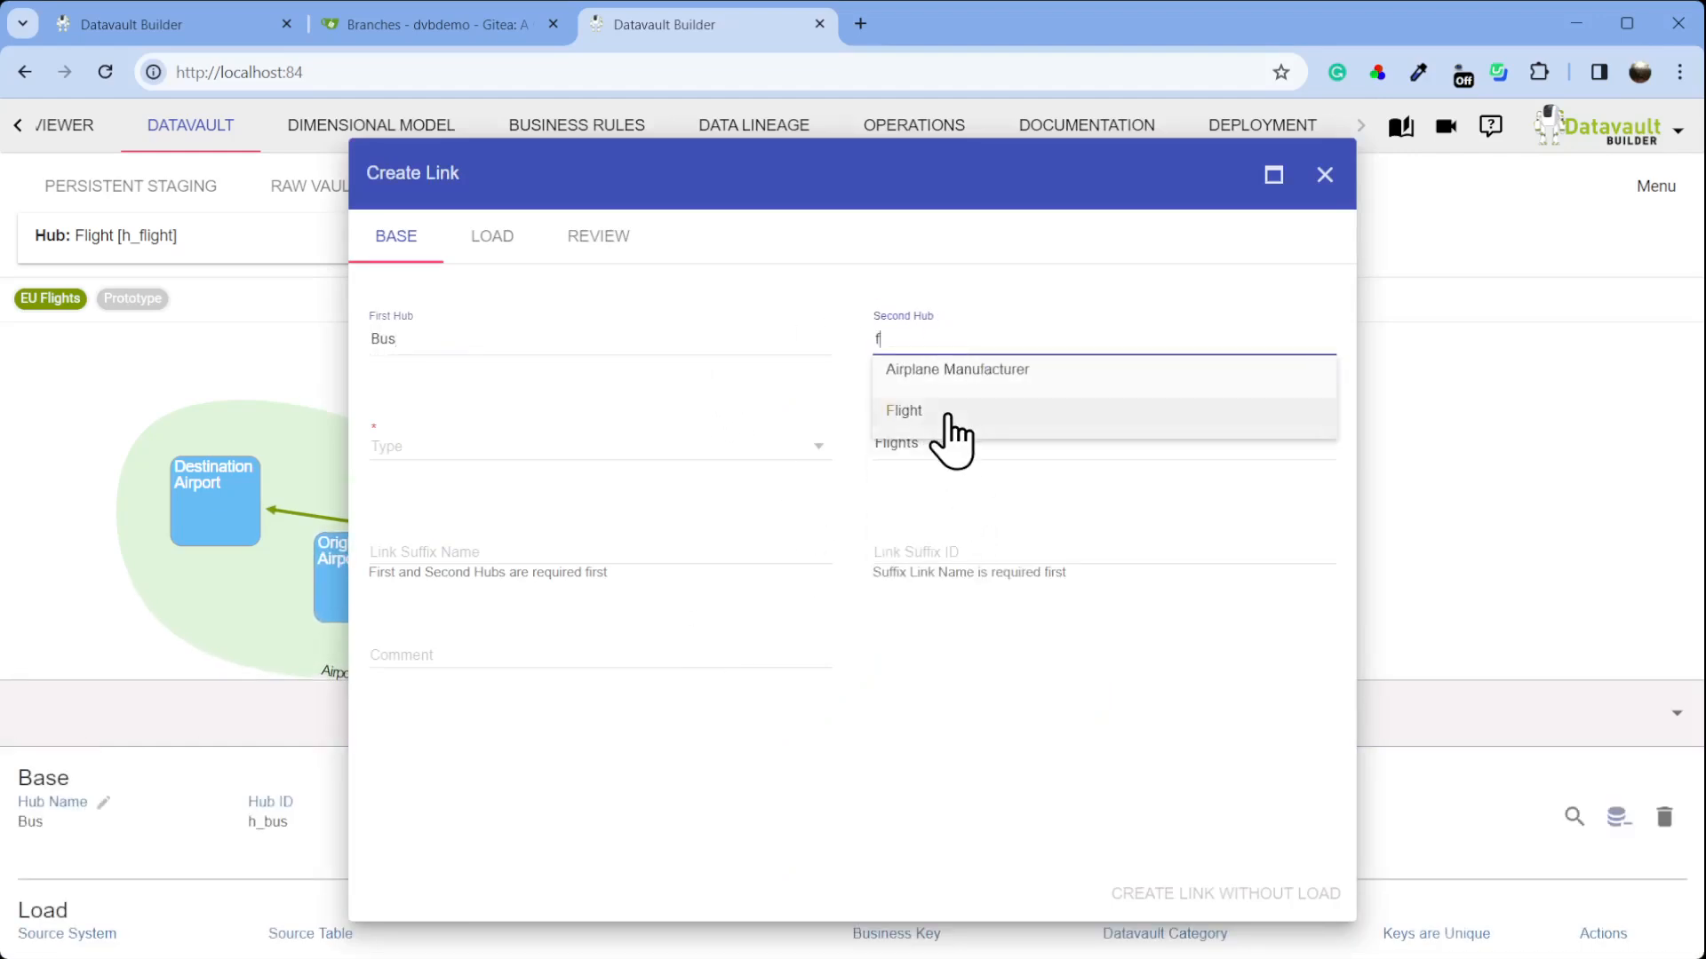
left_click(933, 413)
left_click(609, 454)
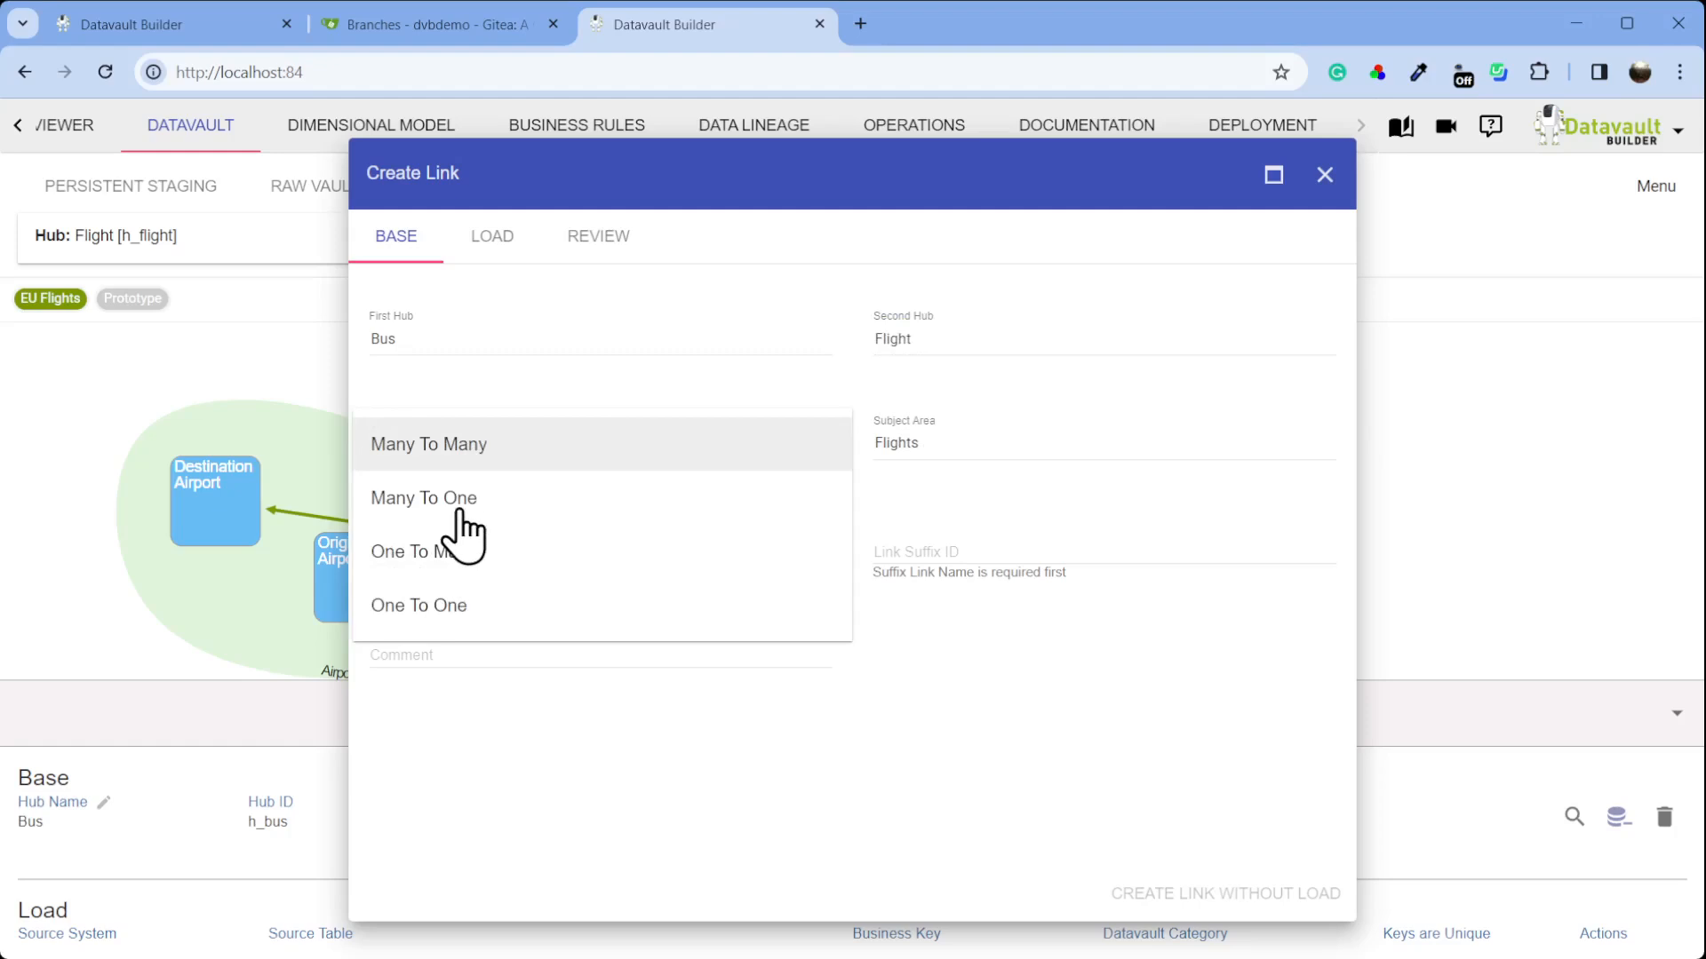
left_click(471, 458)
left_click(1215, 895)
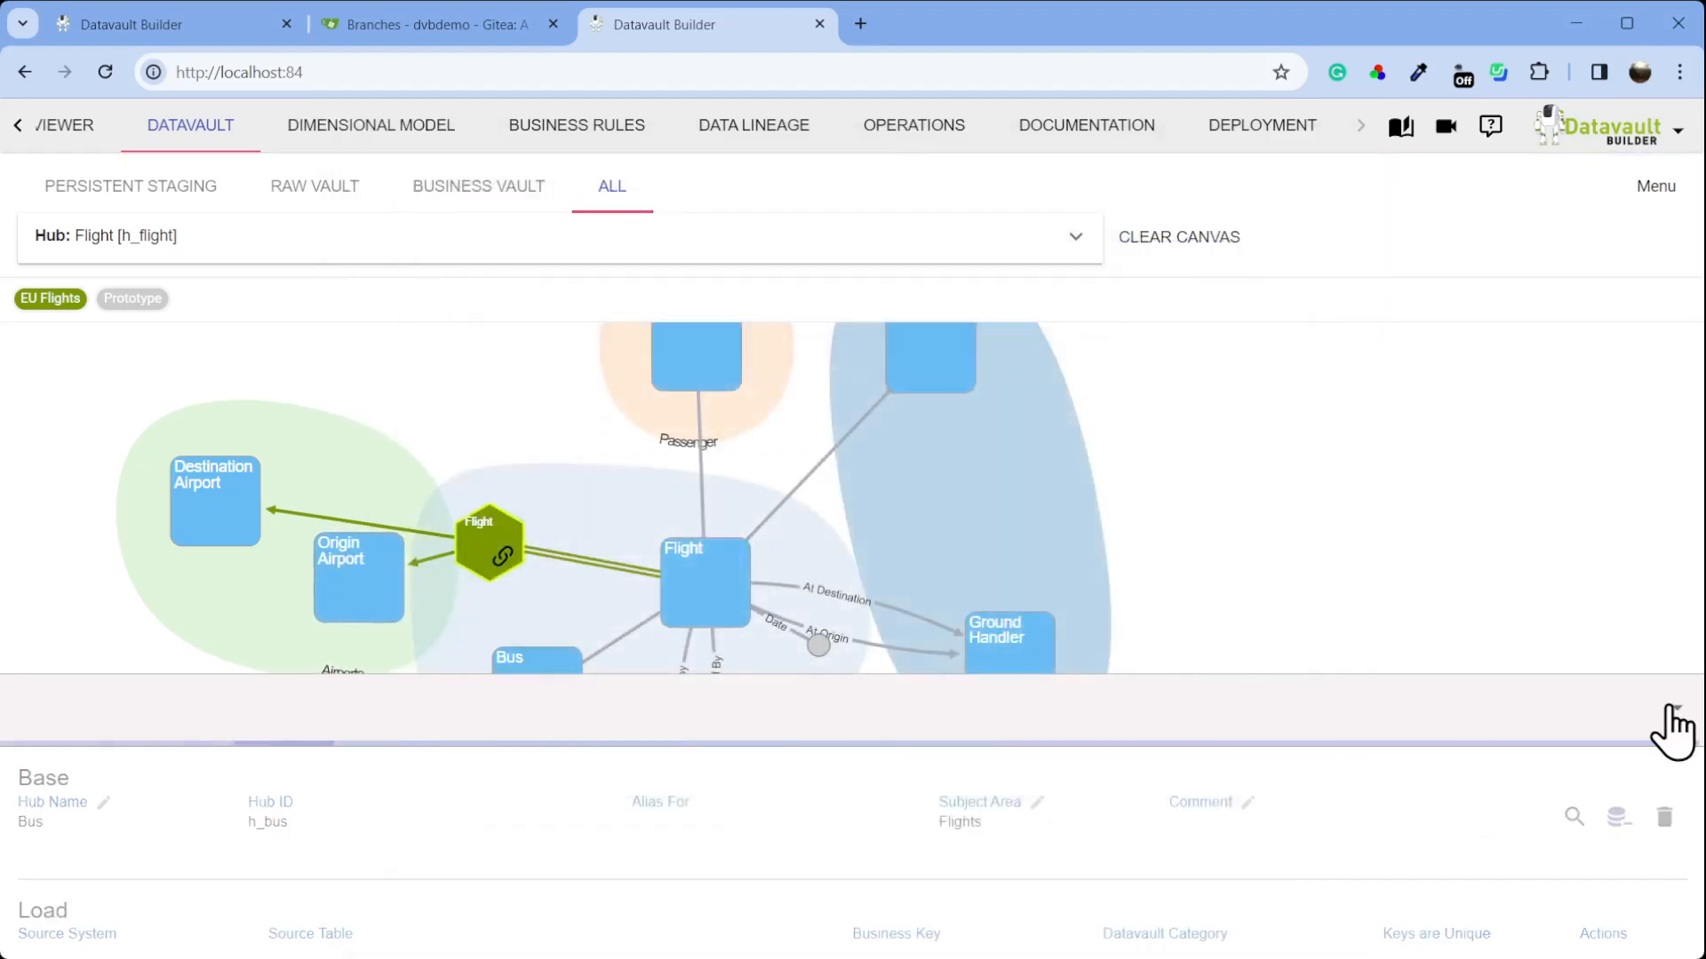
left_click(1676, 714)
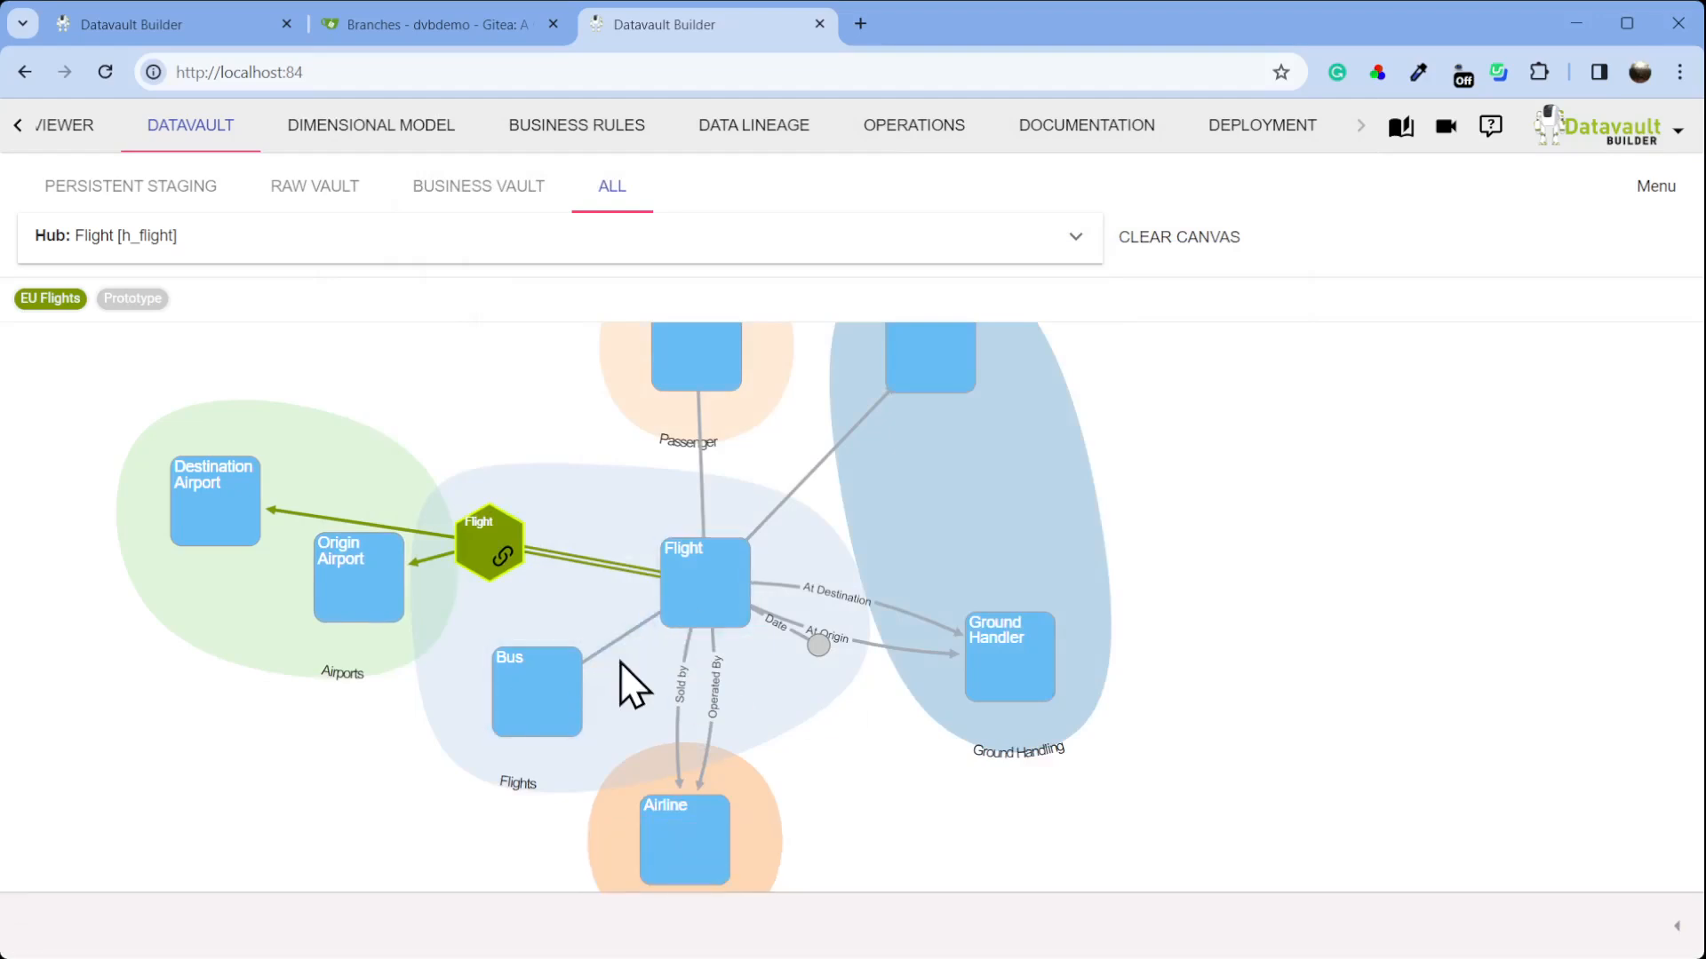
Run a state comparison from the local localhost:84 environment to the Git branch lets_add_busses
left_click(1279, 138)
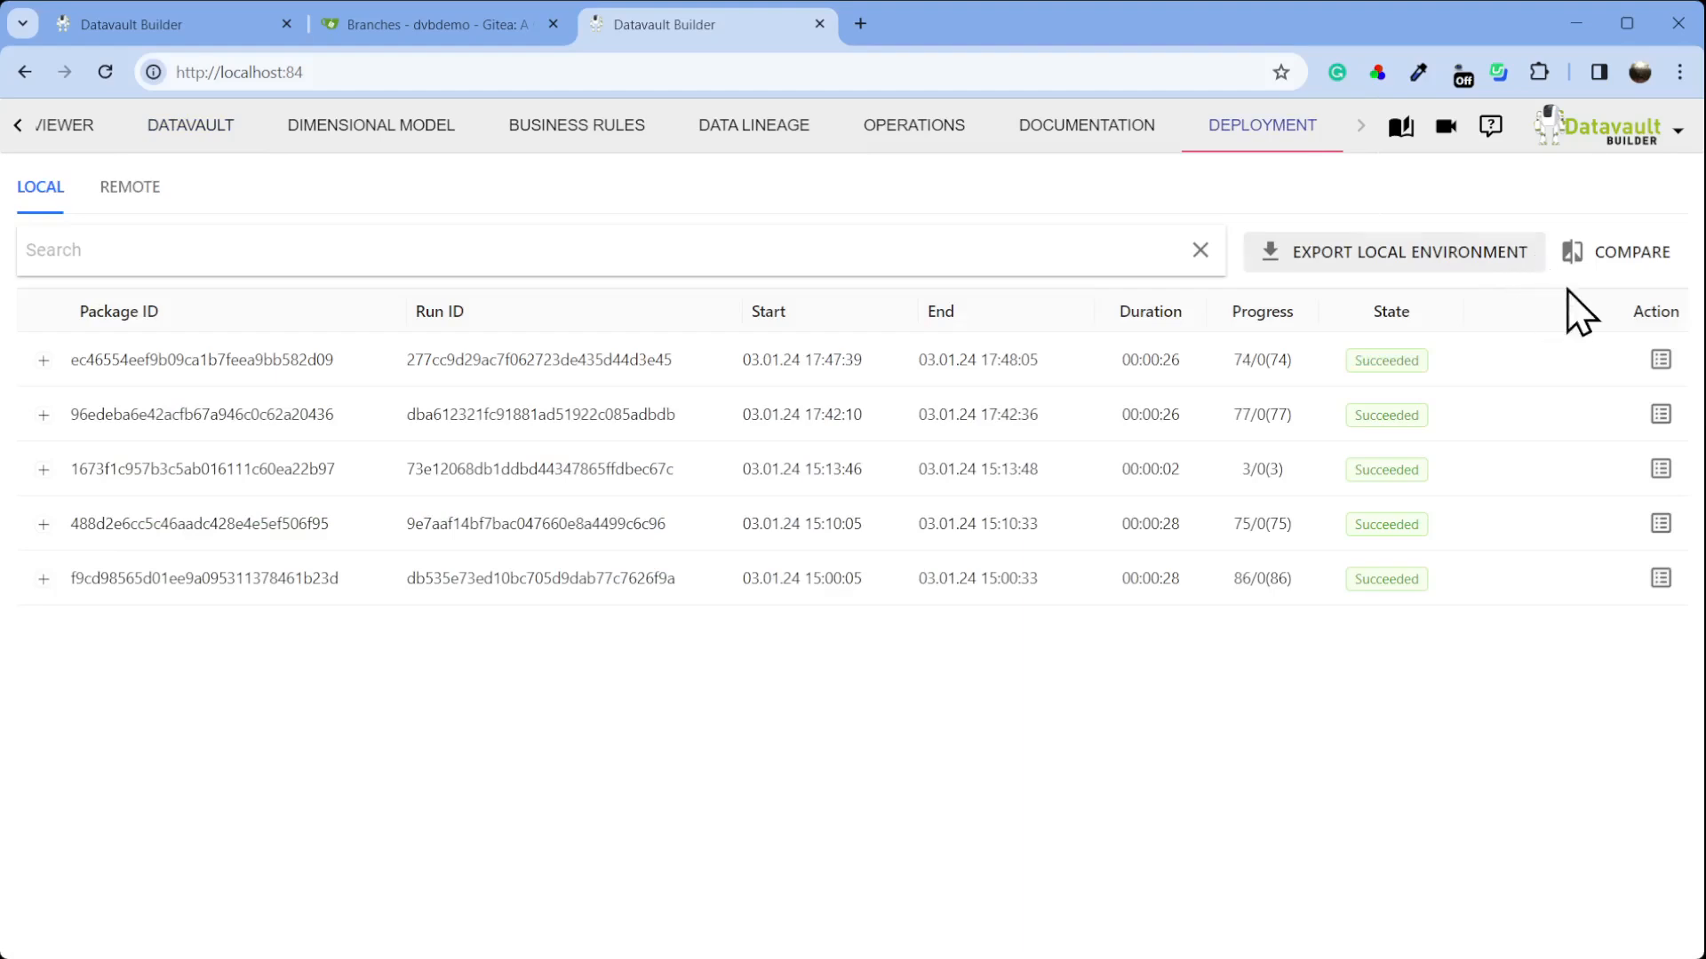
left_click(1624, 260)
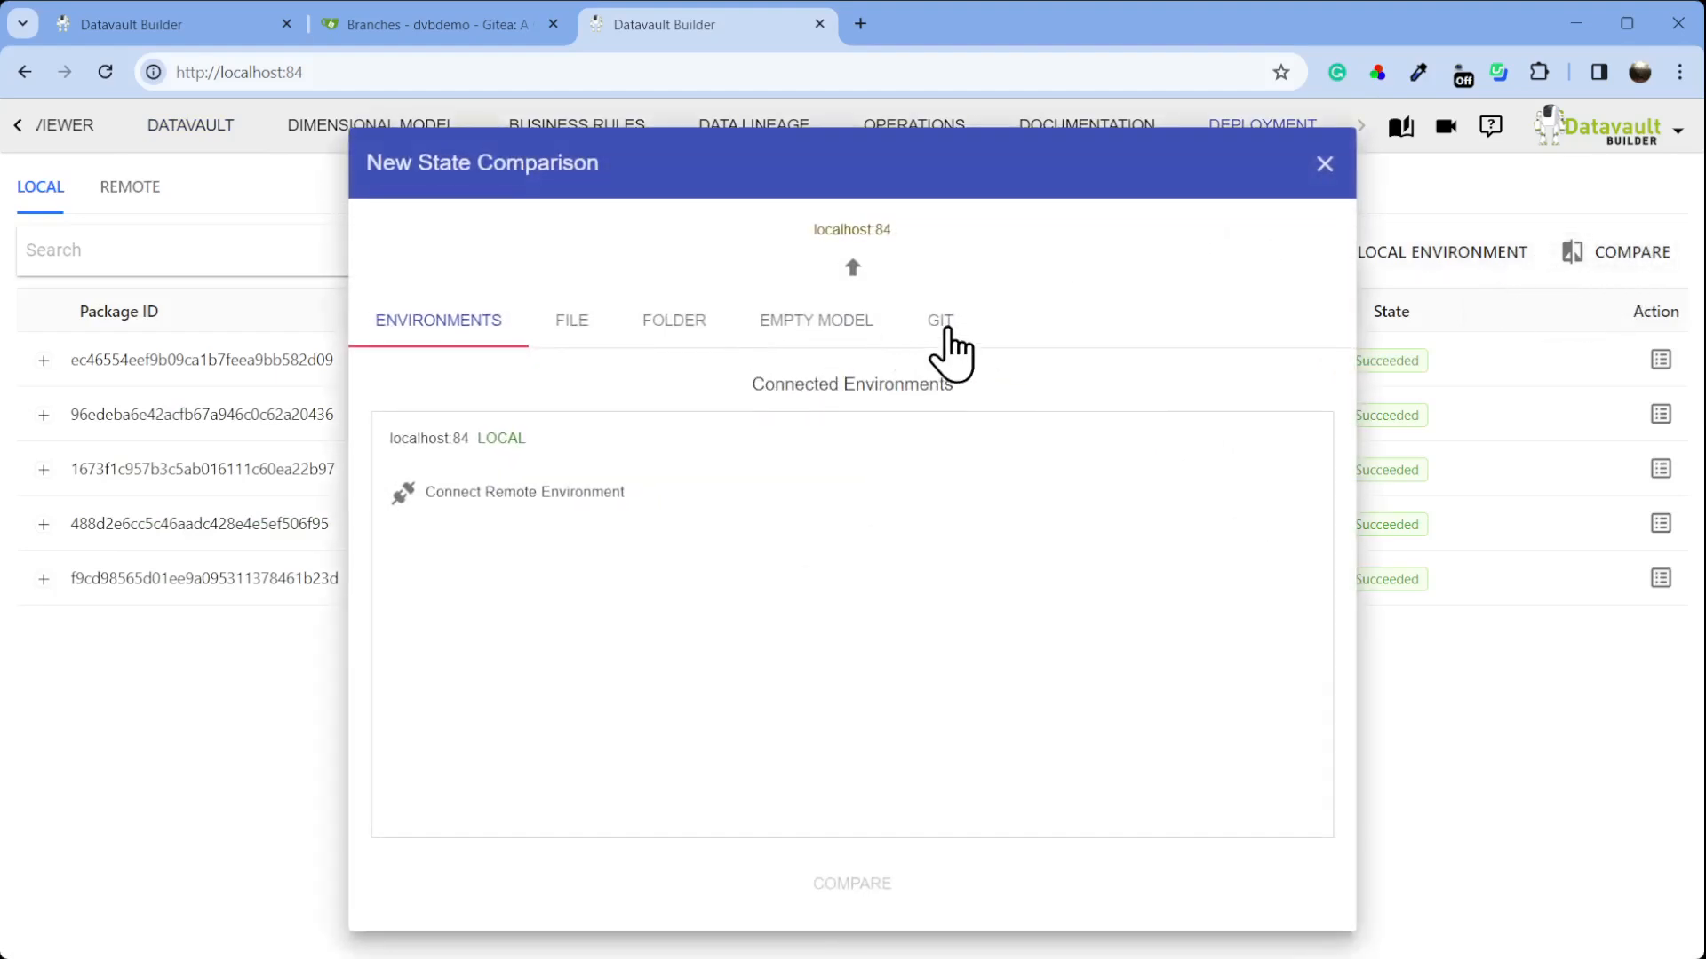
left_click(852, 267)
left_click(946, 332)
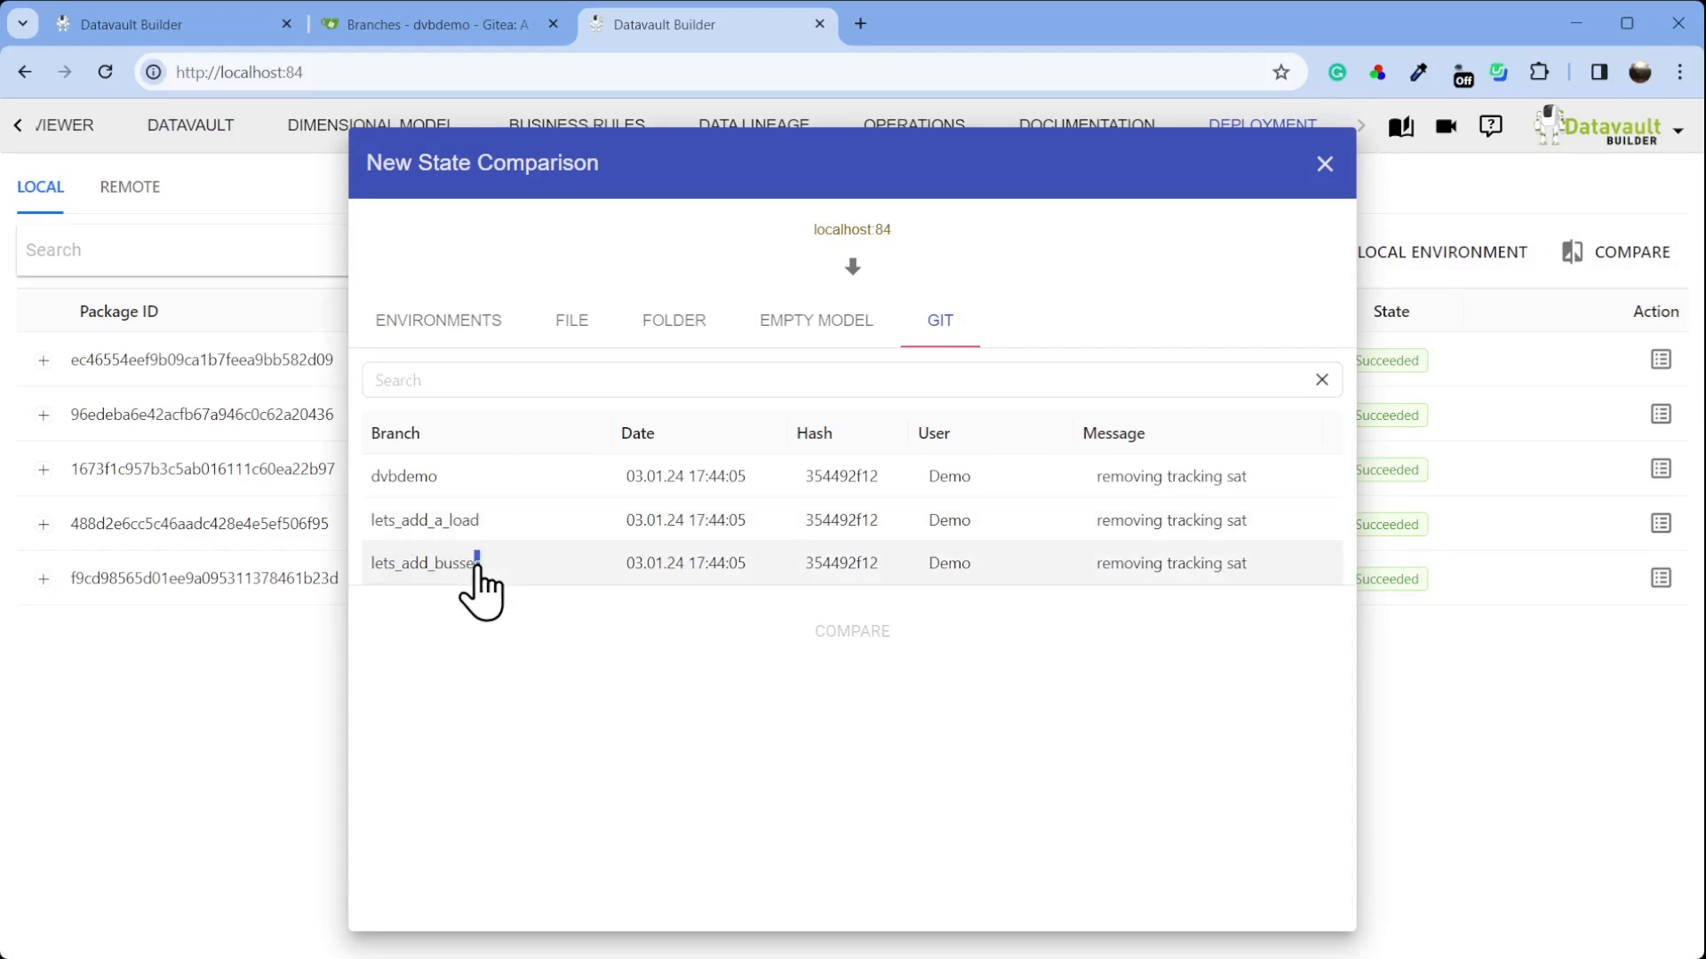
left_click(473, 565)
left_click(853, 633)
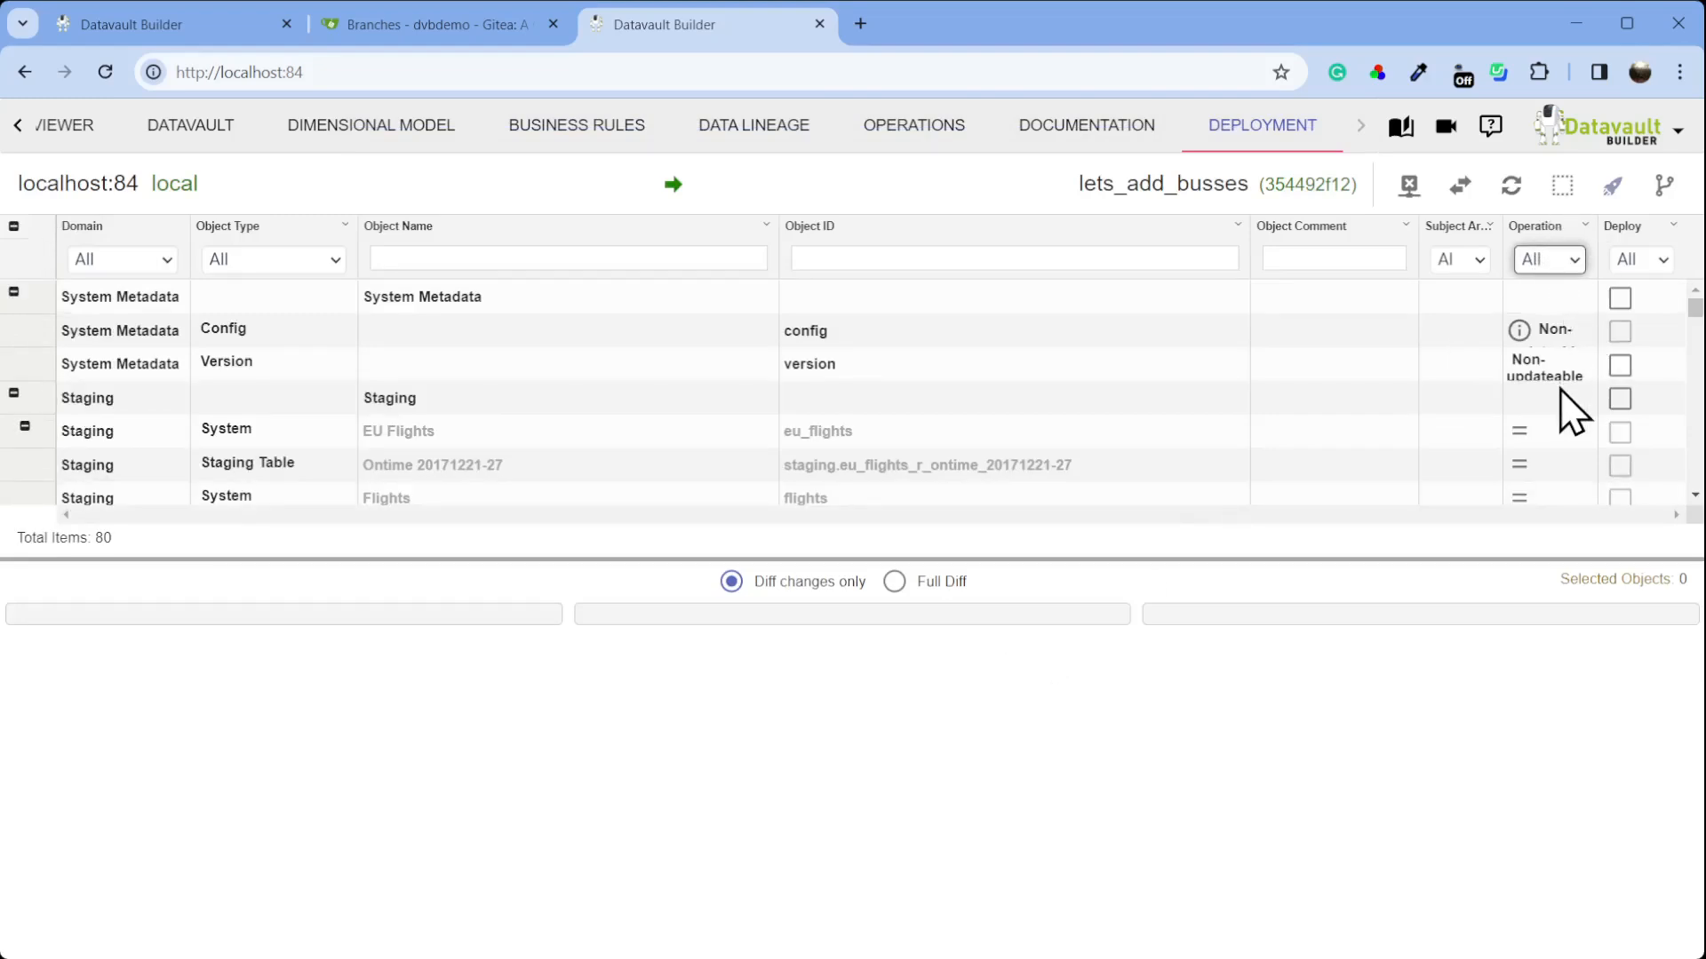
Filter the comparison to differing objects and commit the Bus hub and l_bus_t_flight link to Git with the message "Added busses and relation to the flight"
left_click(1574, 407)
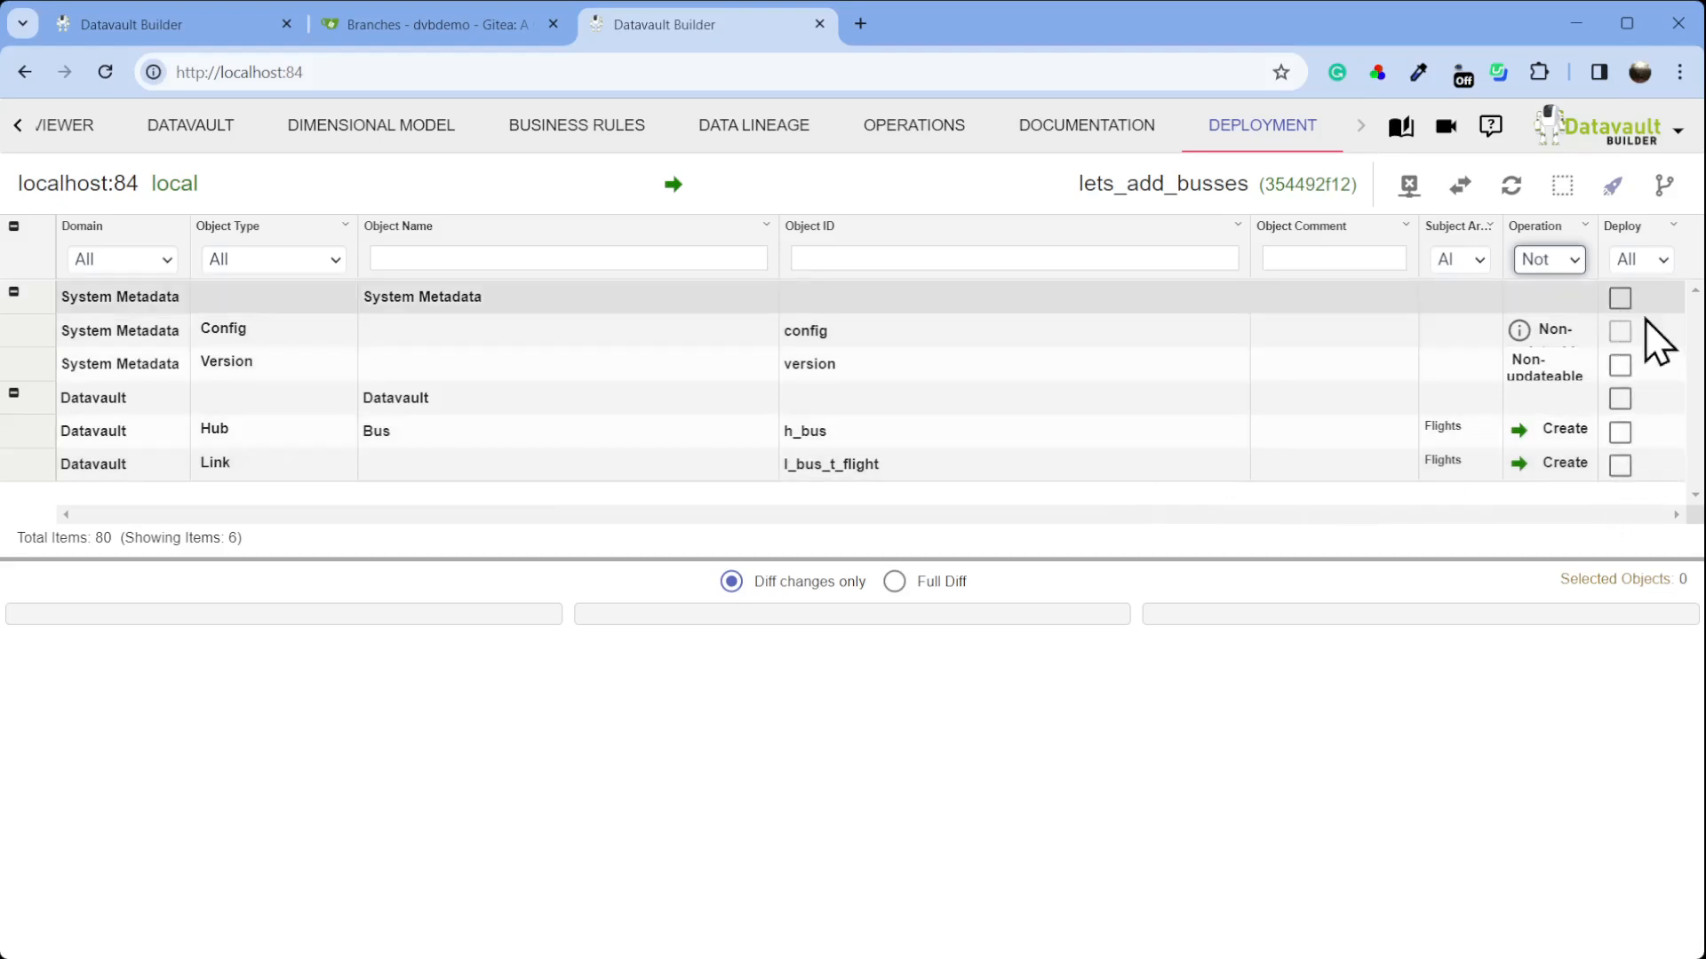
left_click(1618, 435)
left_click(1619, 464)
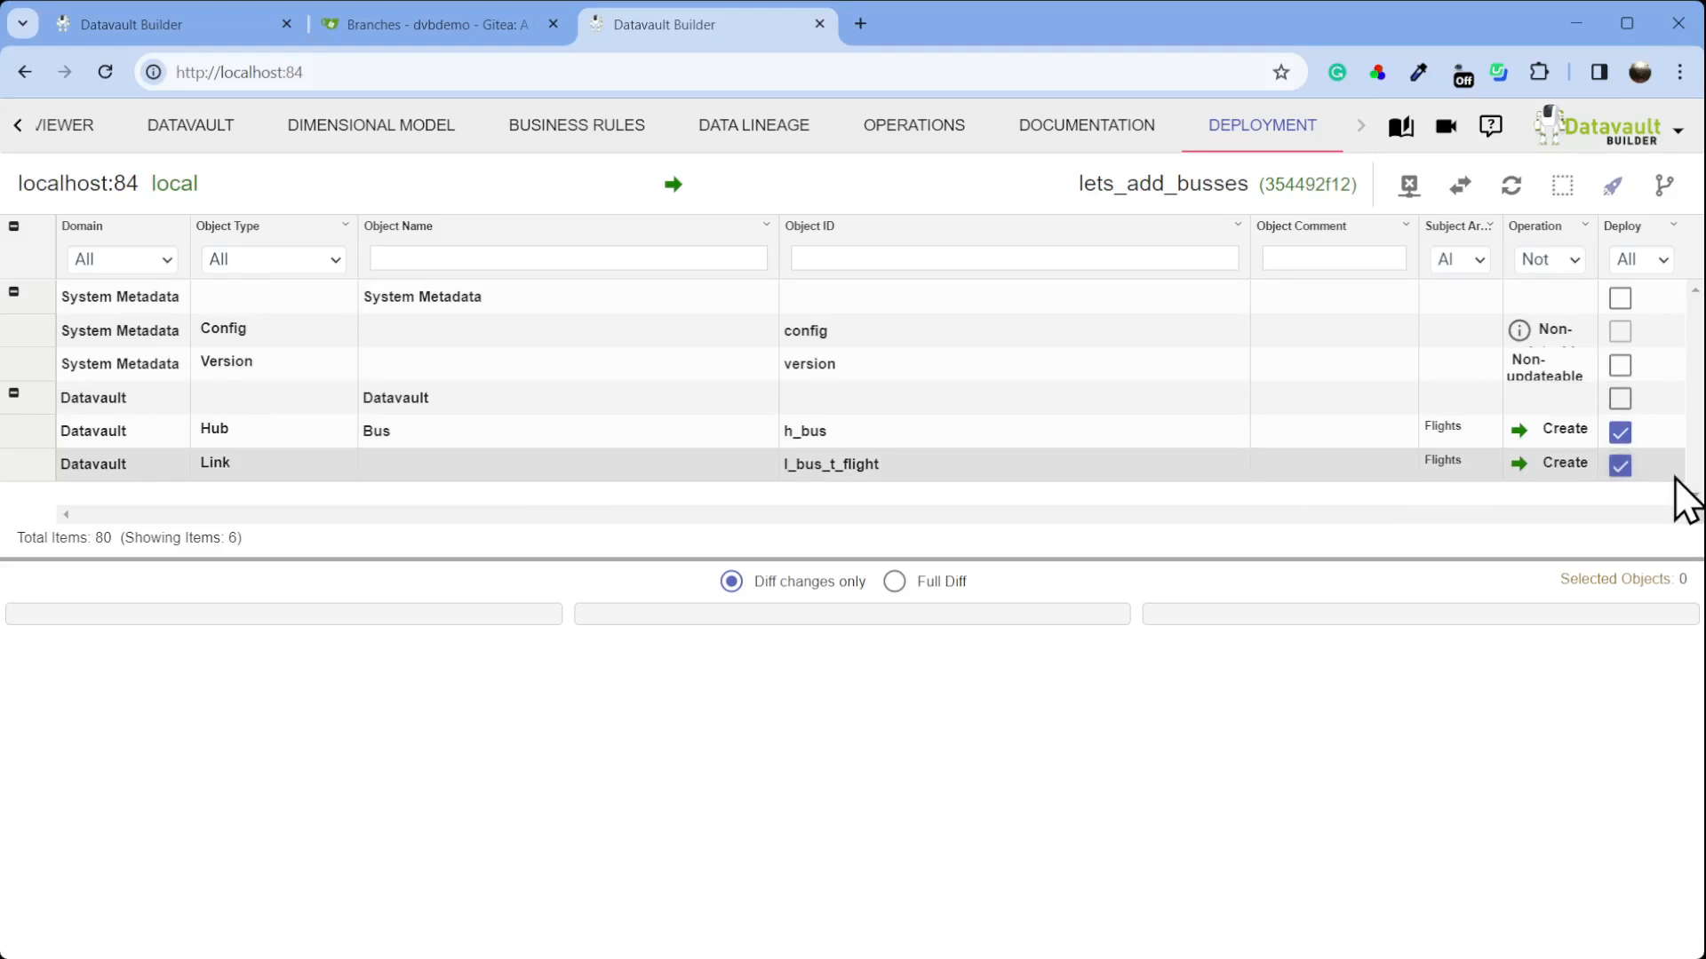
left_click(1663, 187)
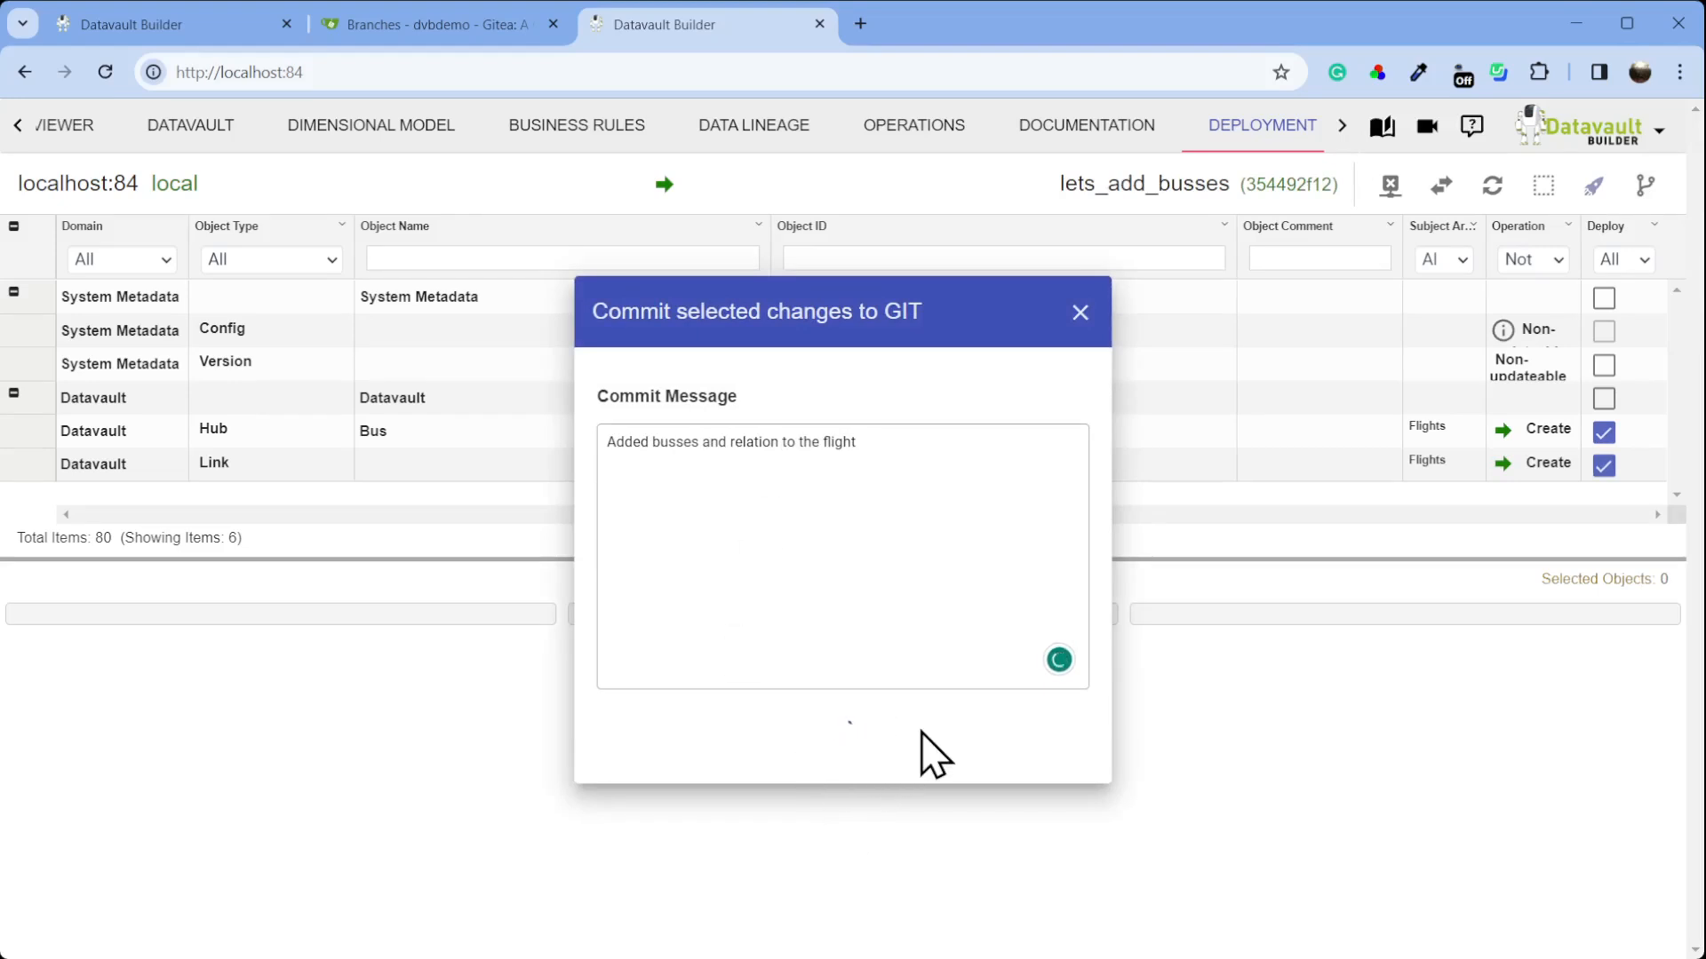
Switch to the Gitea branches page, open a new pull request comparison from lets_add_busses into dvbdemo, and review the changed files
left_click(468, 26)
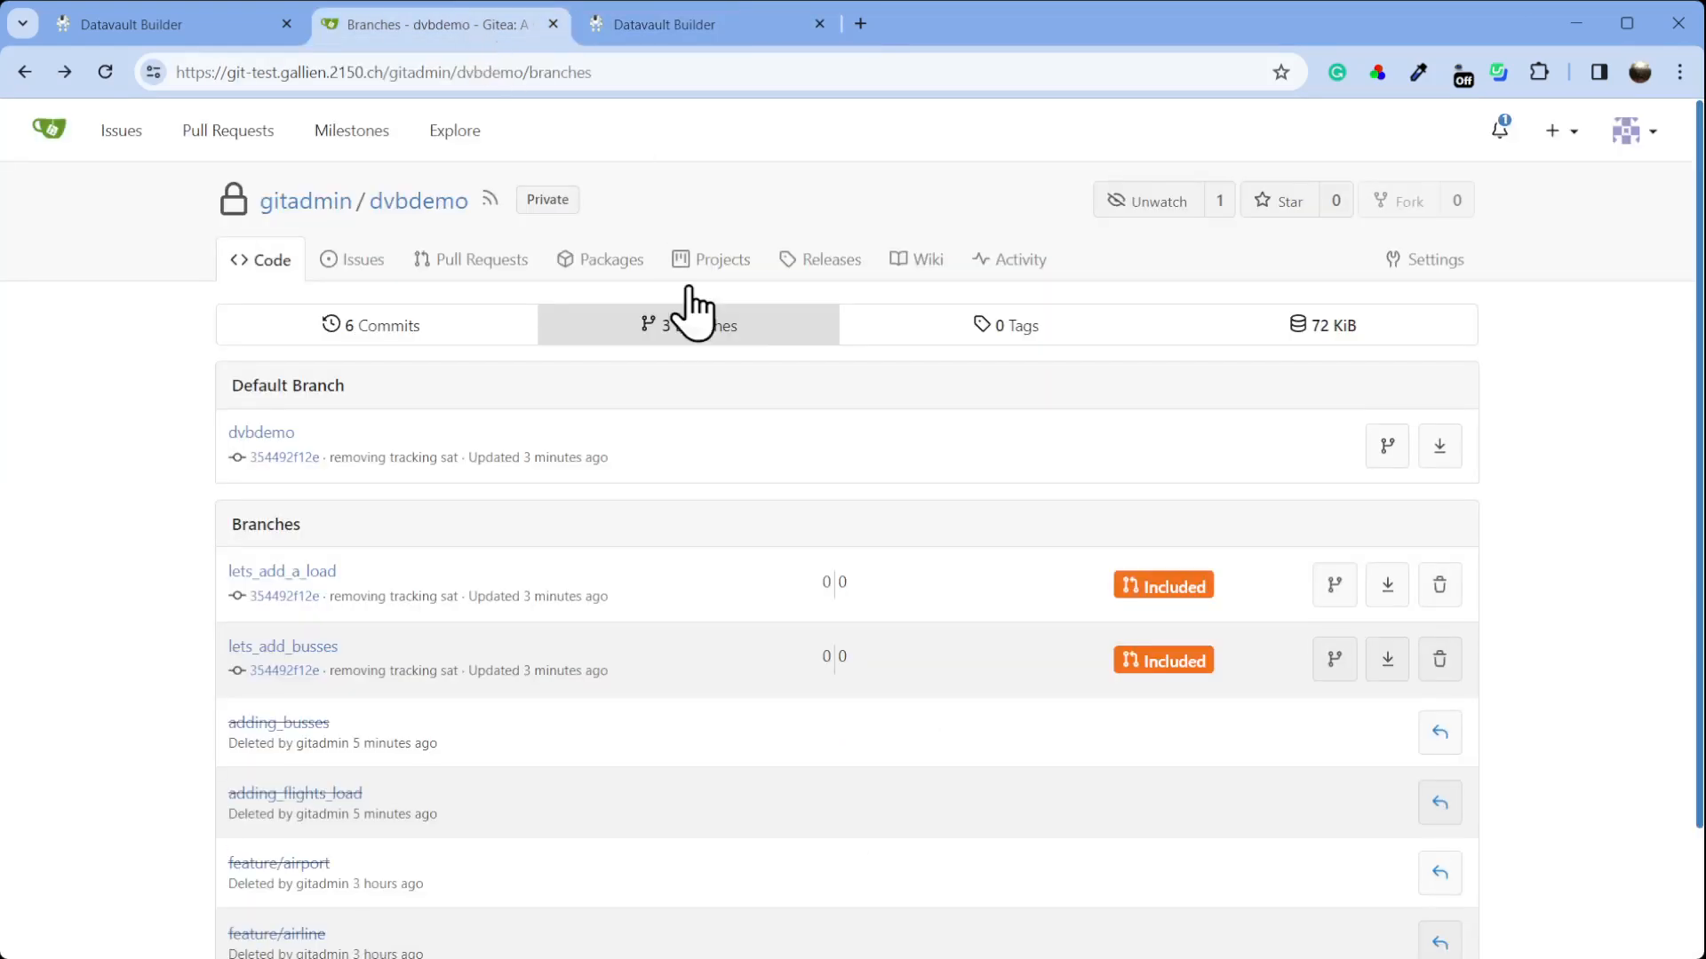
left_click(690, 293)
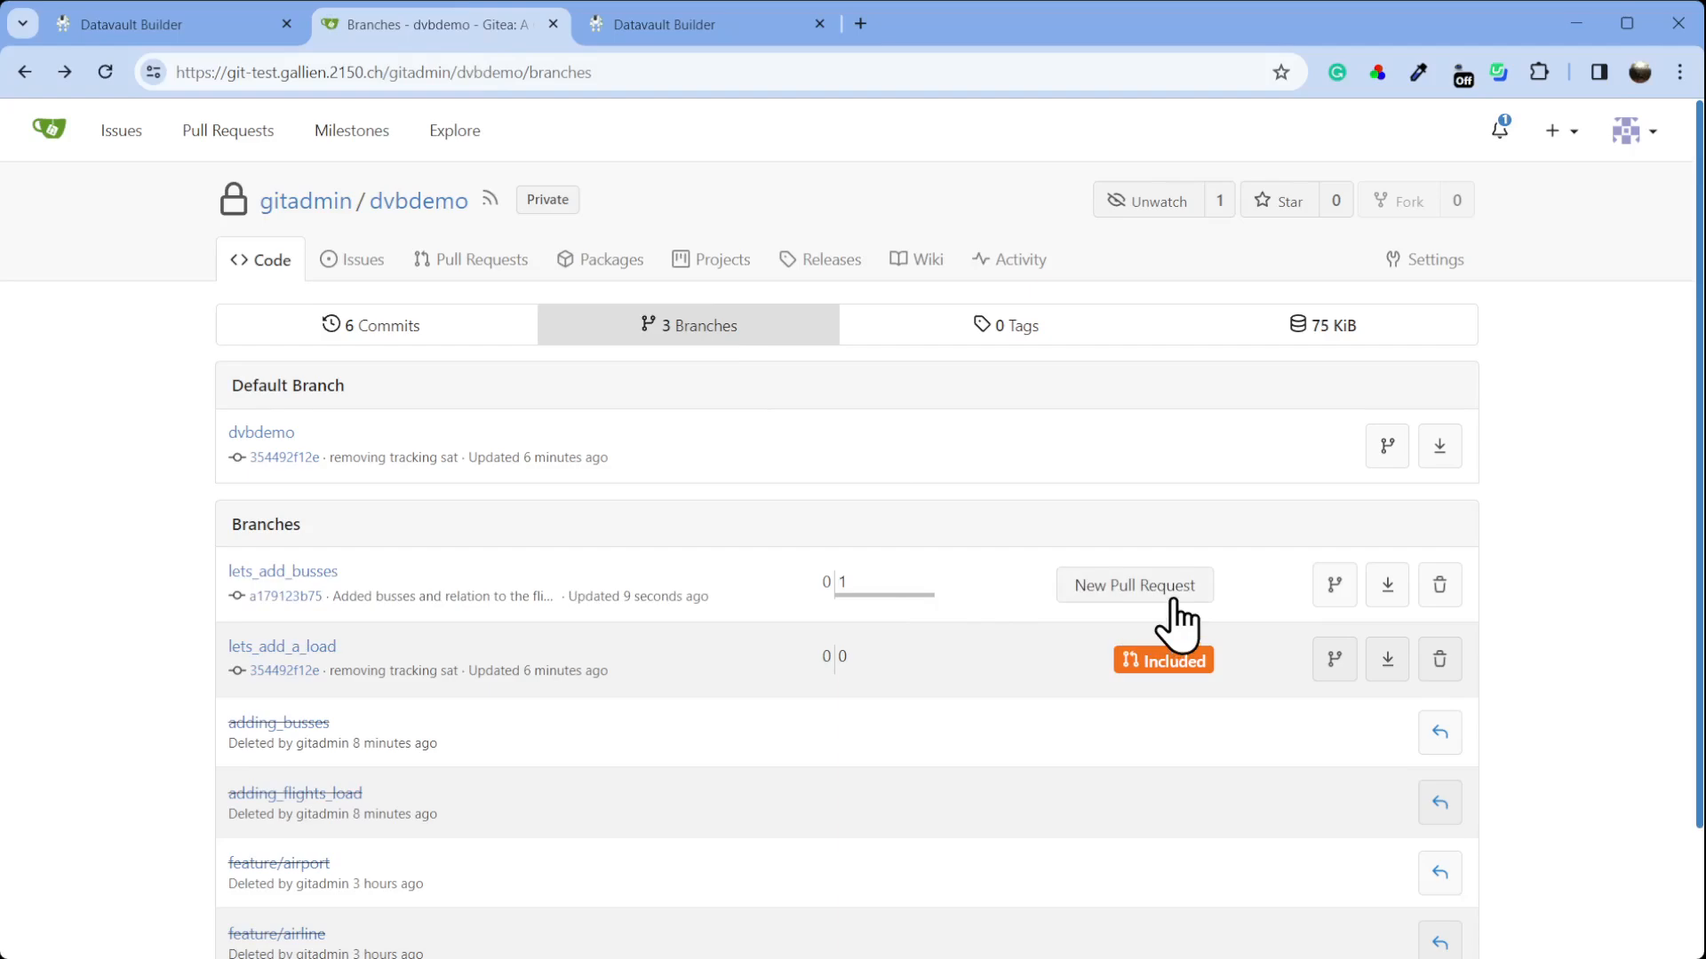
scroll(914, 653, "down", 5)
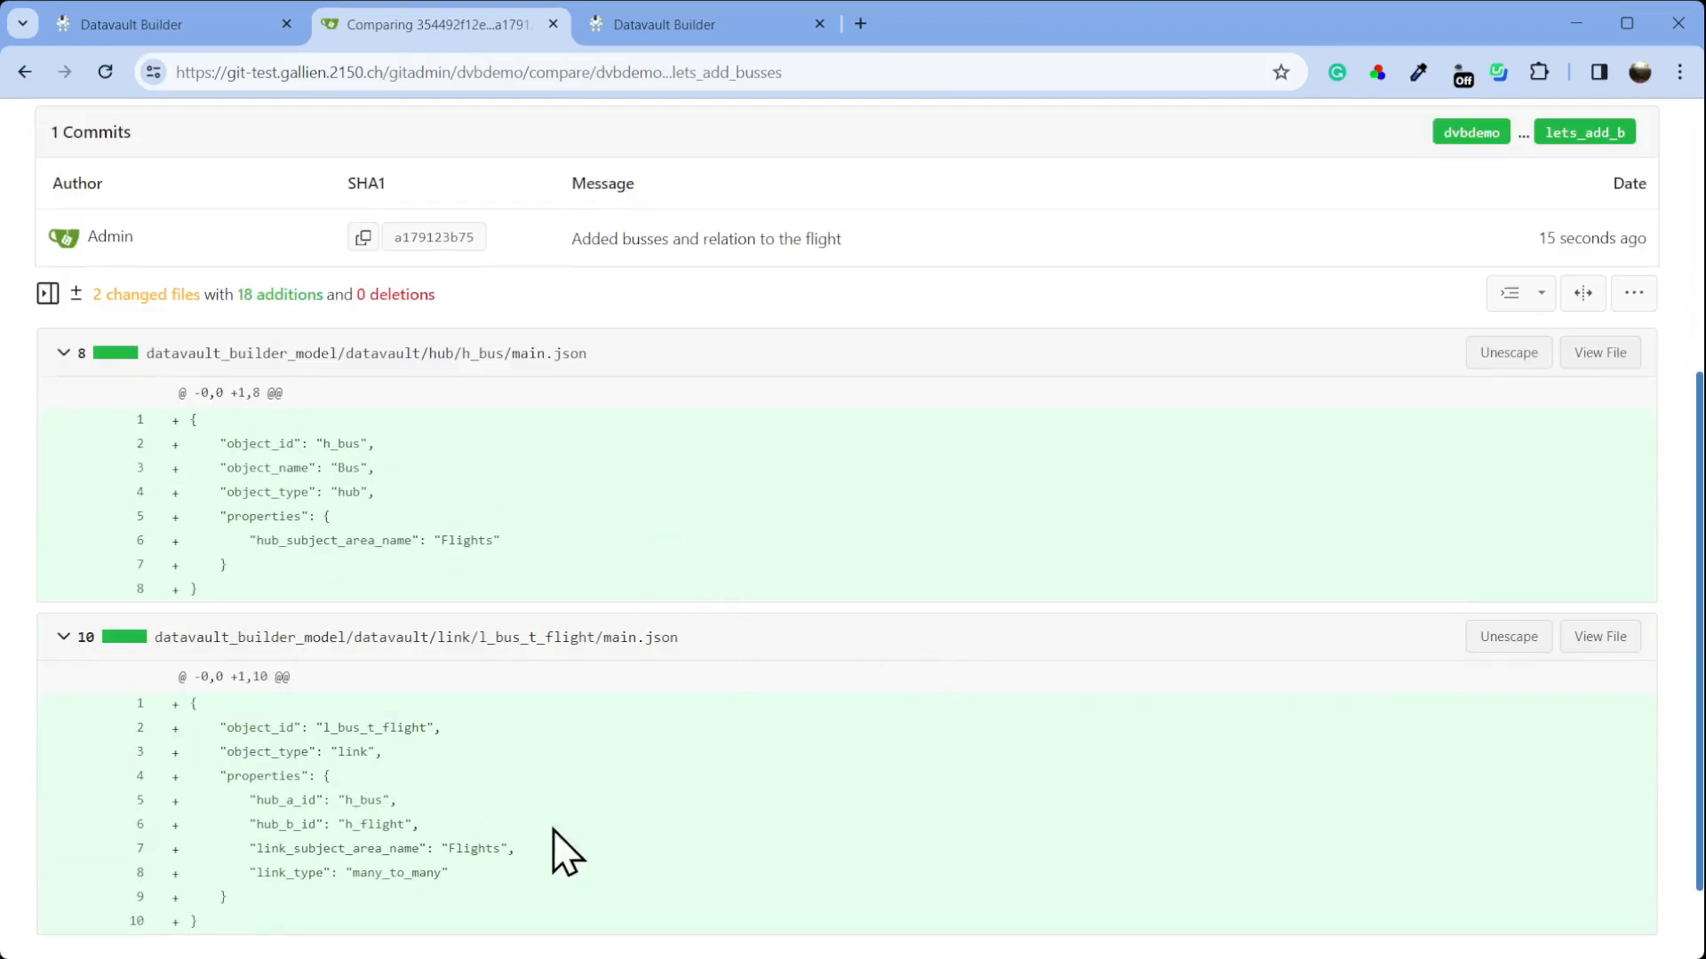
scroll(804, 762, "down", 2)
scroll(712, 716, "up", 3)
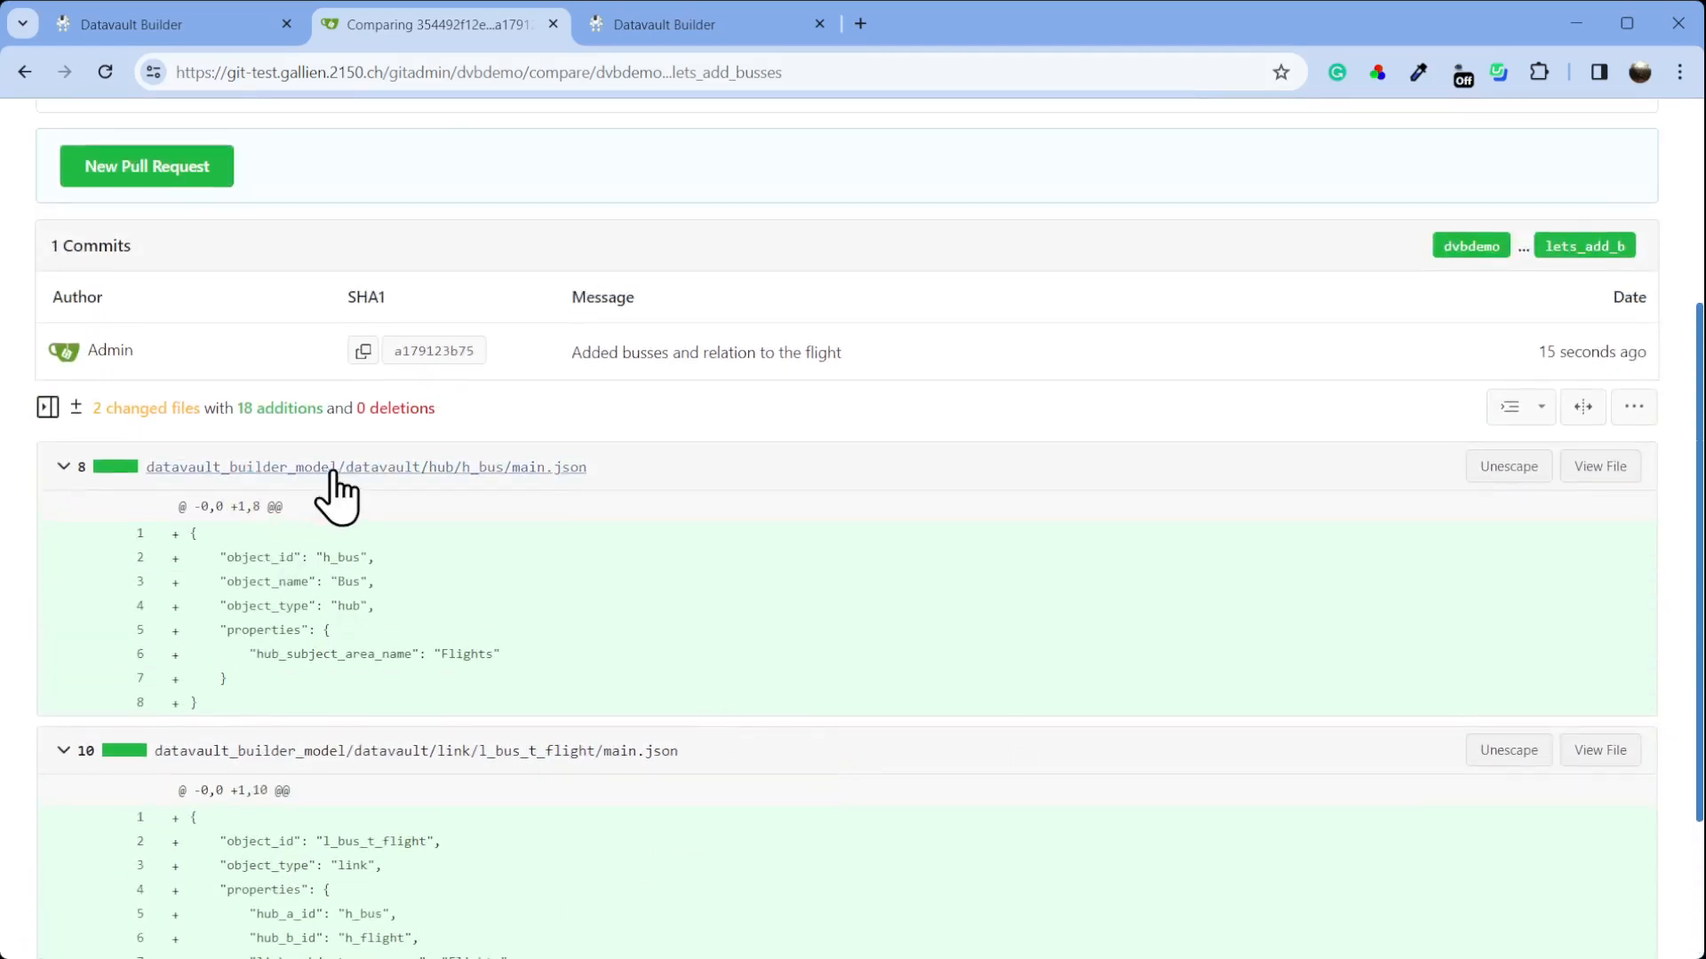
scroll(1101, 498, "up", 3)
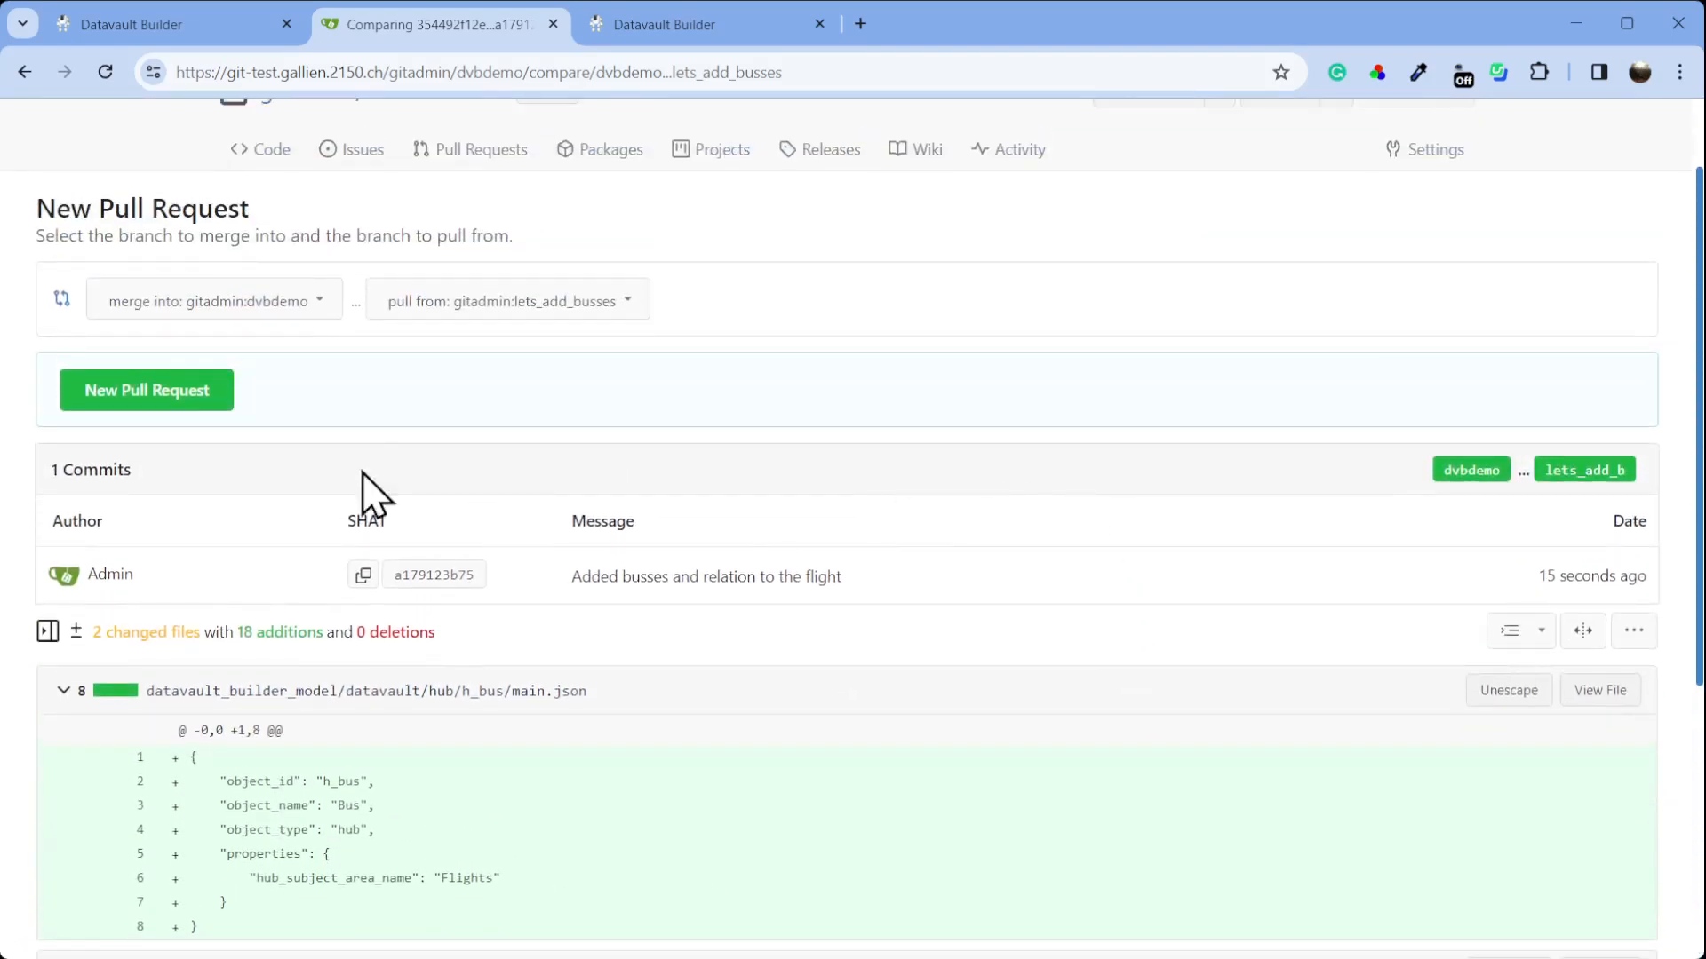
Create the pull request from lets_add_busses into dvbdemo with the description "Added busses and relation to the flight"
left_click(178, 400)
left_click(473, 718)
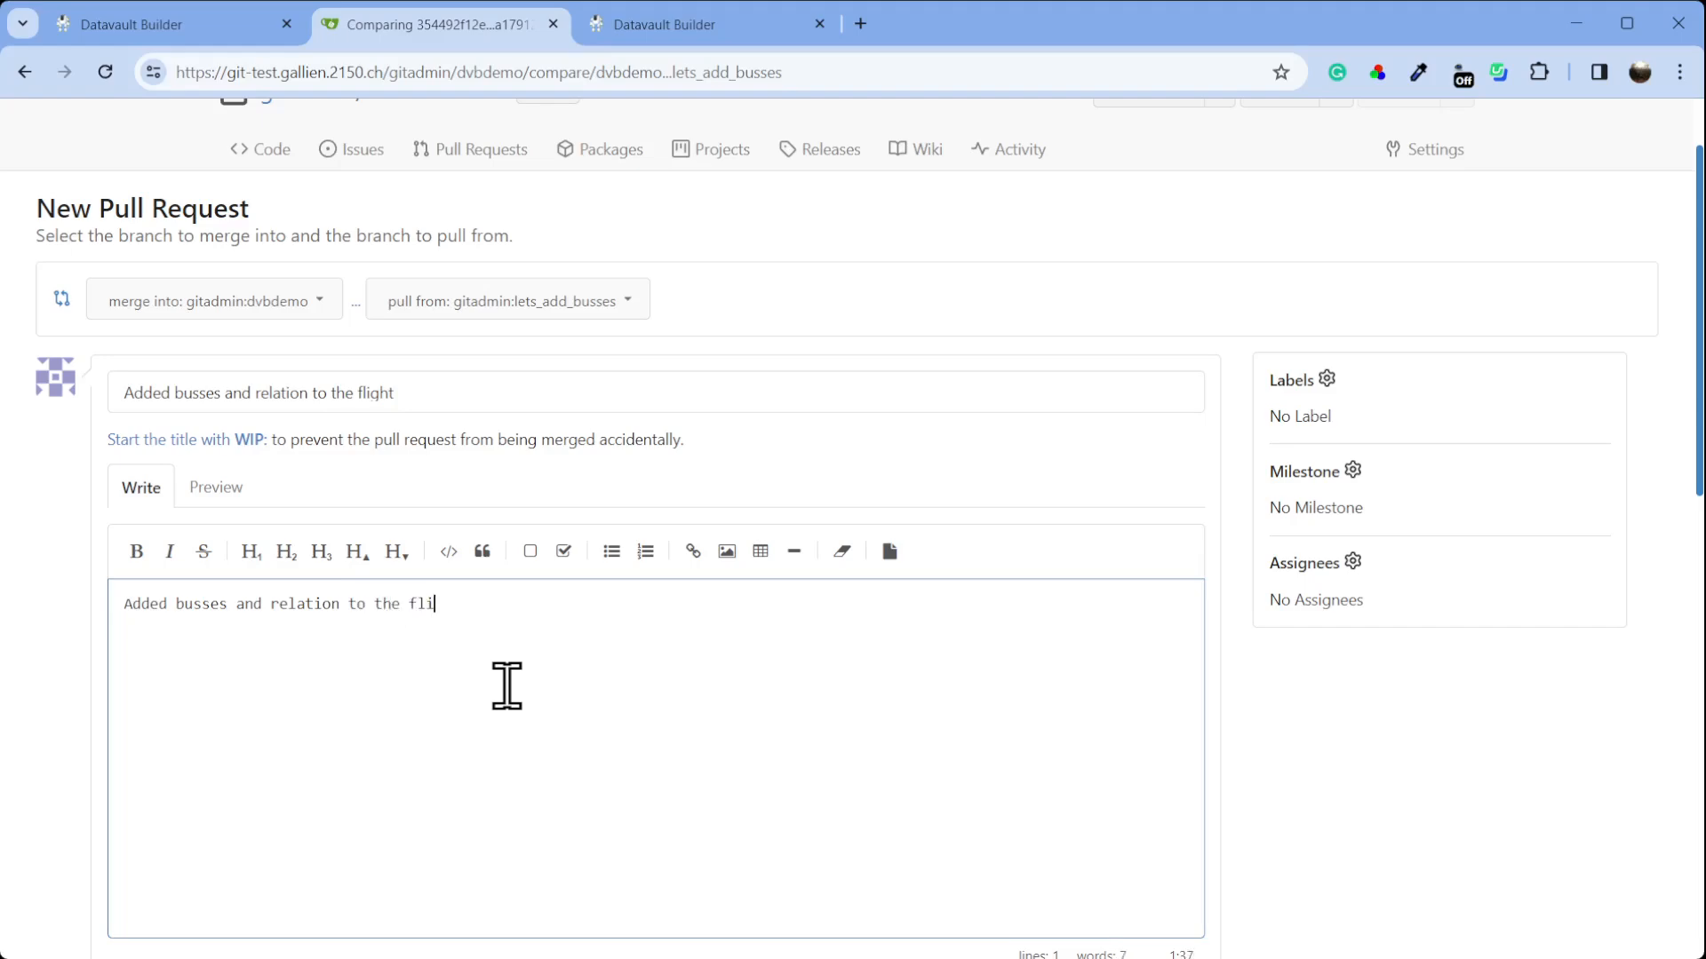
scroll(507, 685, "down", 8)
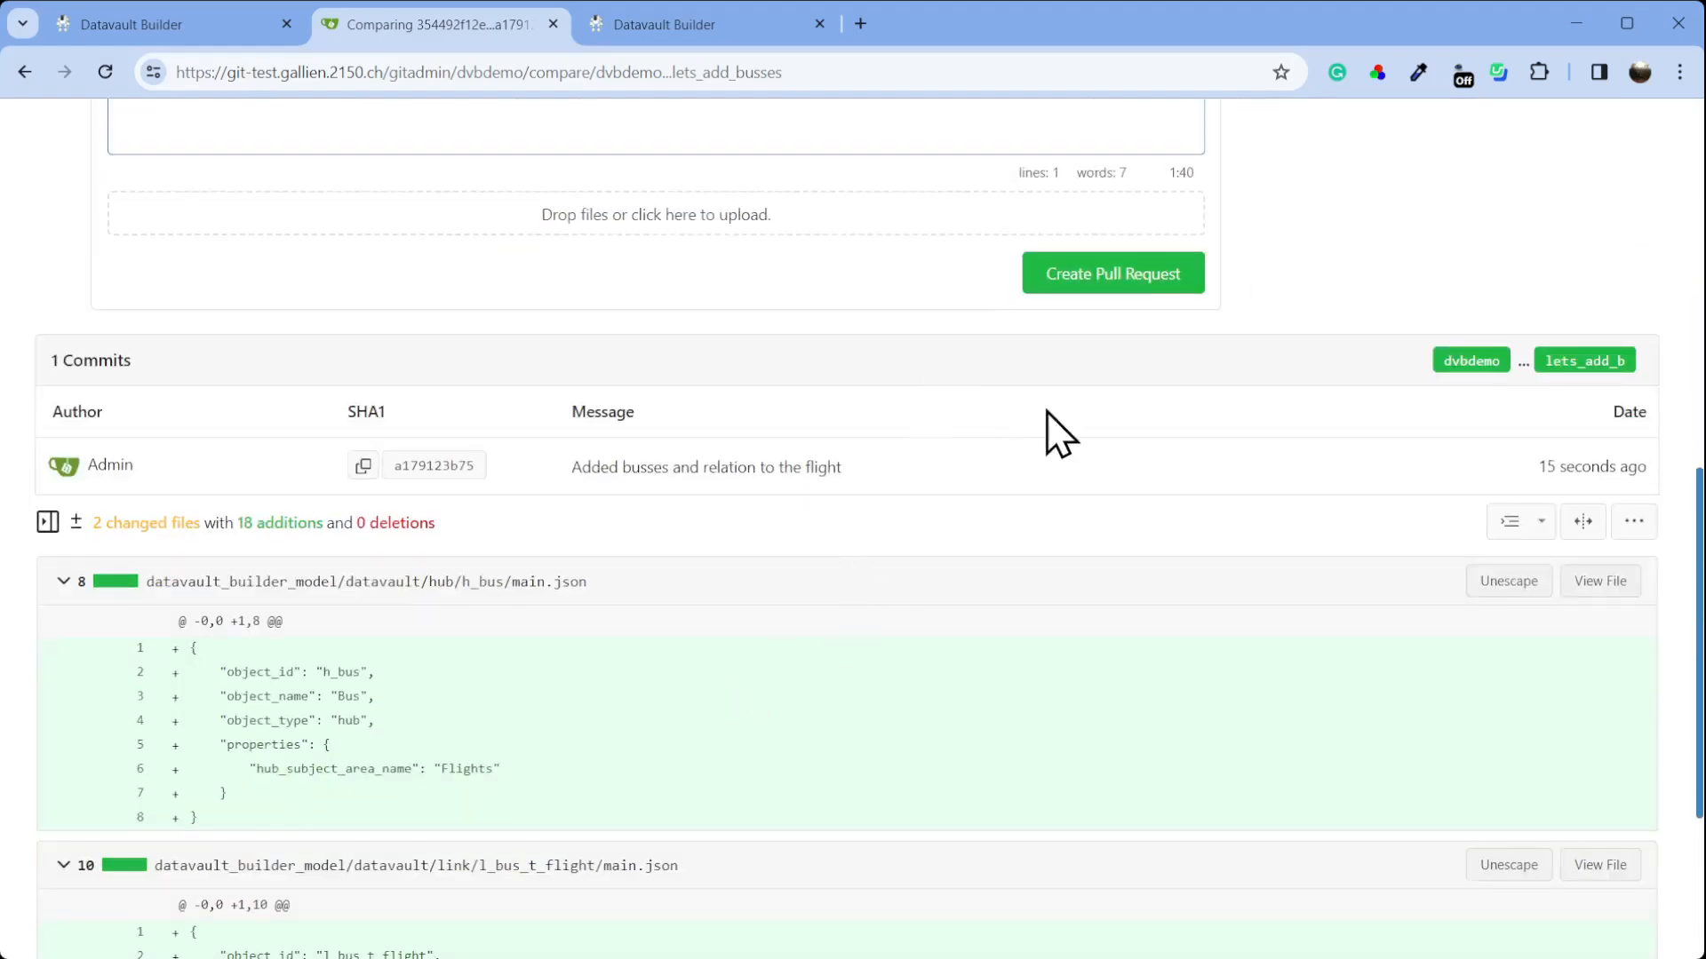
scroll(1050, 416, "up", 4)
left_click(1164, 618)
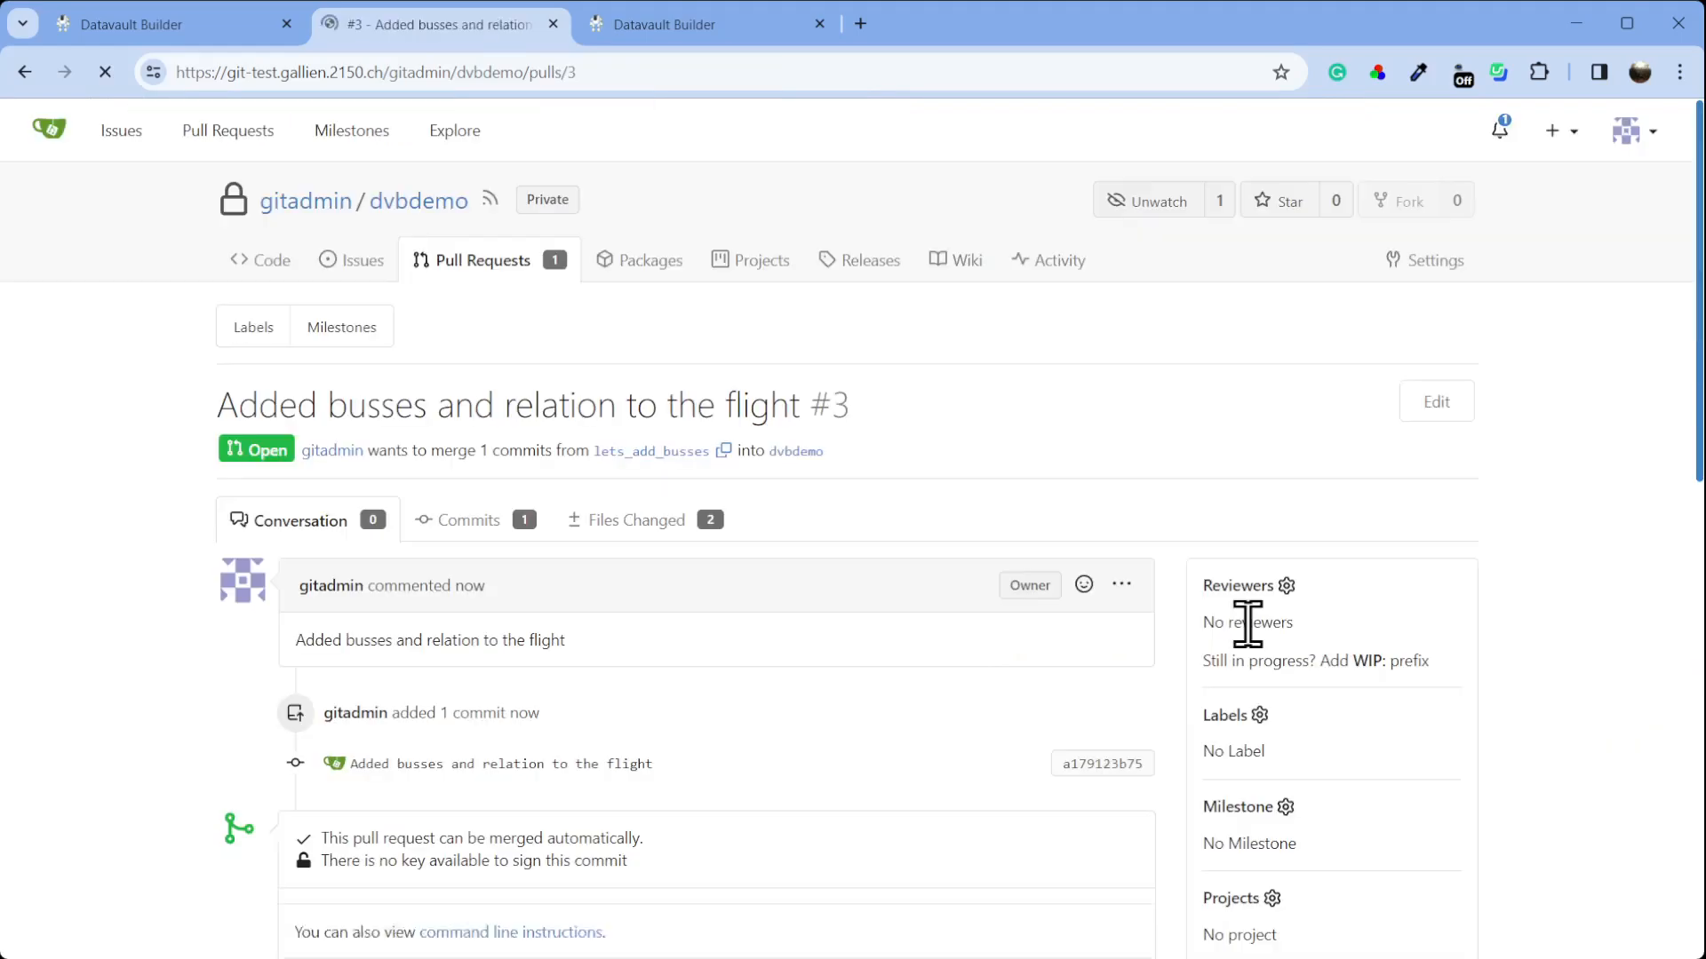
scroll(1030, 695, "down", 2)
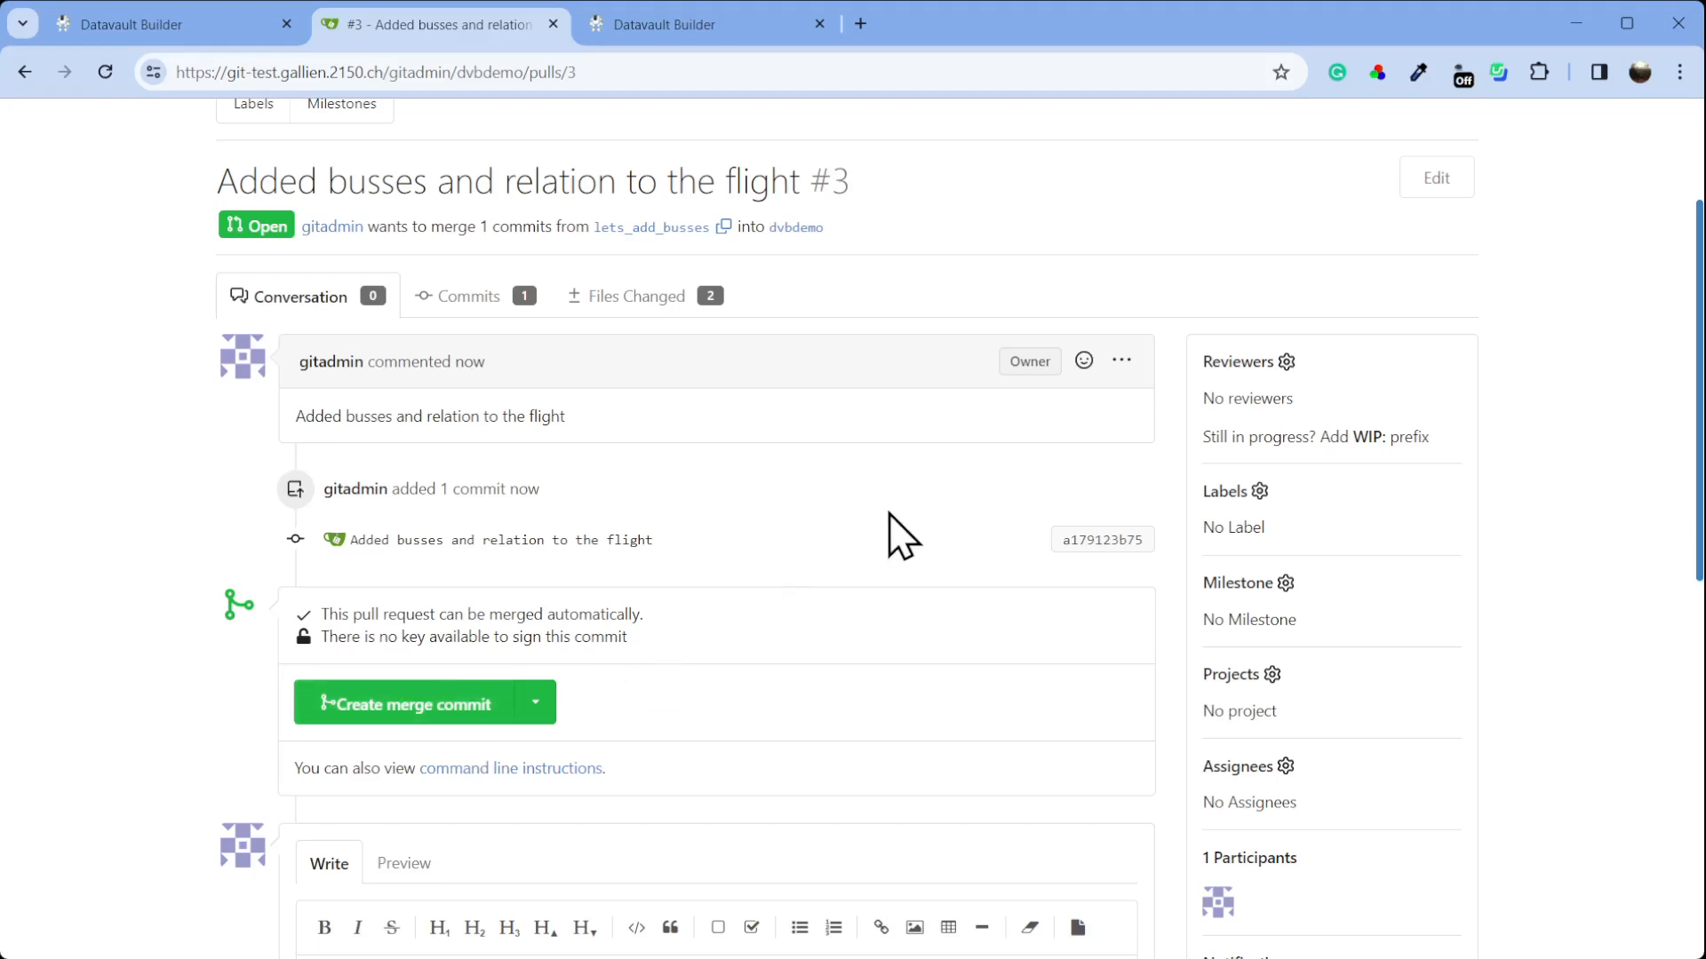
Switch to the local Datavault Builder and run a state comparison from the Git branch lets_add_a_load to localhost:84
left_click(721, 38)
left_click(940, 723)
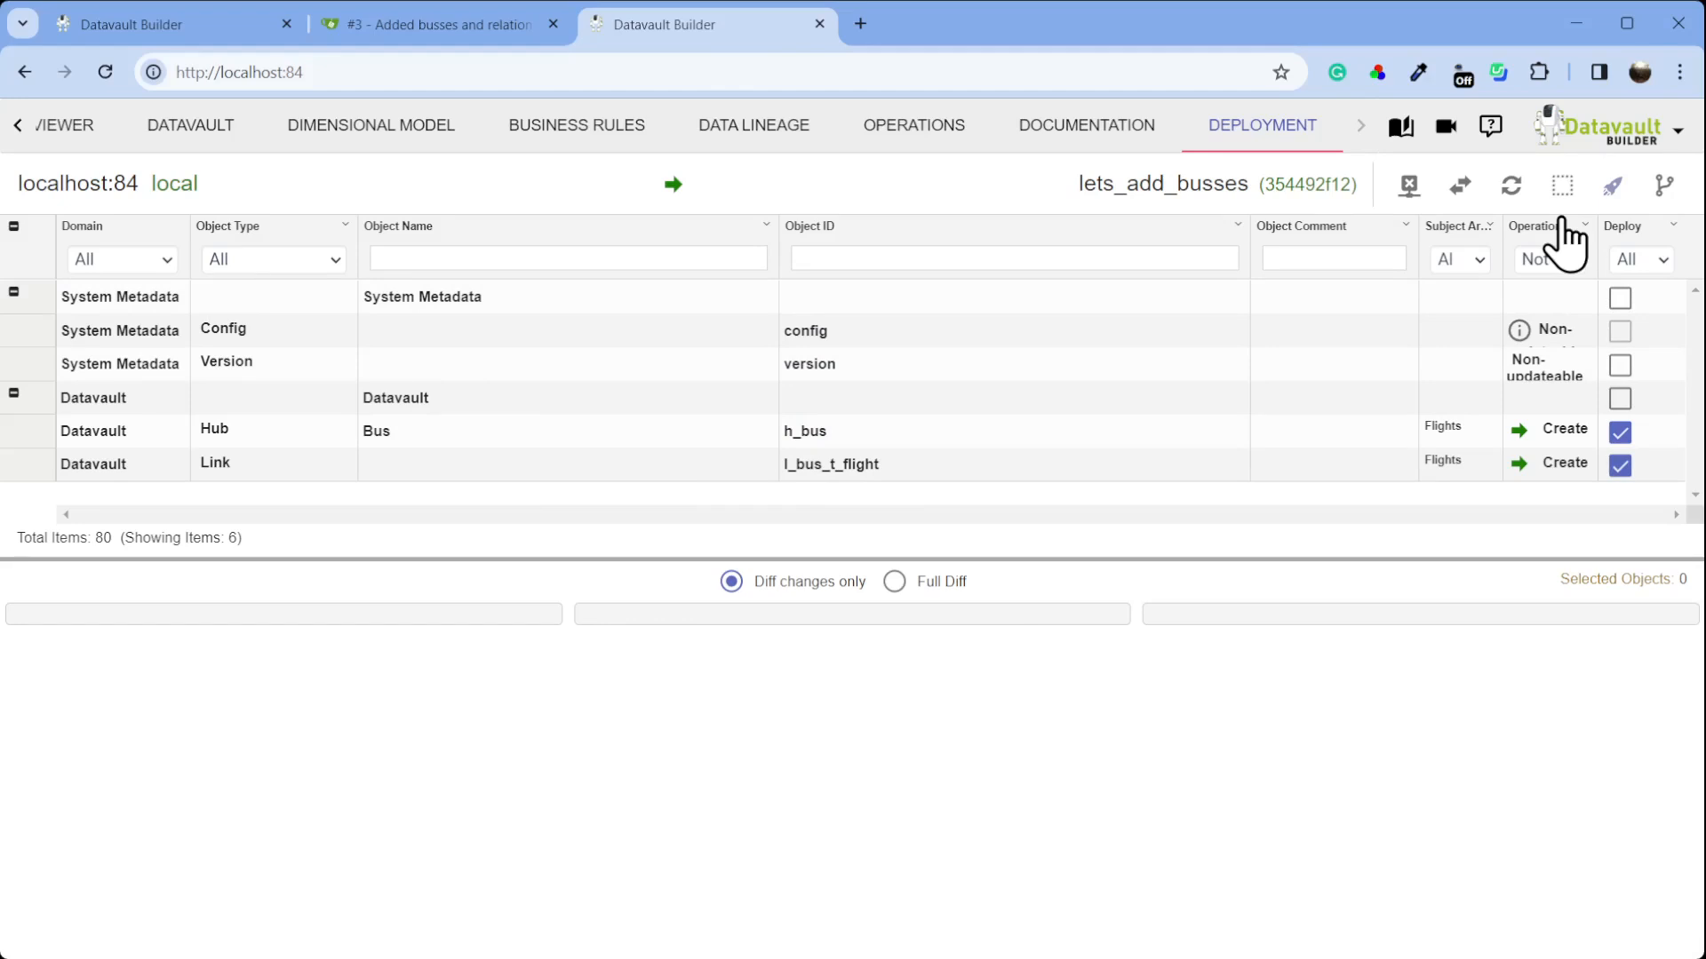
left_click(1411, 186)
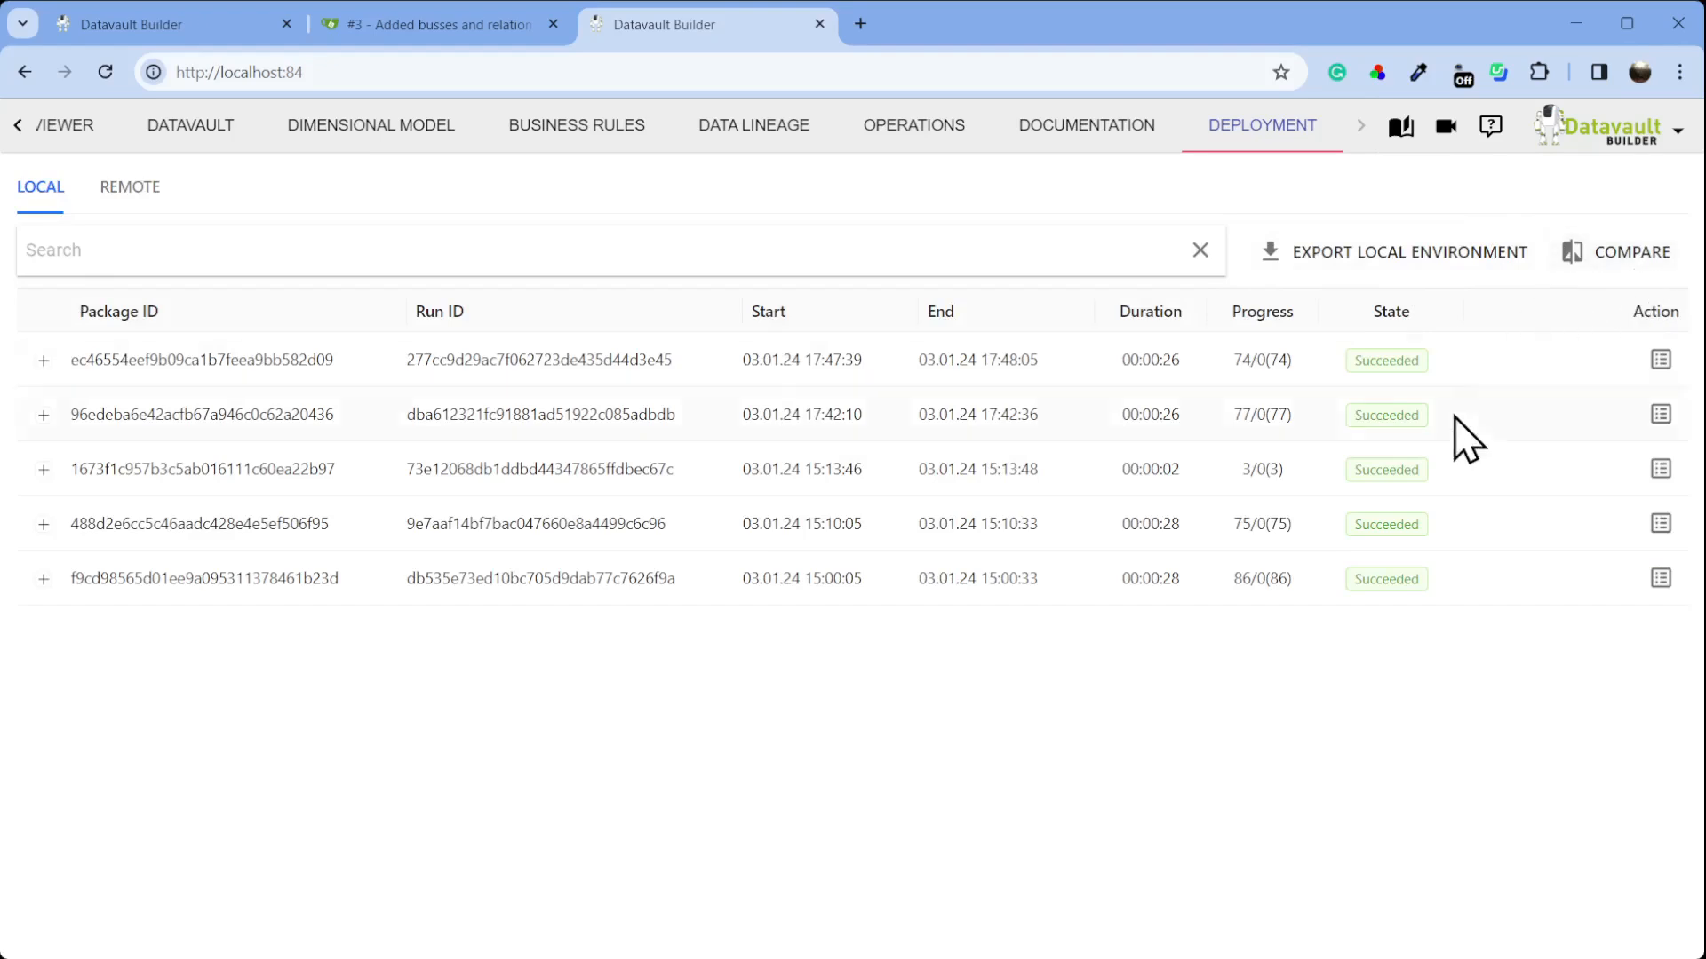
left_click(1630, 262)
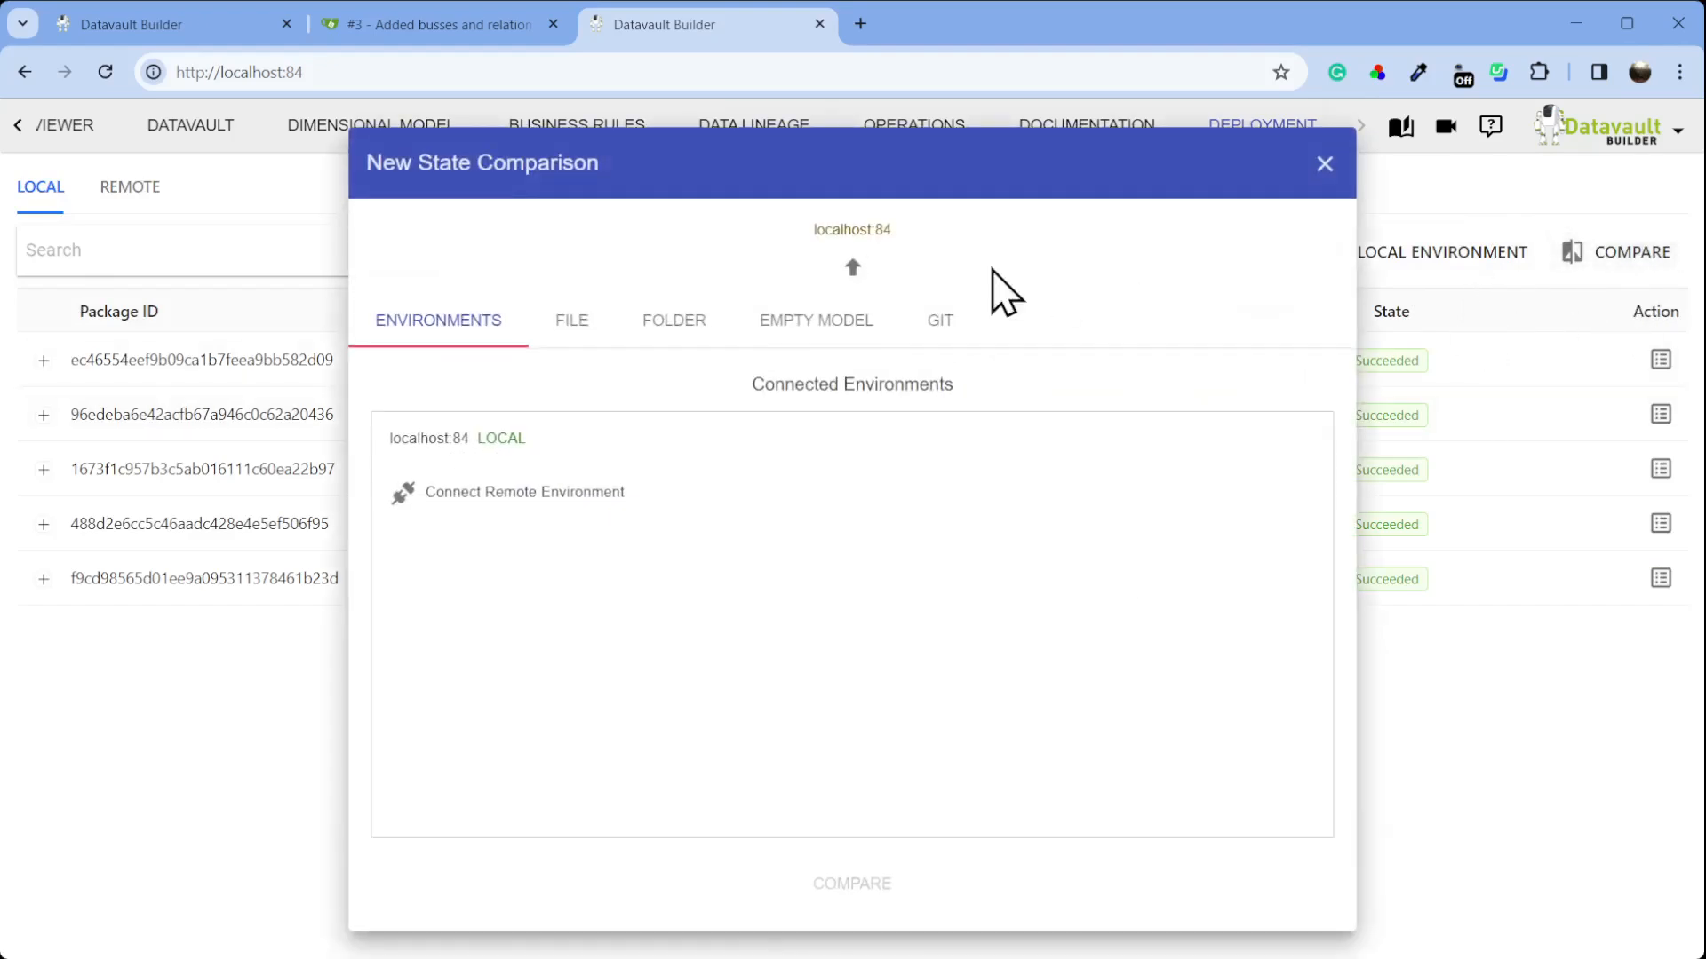
left_click(939, 328)
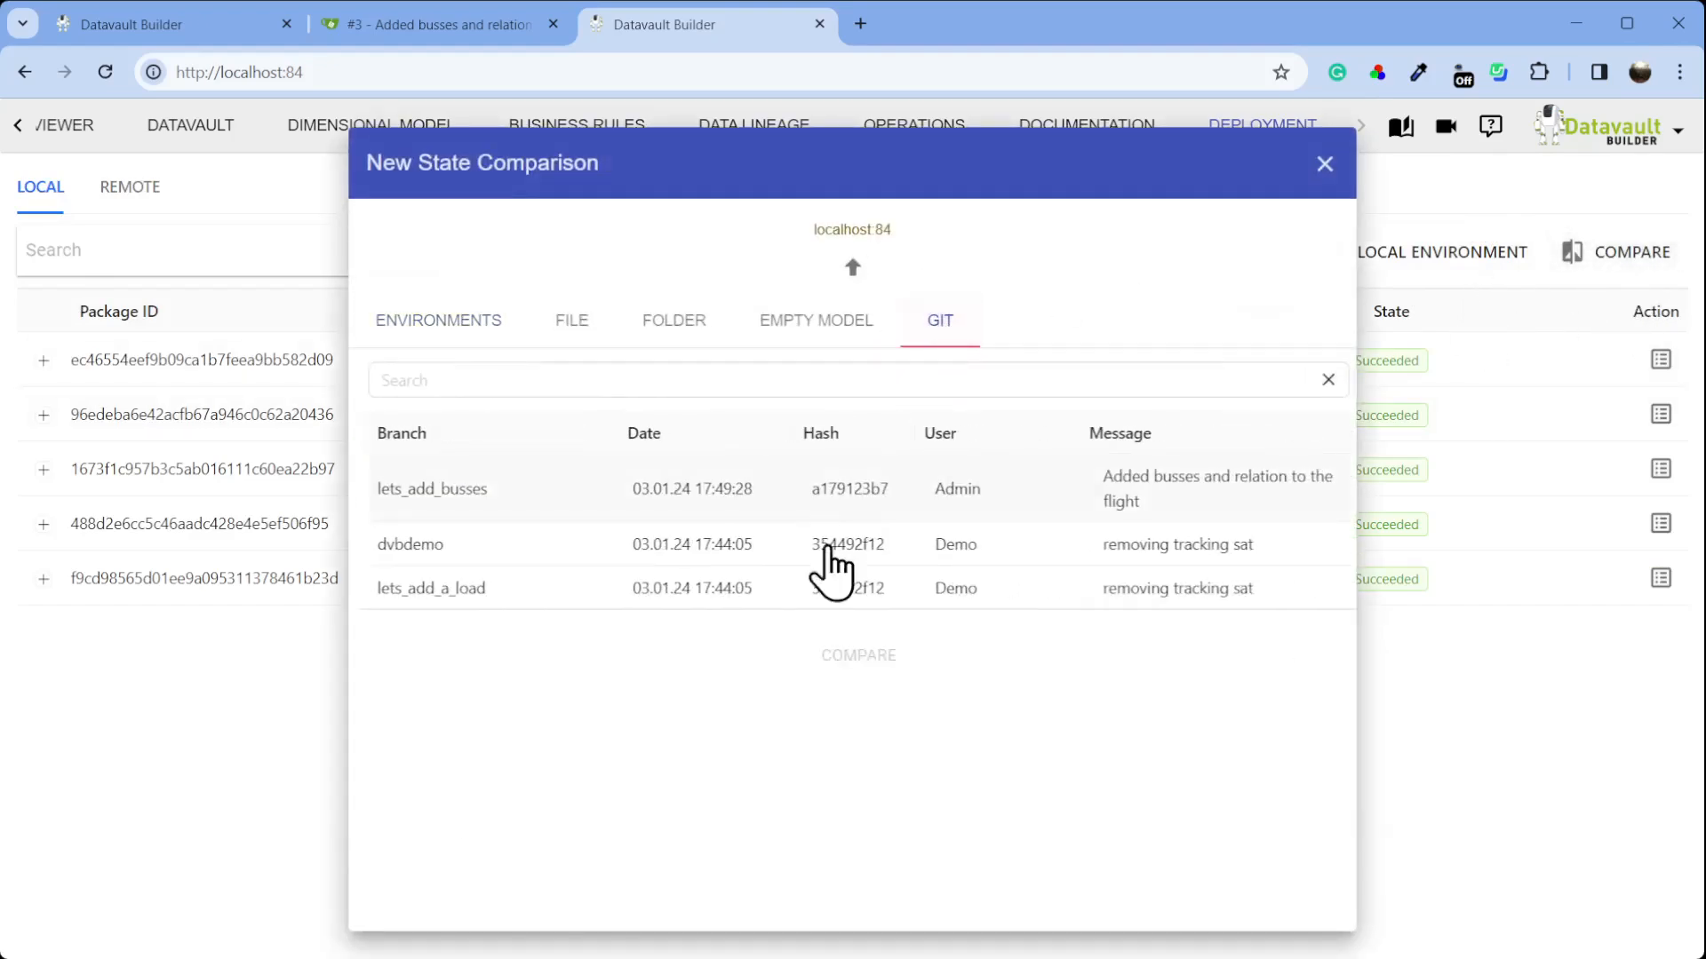
left_click(444, 594)
left_click(848, 657)
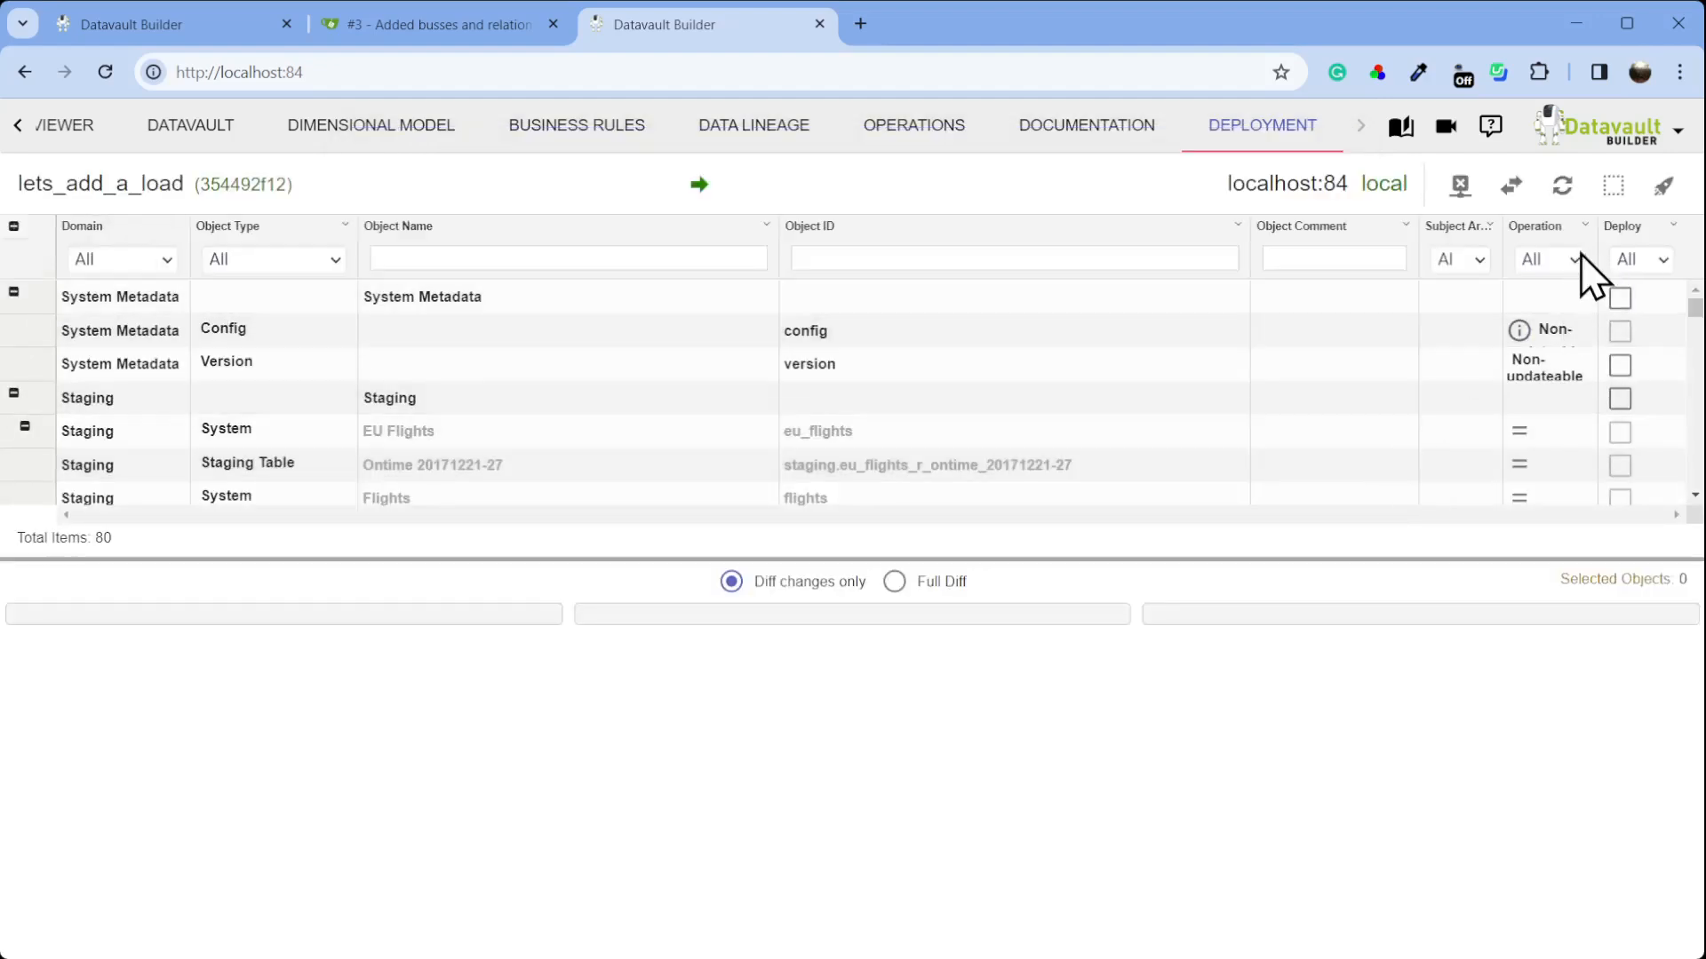
Filter to differing objects and deploy the deletion of the Bus hub and l_bus_t_flight link directly to the local environment
left_click(1561, 425)
left_click(1620, 432)
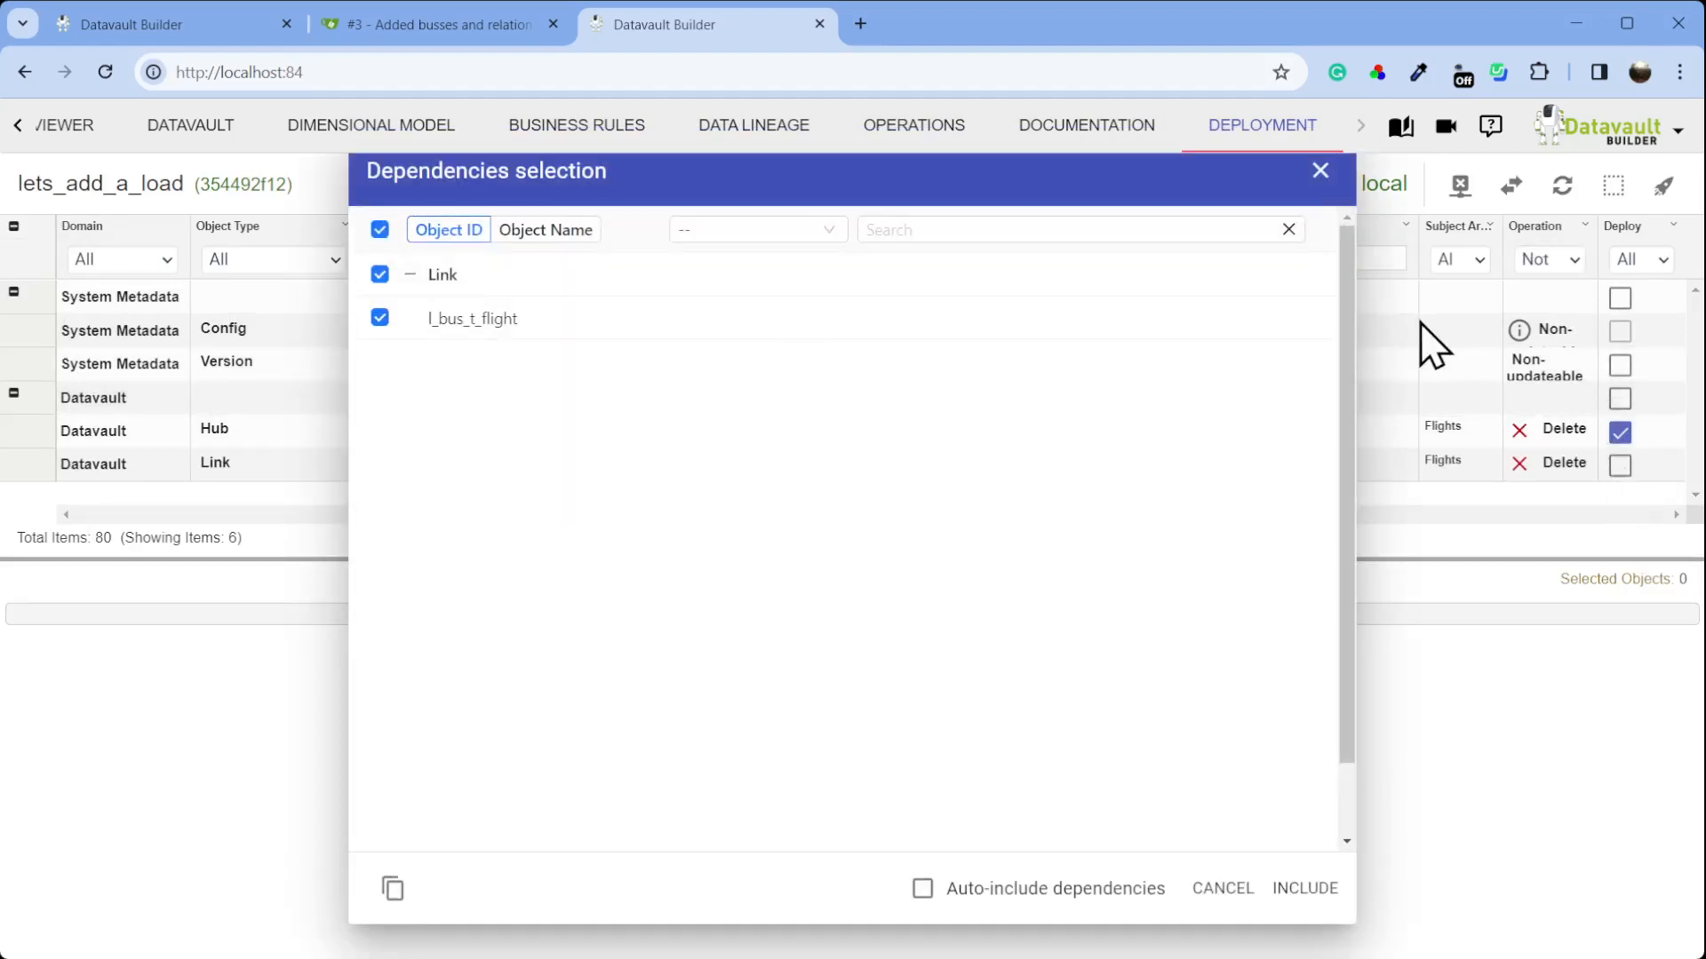
left_click(1318, 172)
left_click(1621, 464)
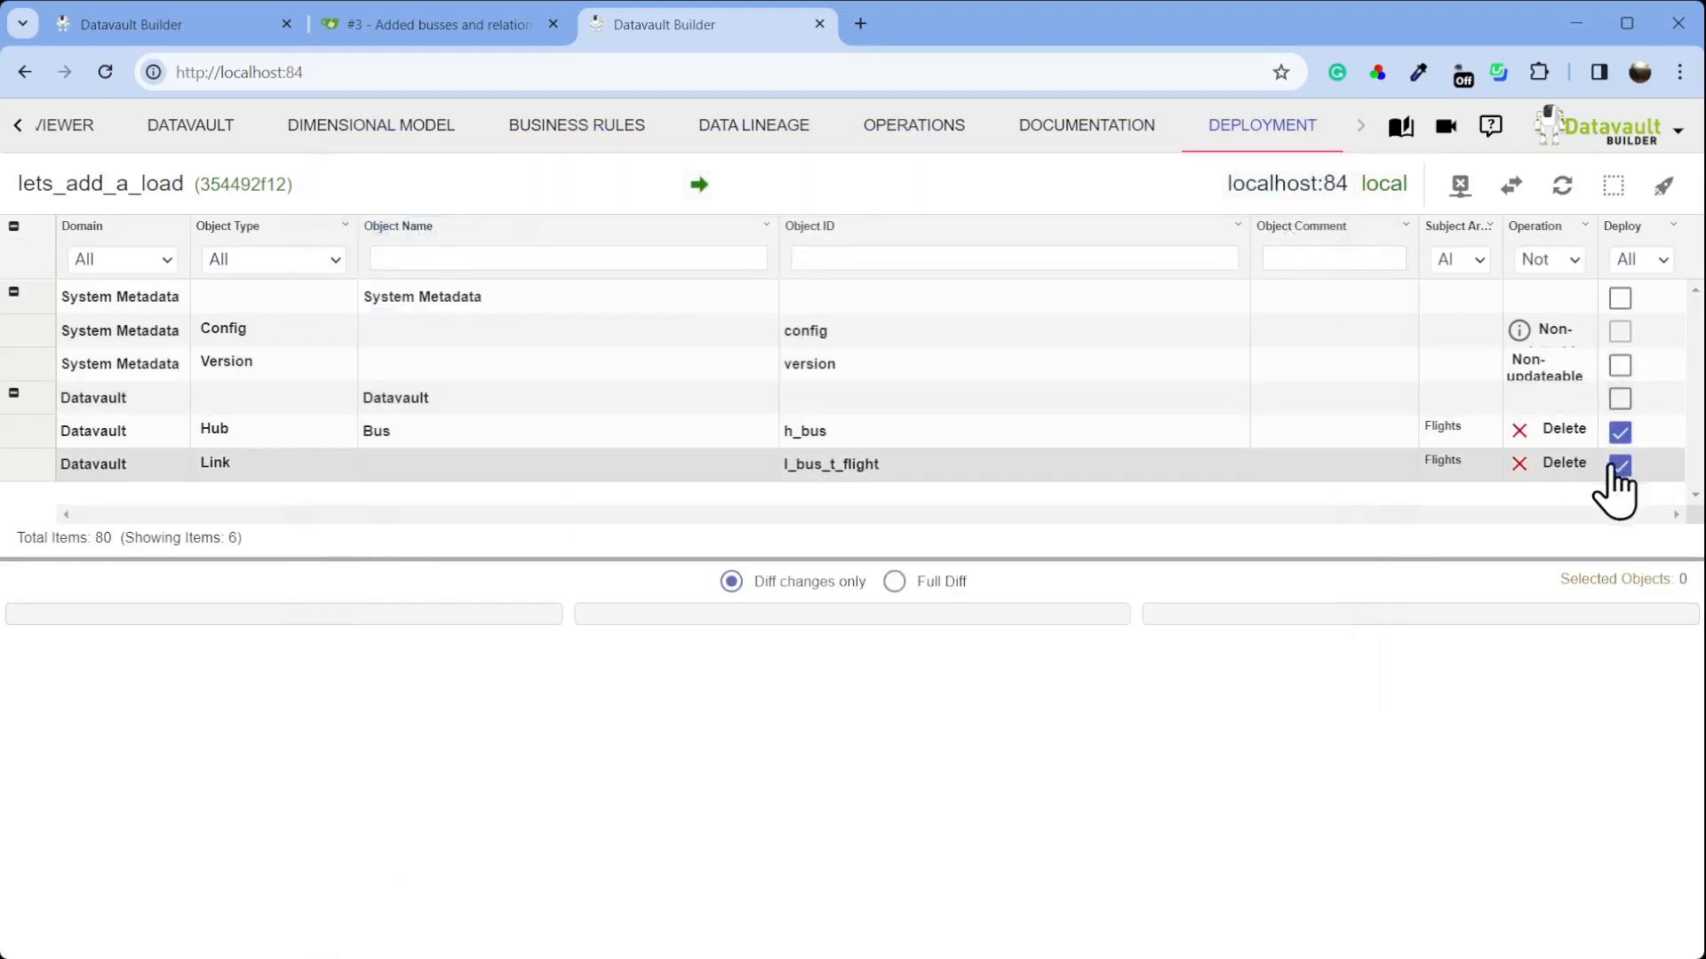
left_click(1663, 186)
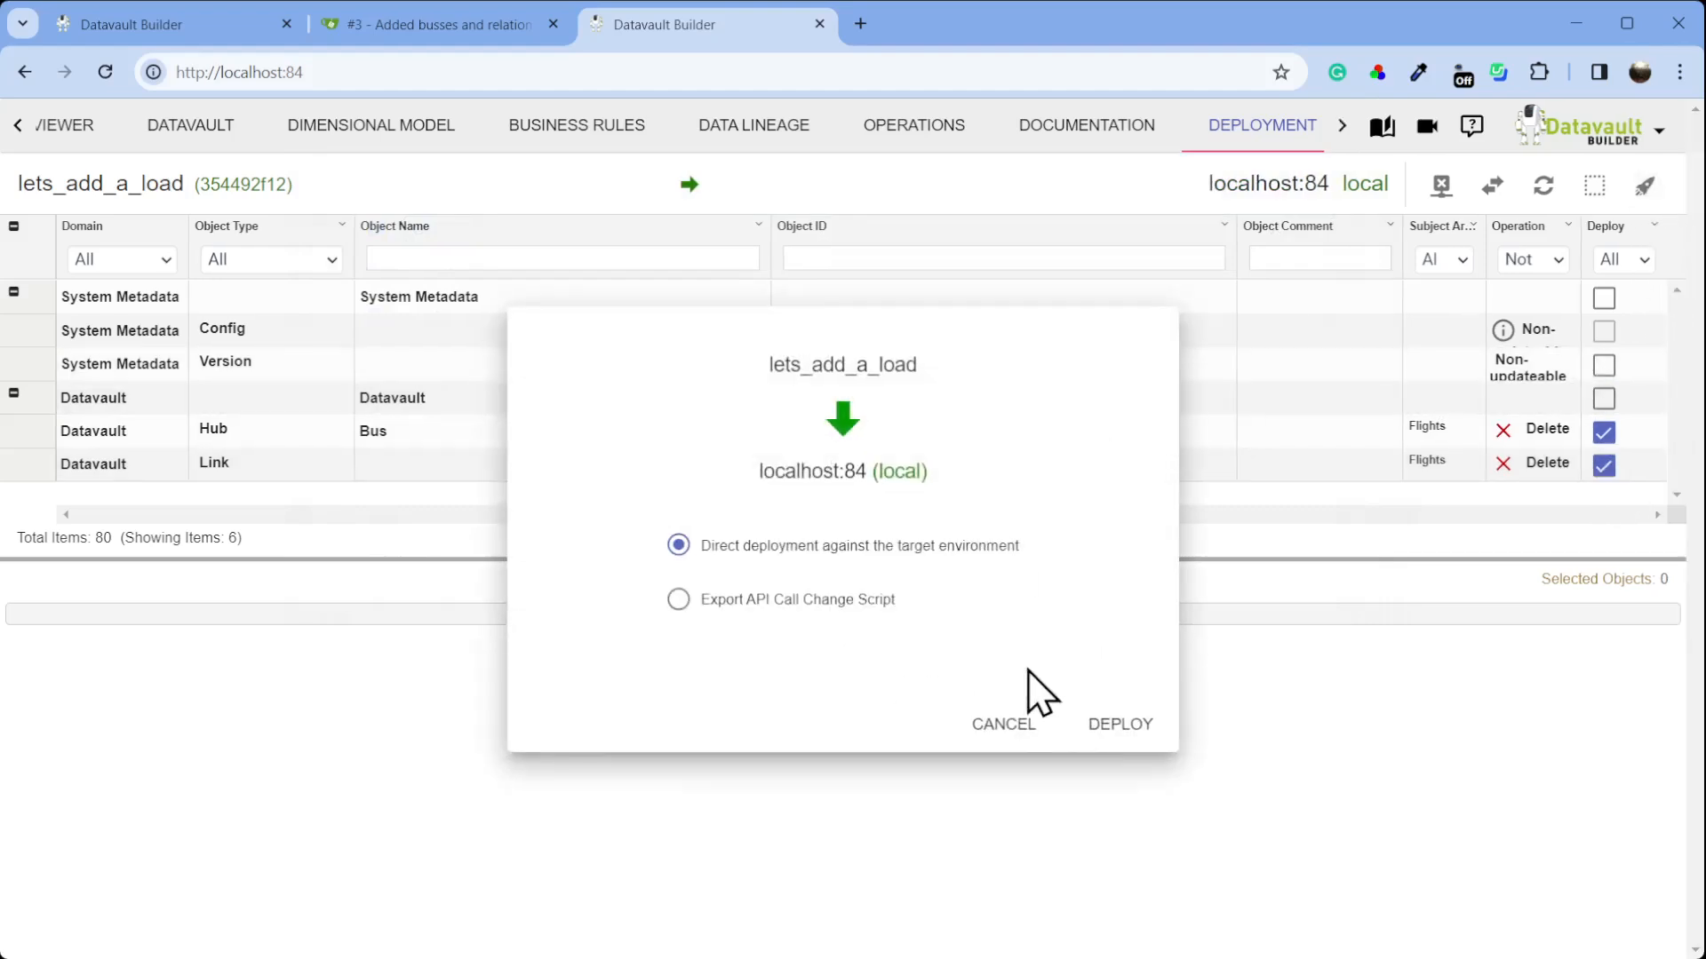
left_click(1121, 726)
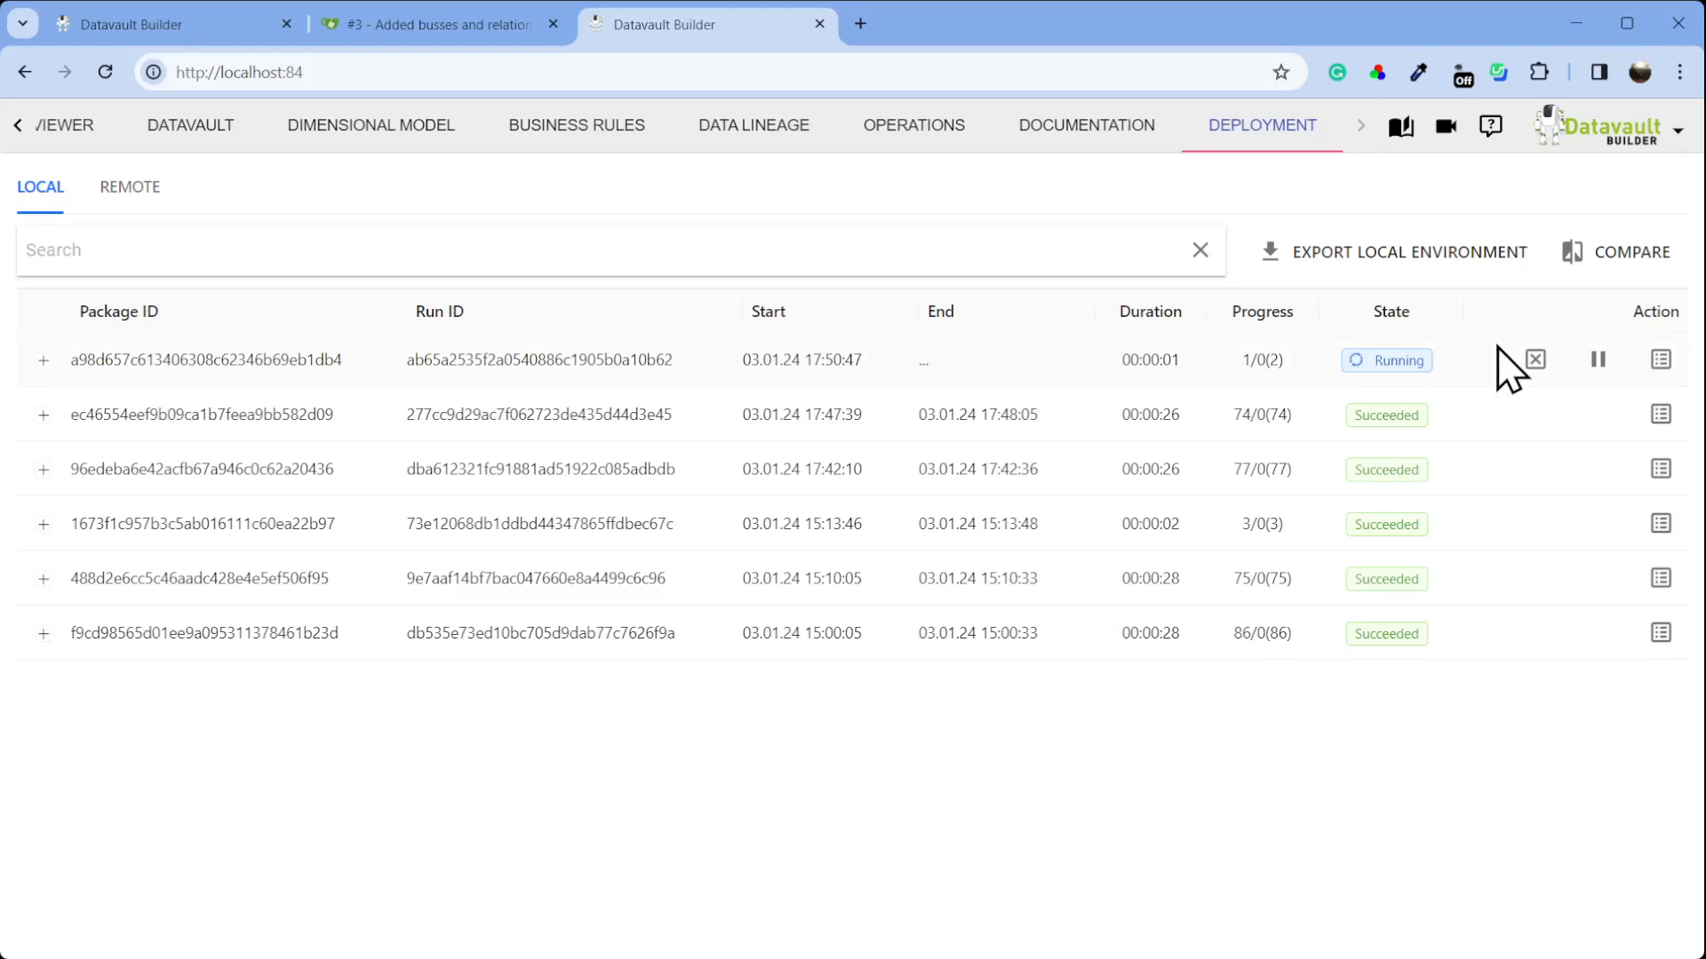
Run a state comparison from the local localhost:84 environment to the Git branch lets_add_a_load
left_click(1606, 257)
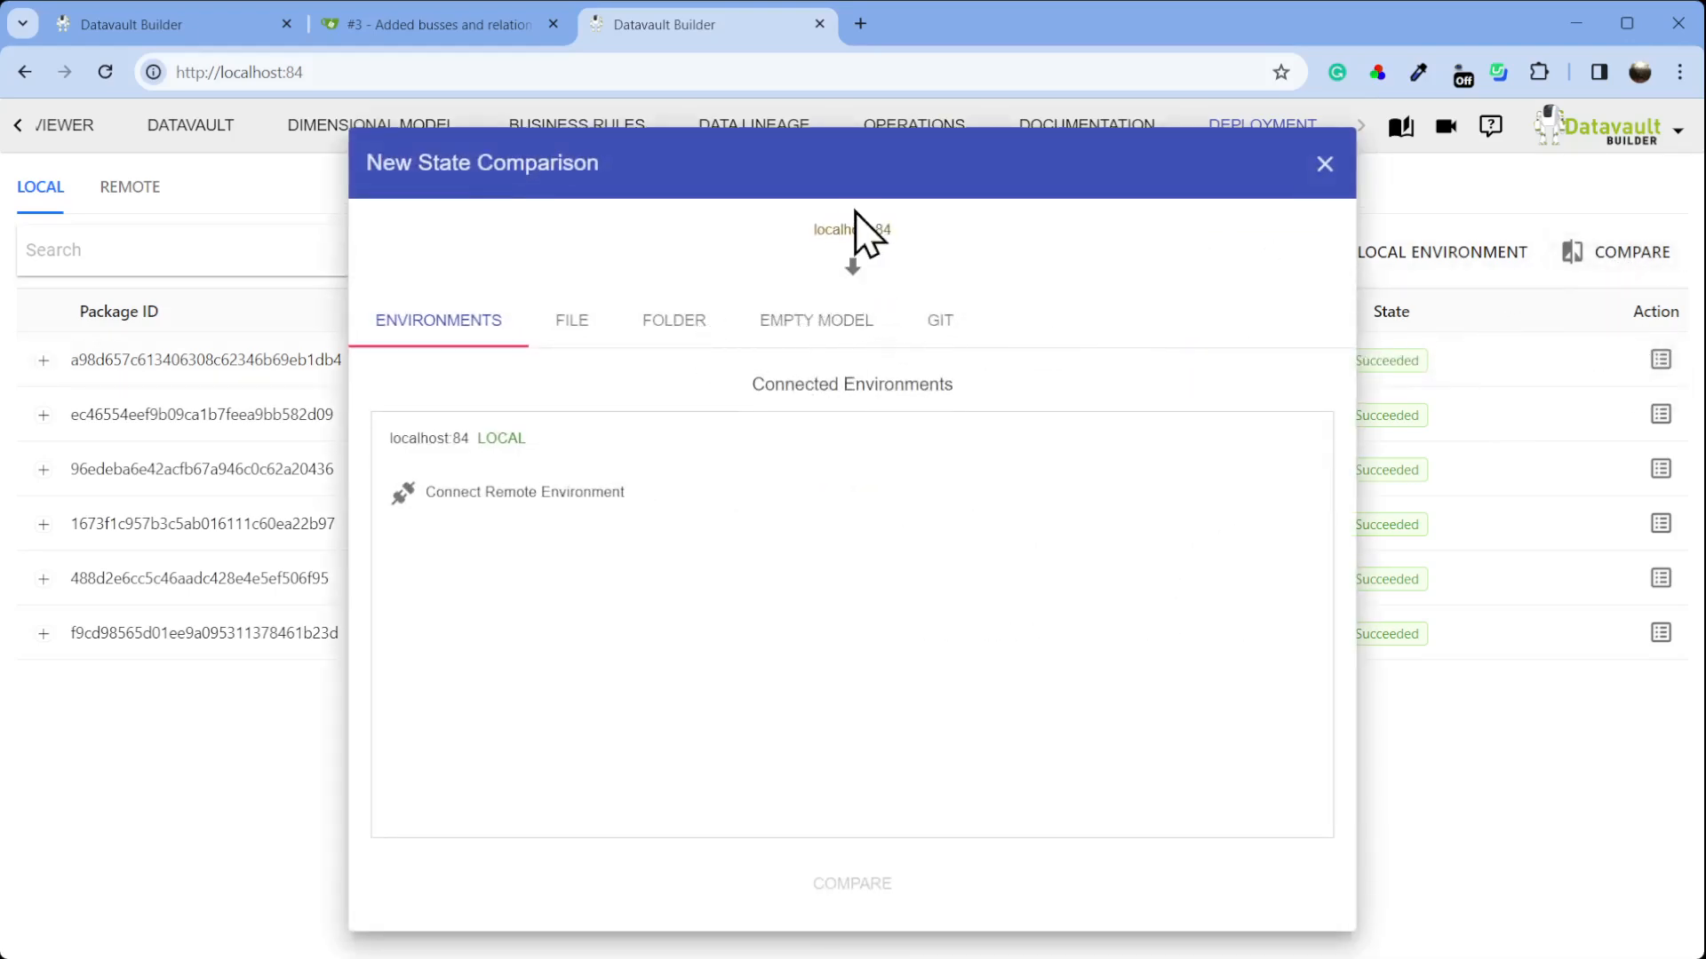
left_click(936, 330)
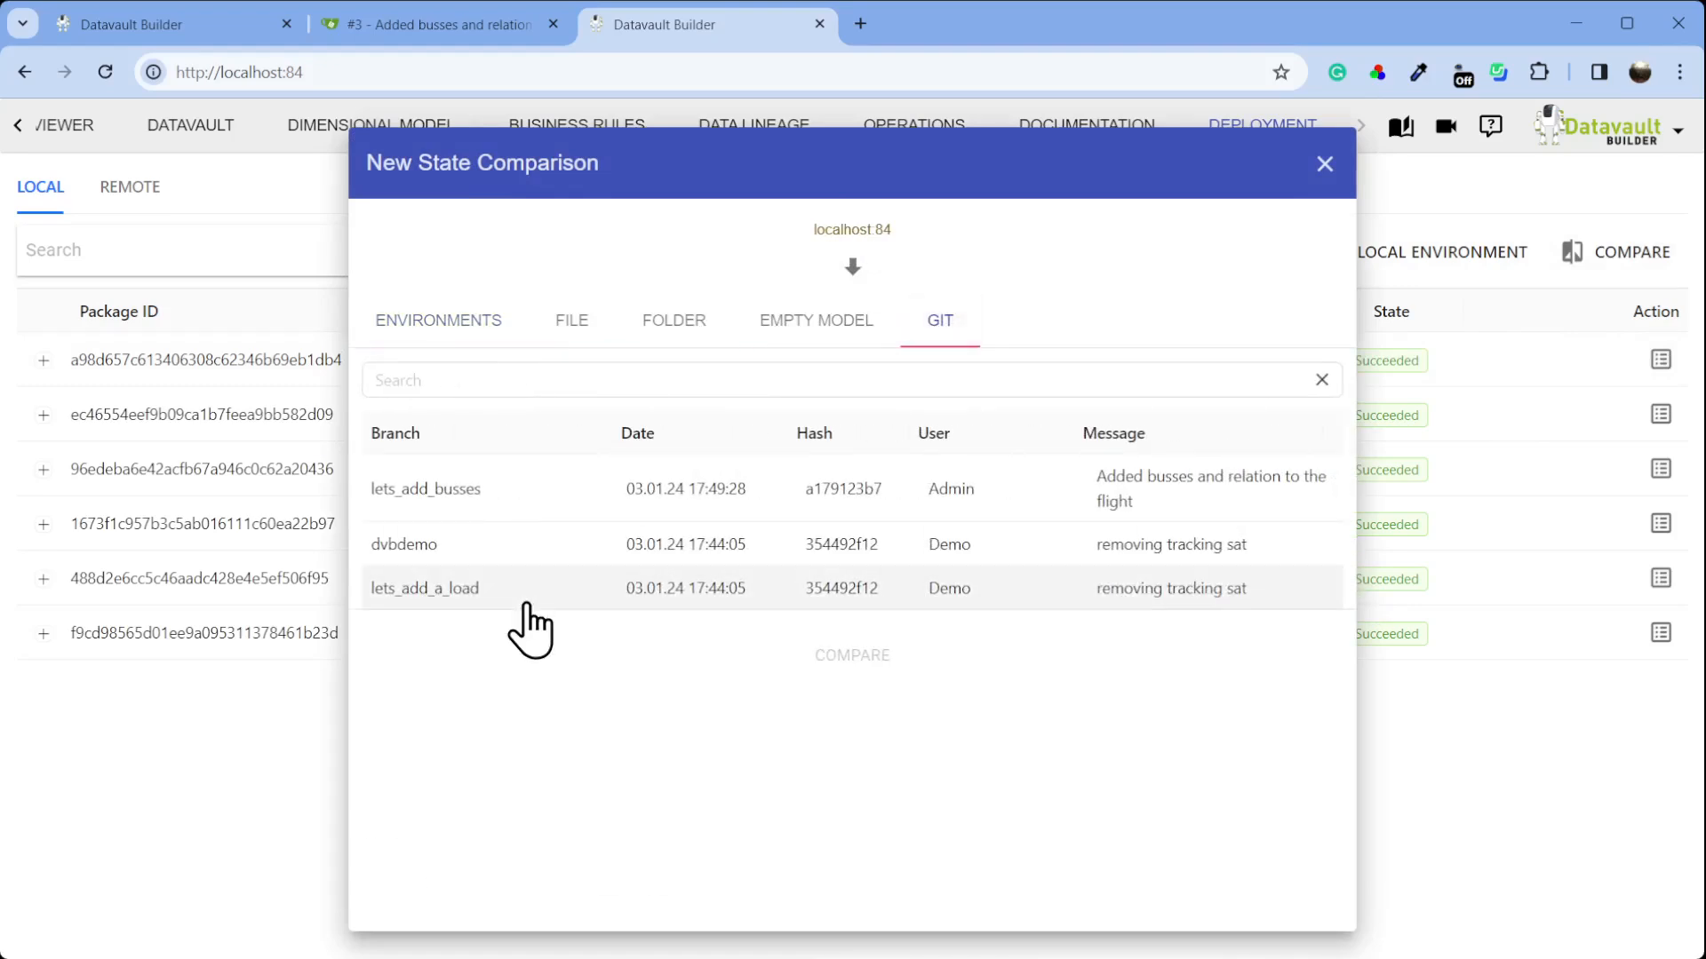
left_click(484, 588)
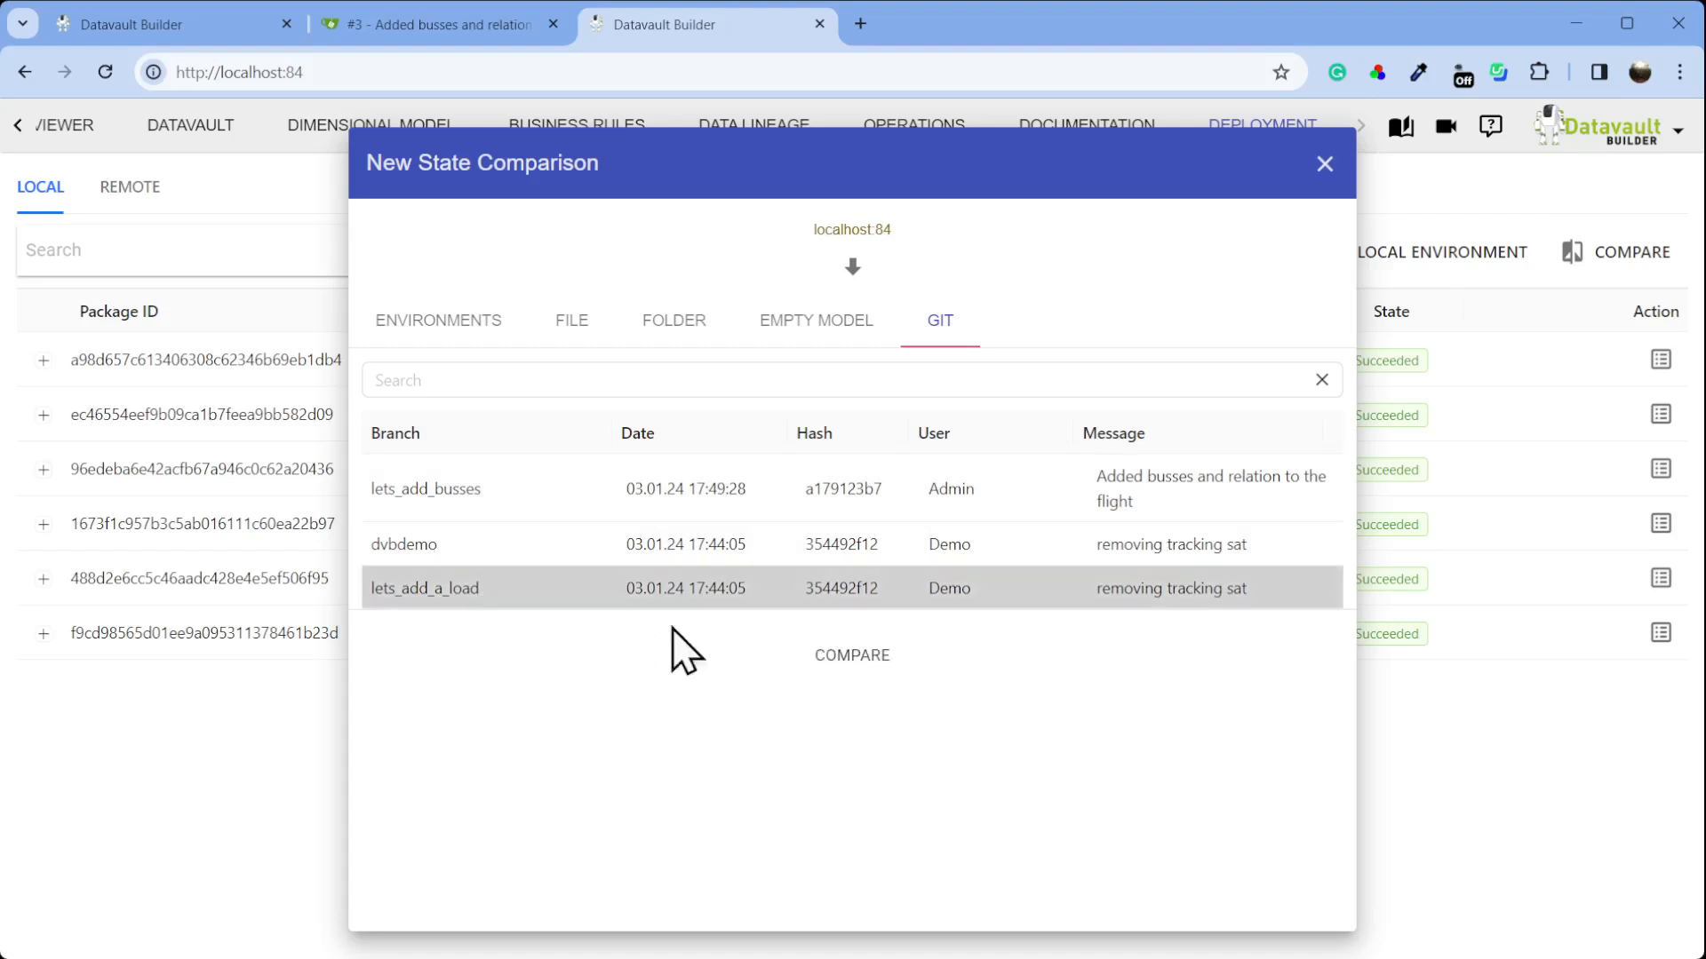
left_click(857, 657)
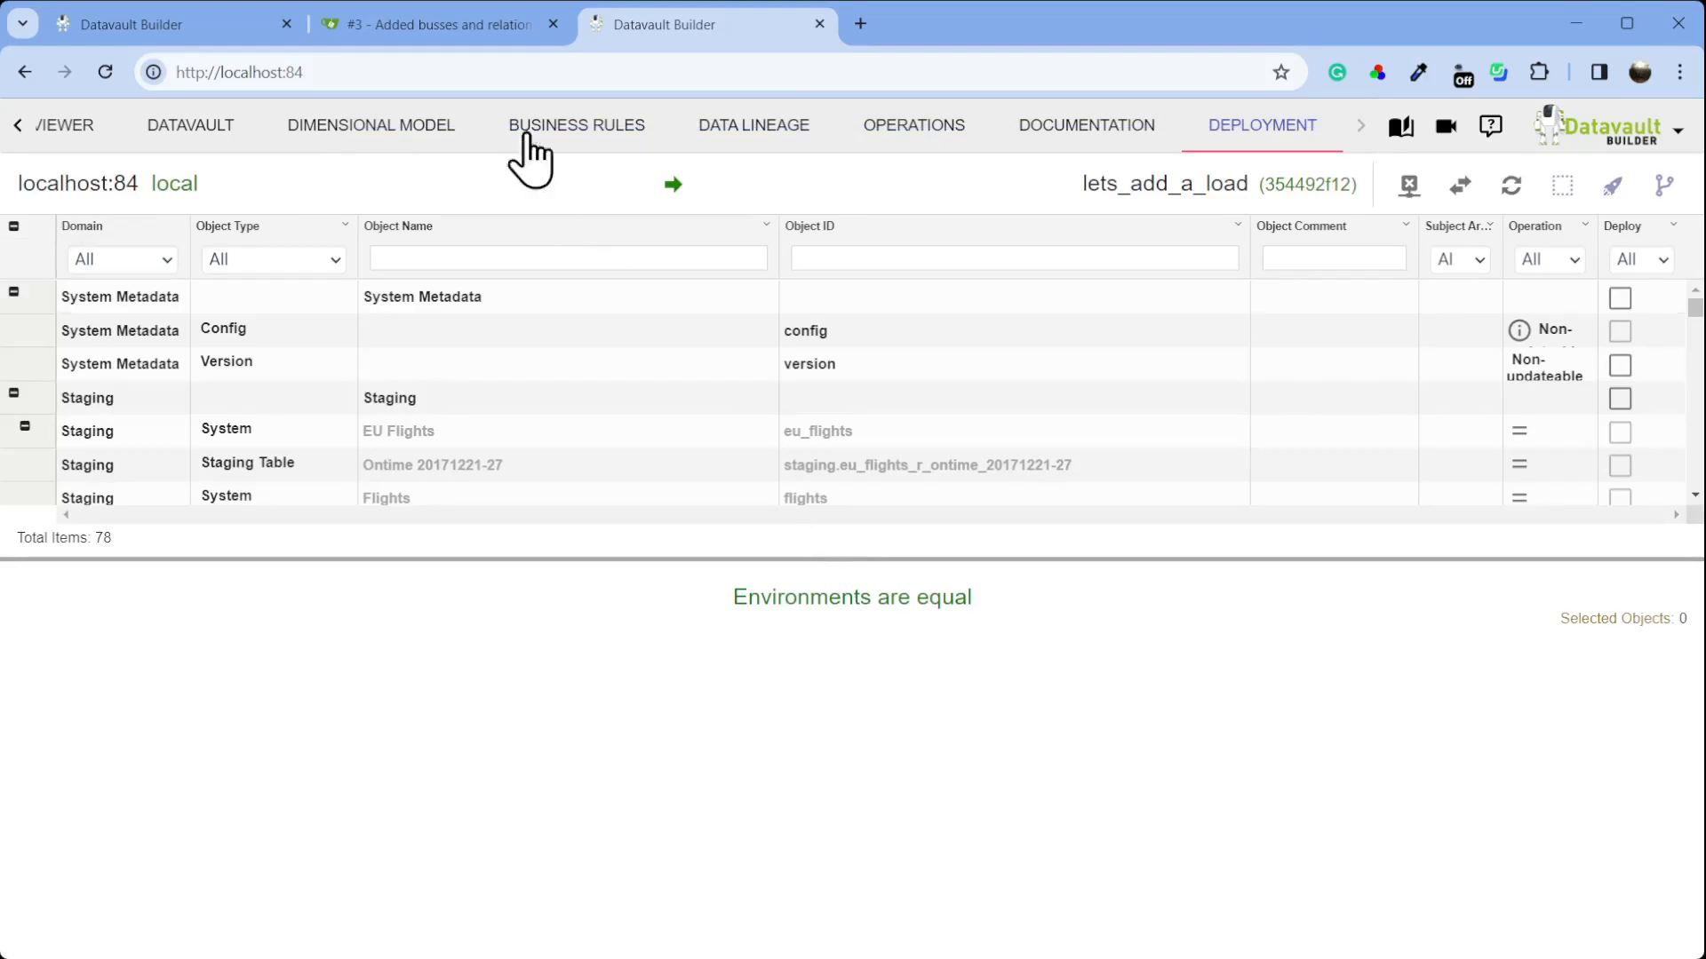
left_click(214, 132)
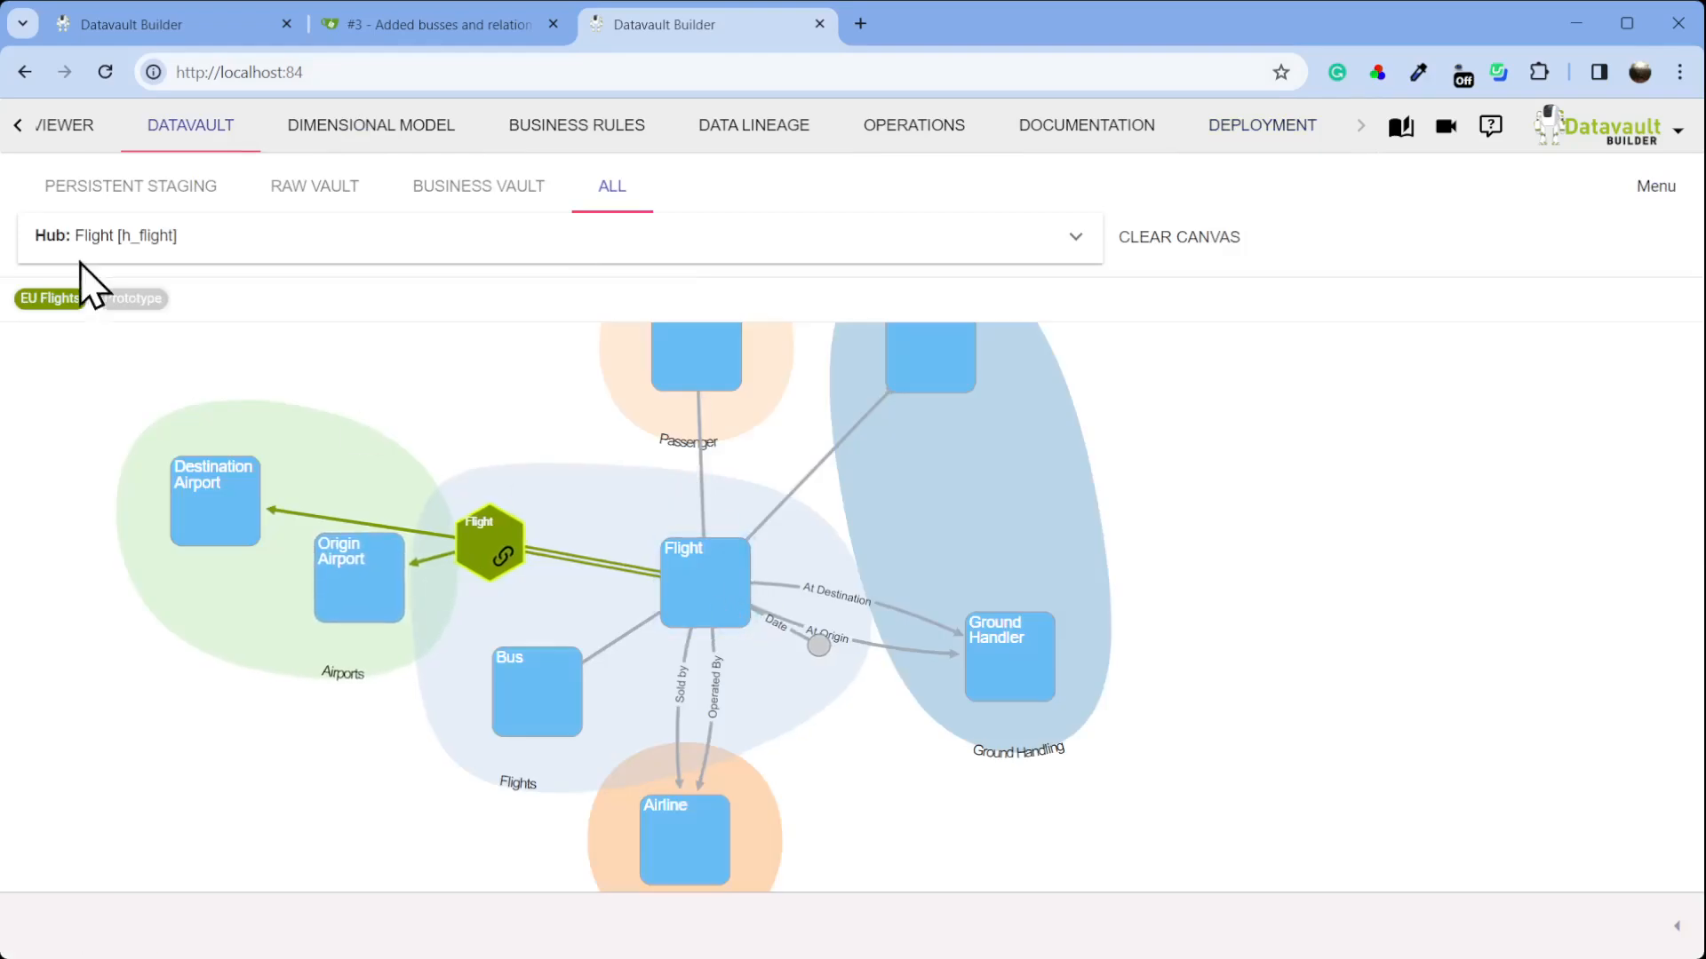
left_click(12, 126)
left_click(94, 133)
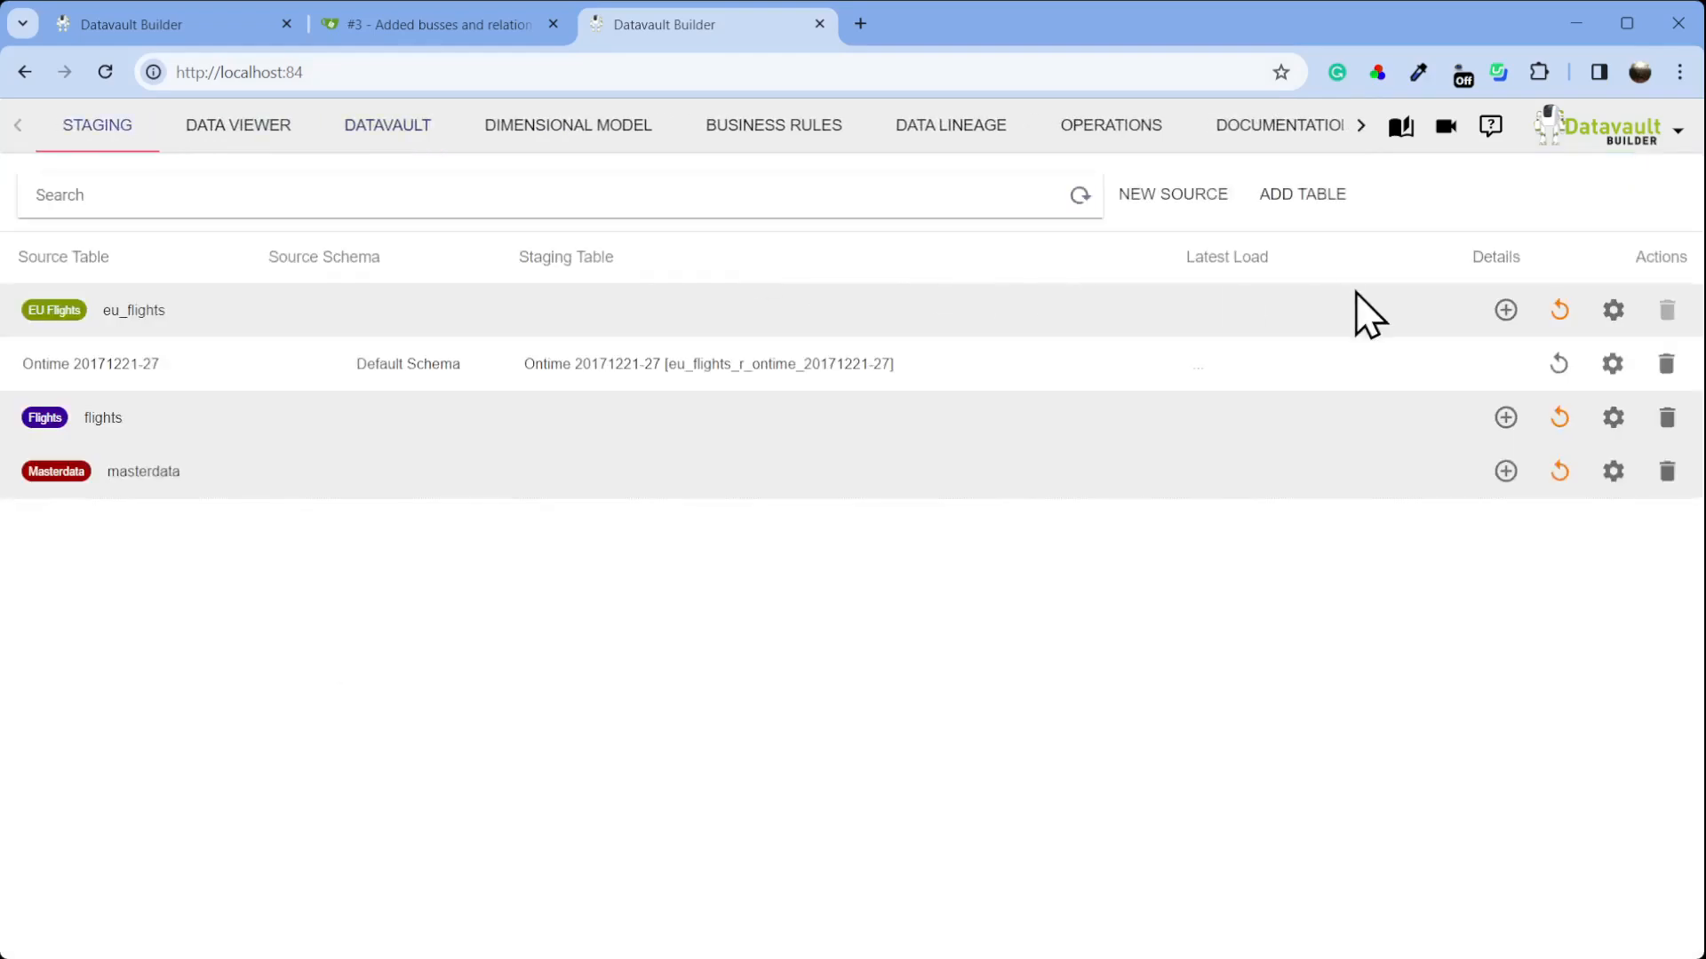
left_click(1504, 418)
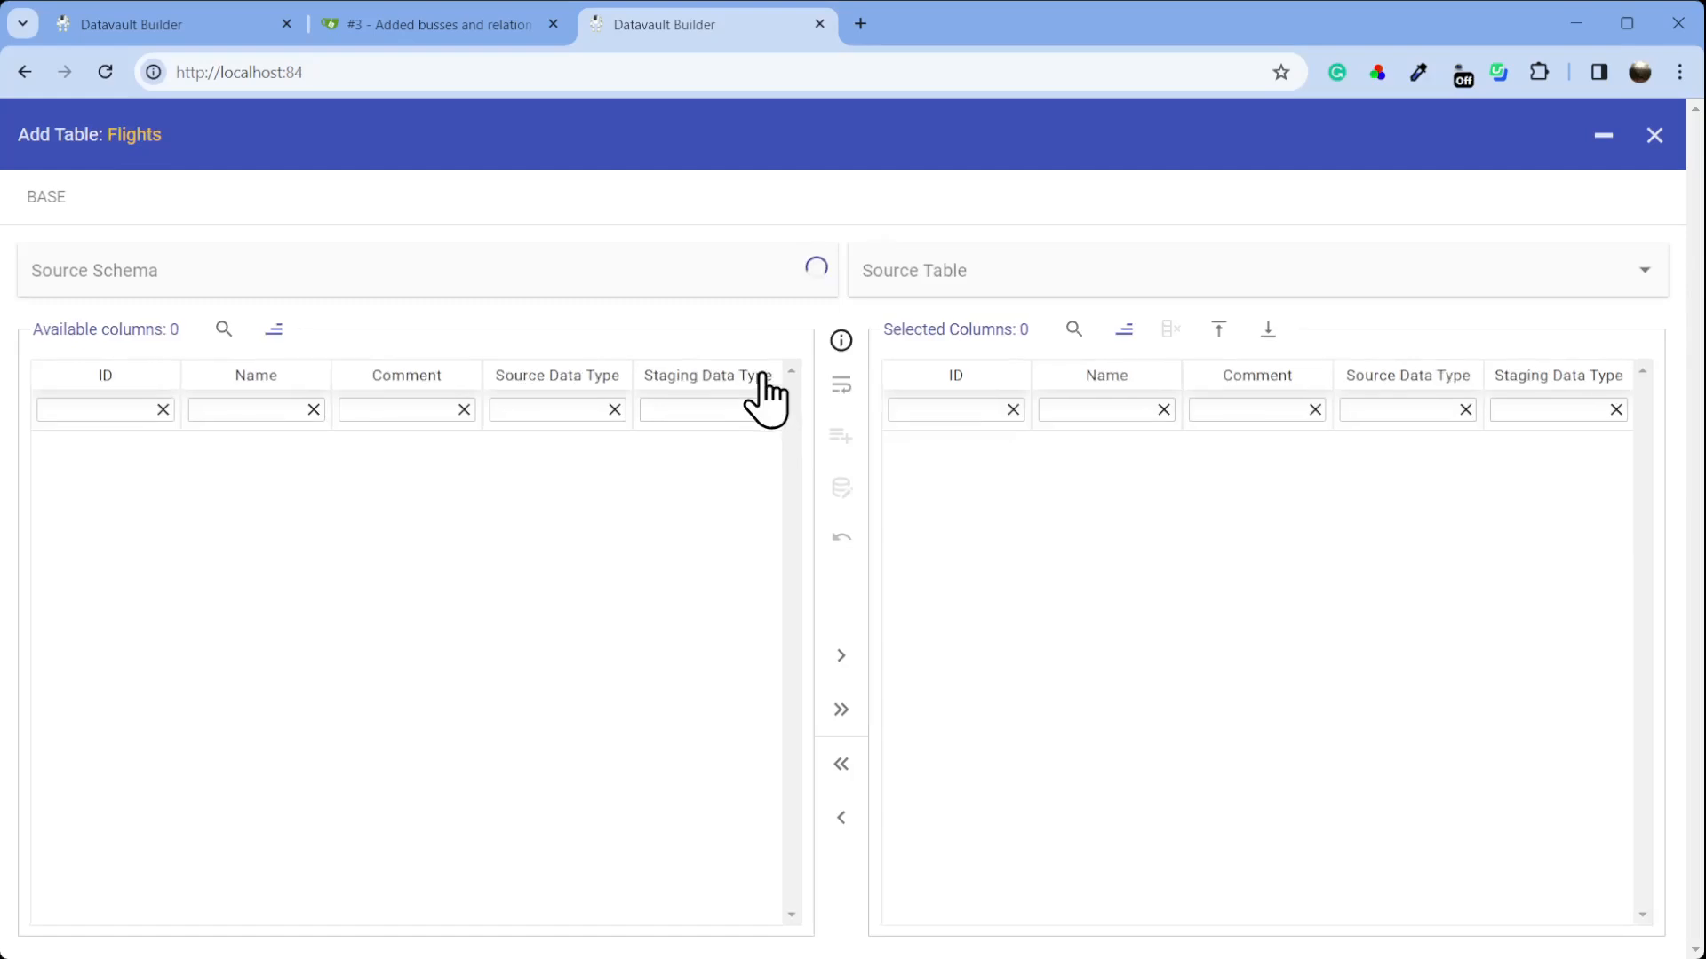
left_click(984, 269)
left_click(1071, 410)
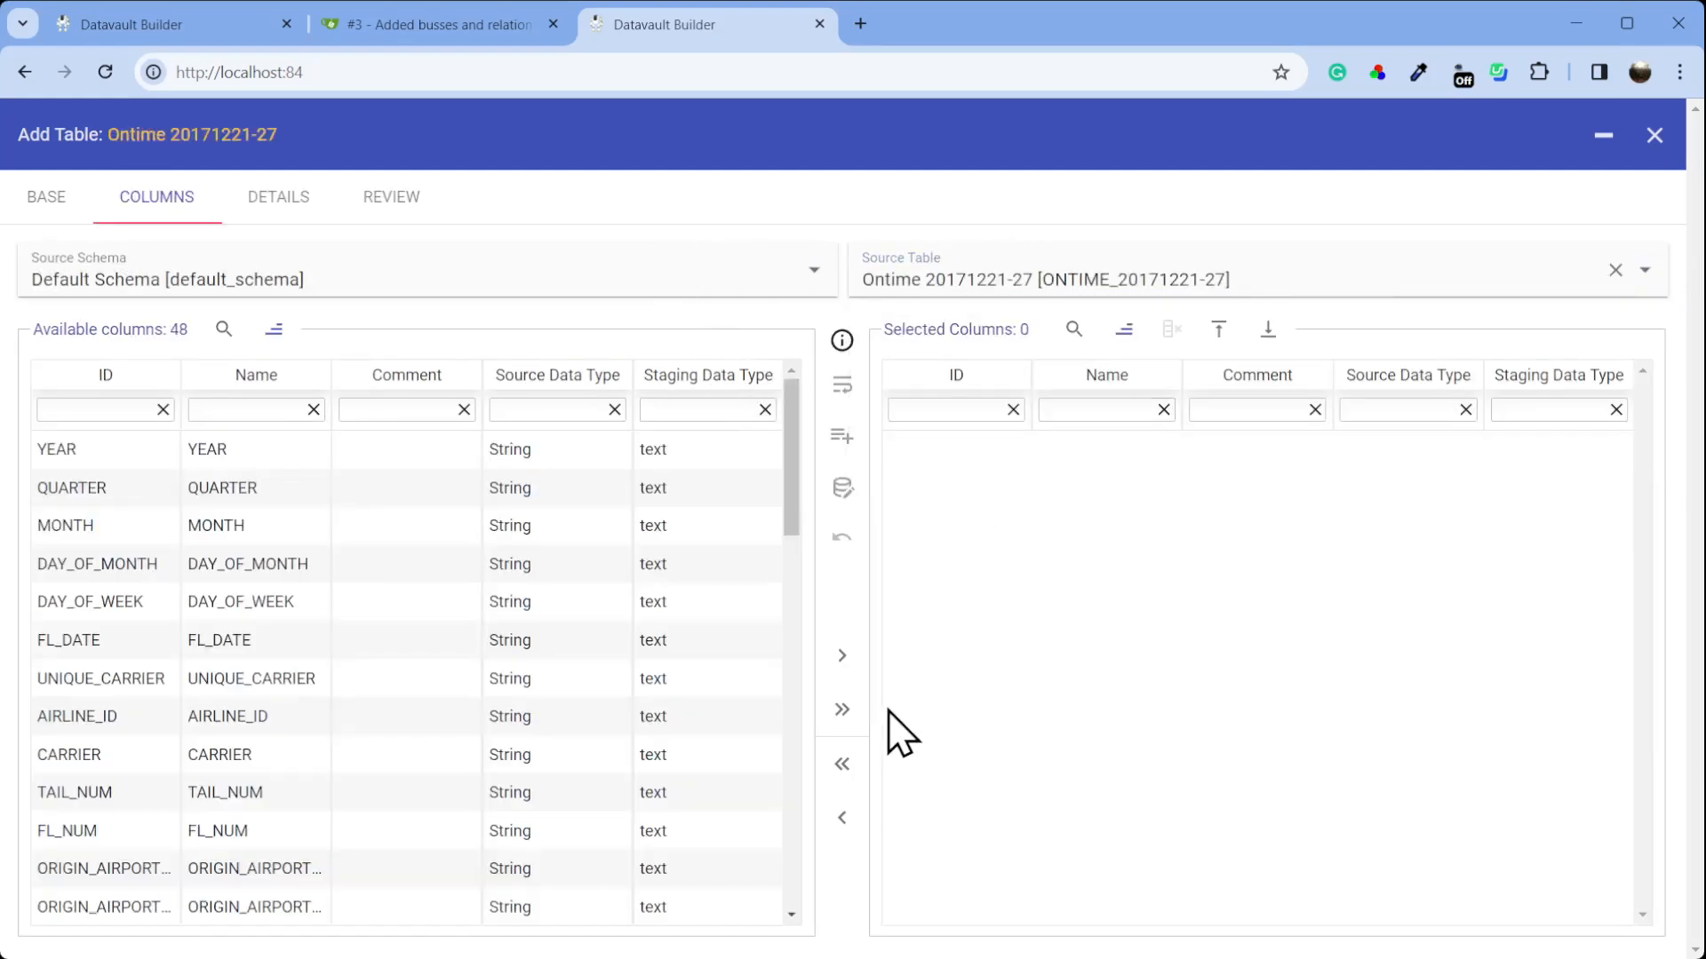
left_click(844, 710)
left_click(423, 199)
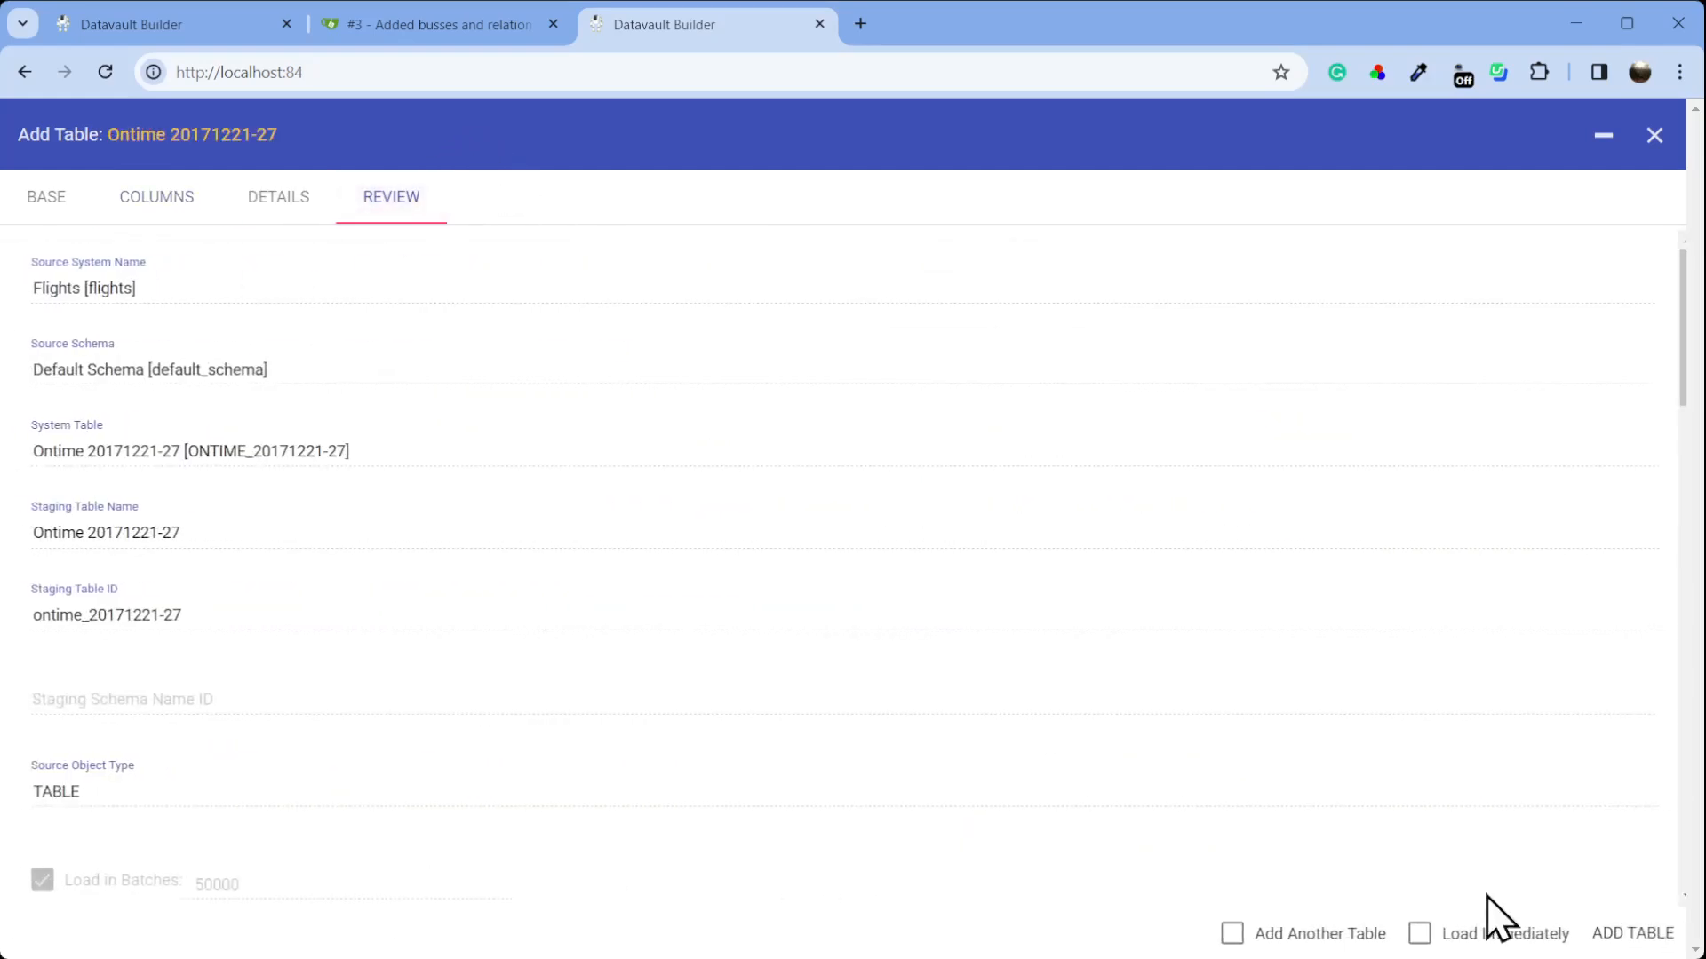
left_click(1495, 934)
left_click(1622, 933)
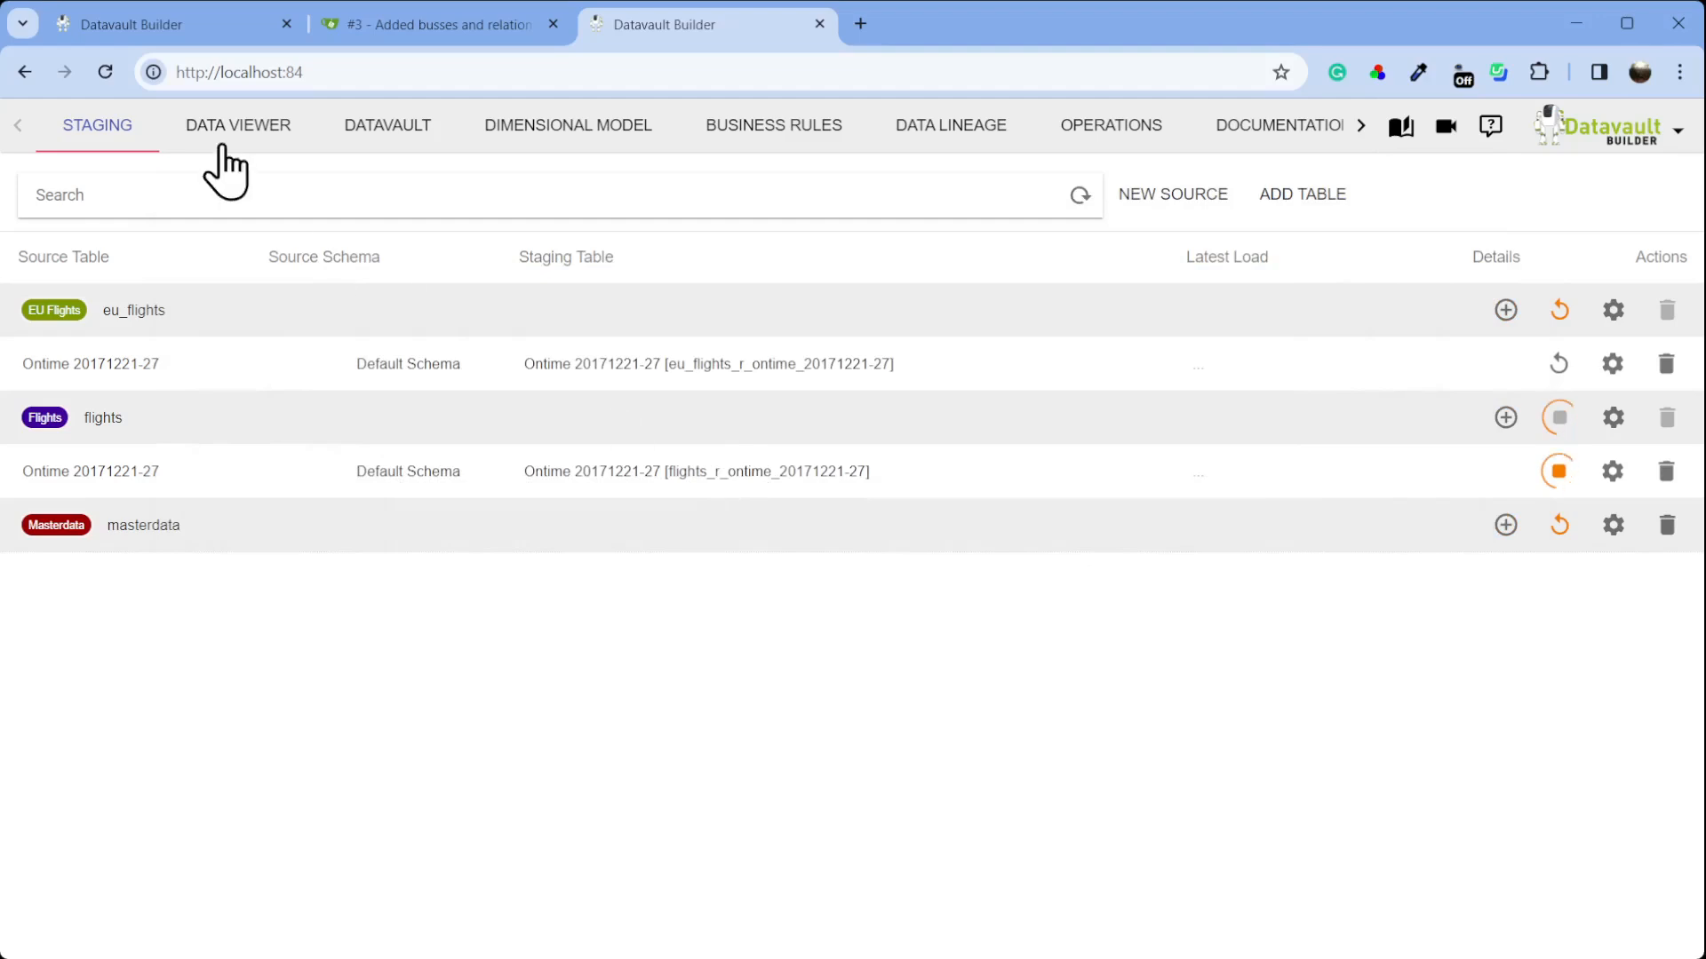
left_click(364, 129)
left_click(724, 611)
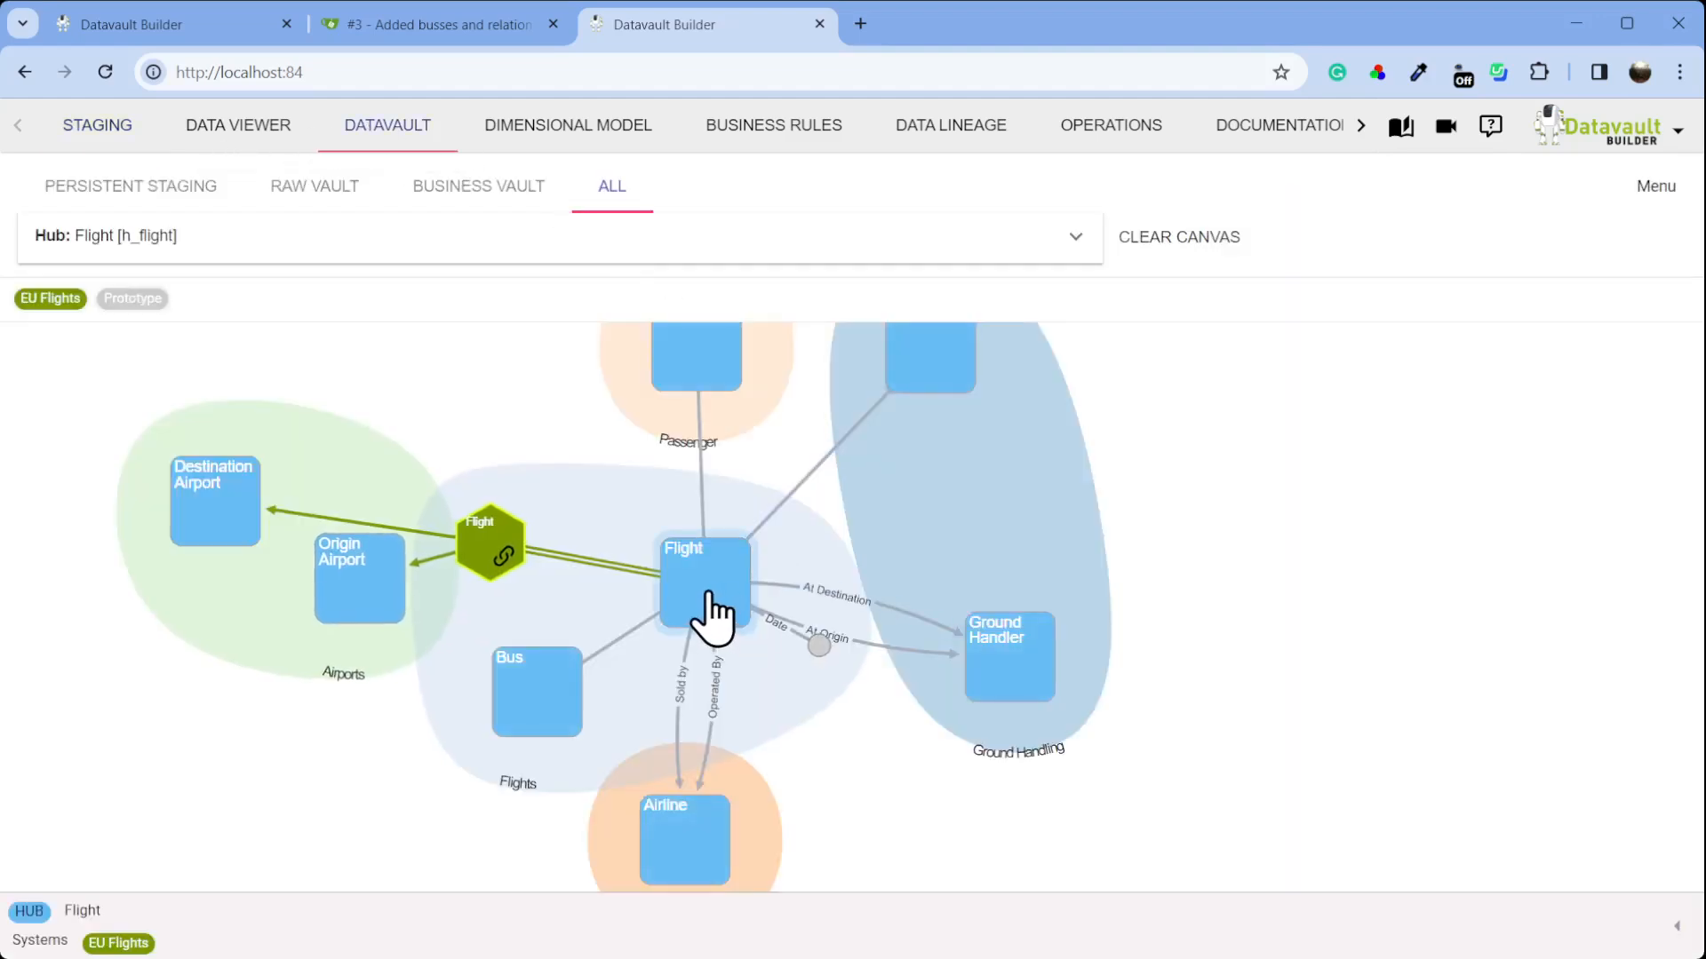
right_click(703, 588)
left_click(824, 716)
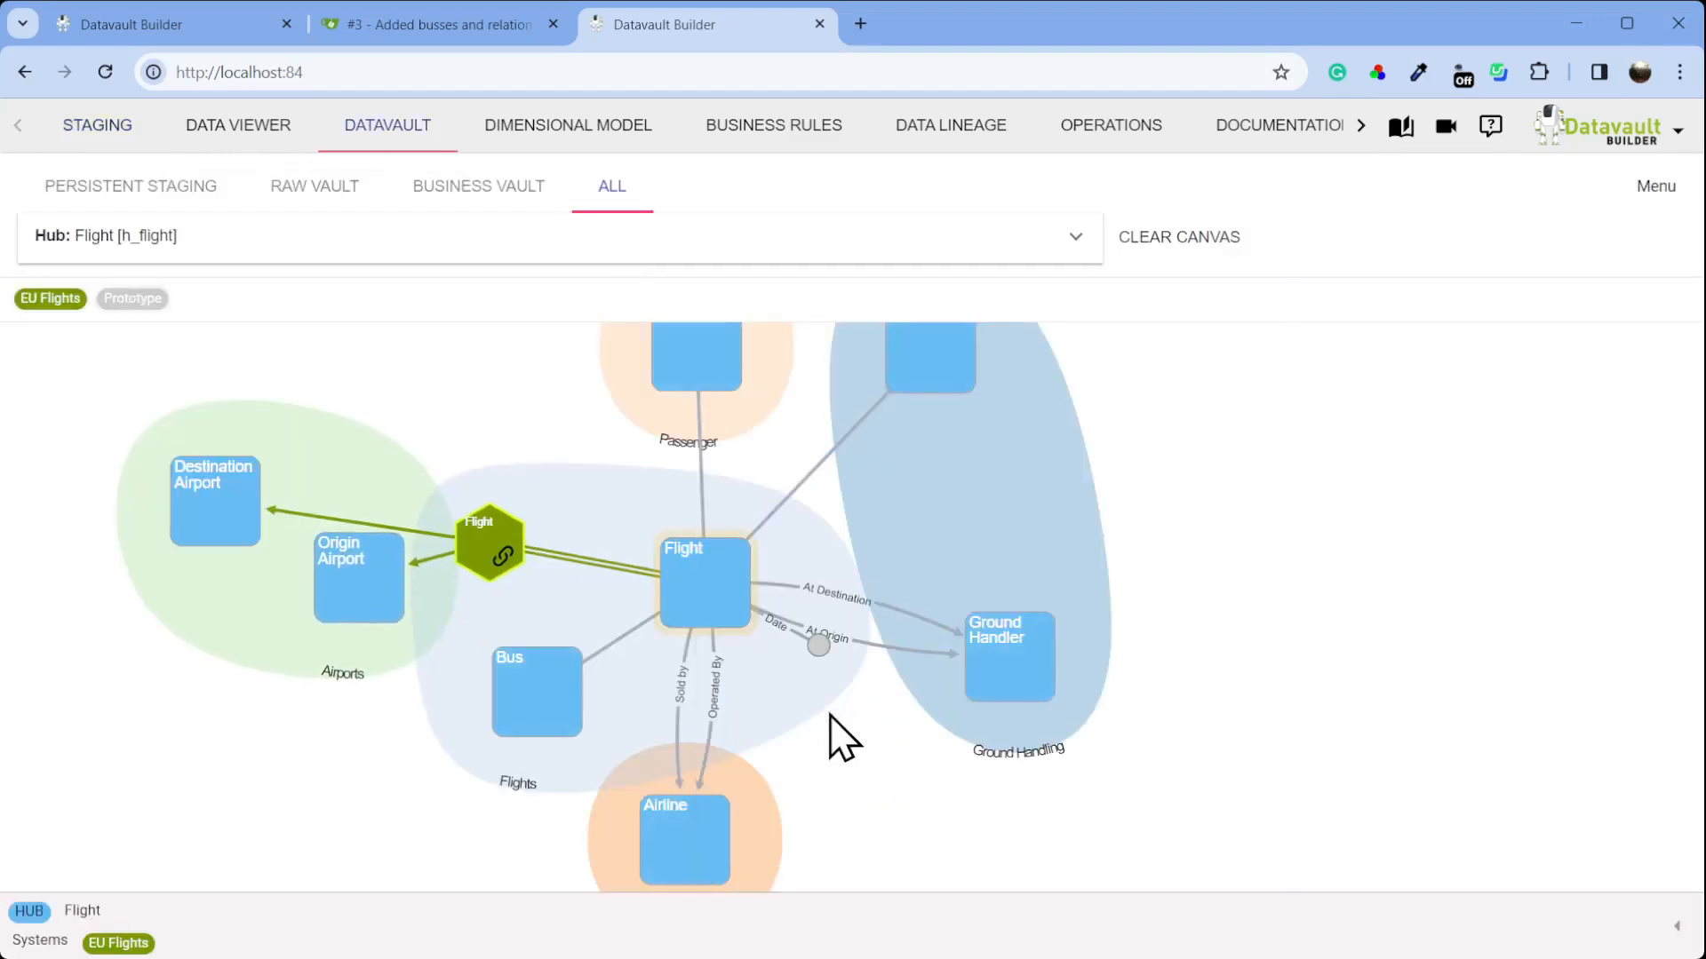
left_click(671, 315)
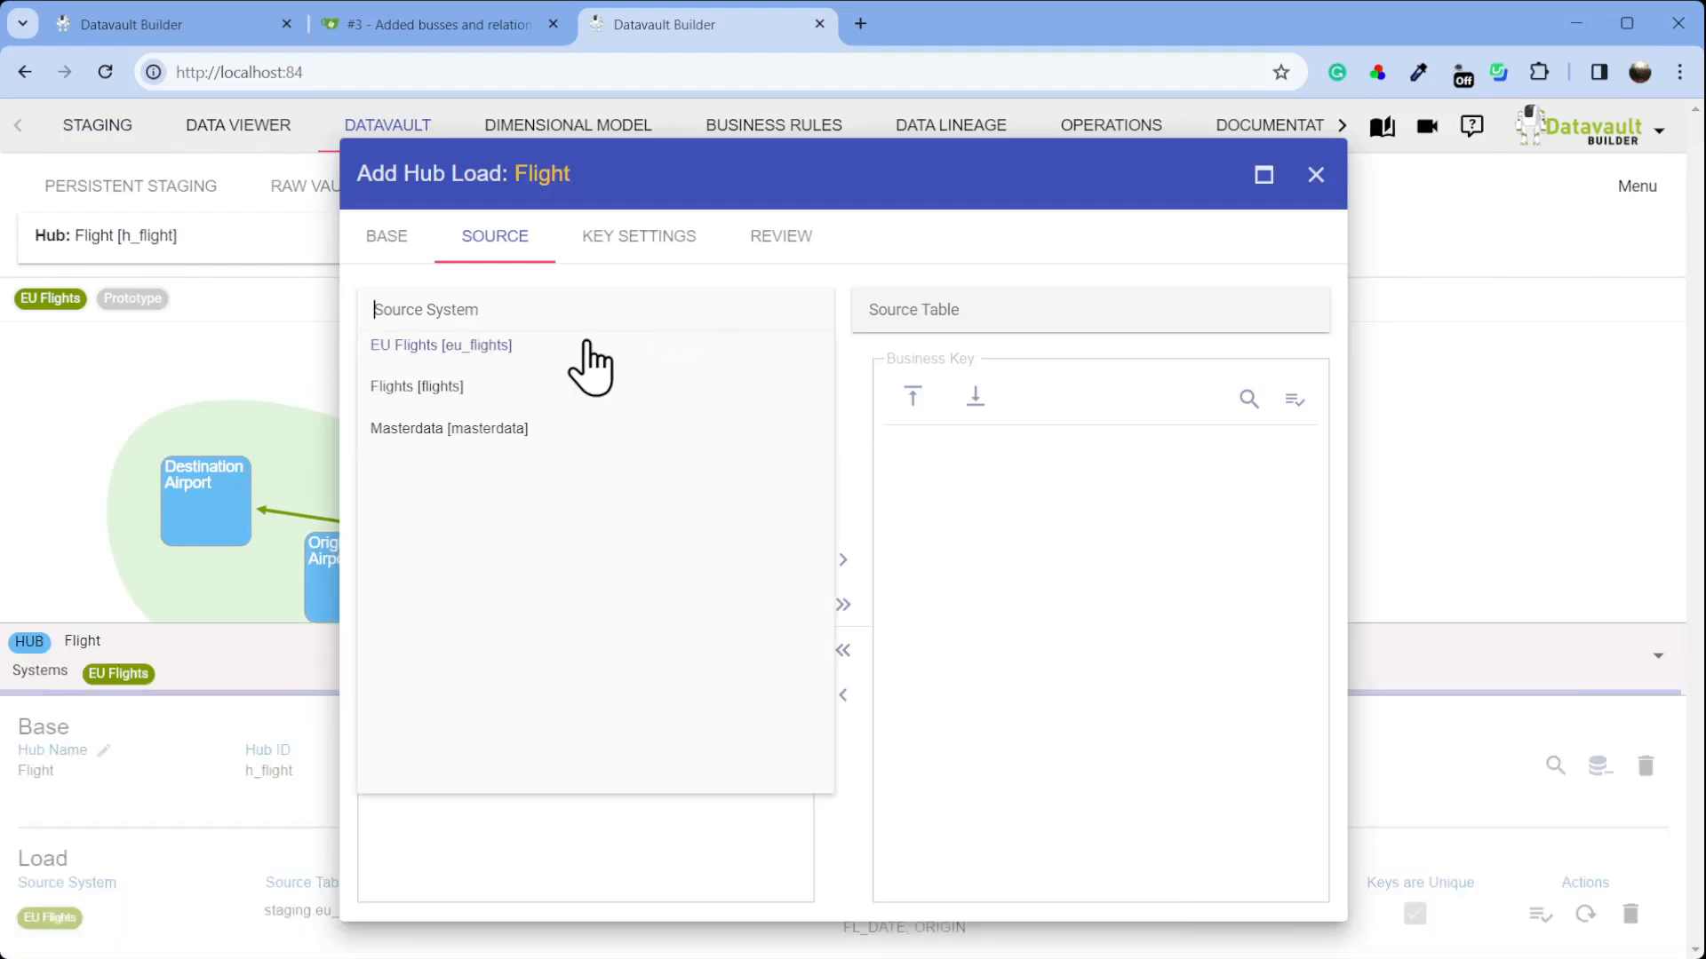
left_click(506, 388)
left_click(906, 321)
left_click(986, 381)
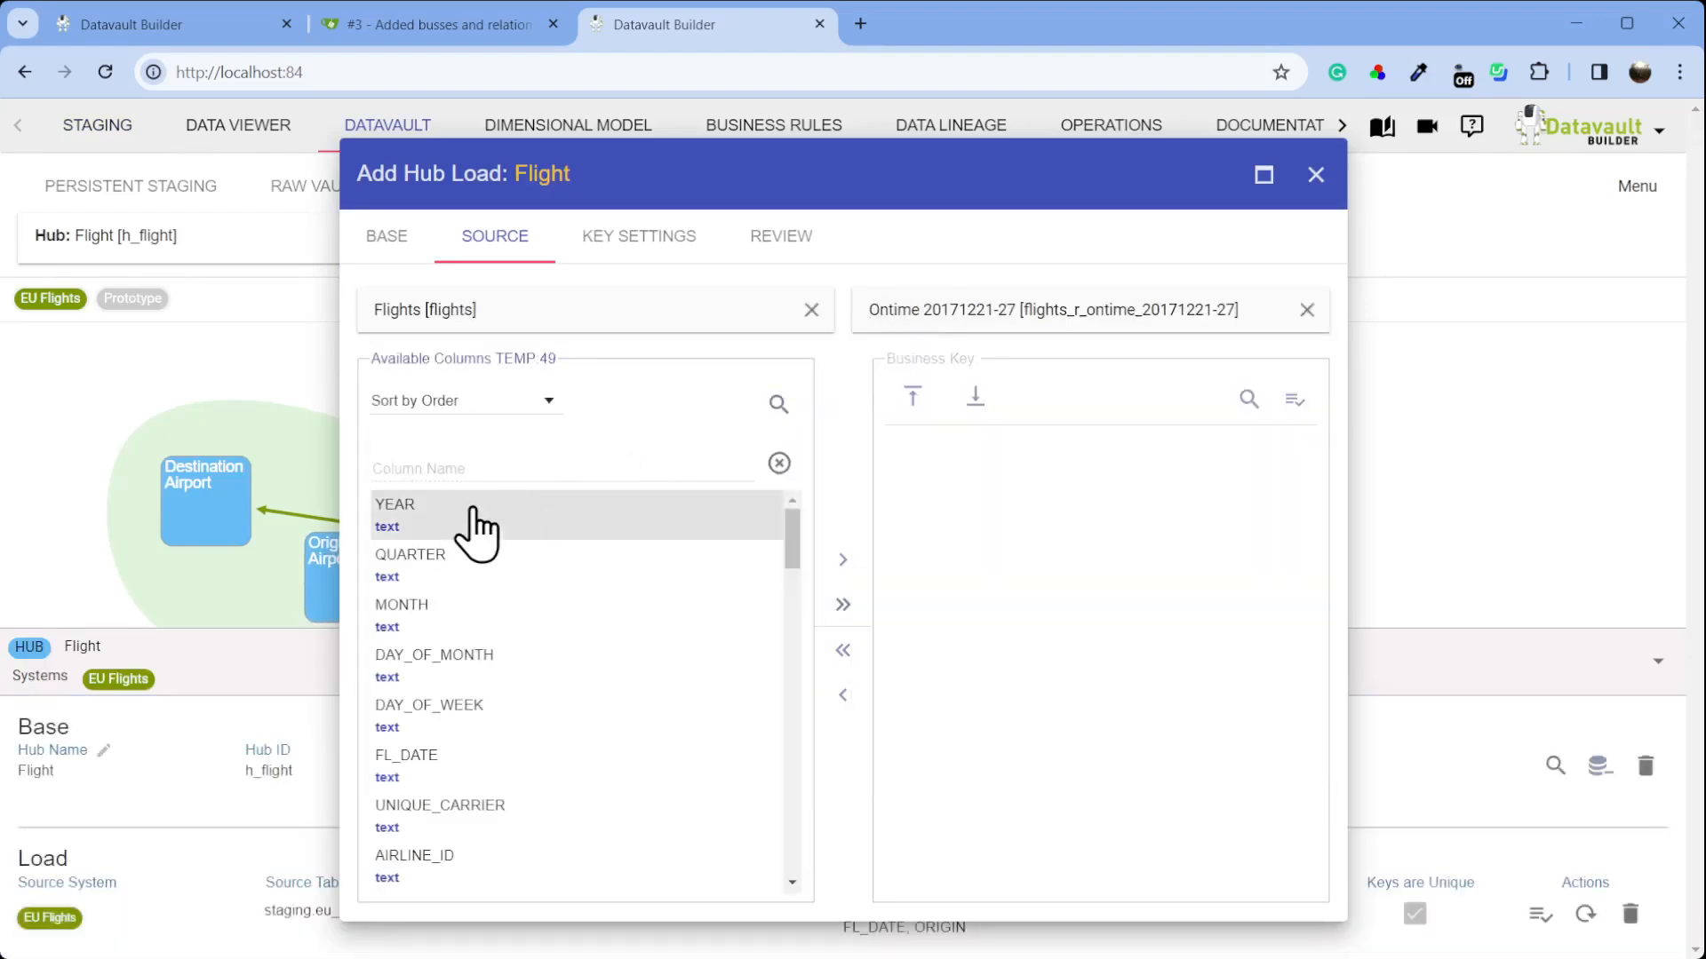
Add the columns UNIQUE_CARRIER and FL_NUM to the hub load's business key
left_click(511, 462)
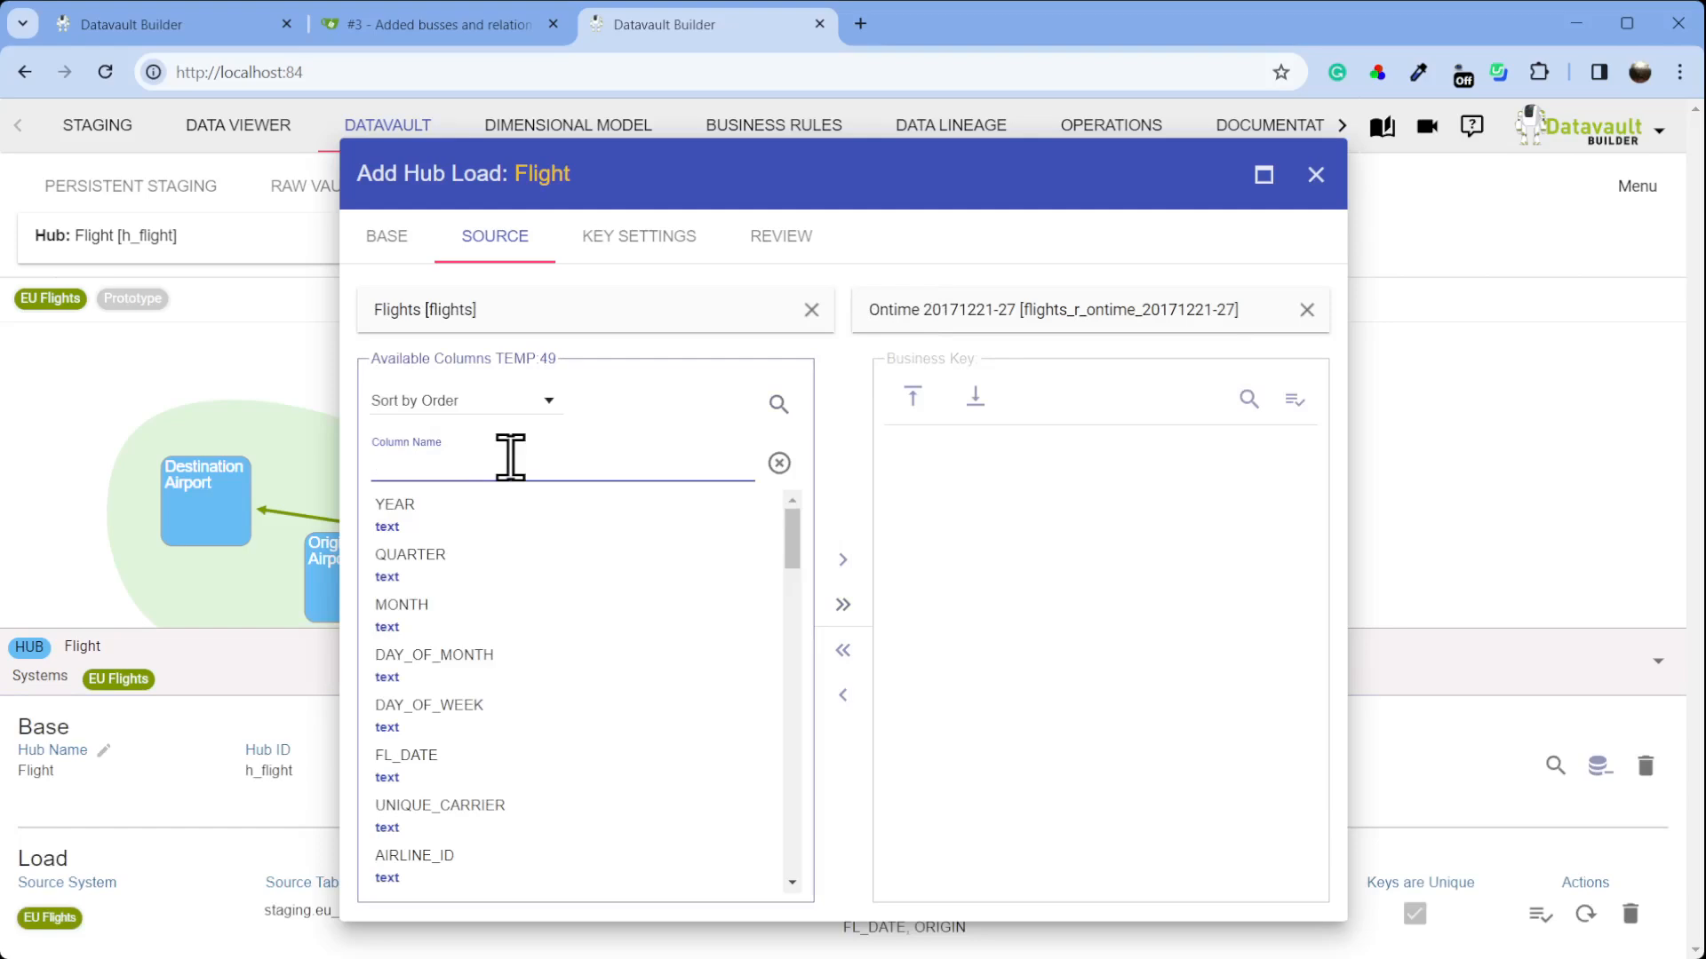
left_click_drag(898, 160, 978, 115)
left_click(597, 411)
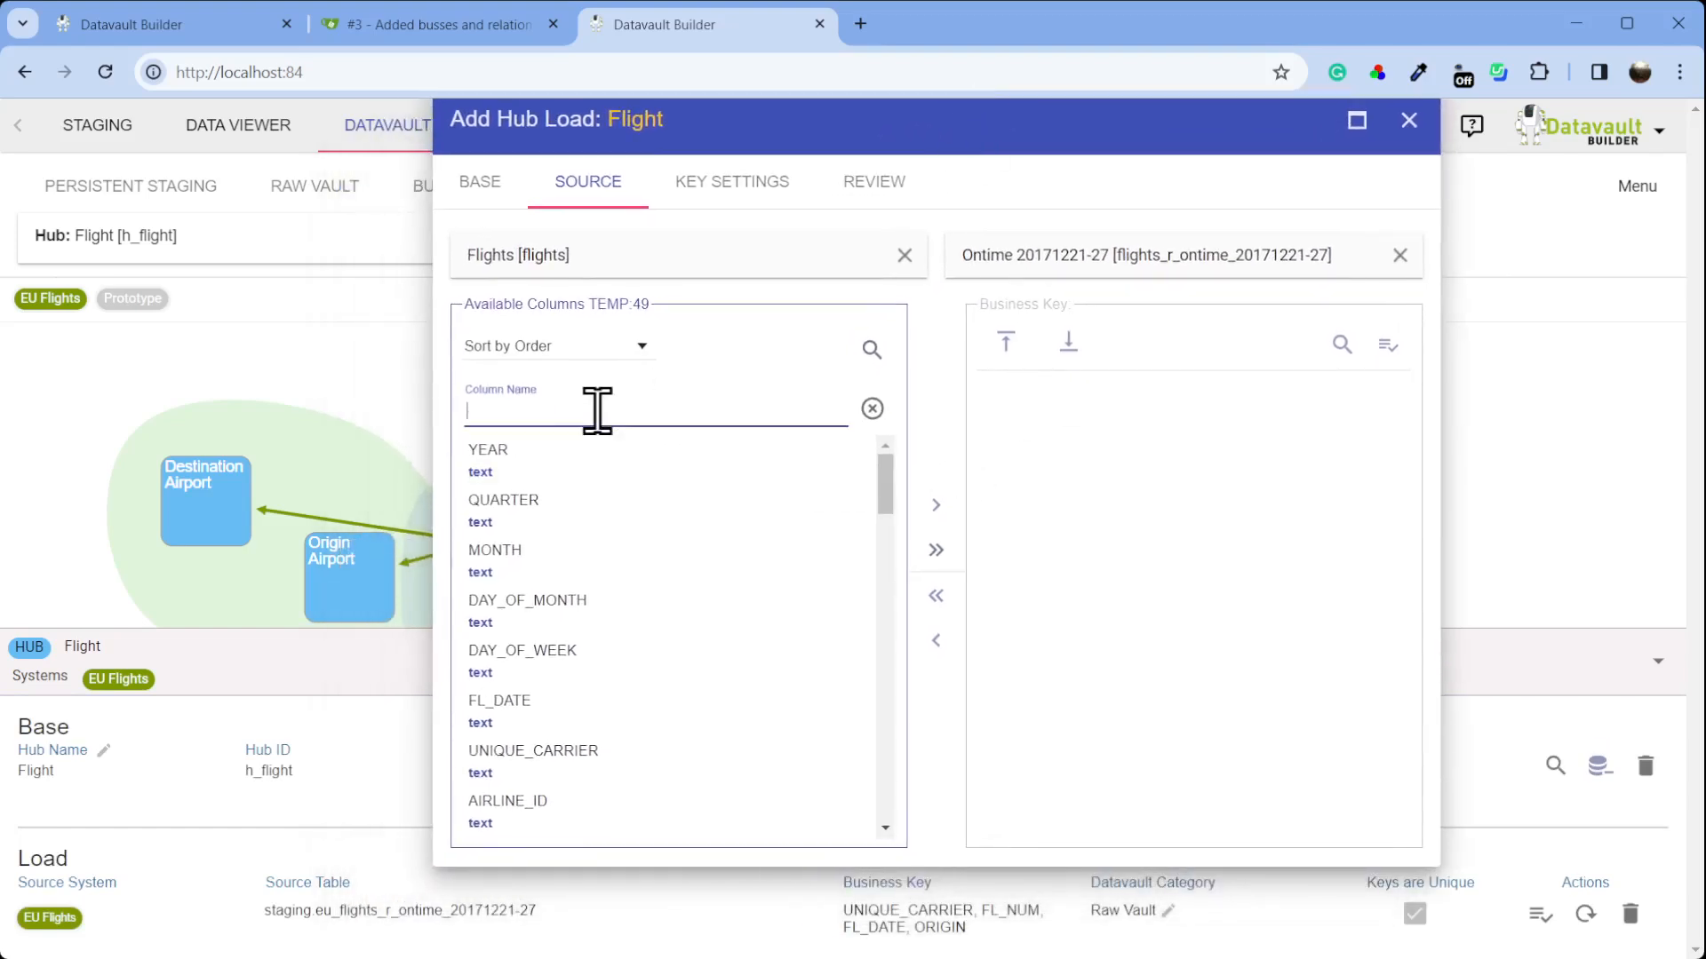
type("uni")
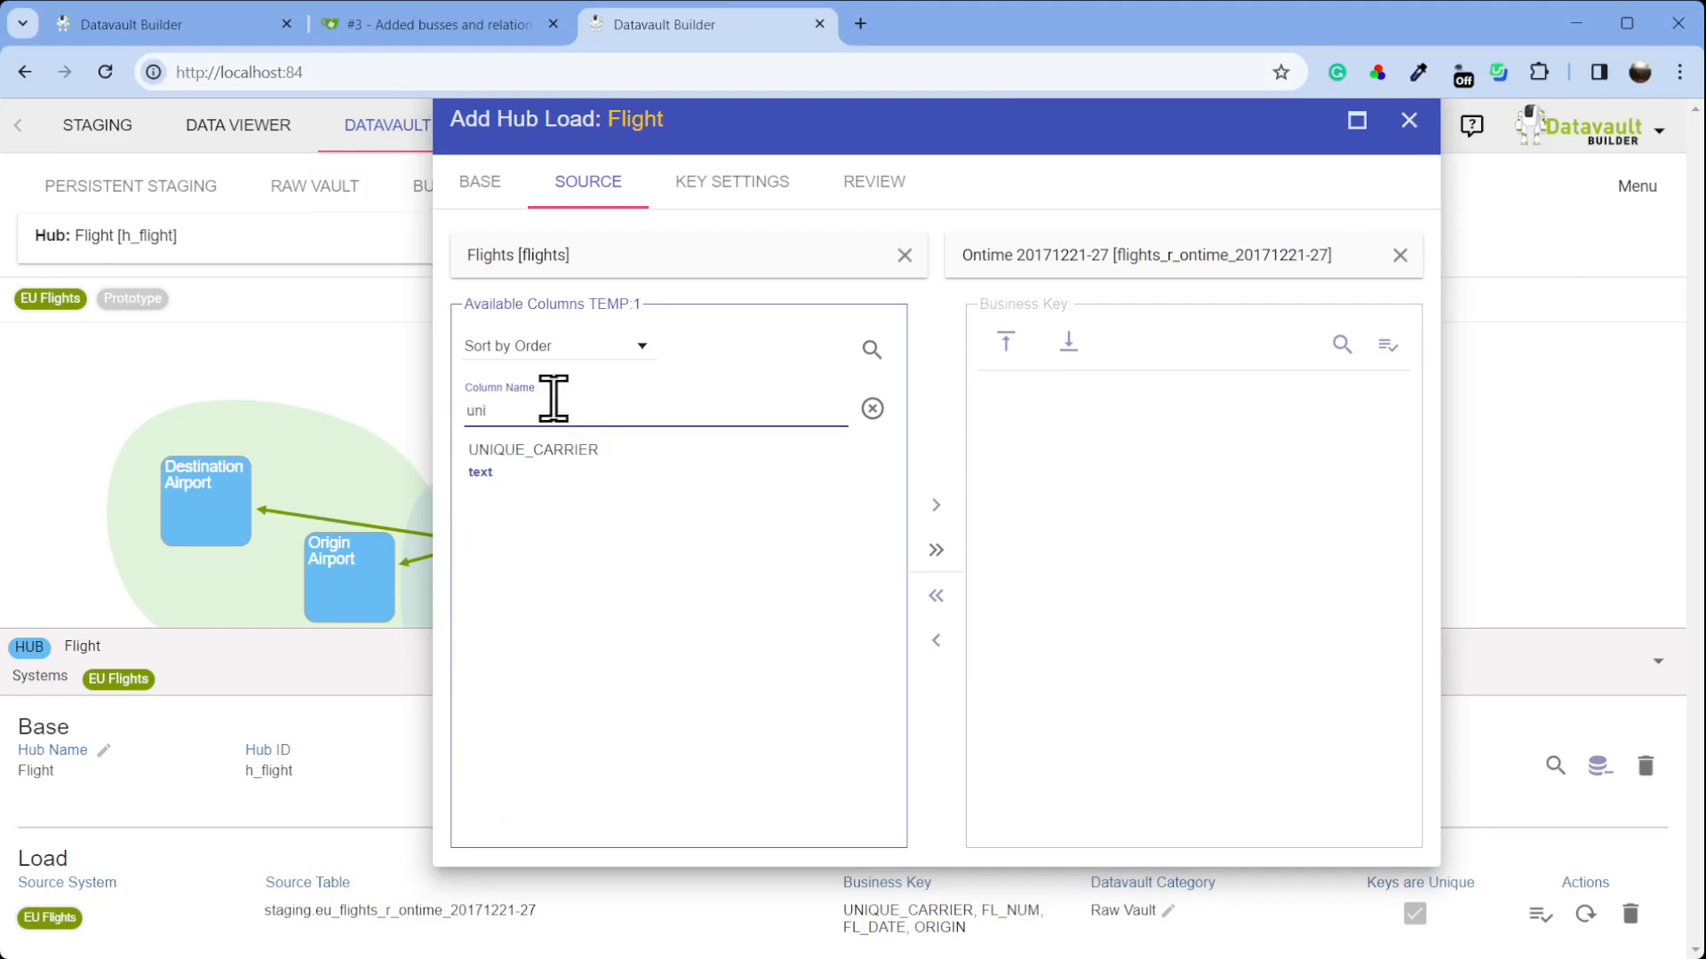
double_click(555, 460)
double_click(477, 410)
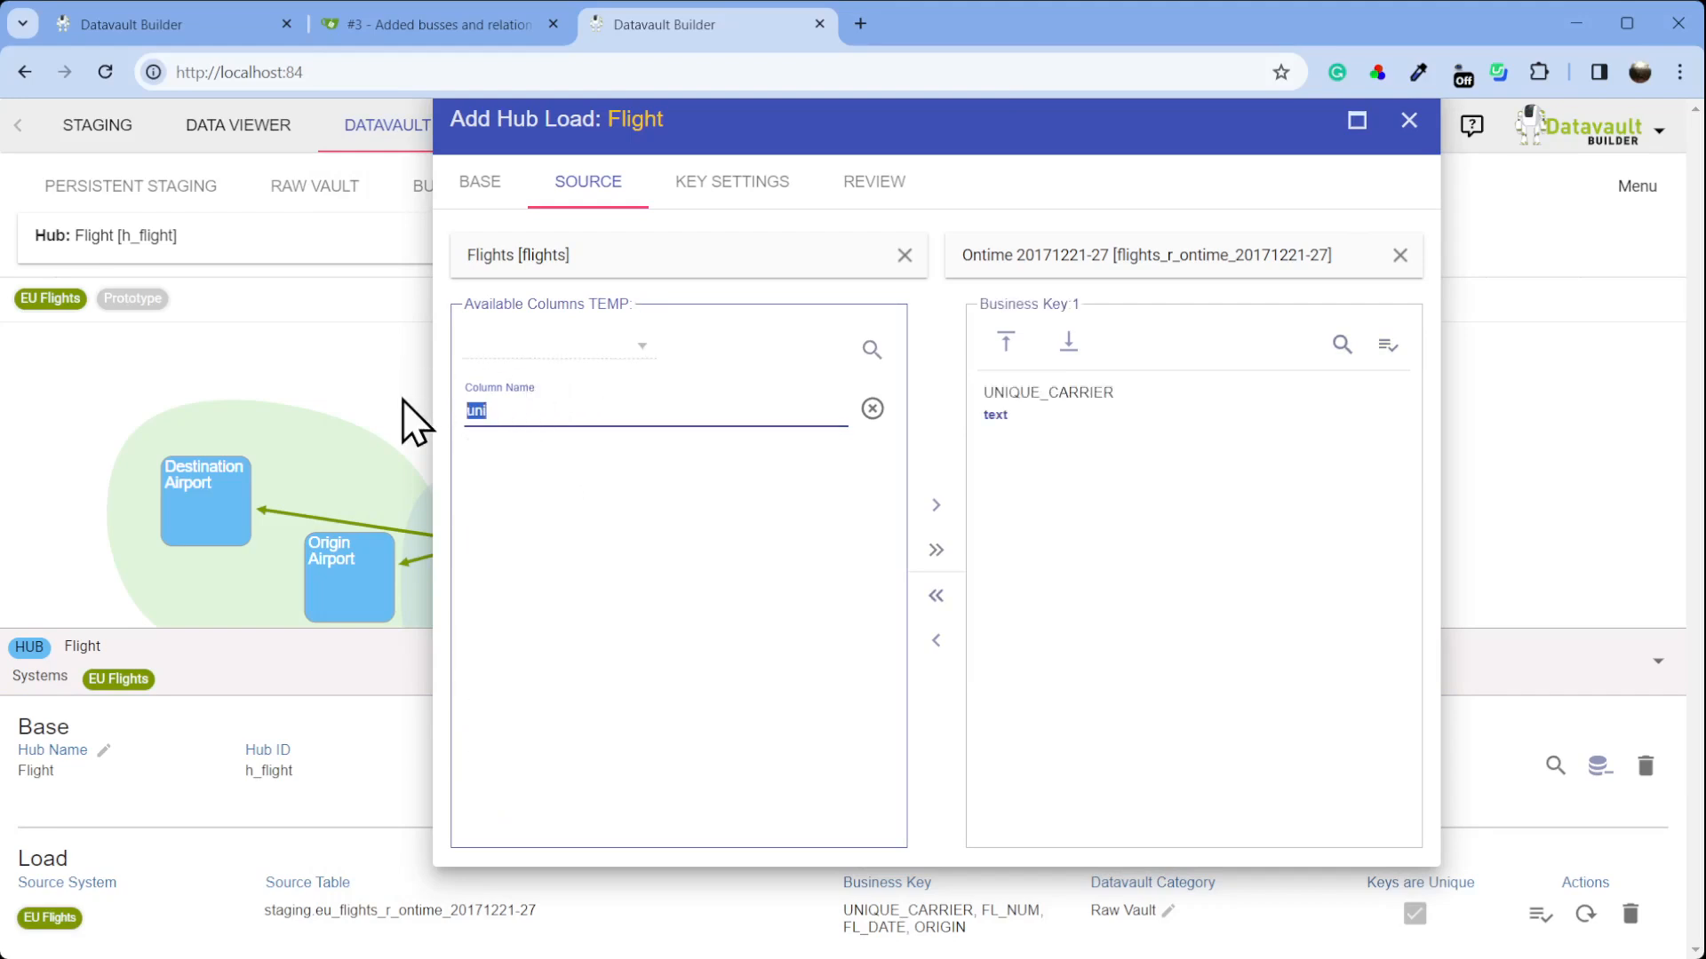
key("BackSpace")
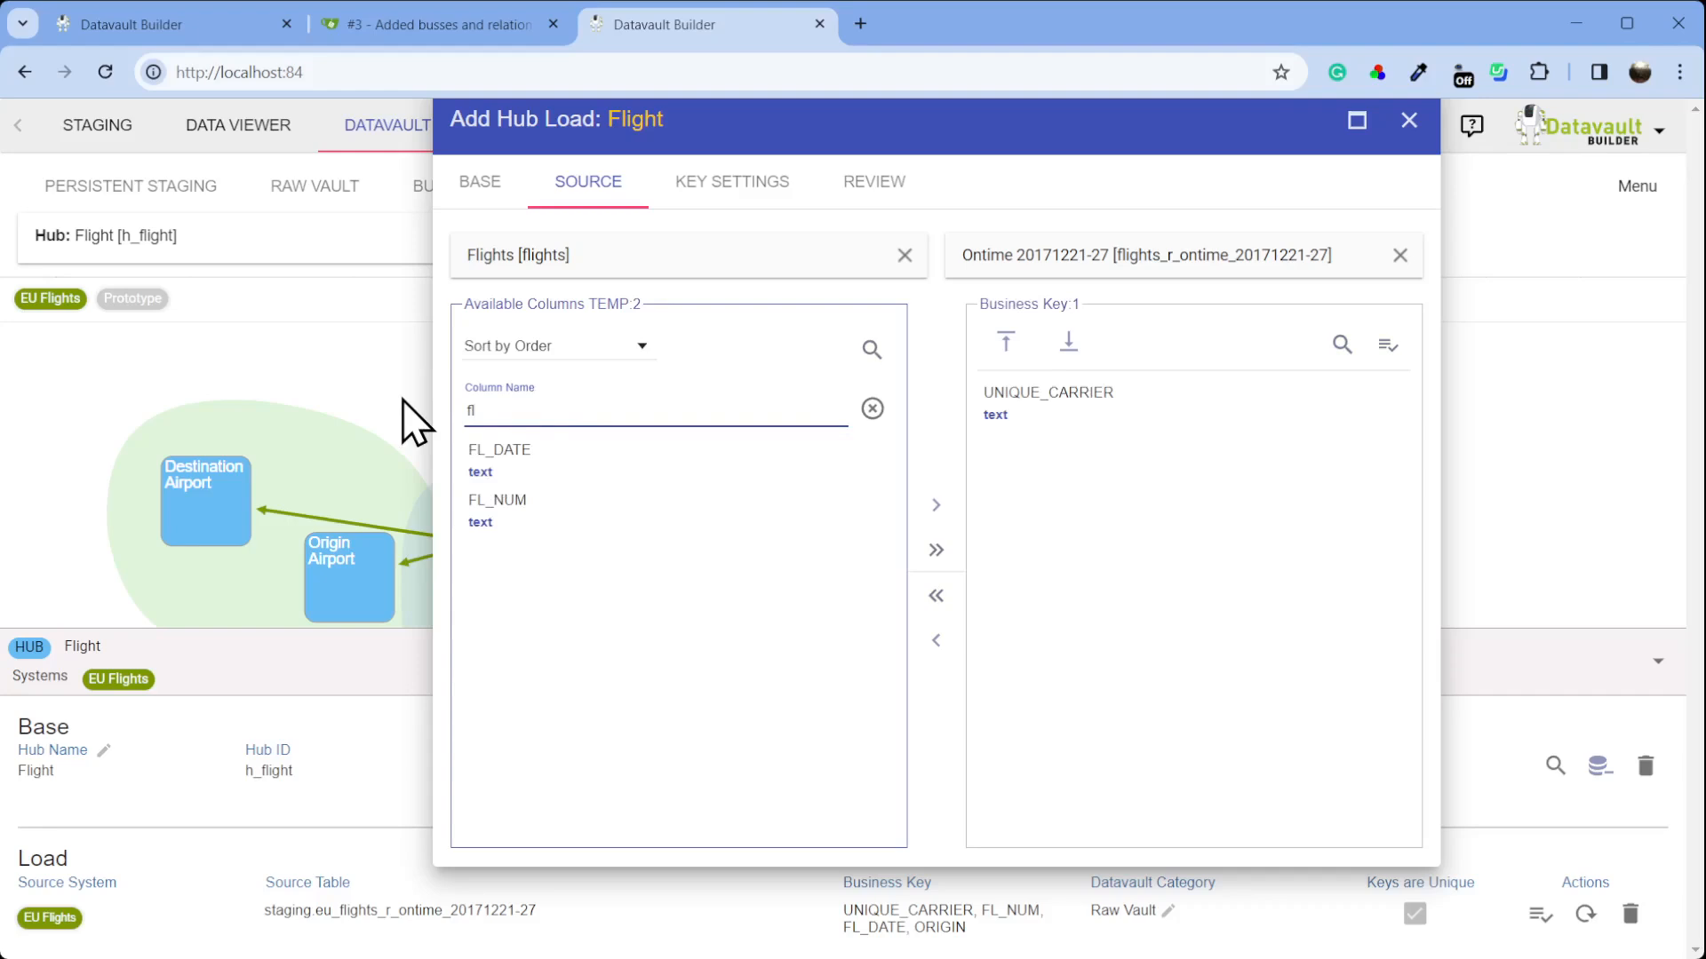
double_click(489, 520)
double_click(502, 418)
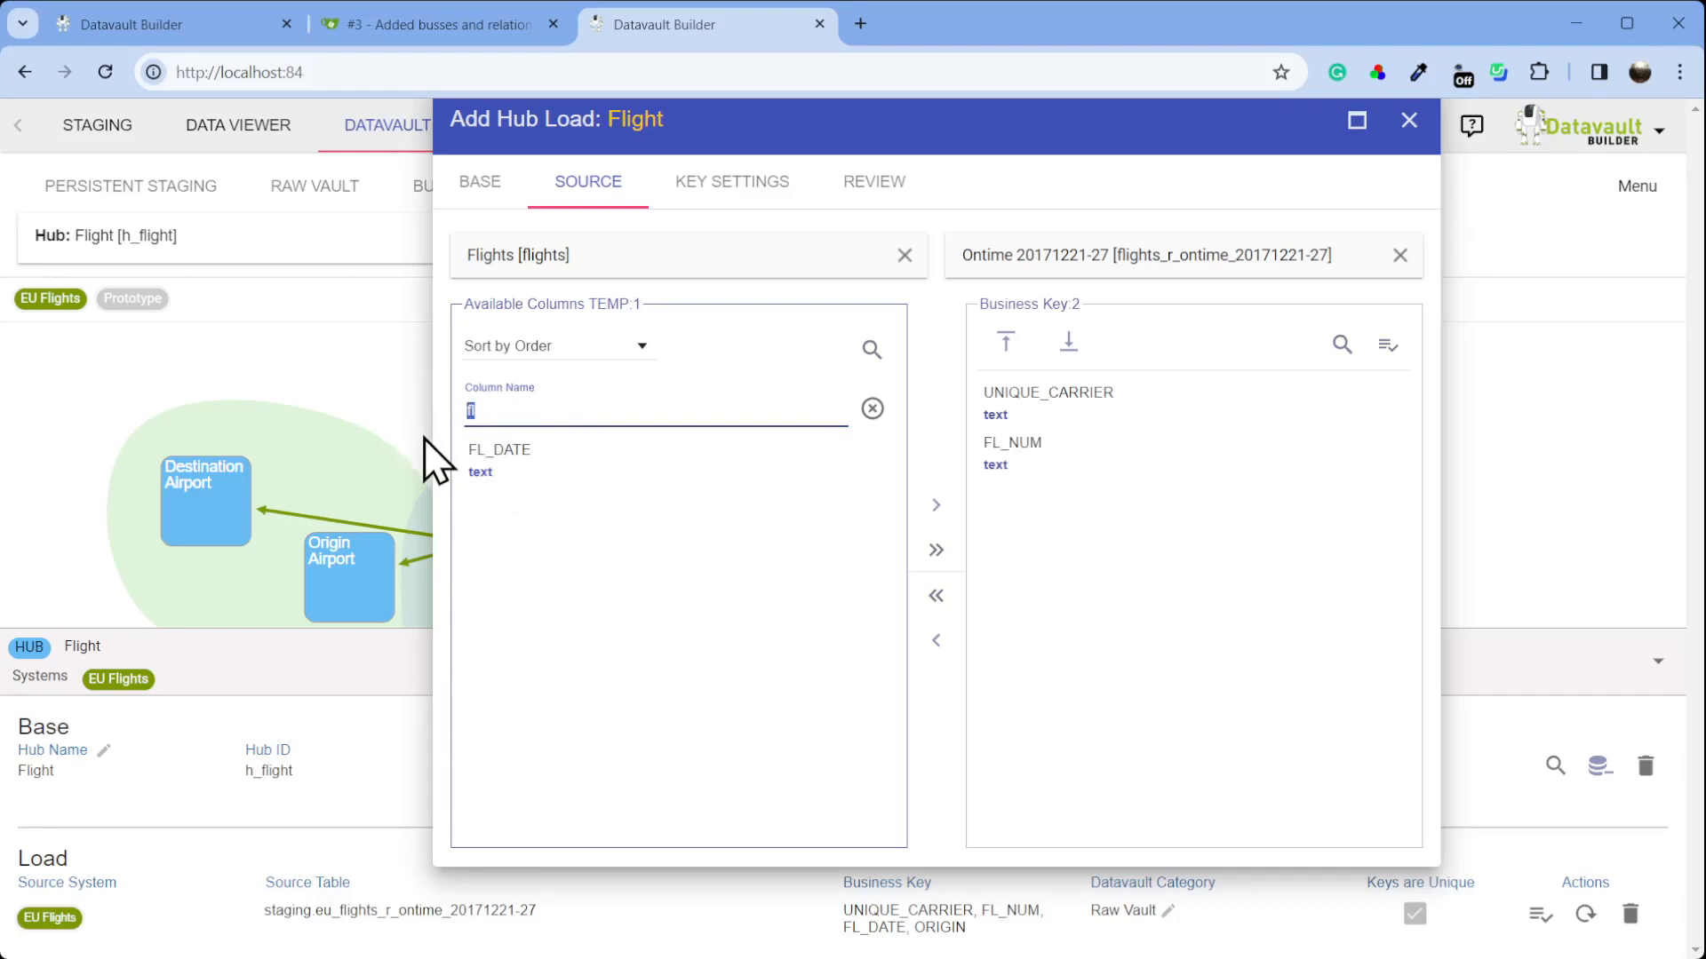
Check the selected business key for uniqueness and open its data preview
left_click(1388, 345)
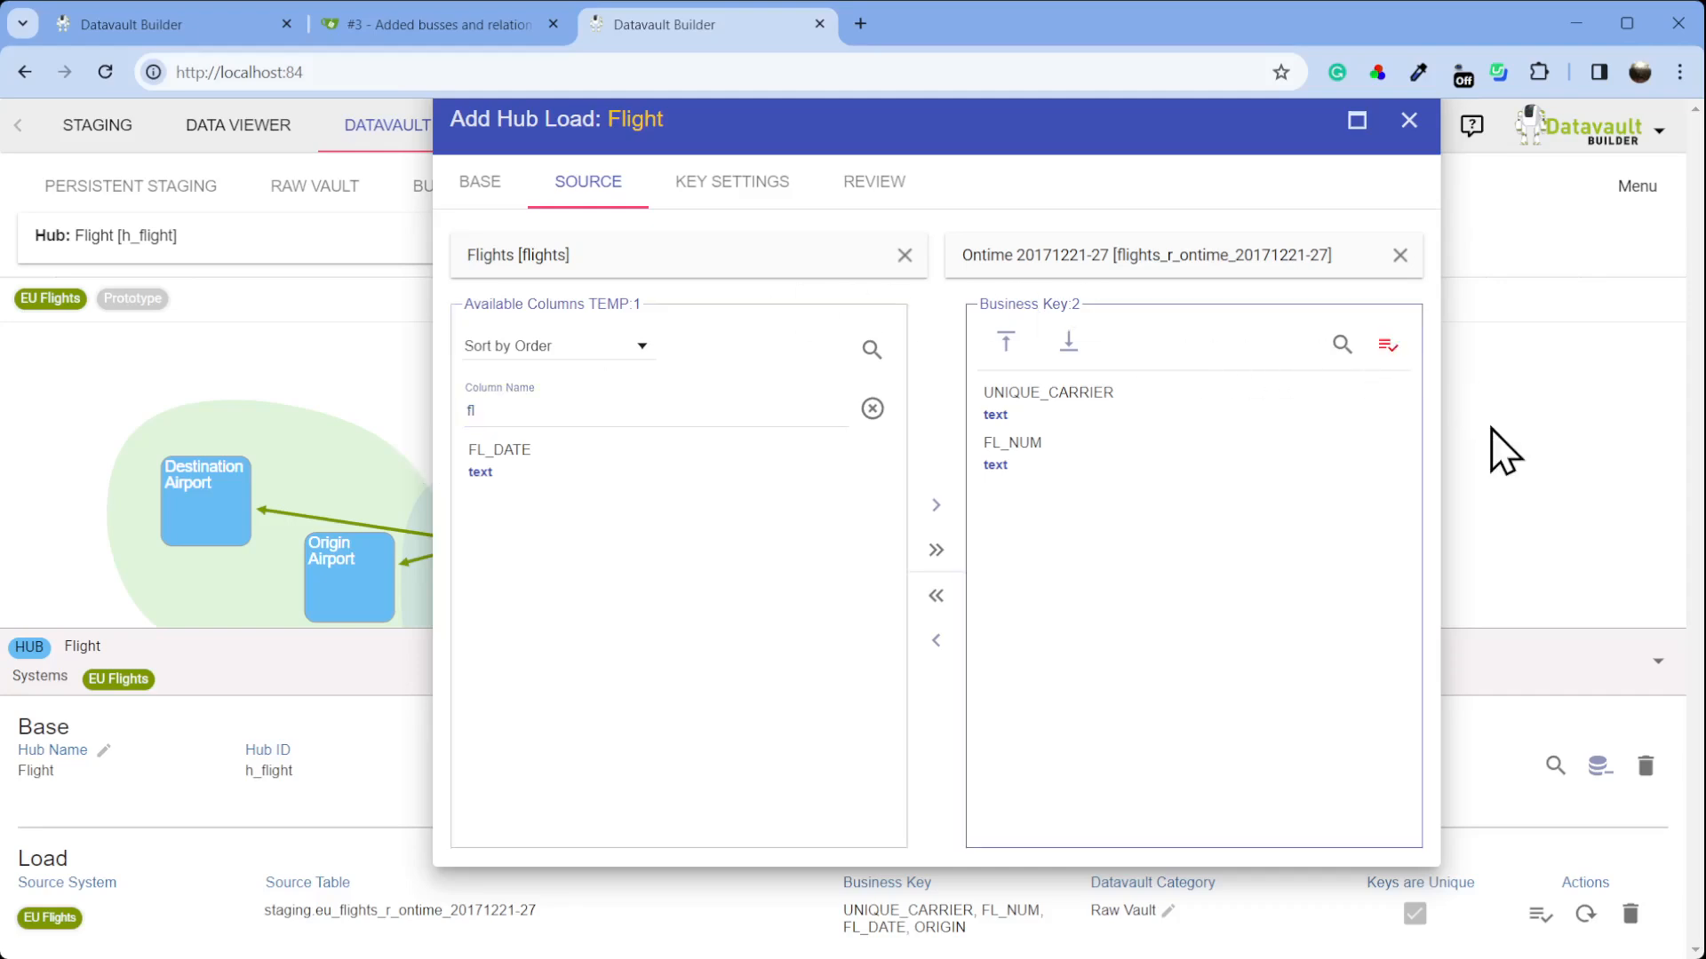
left_click(1397, 407)
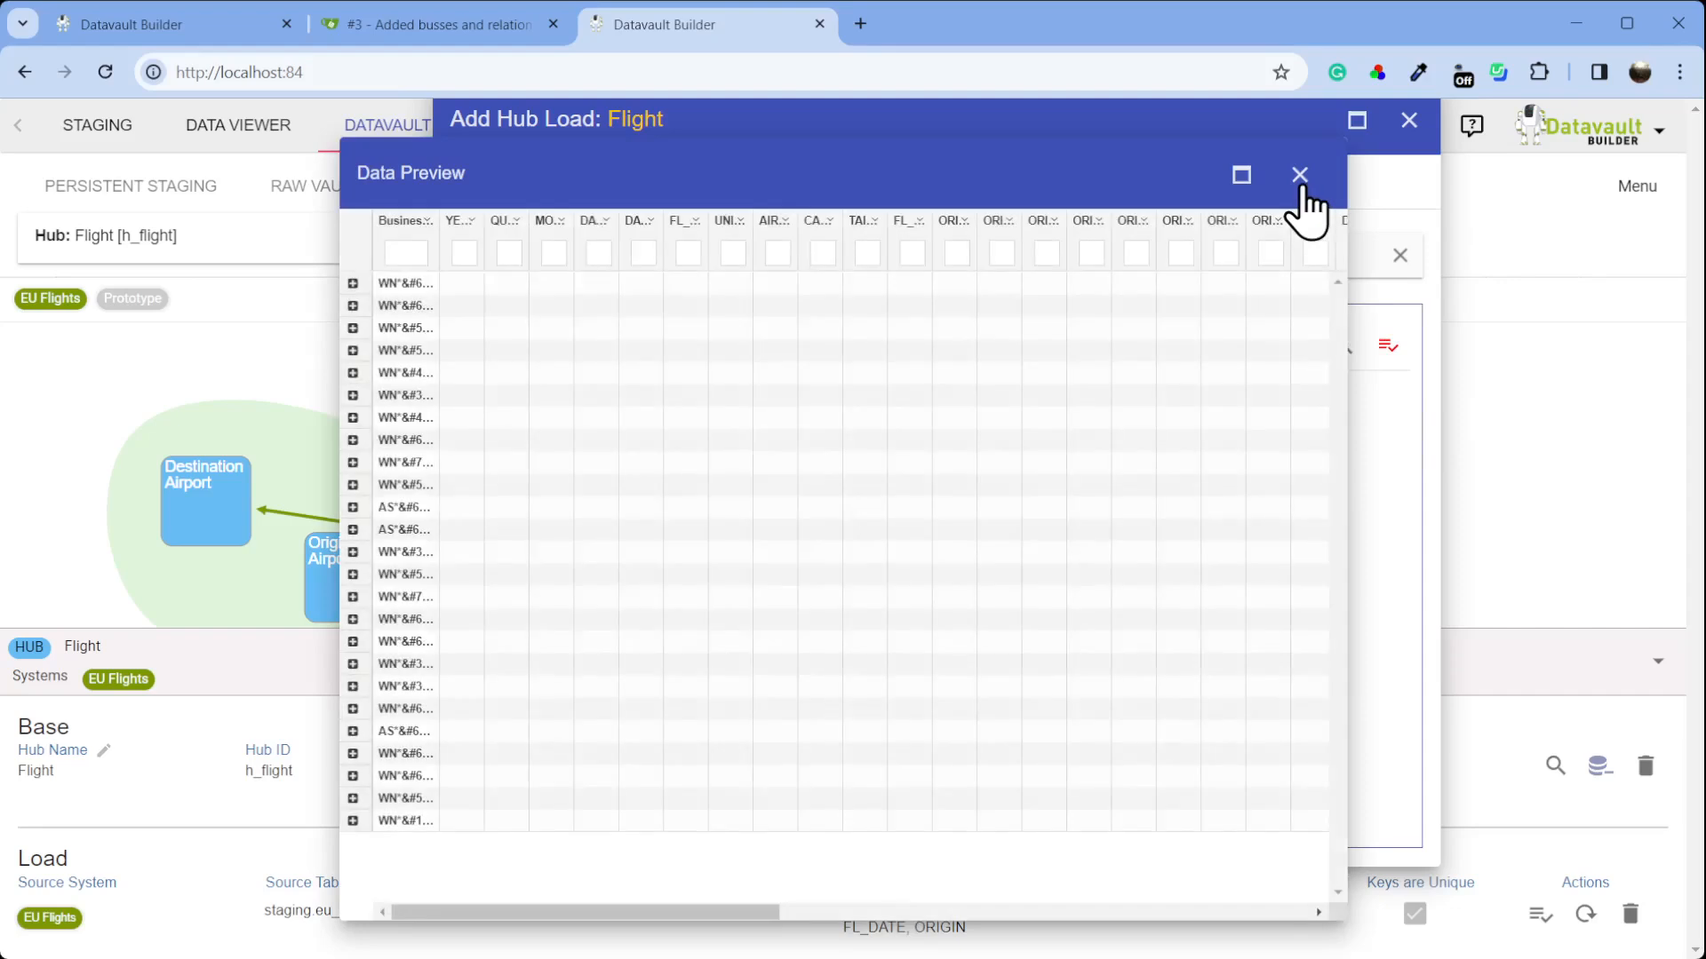
Add the column FL_DATE to the hub load's business key and check the key for uniqueness again
left_click(1299, 175)
type("date")
double_click(628, 463)
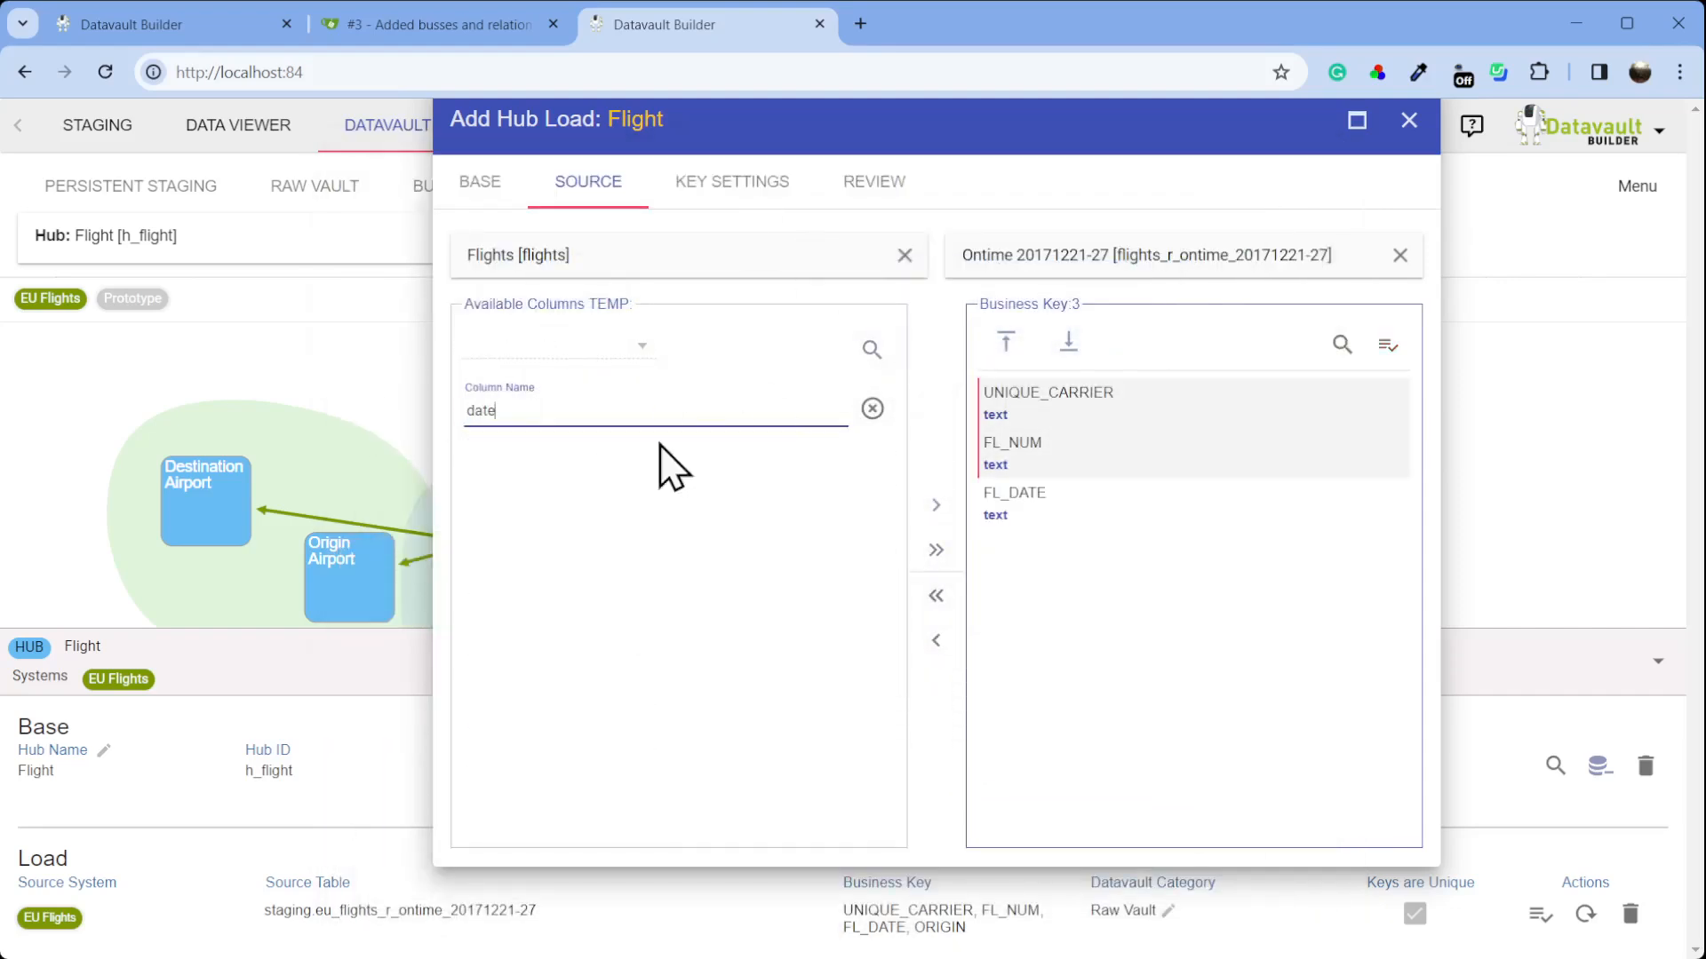
left_click(1396, 345)
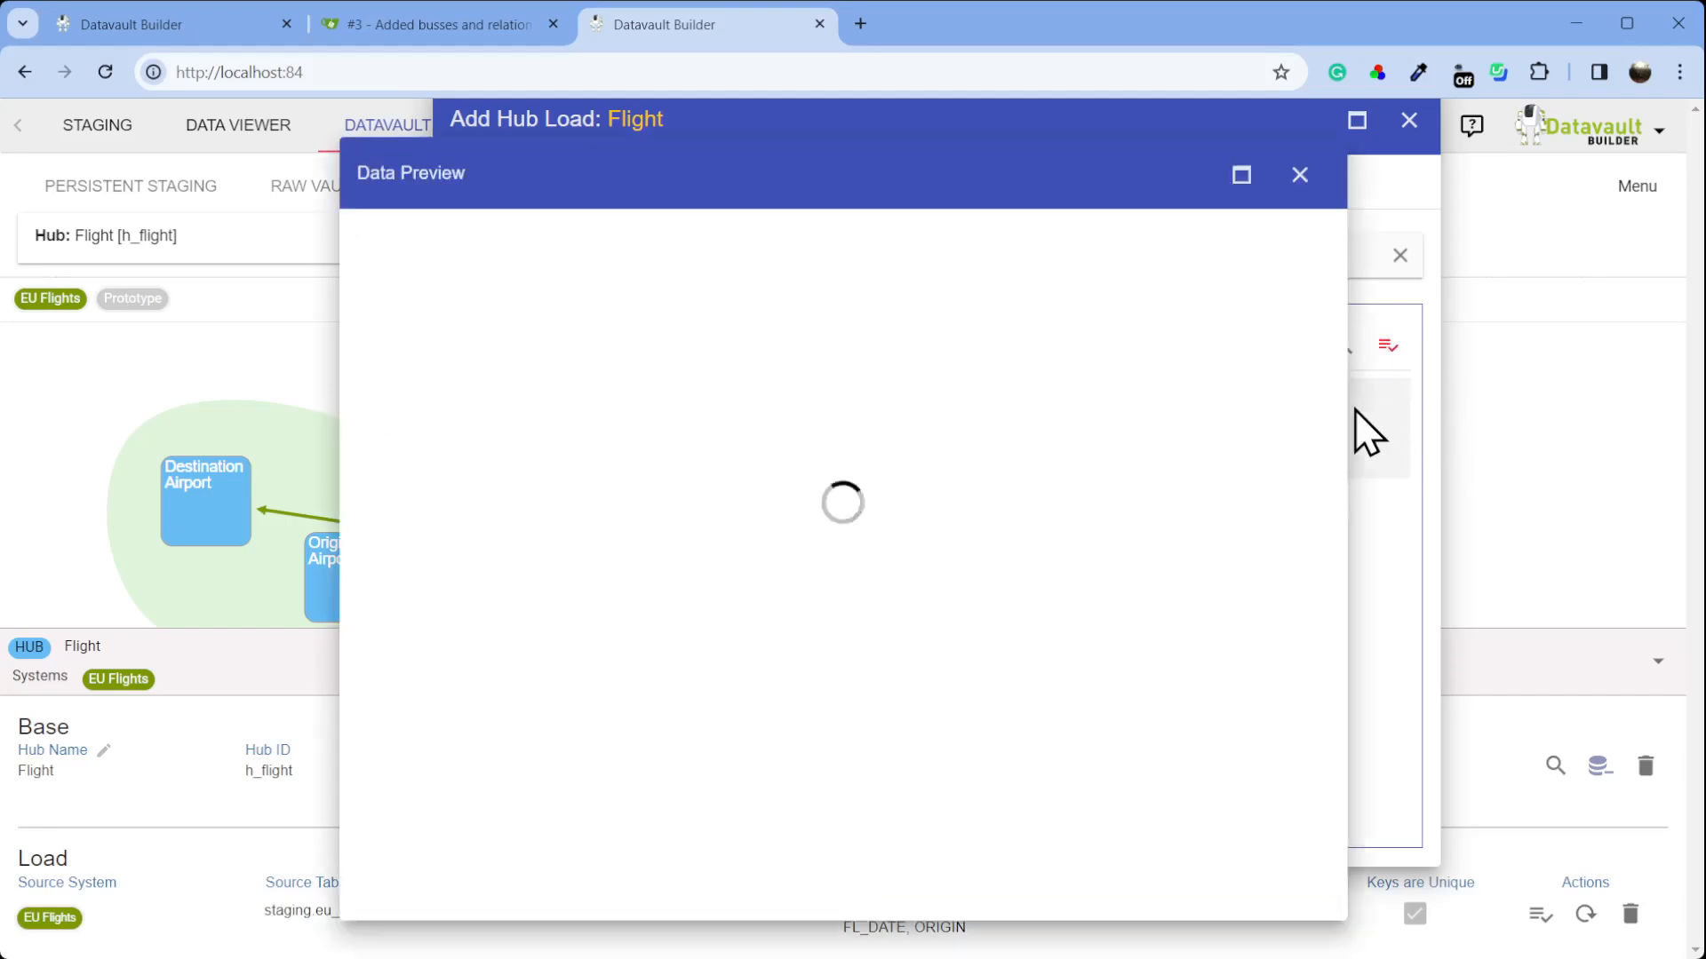
left_click(1298, 175)
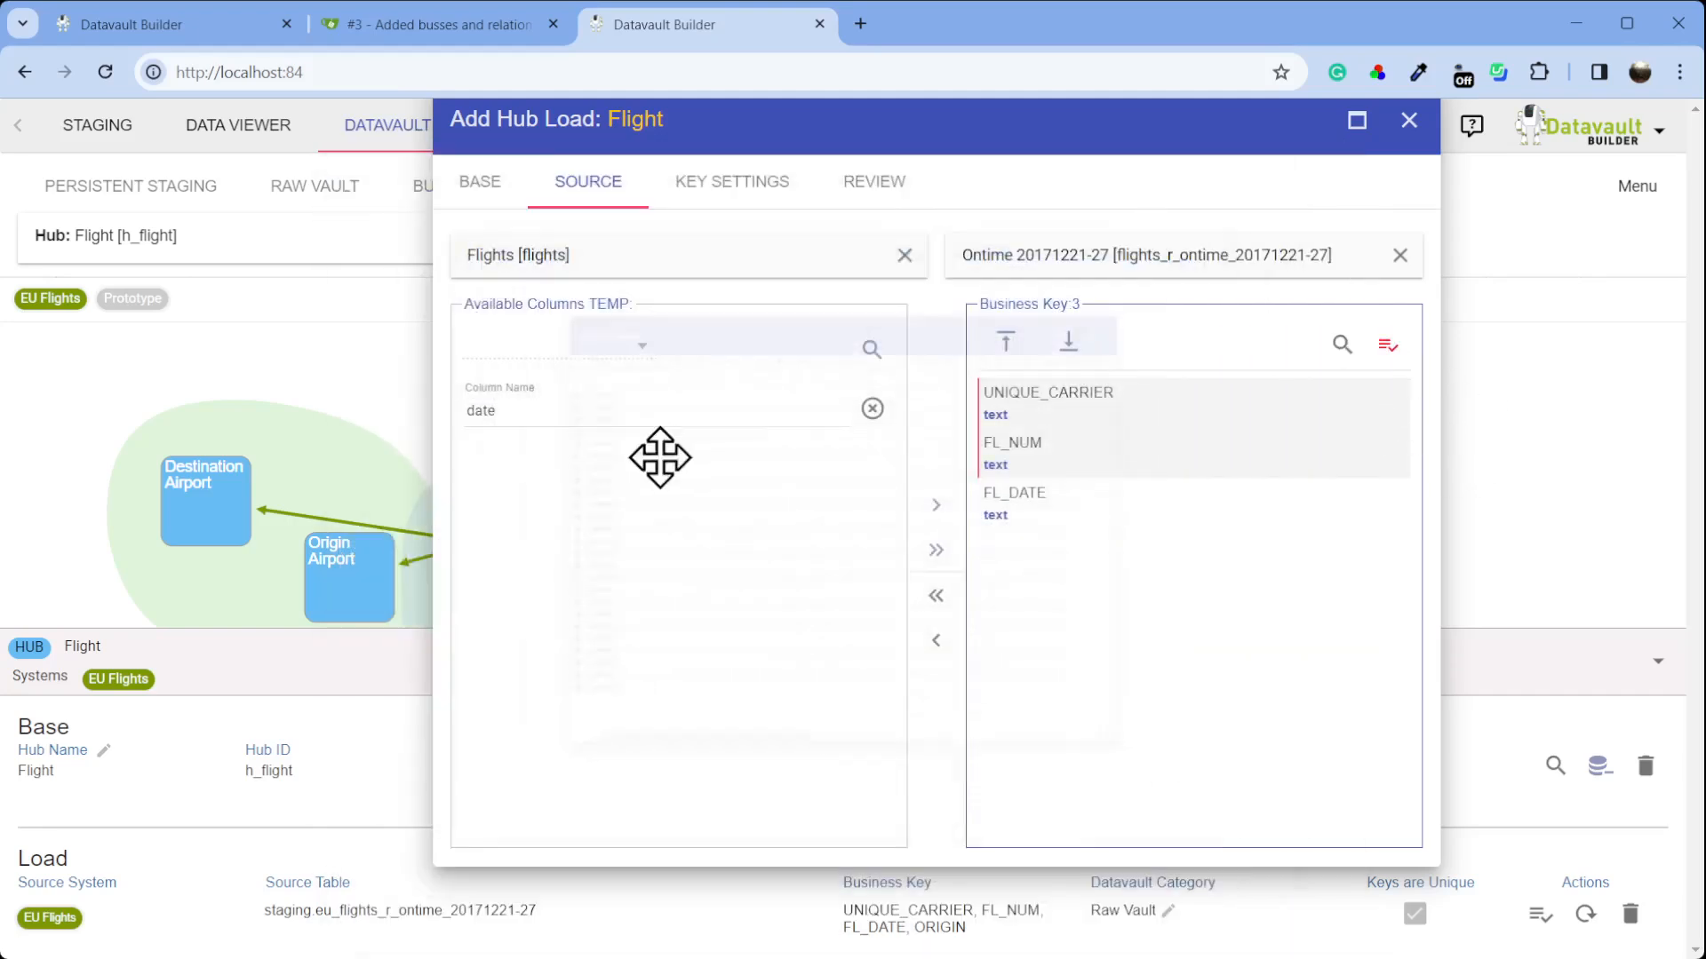
Add the column ORIGIN to the business key as well and recheck the key's uniqueness
left_click_drag(597, 426, 292, 437)
type("ori")
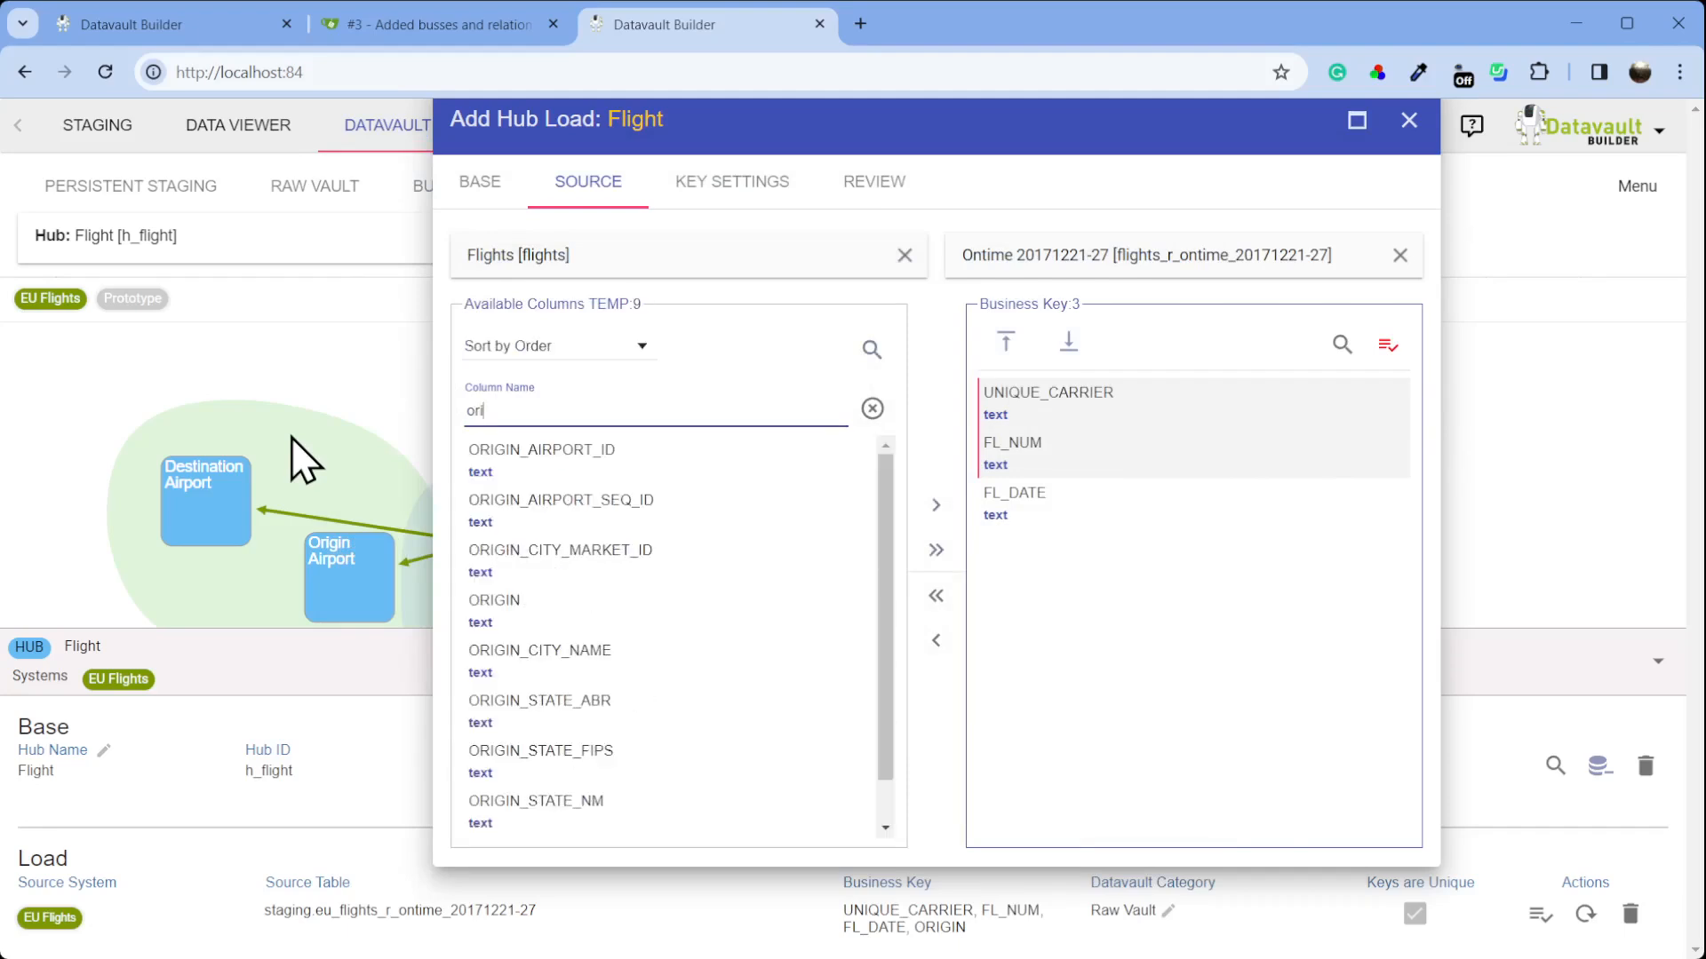
double_click(558, 607)
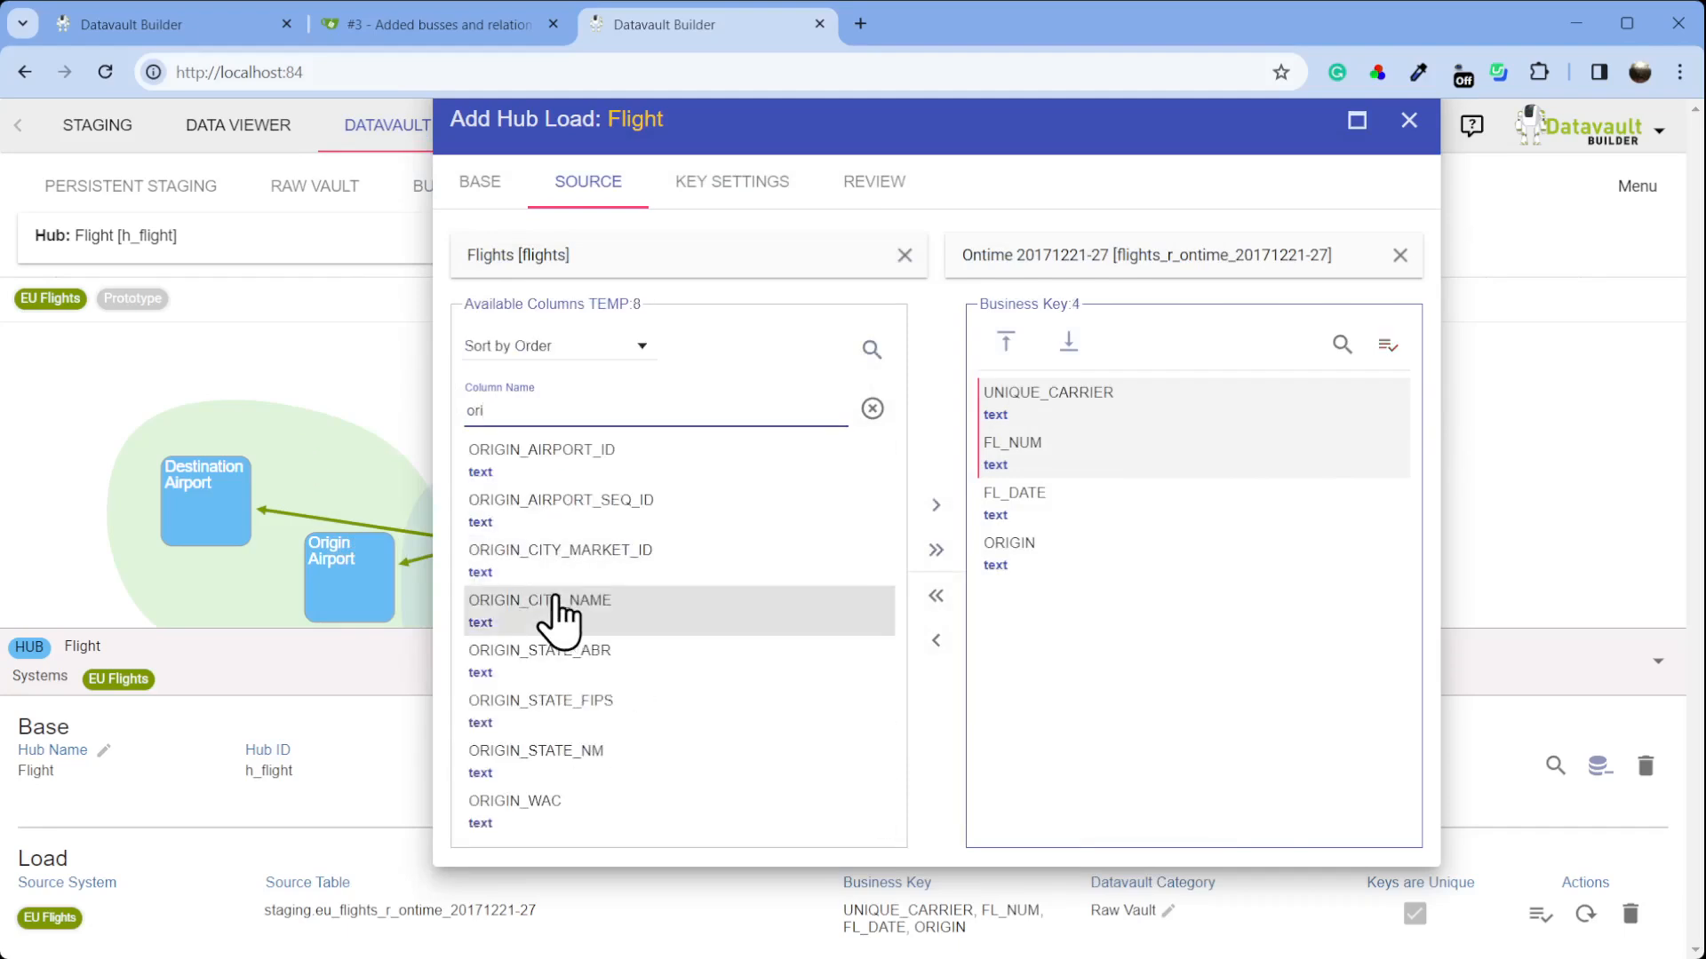
left_click(1386, 348)
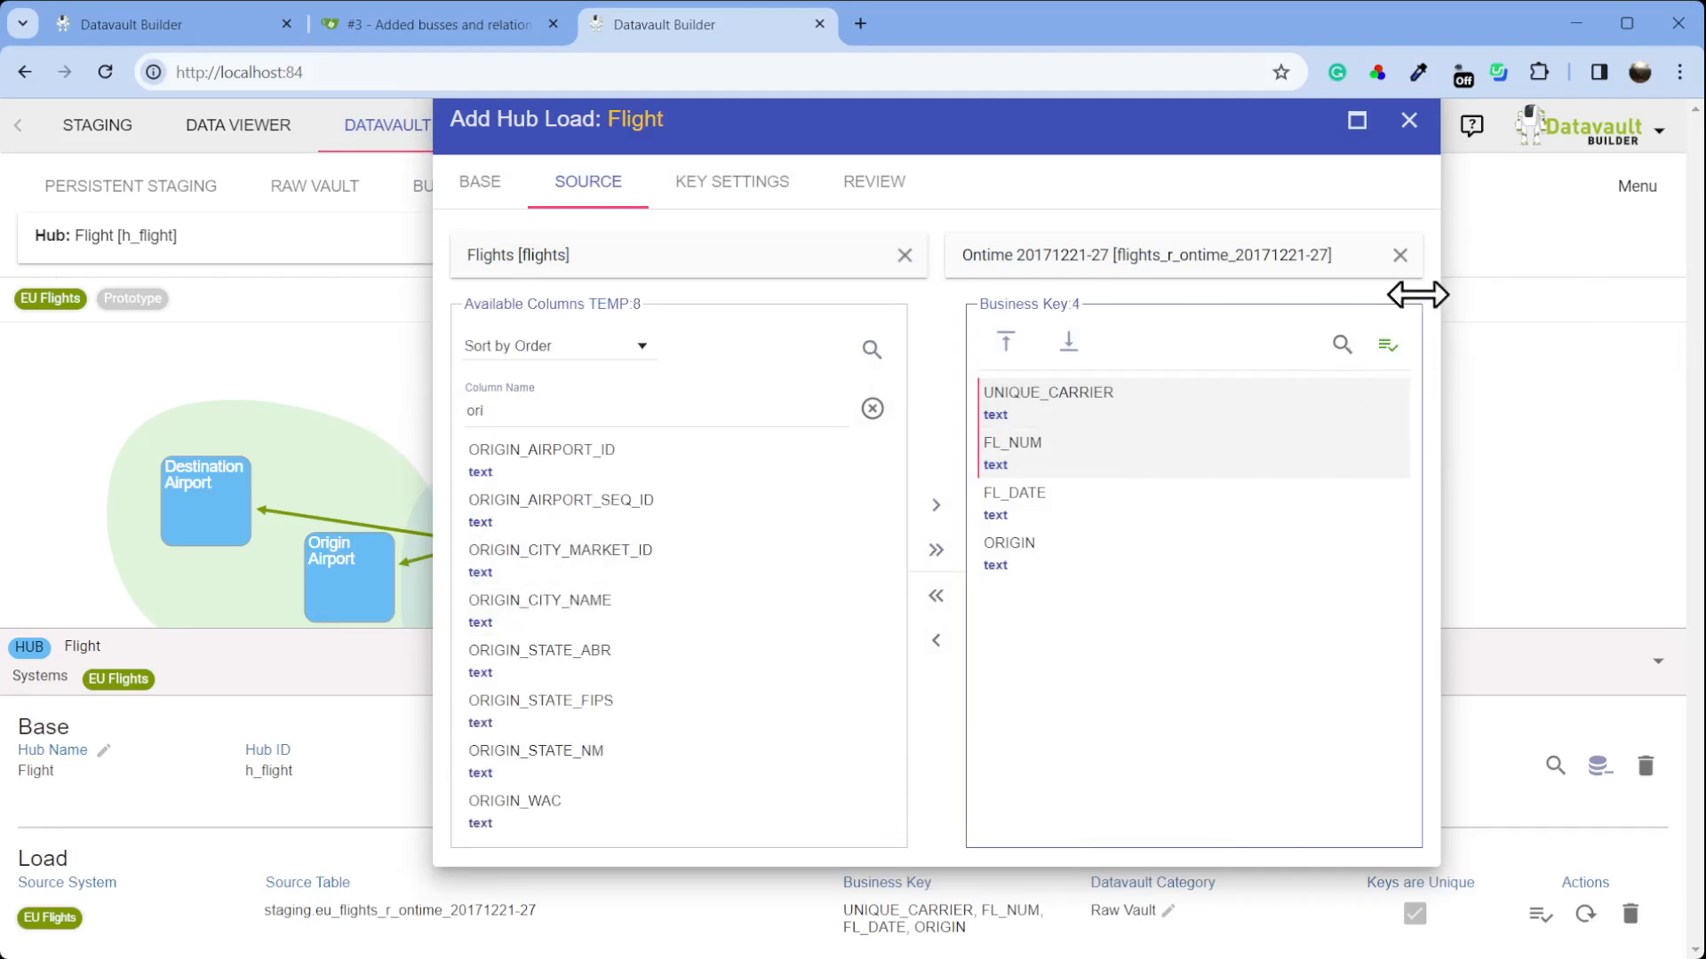
Review and add the Flight hub load with automatic creation of the default satellite, and collapse the hub details
left_click(893, 185)
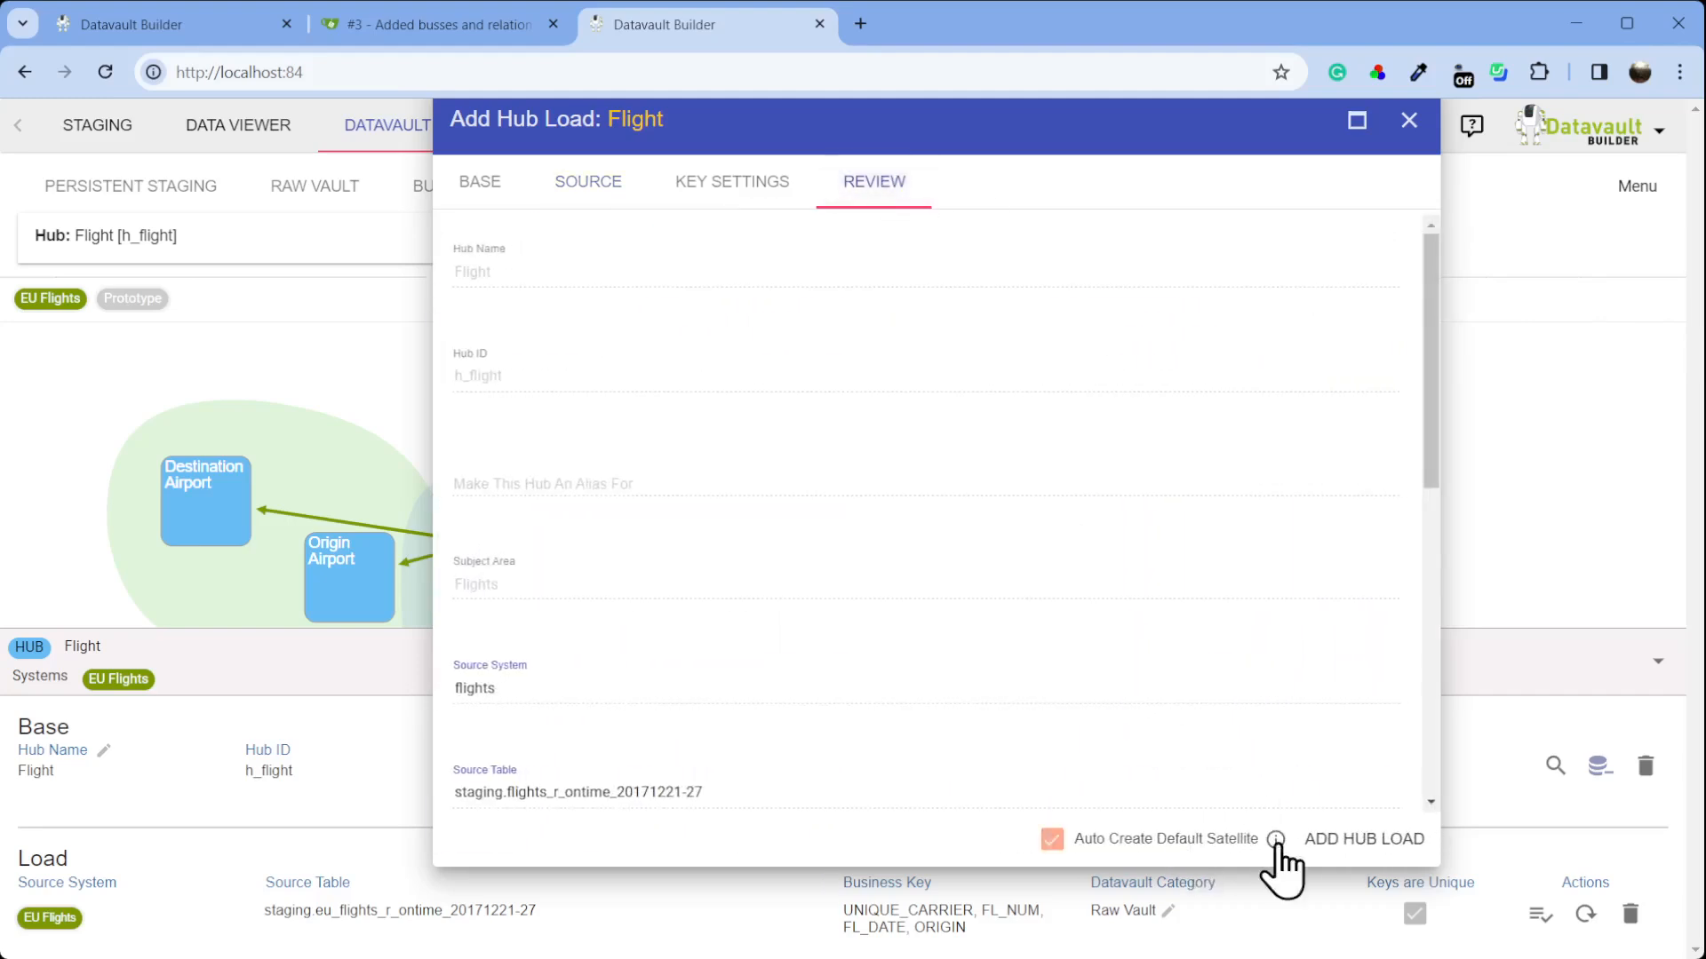
left_click(1273, 842)
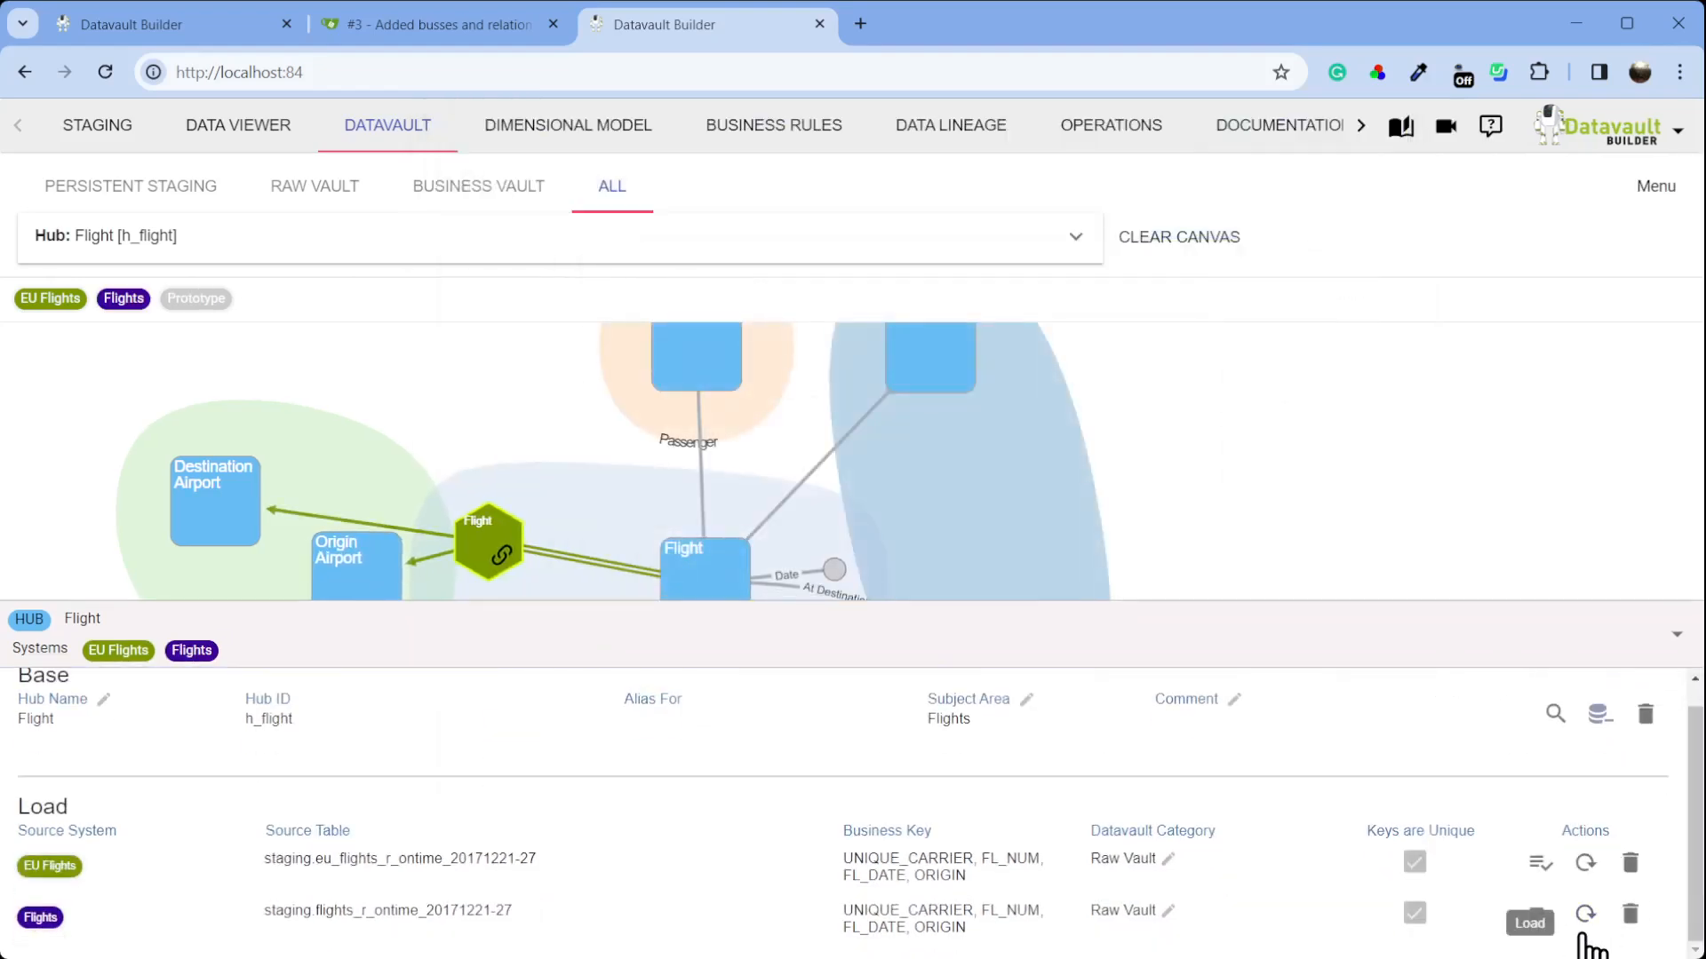
left_click(1673, 634)
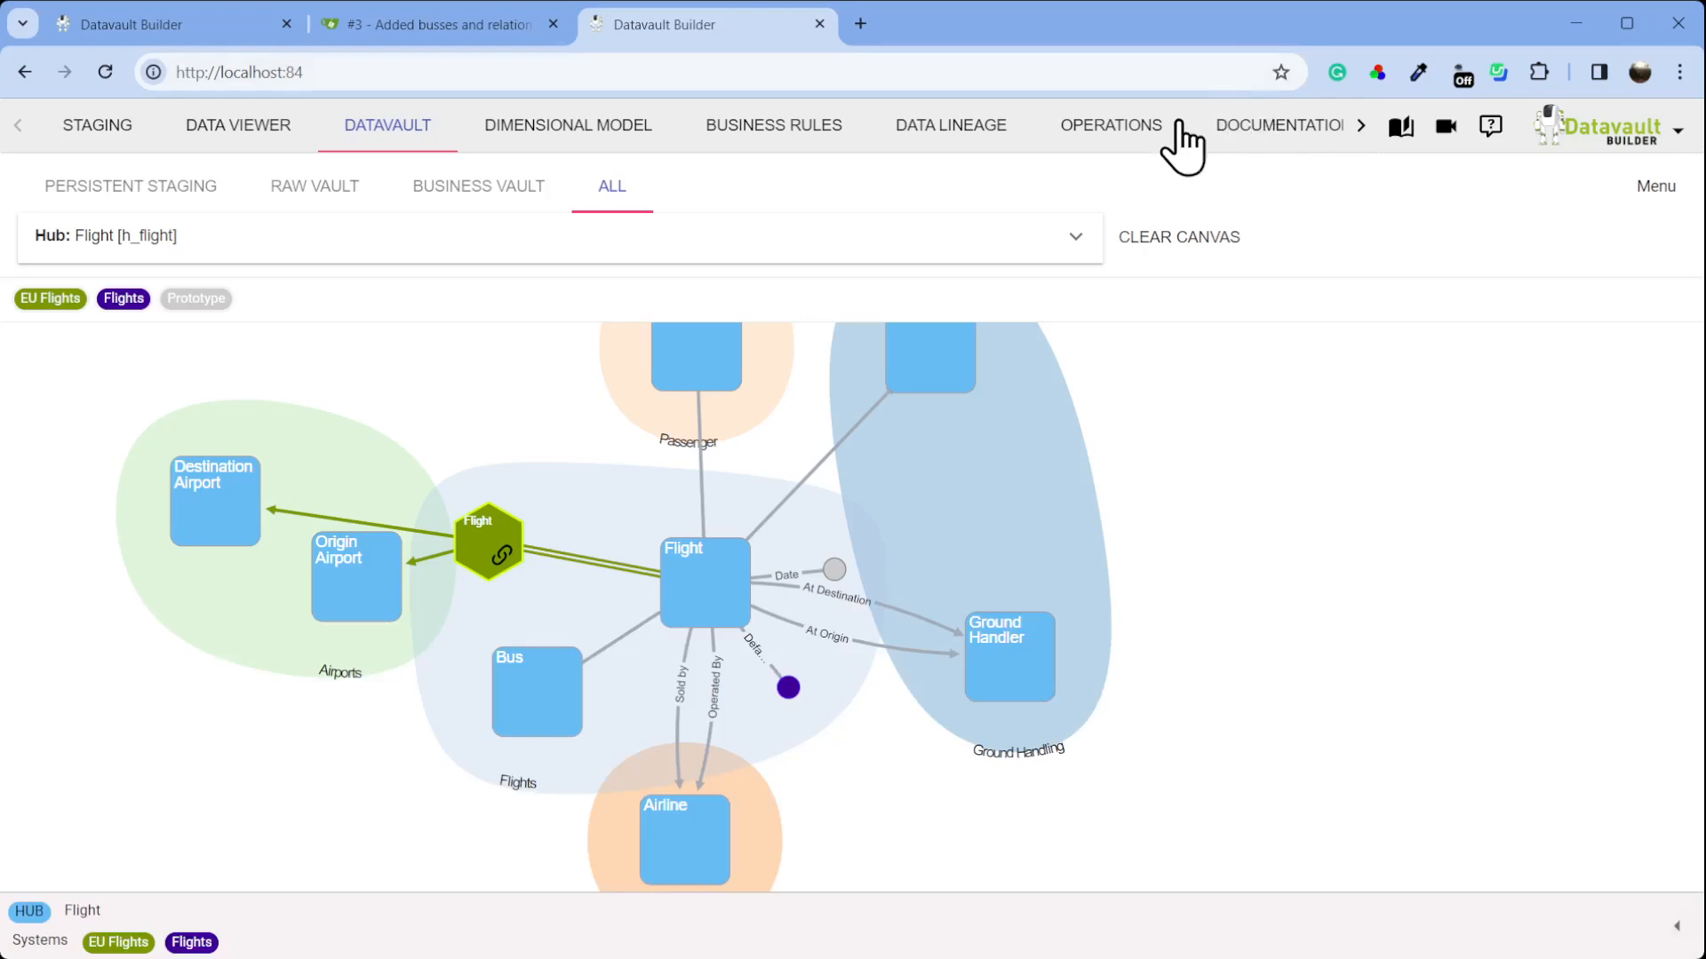
Compare the local environment with the lets_add_a_load branch again, filter the list to changed objects and enlarge it
left_click(1359, 127)
left_click(1308, 131)
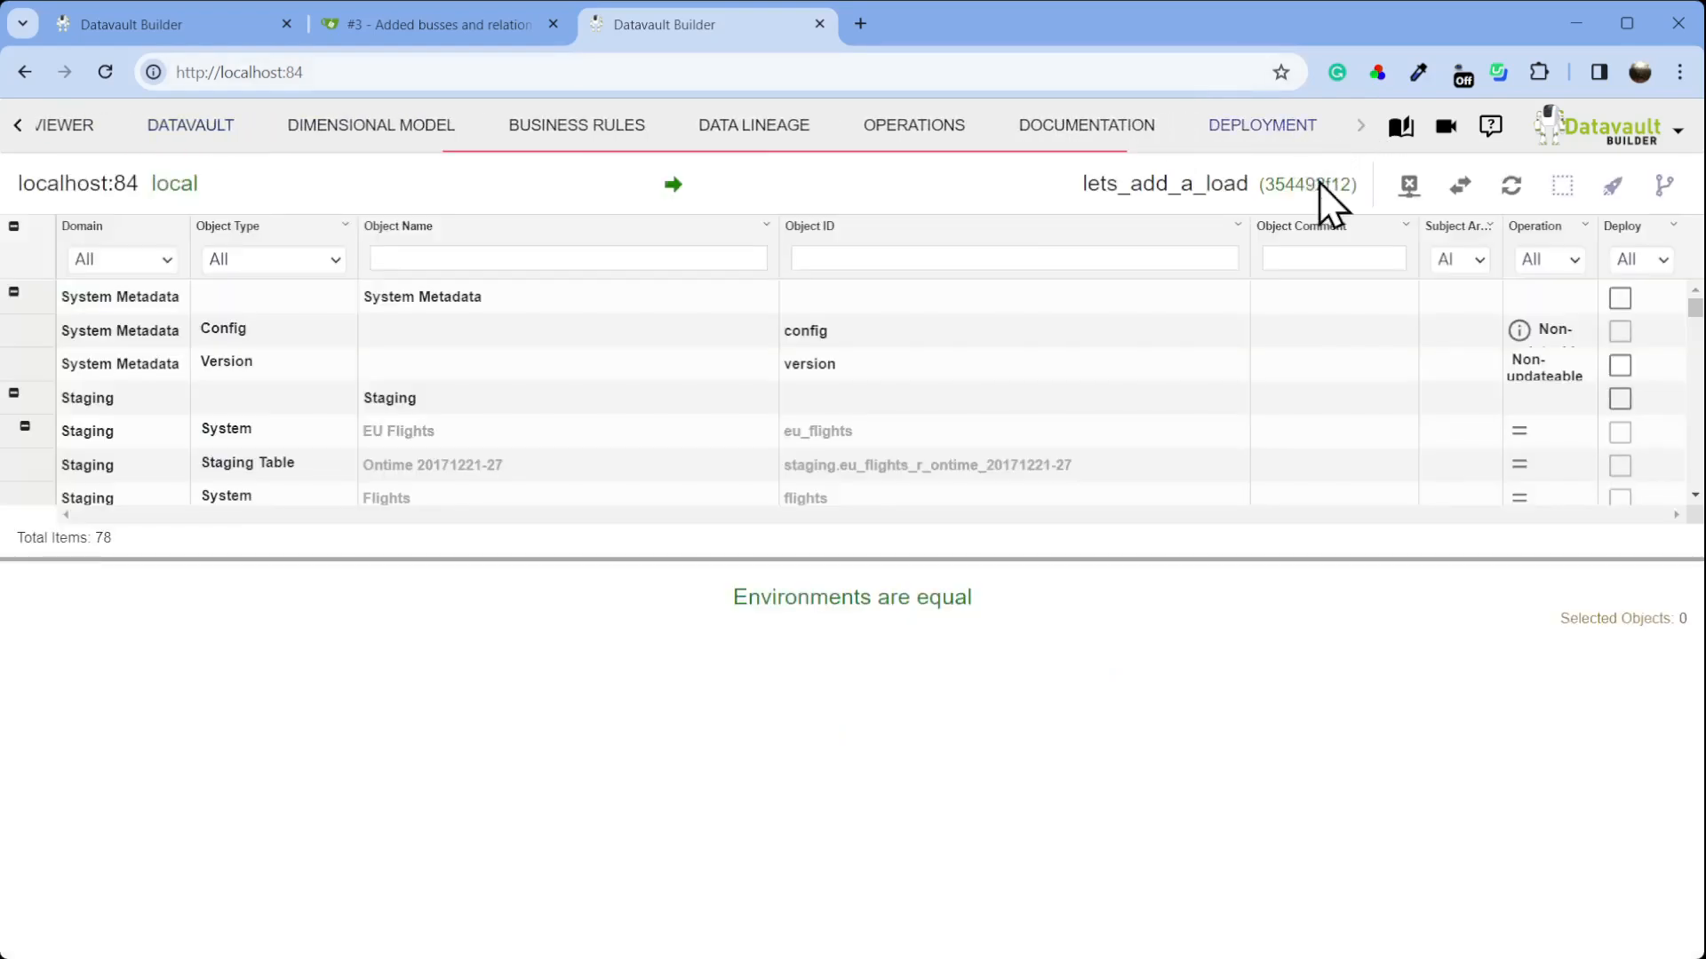
left_click(1474, 197)
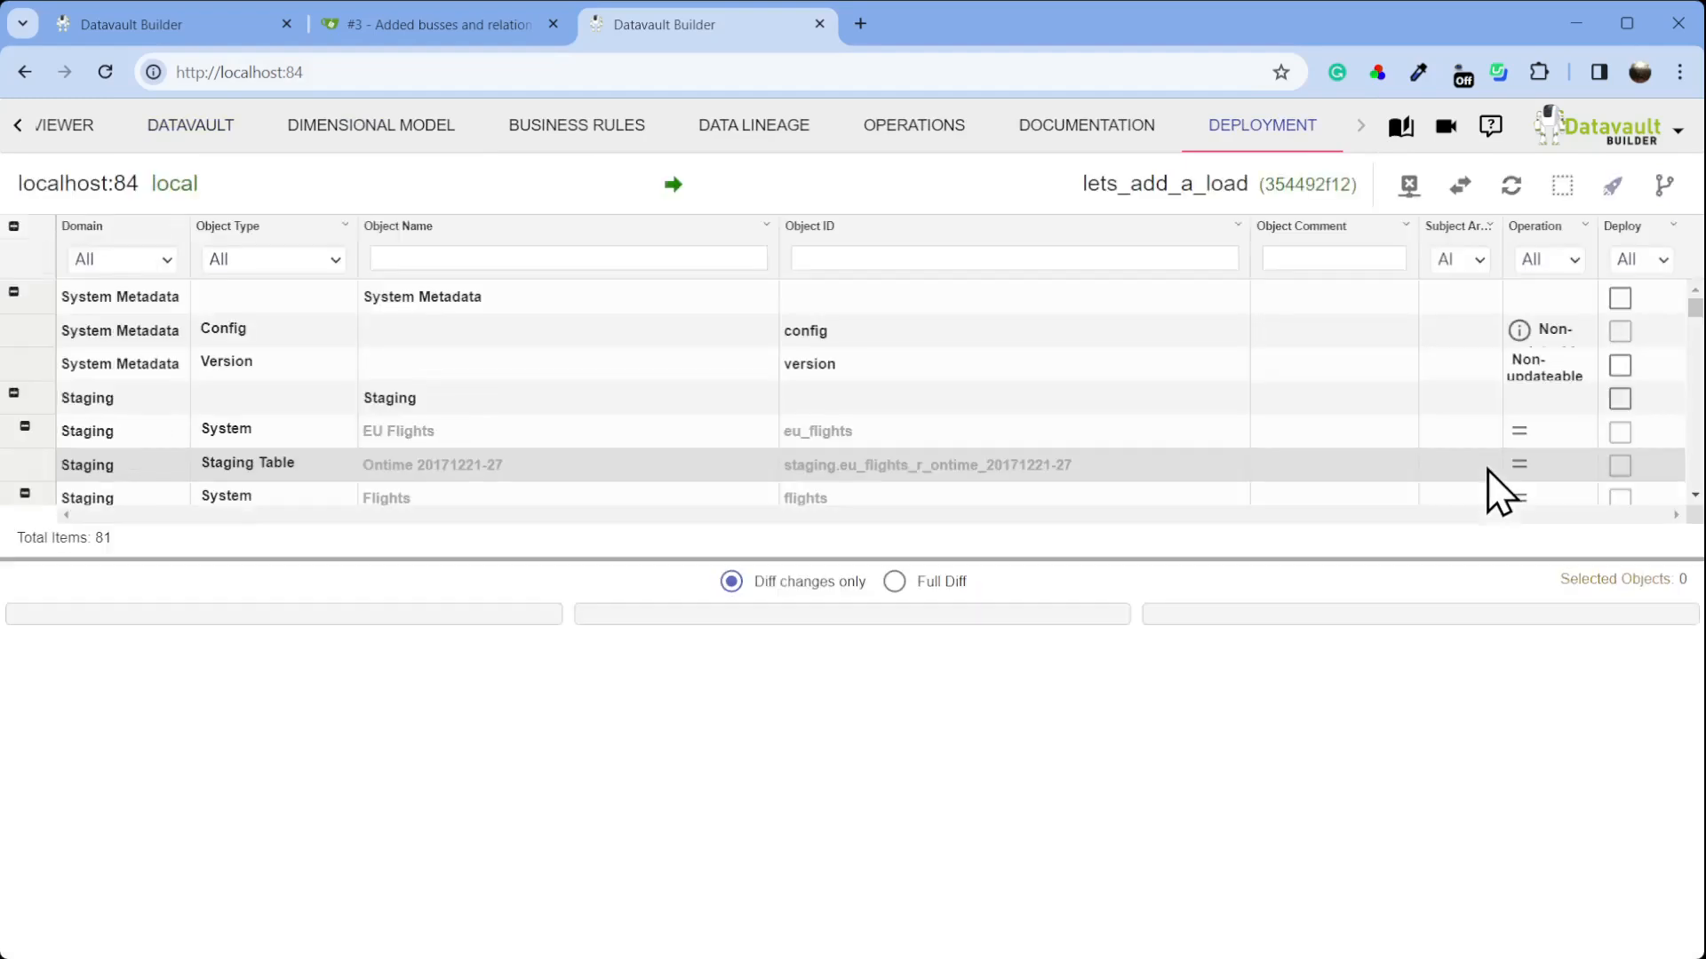
left_click(1576, 397)
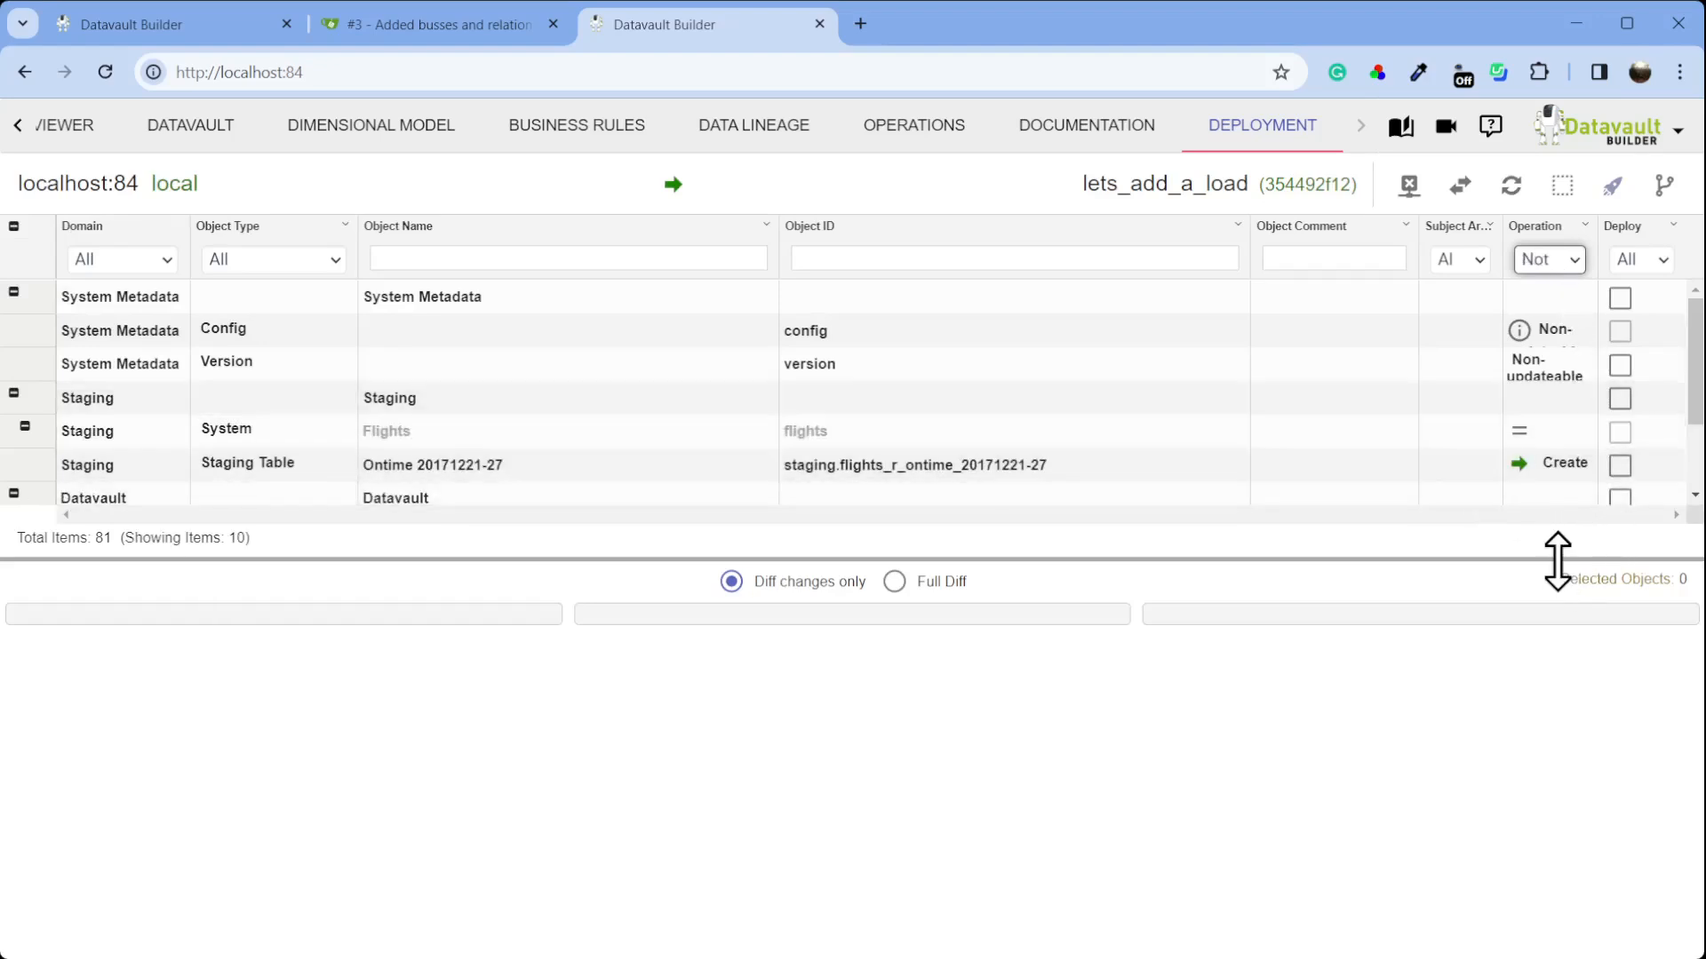
left_click_drag(1557, 559, 1568, 764)
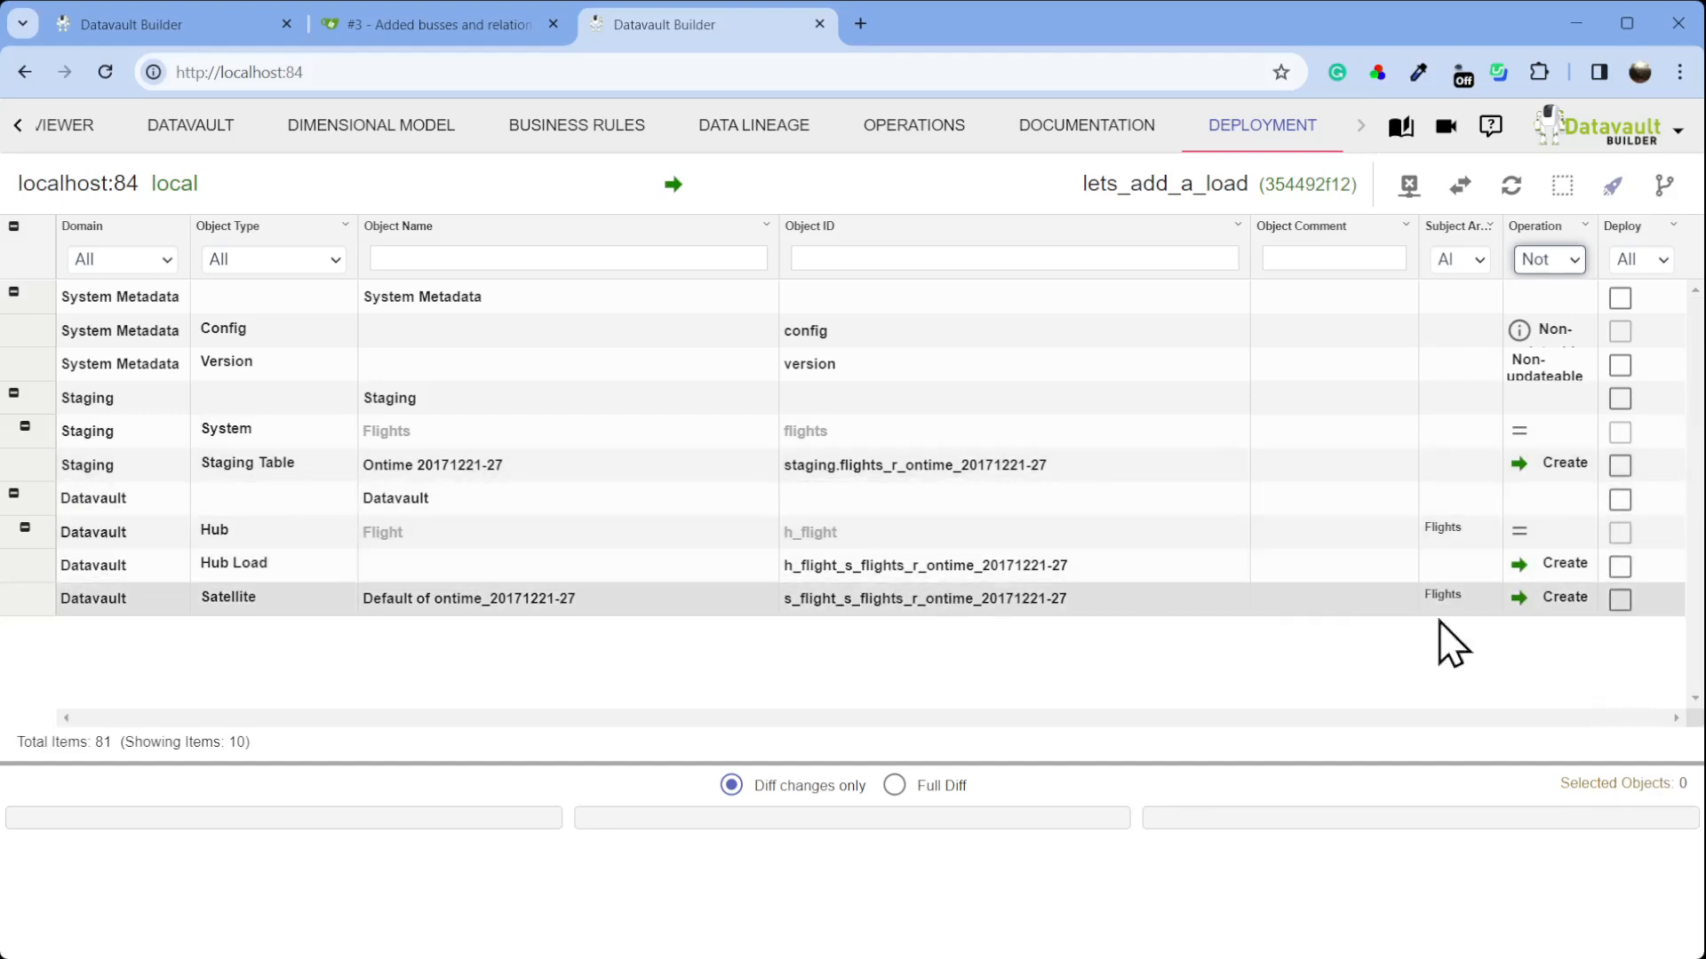
Mark the new Flights satellite with its staging table and hub load dependencies for deployment, along with all other filtered objects
left_click(1620, 599)
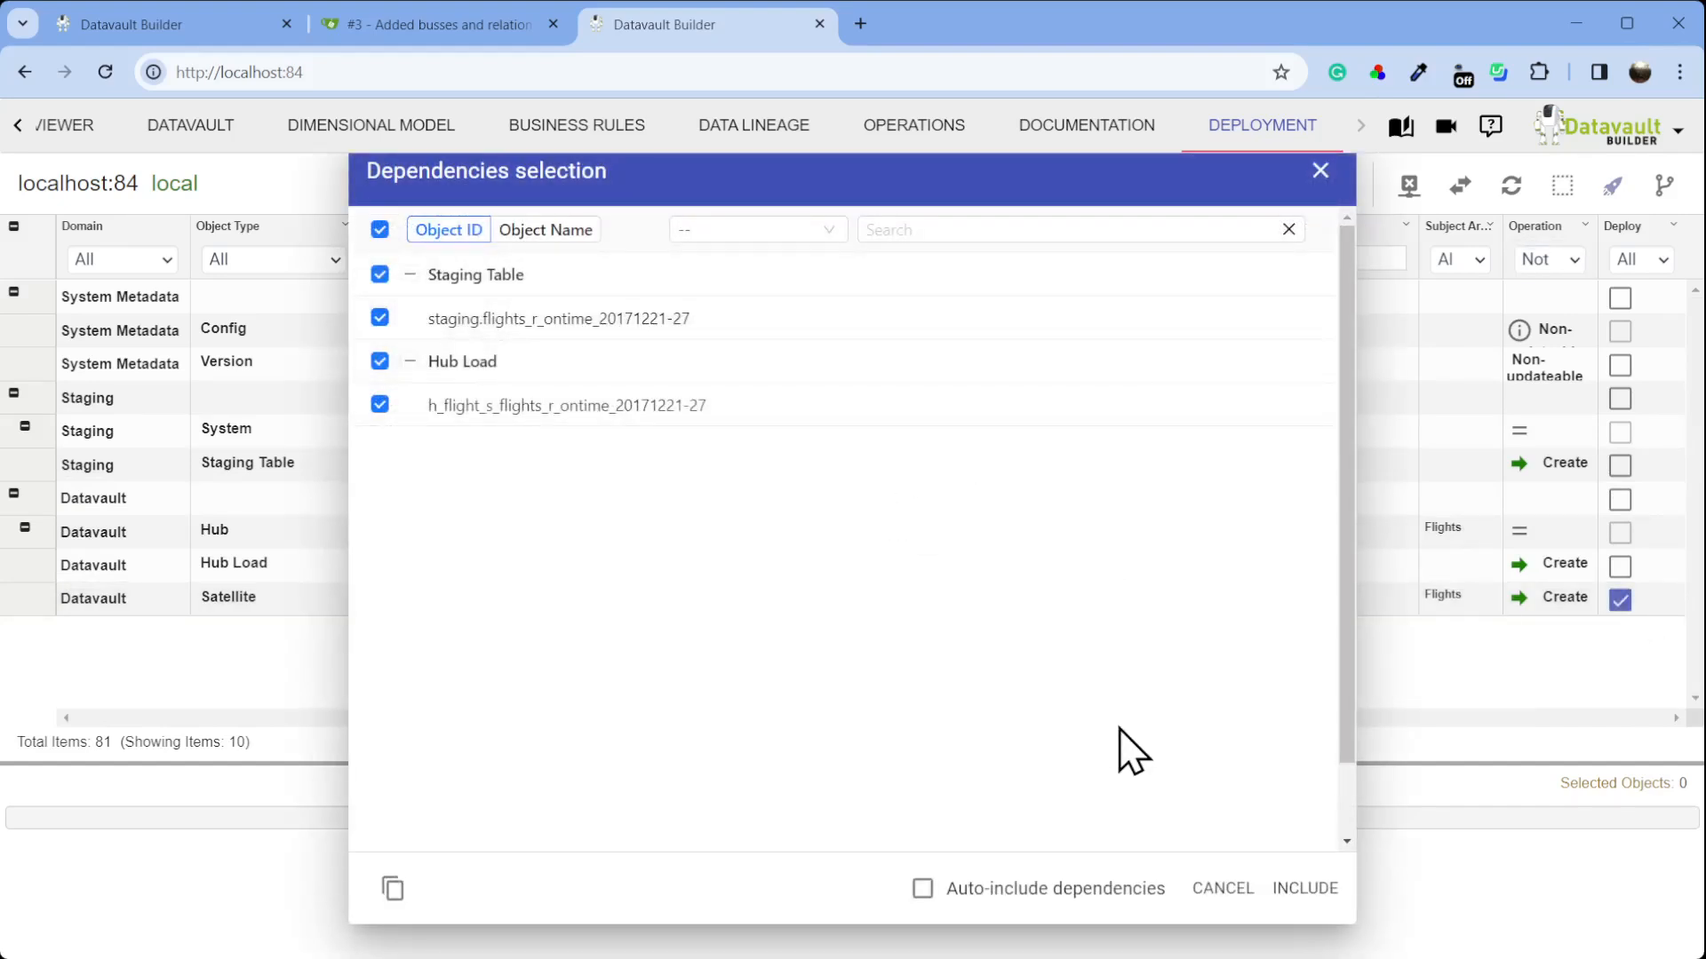
left_click(1305, 889)
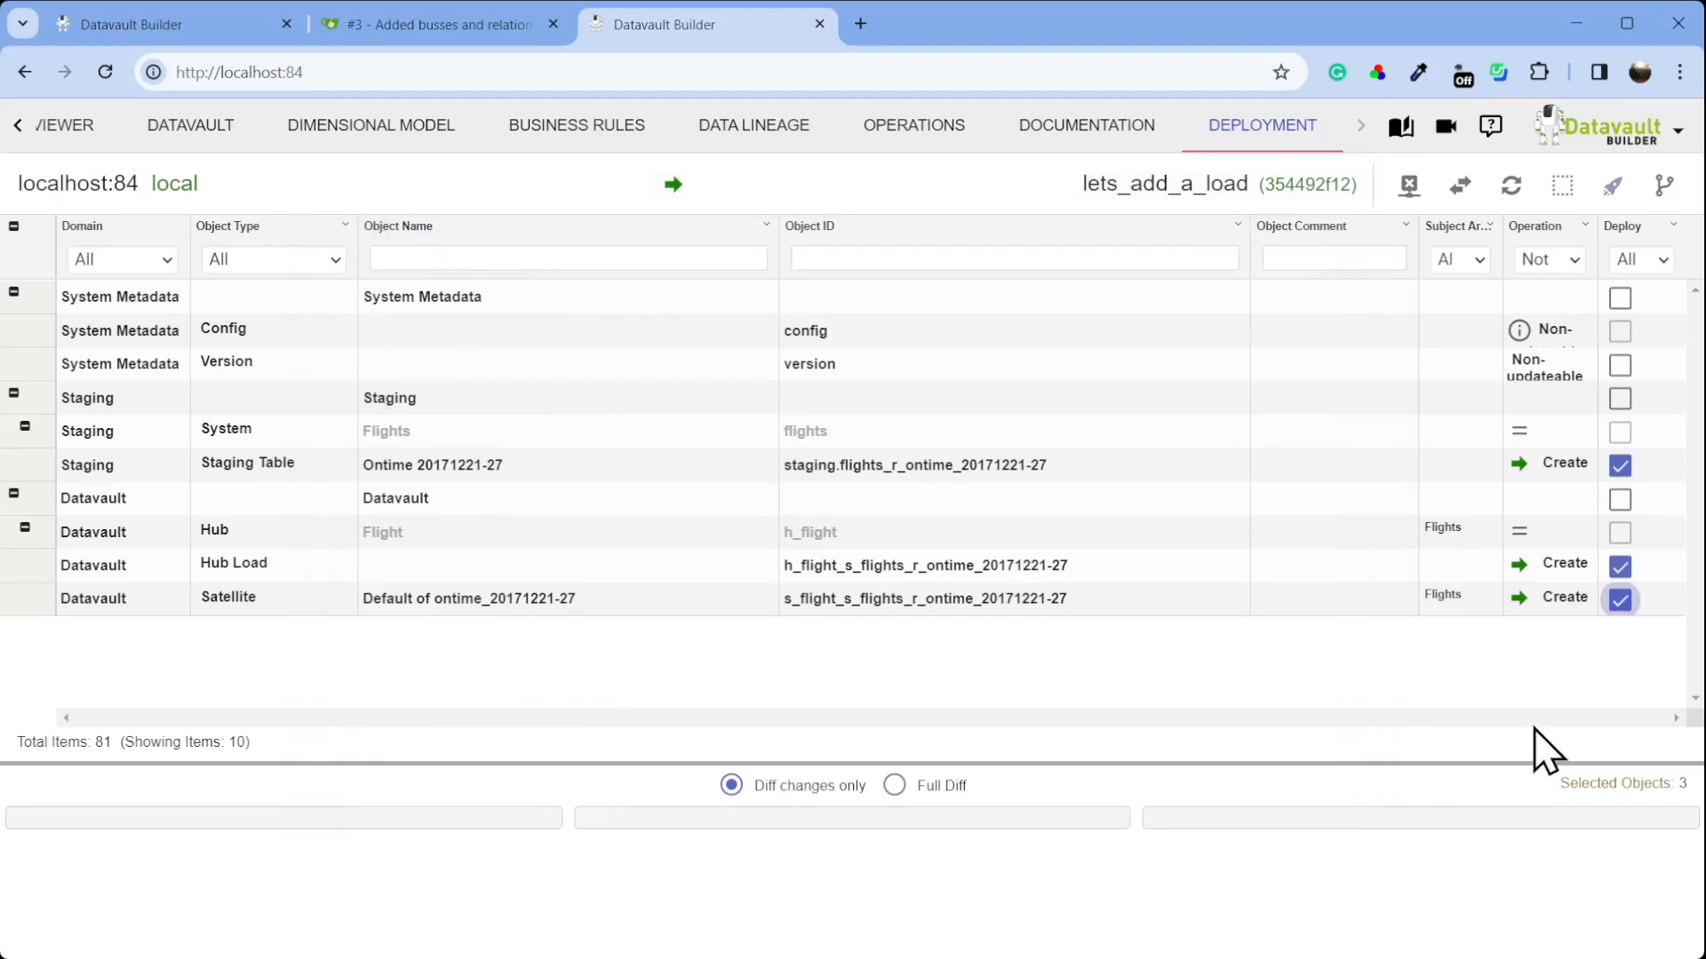
left_click(1564, 186)
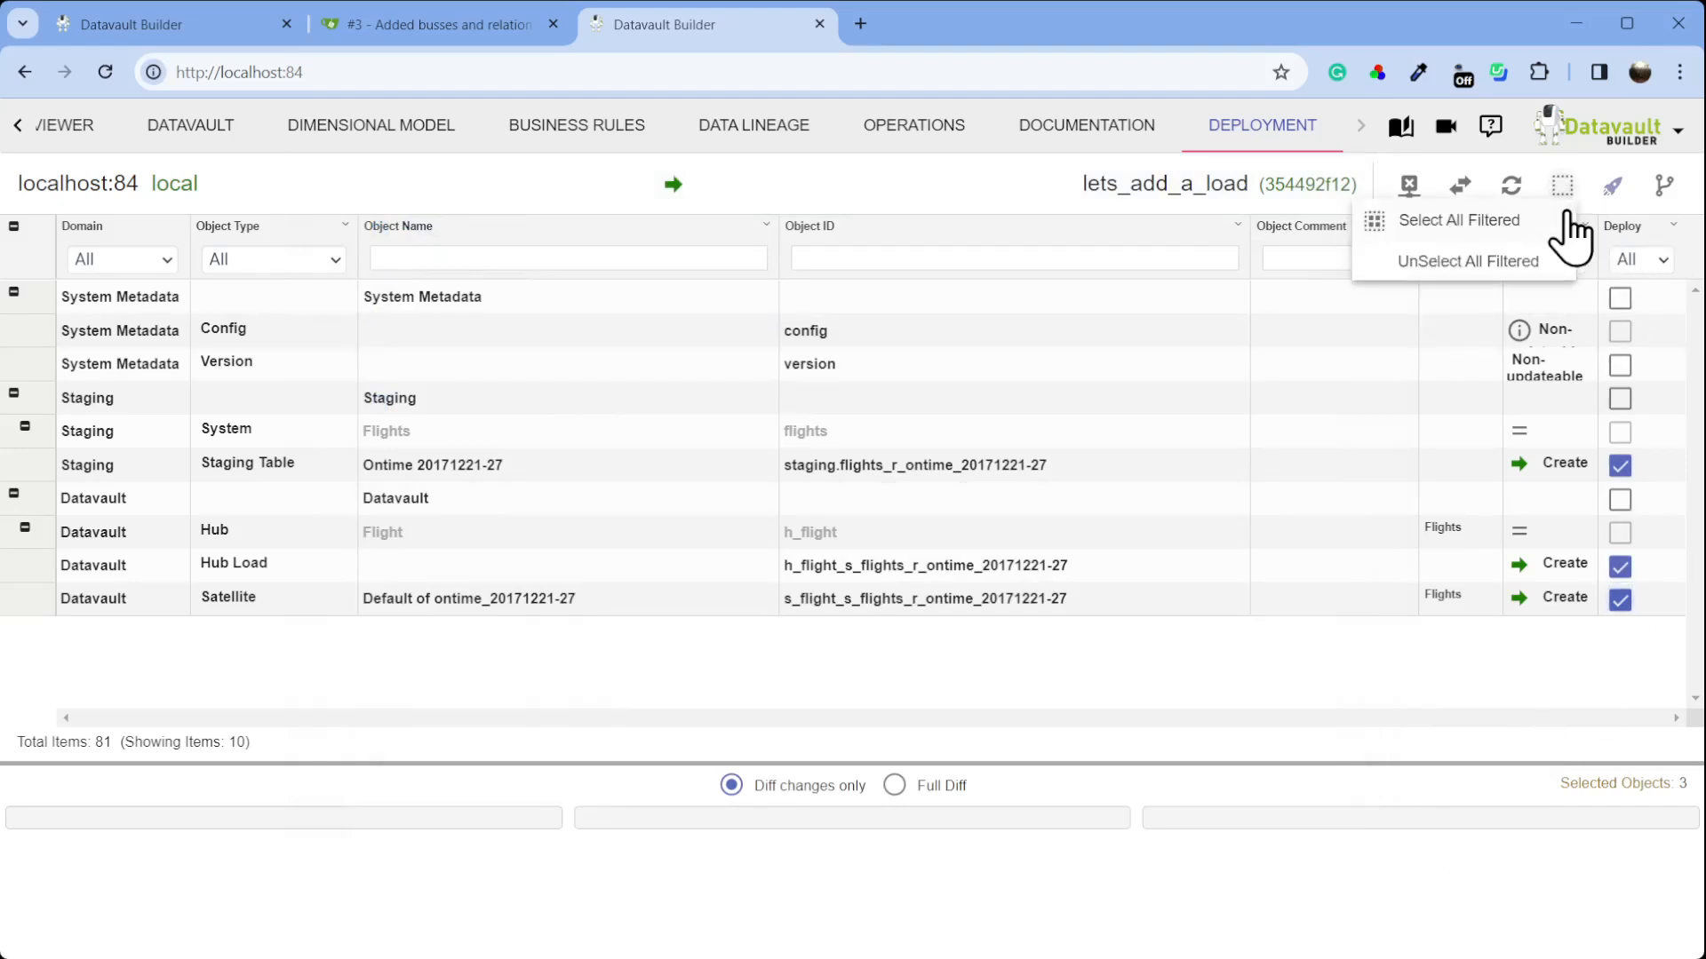
left_click(1538, 220)
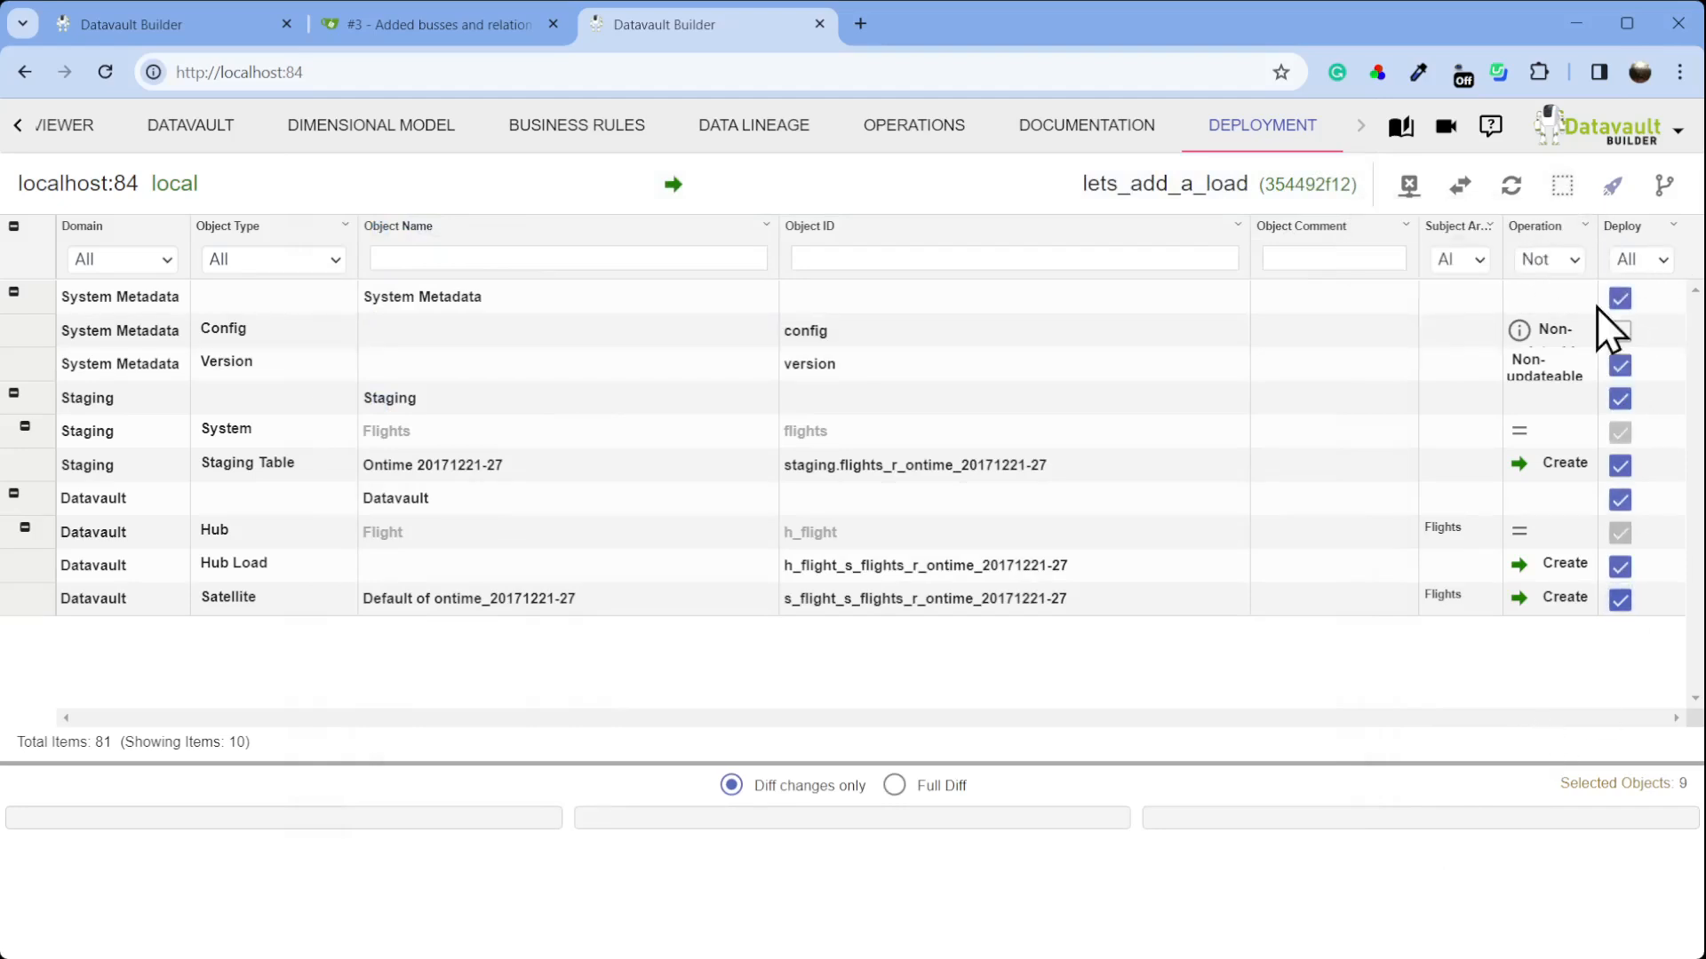
Commit the selected changes to Git with the message "Added staging load, hub load and satellite and satellite load for flights"
left_click(1664, 185)
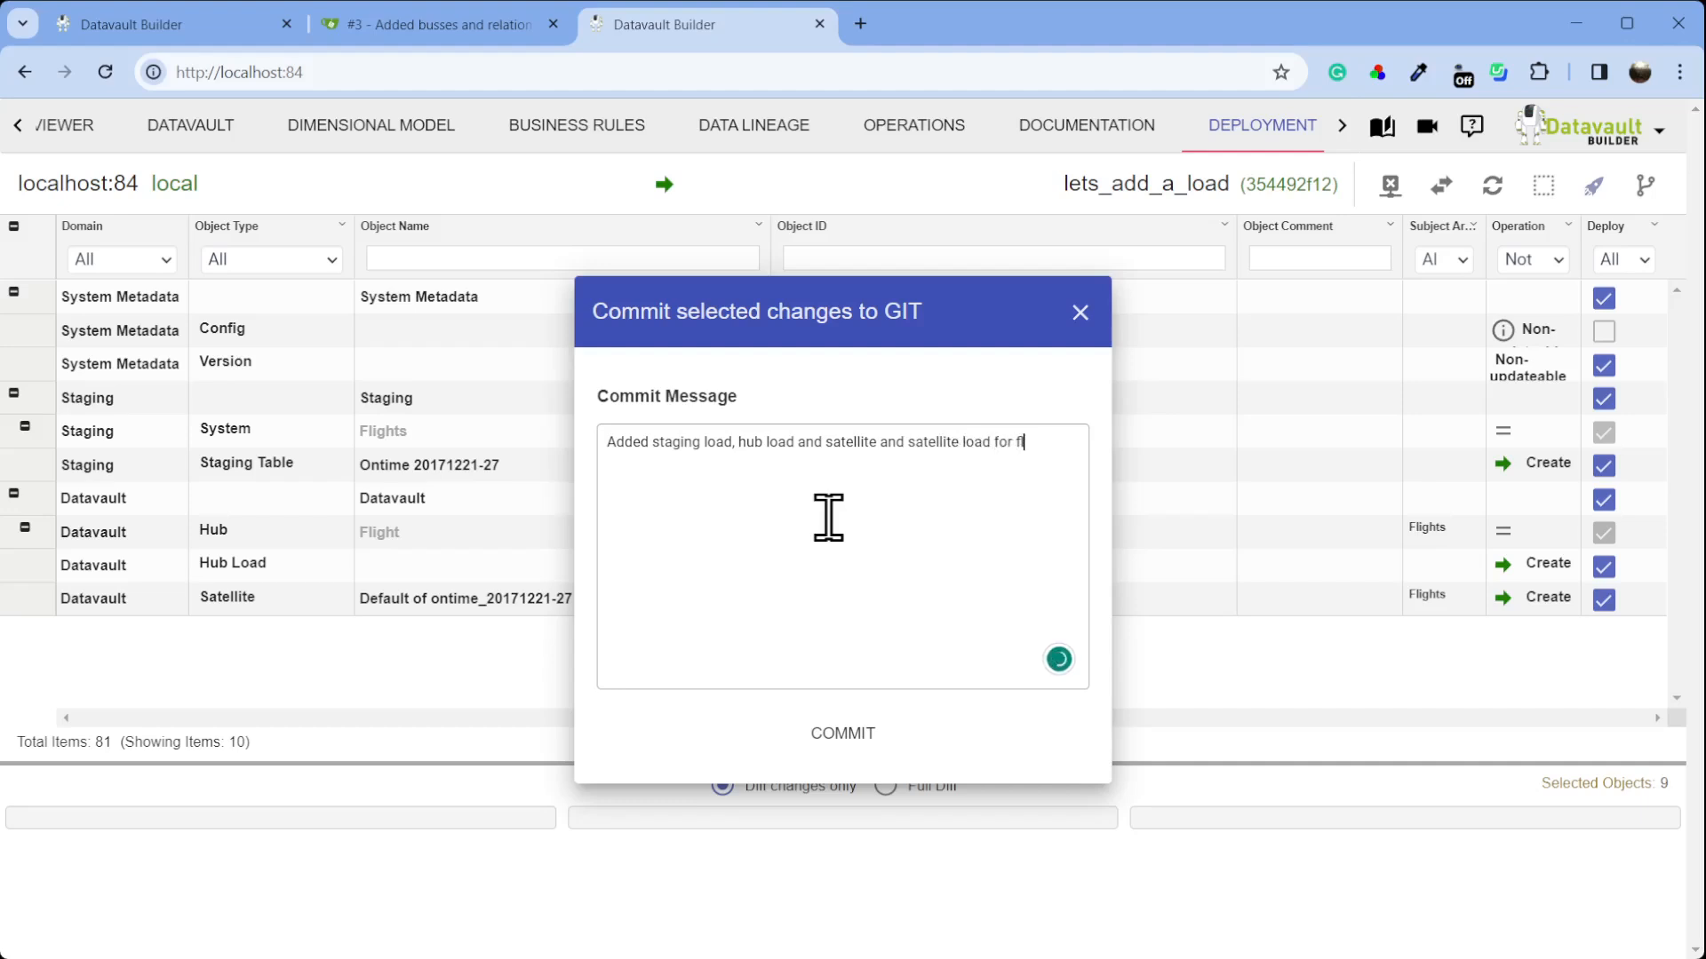
left_click(875, 739)
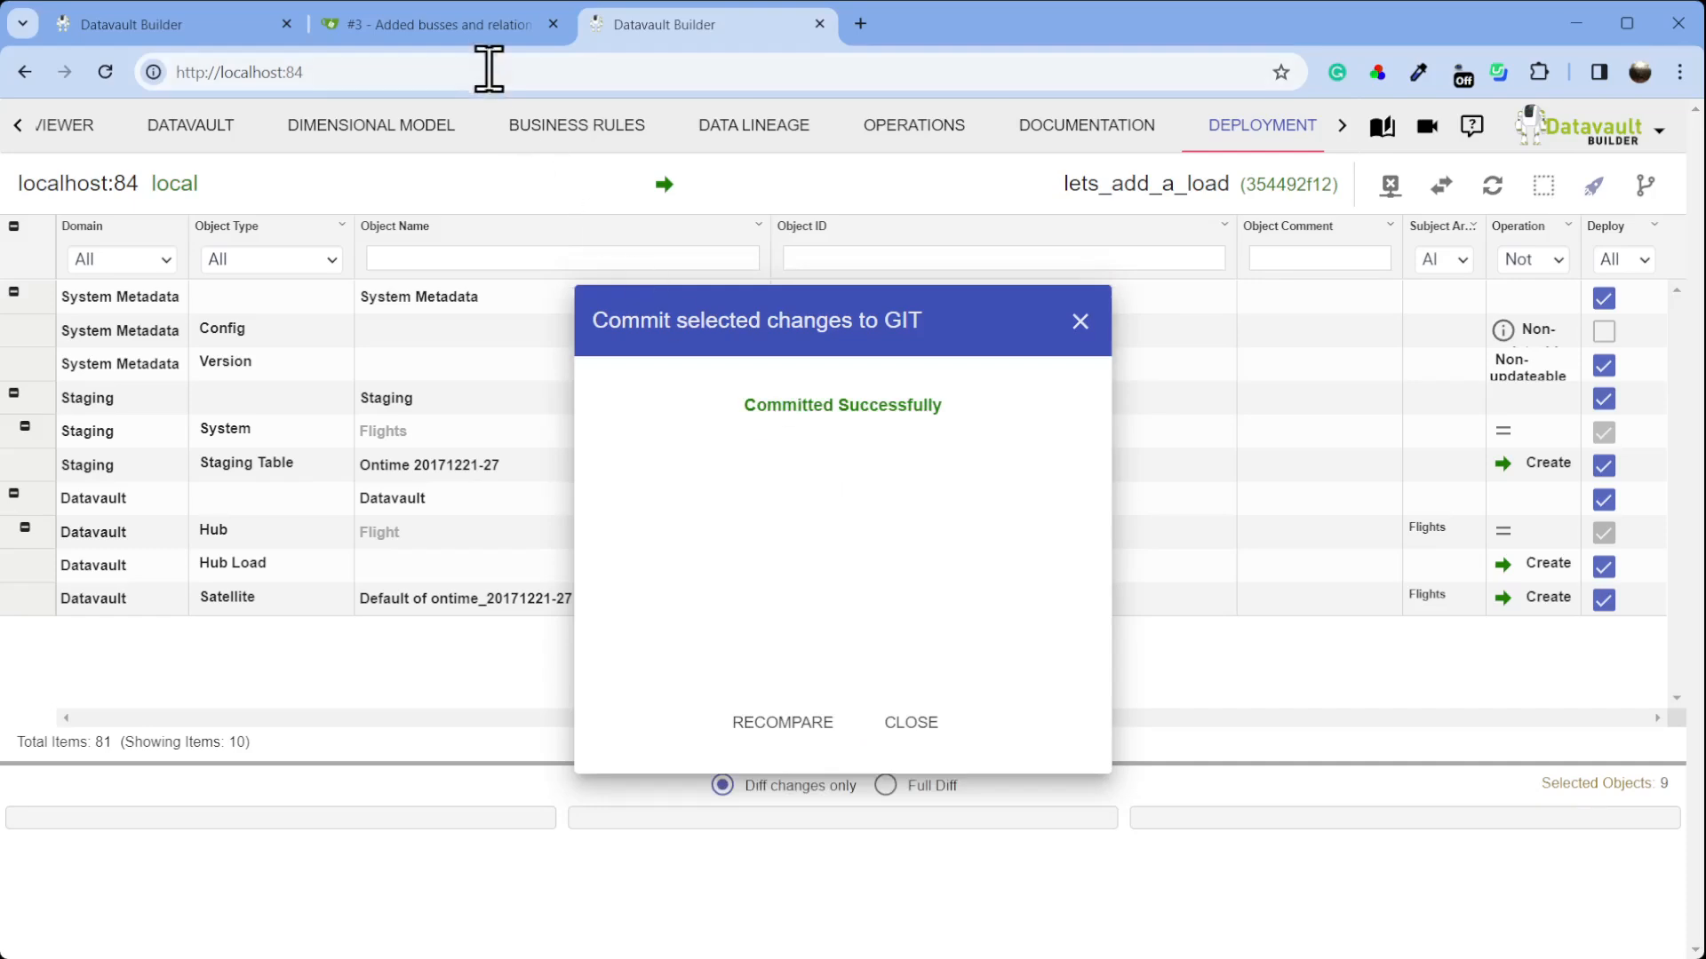
left_click(920, 726)
Switch to Gitea and start a new pull request for the lets_add_a_load branch from the dvbdemo repository's branch list
left_click(430, 36)
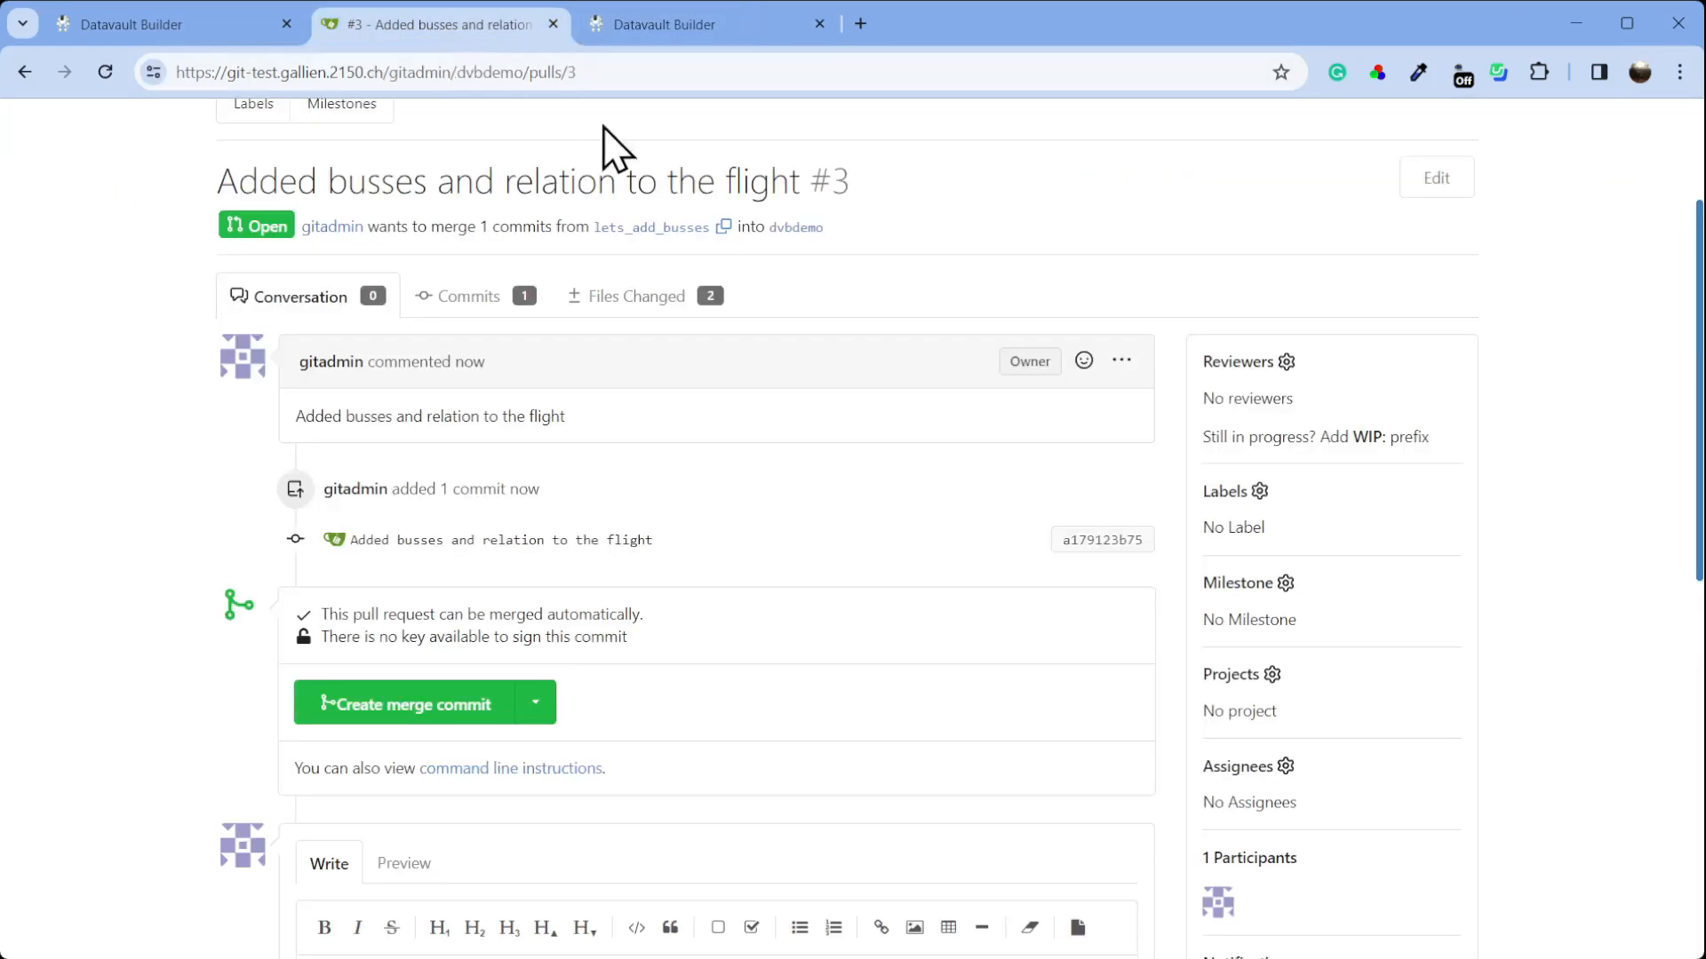
scroll(276, 165, "up", 2)
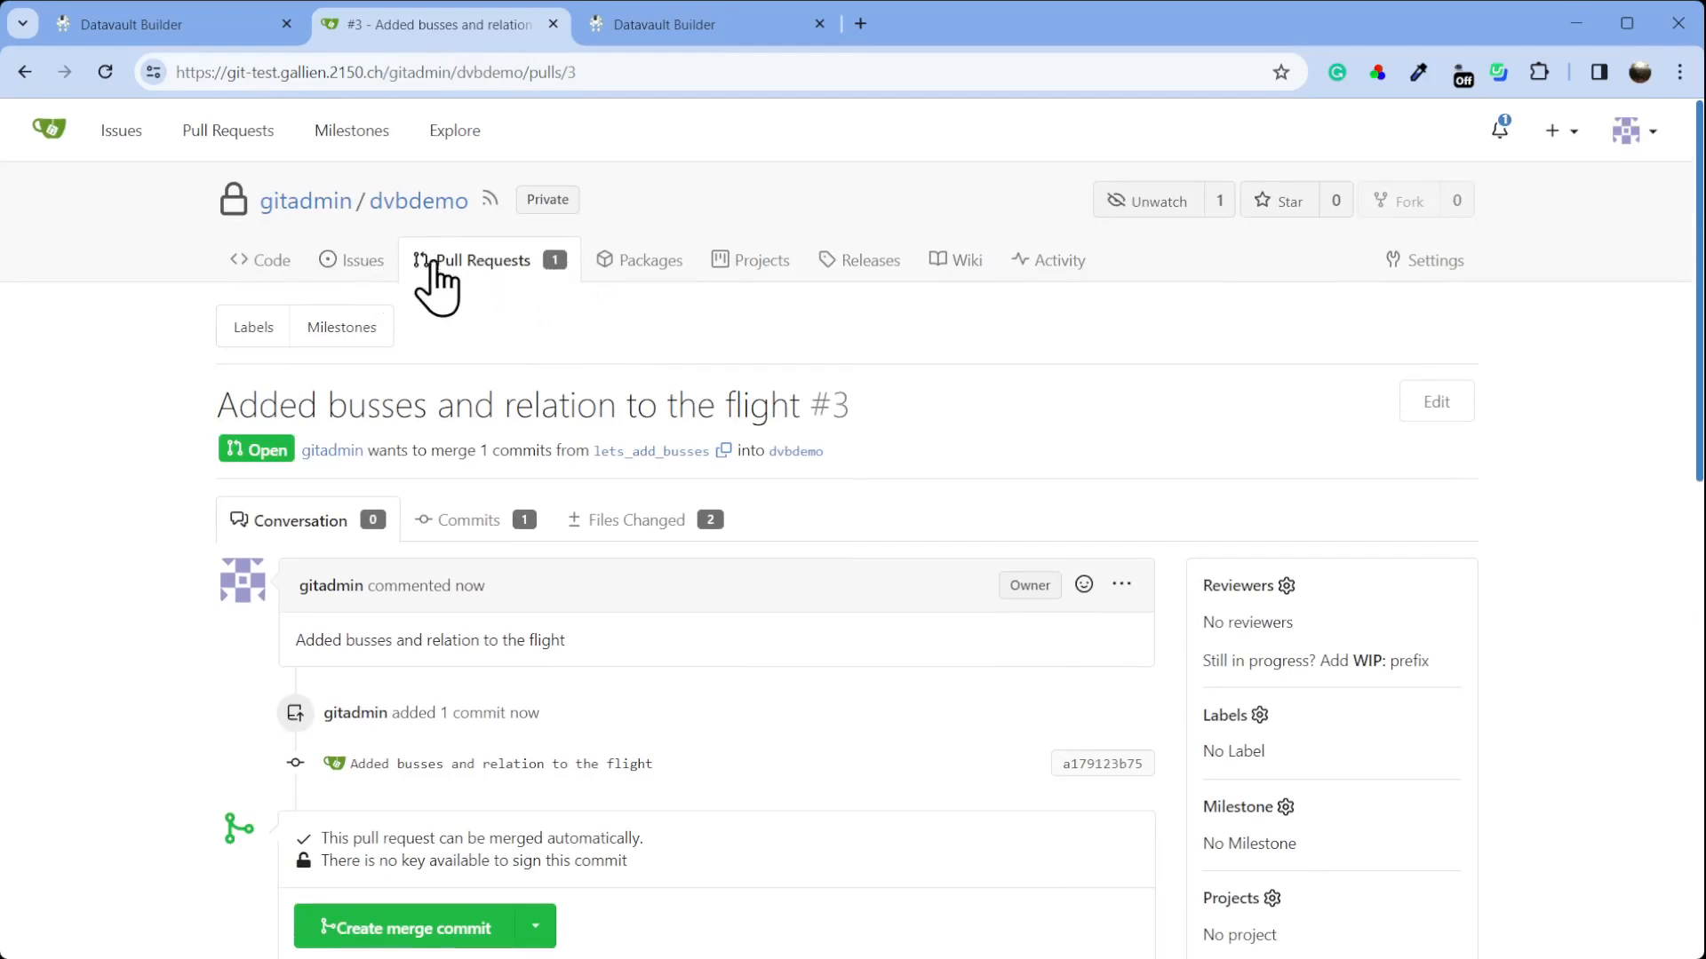
left_click(269, 259)
left_click(702, 381)
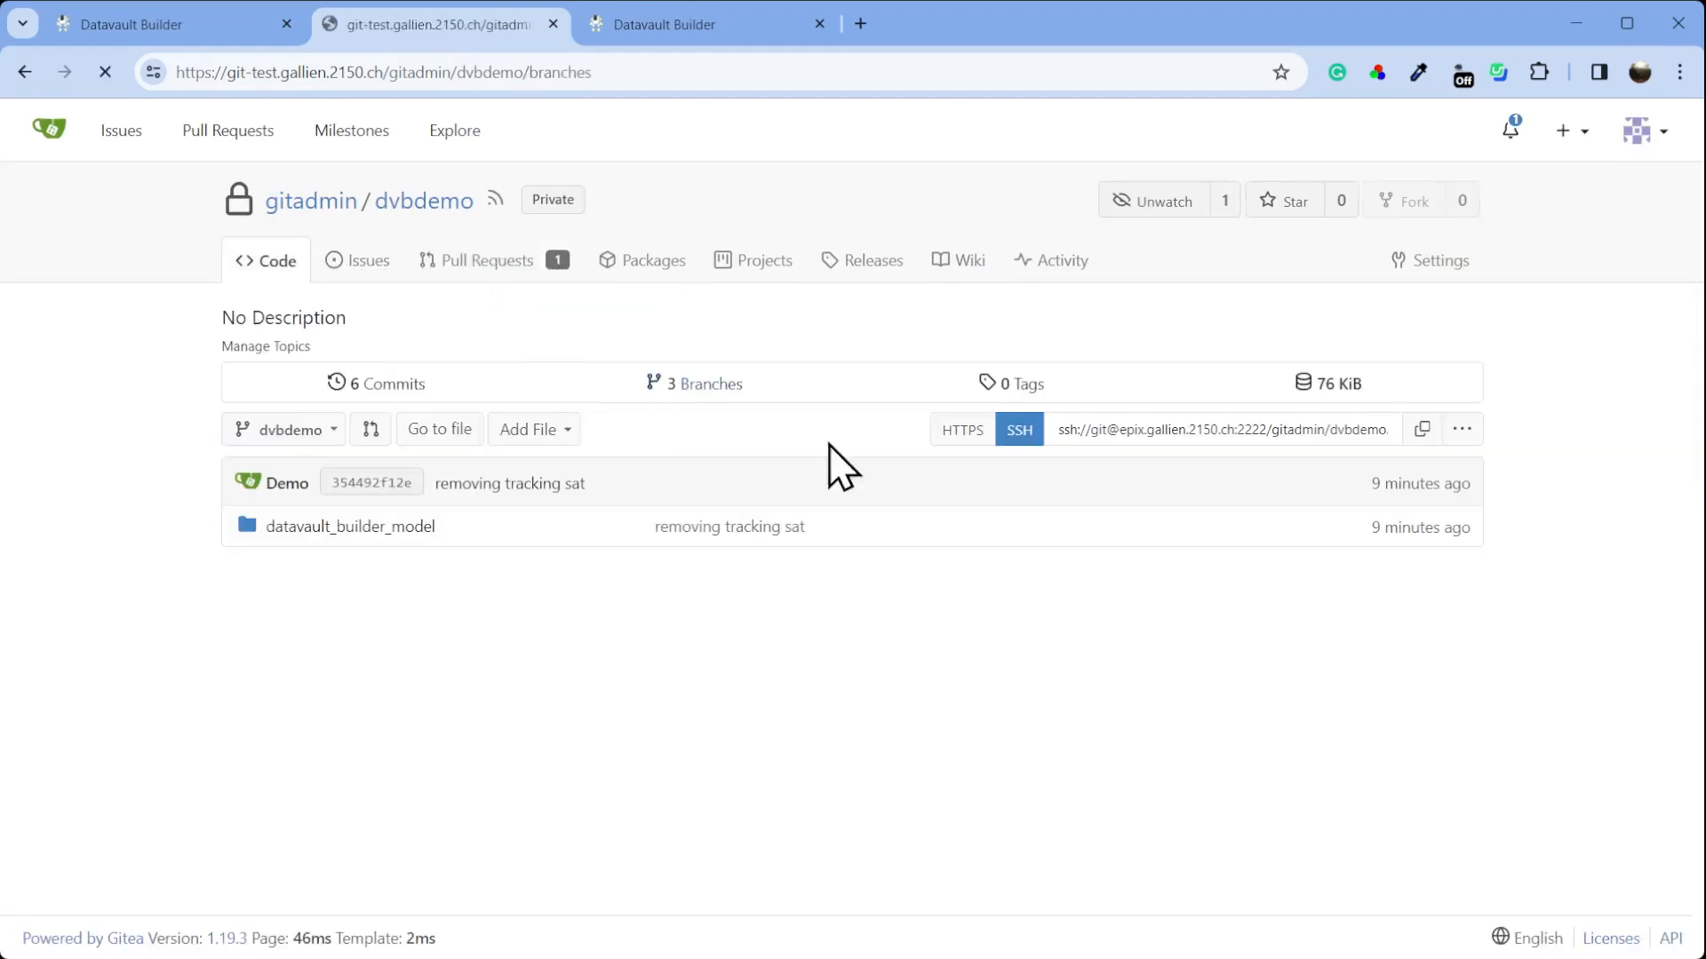
scroll(1073, 691, "down", 2)
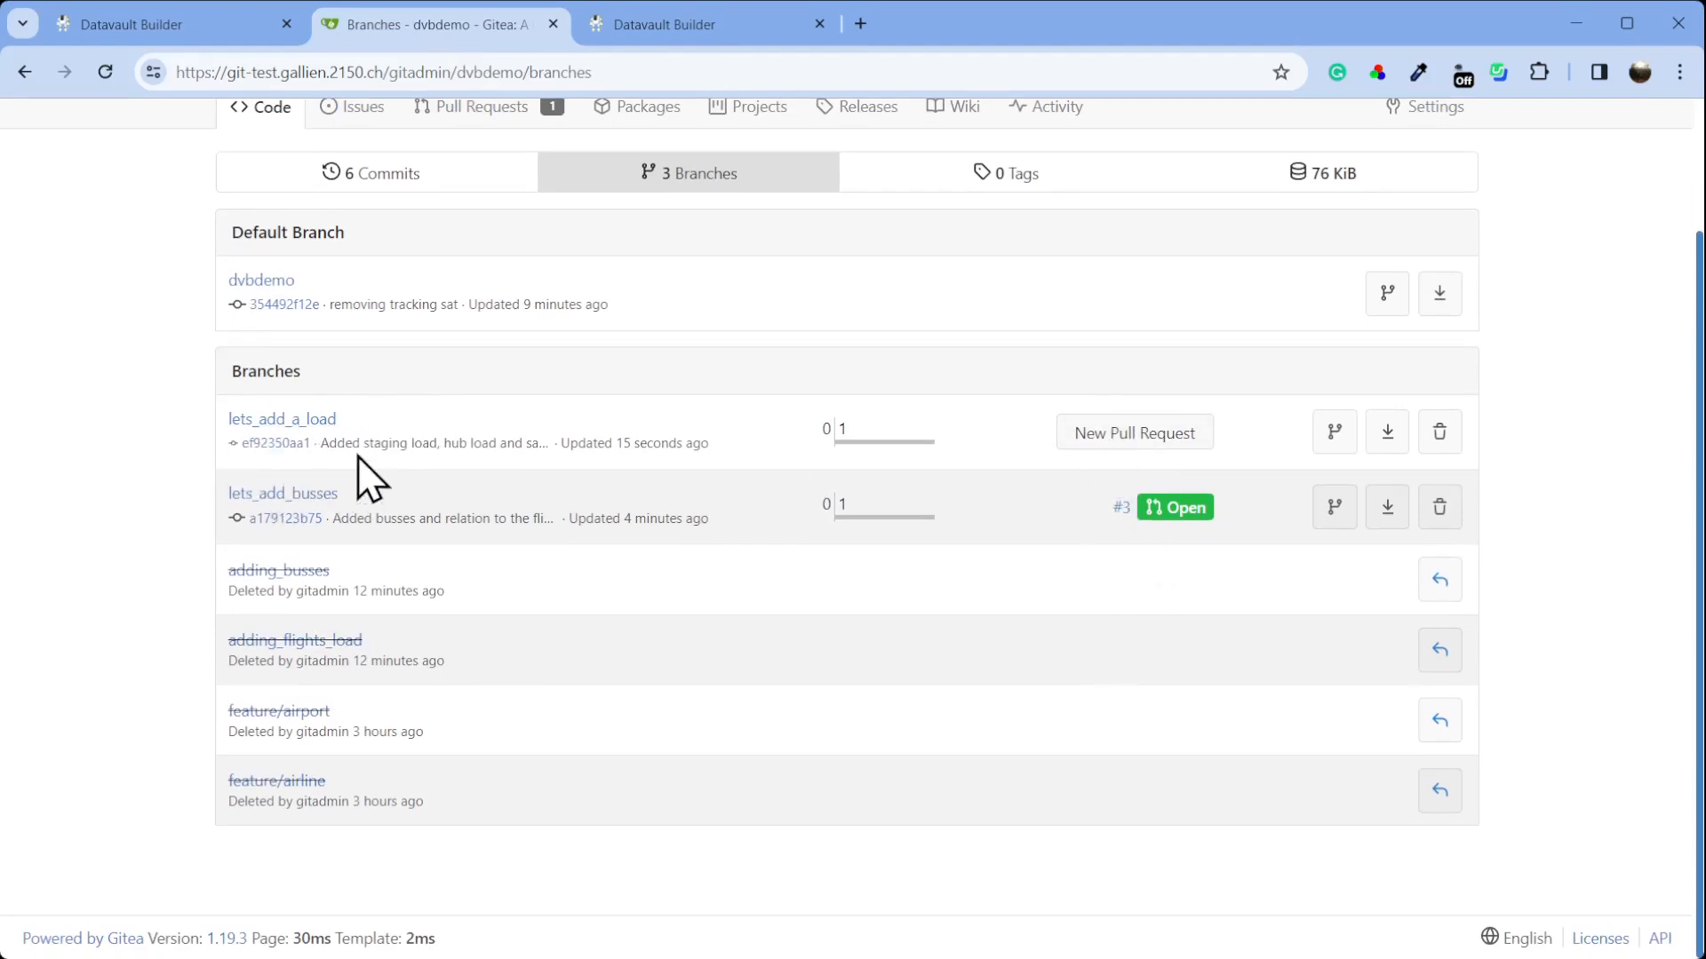
left_click(1150, 442)
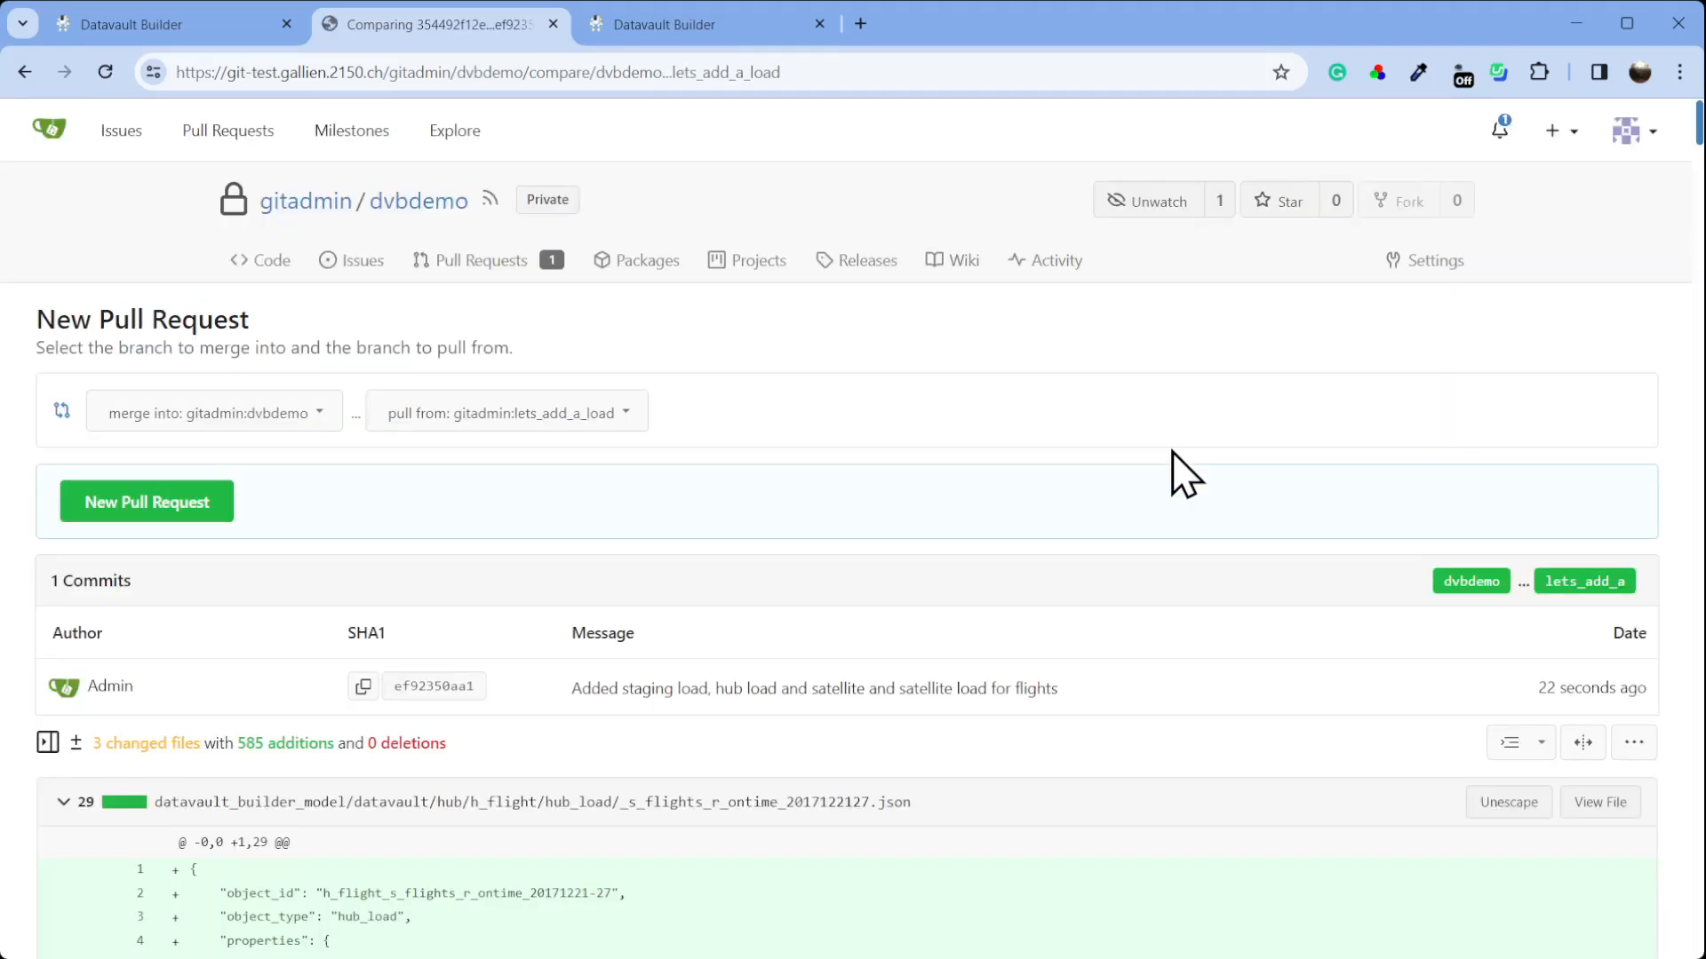
Examine the hub load, satellite and staging table changes in the branch comparison and collapse all three files
scroll(978, 746, "down", 4)
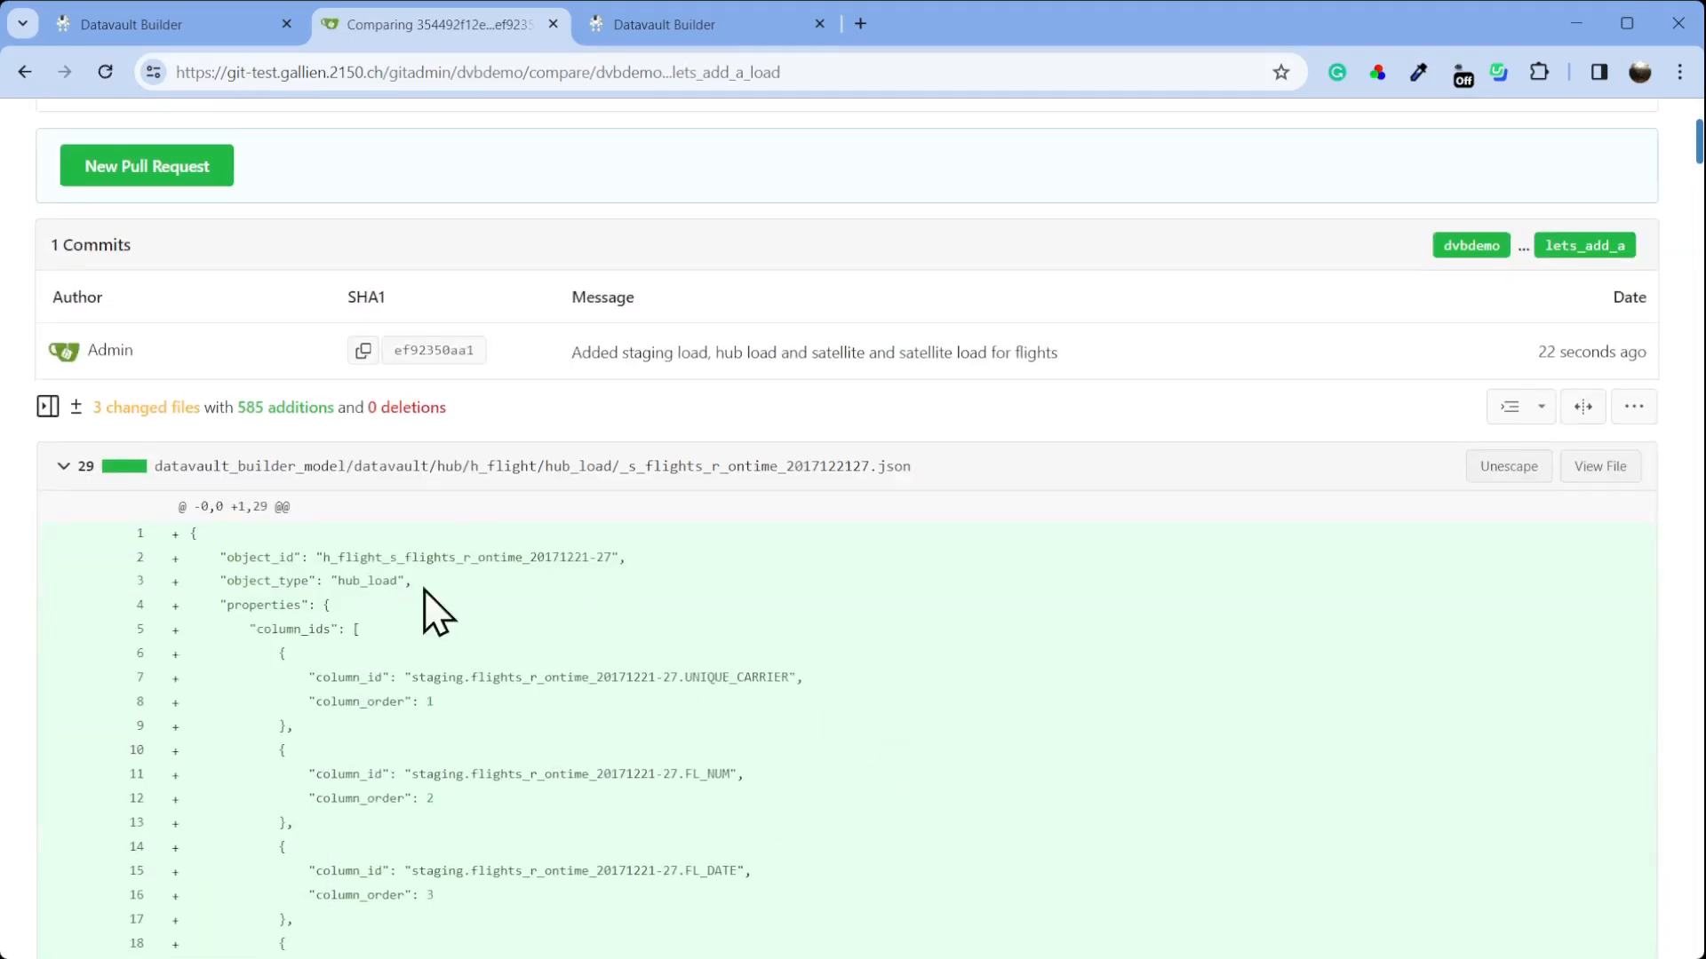
scroll(533, 639, "down", 15)
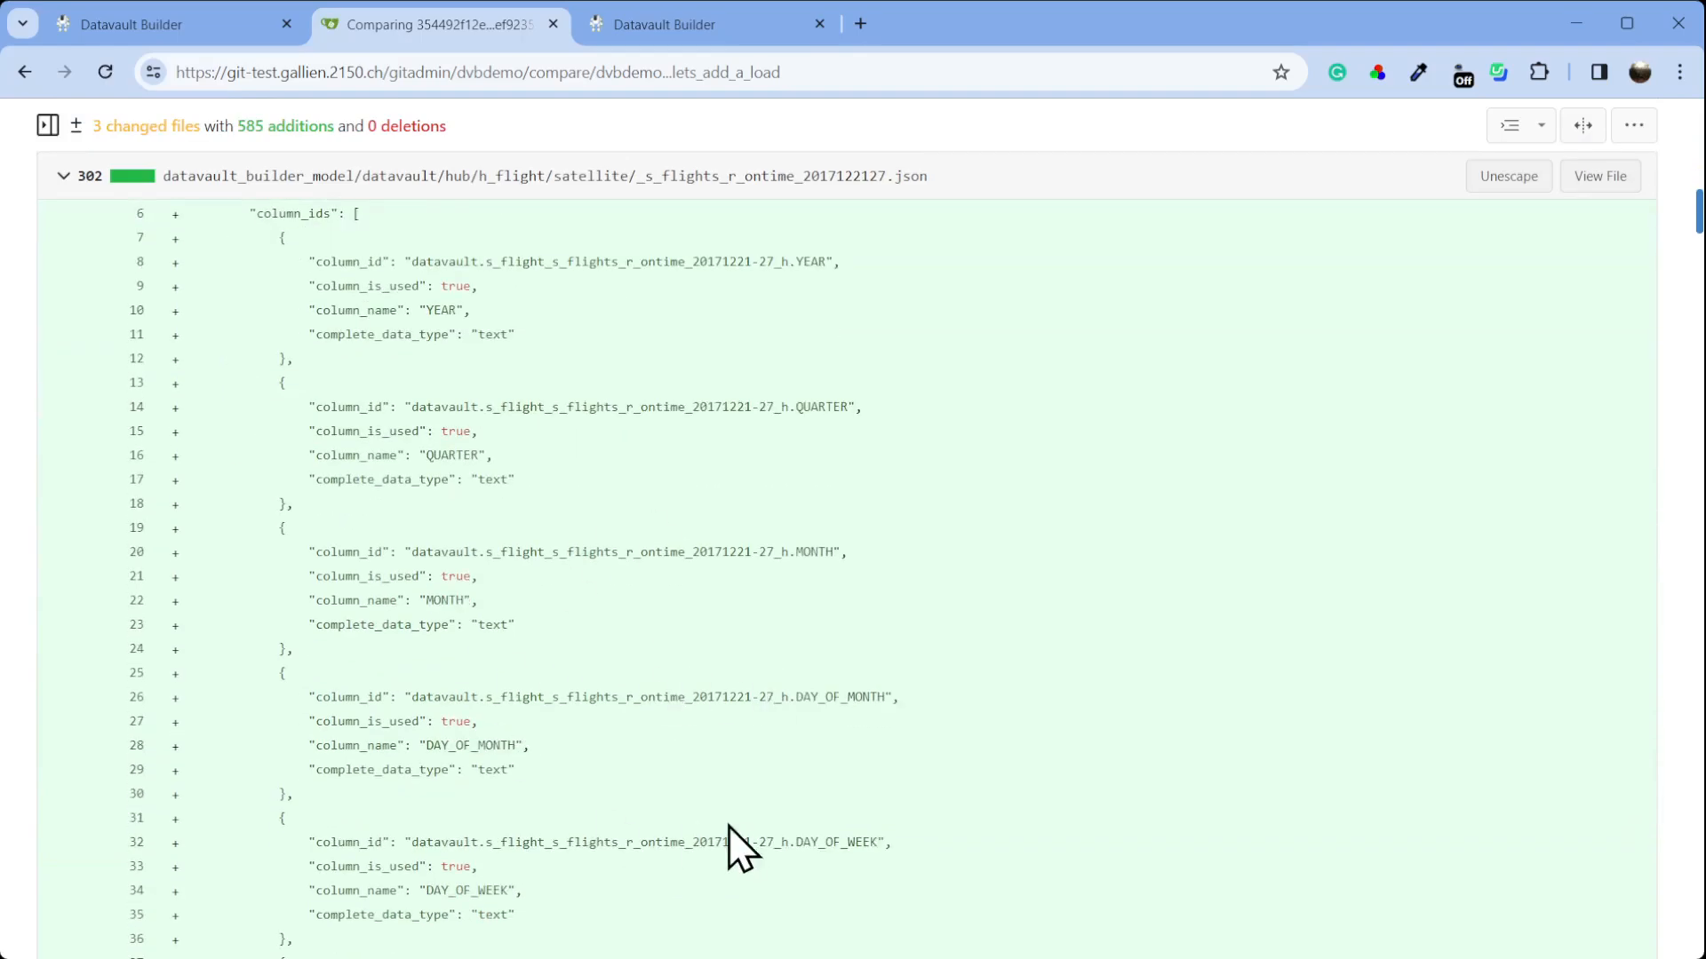
scroll(844, 810, "down", 20)
scroll(889, 844, "down", 8)
scroll(893, 822, "up", 20)
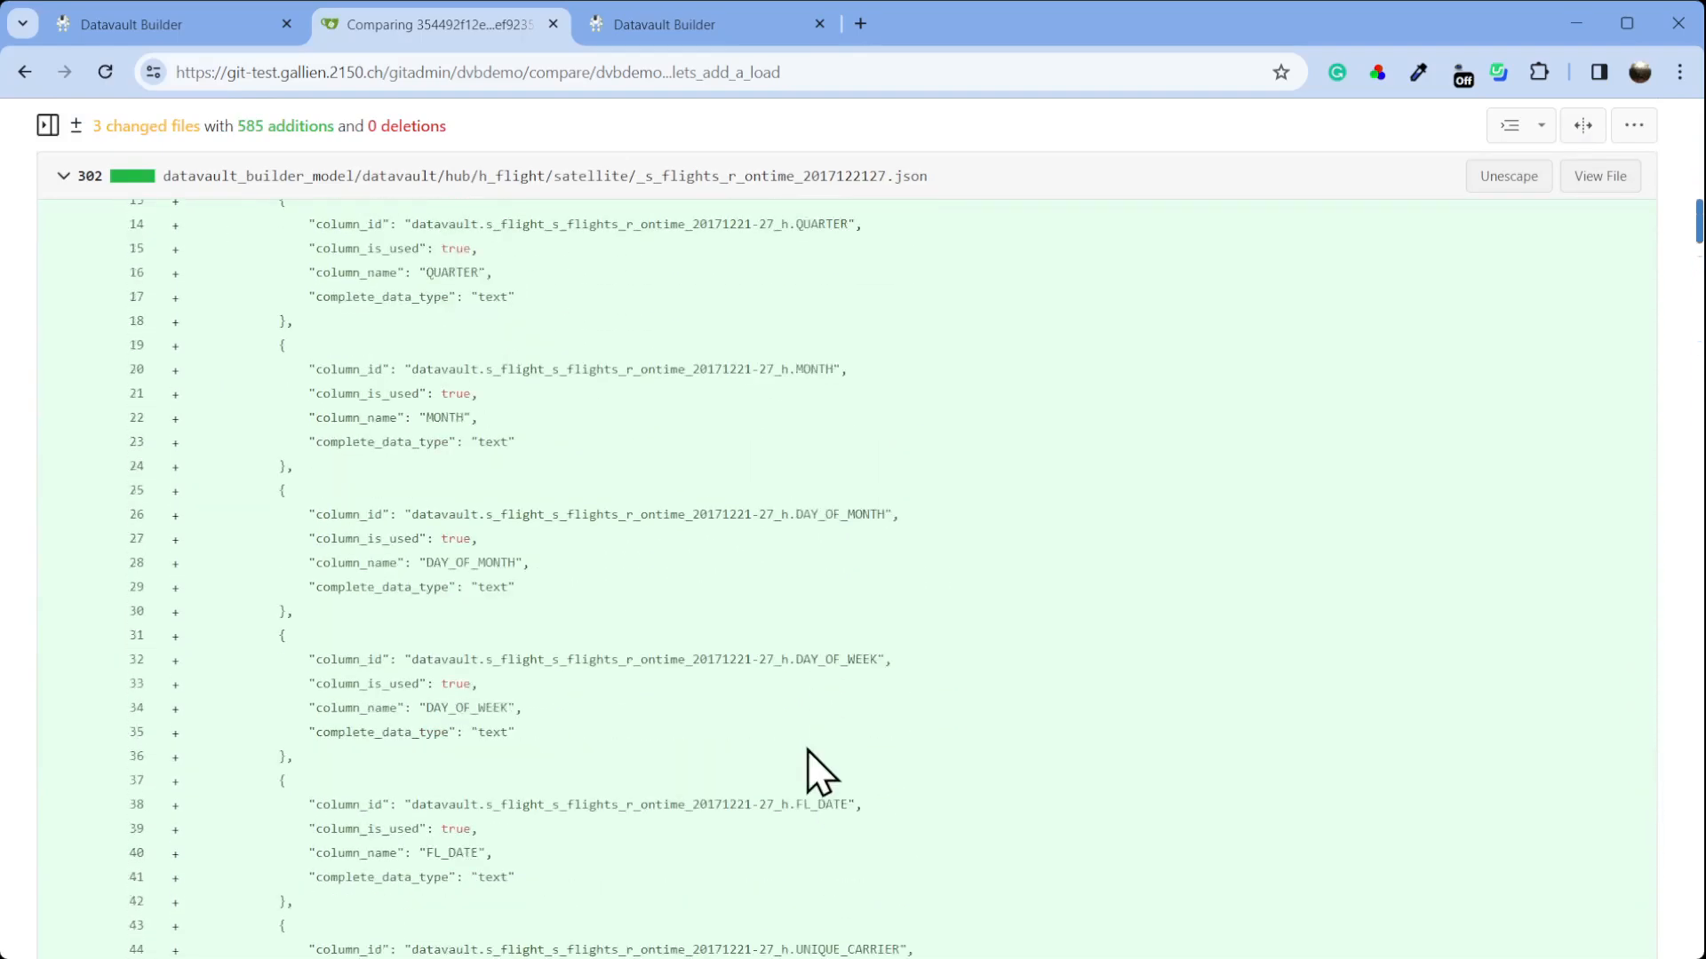
scroll(773, 742, "up", 10)
left_click(64, 699)
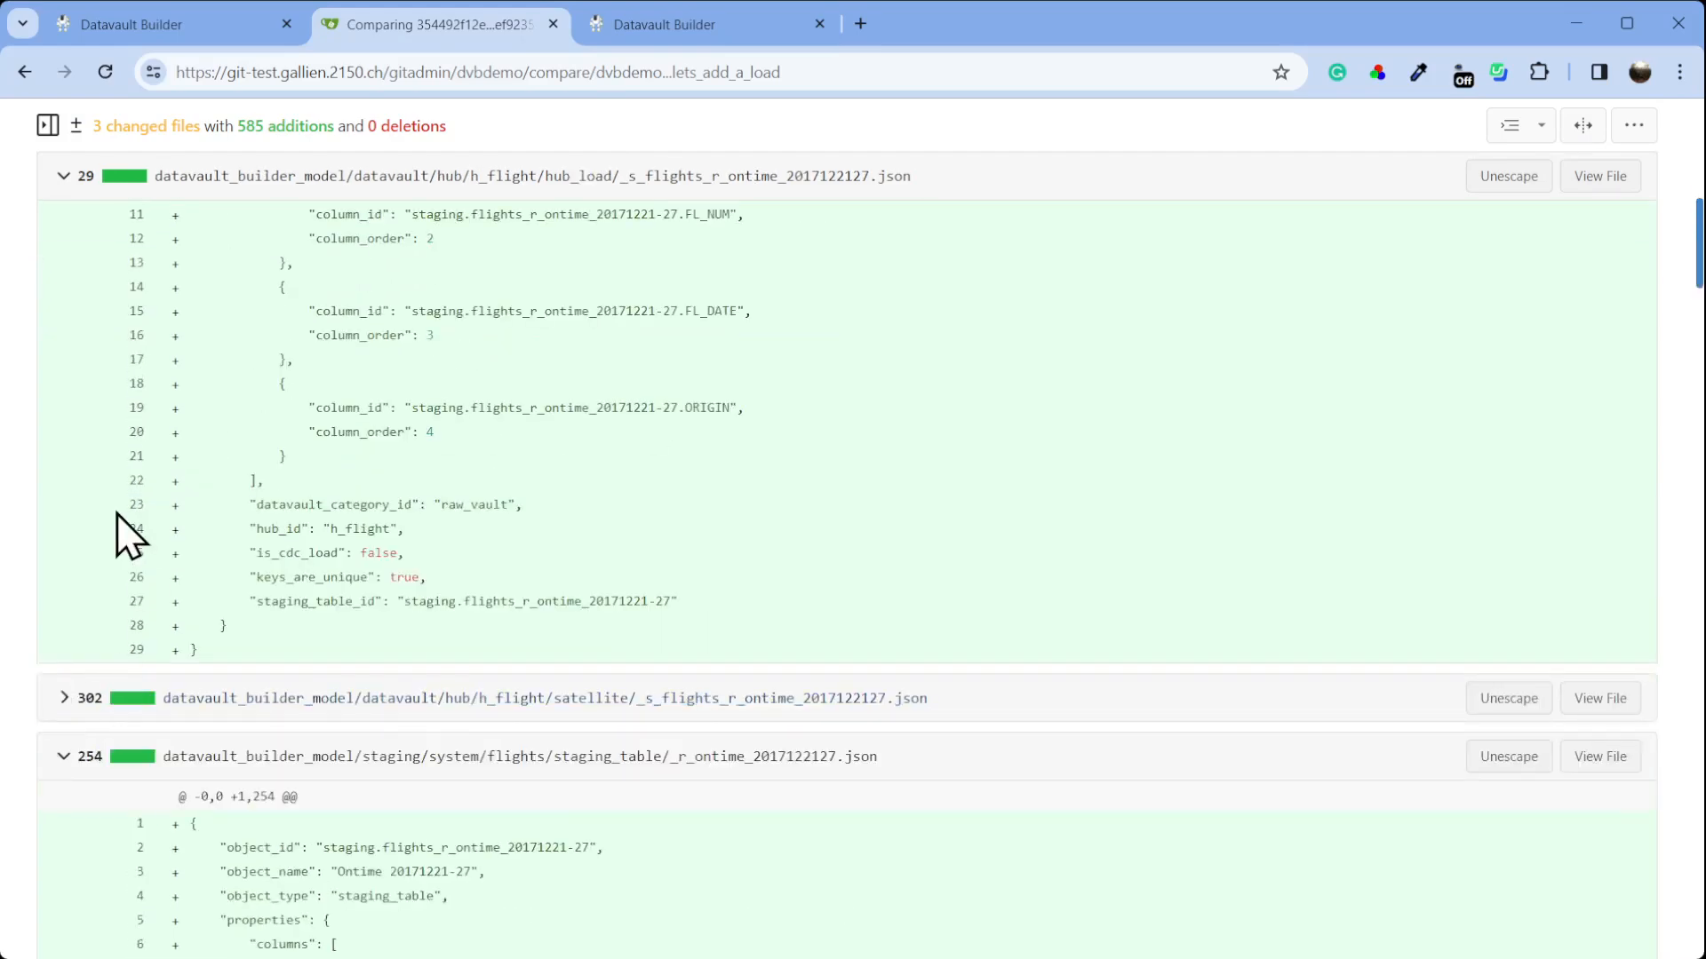
scroll(133, 537, "up", 8)
left_click(64, 465)
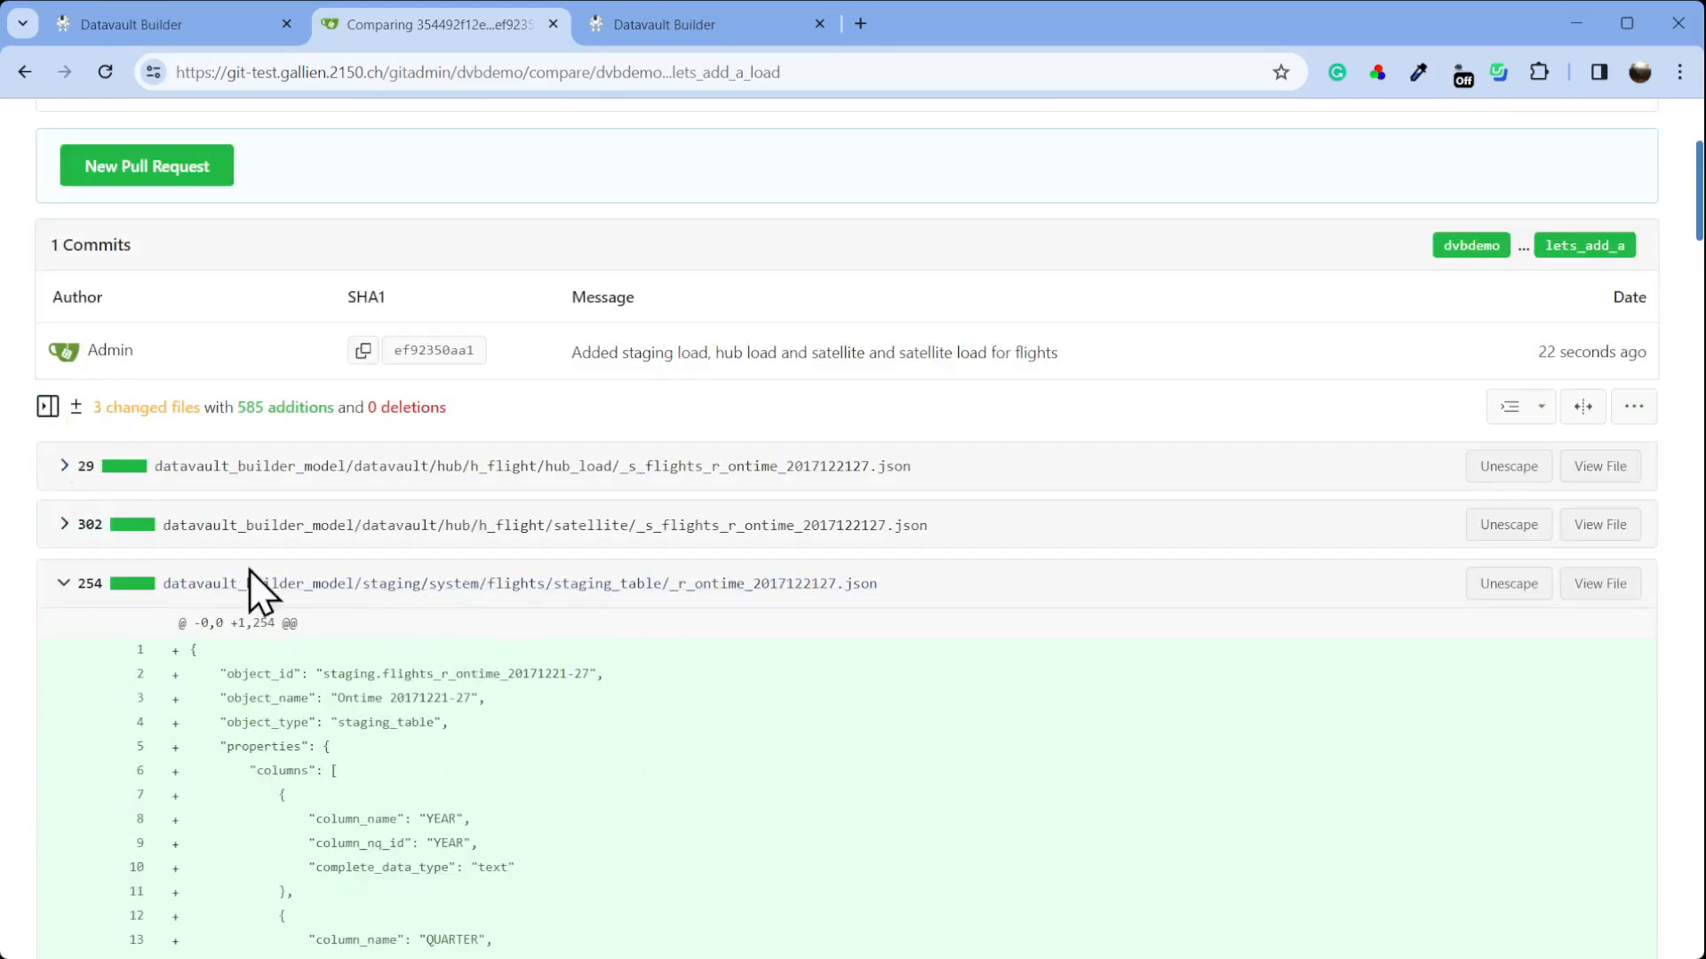
left_click(65, 584)
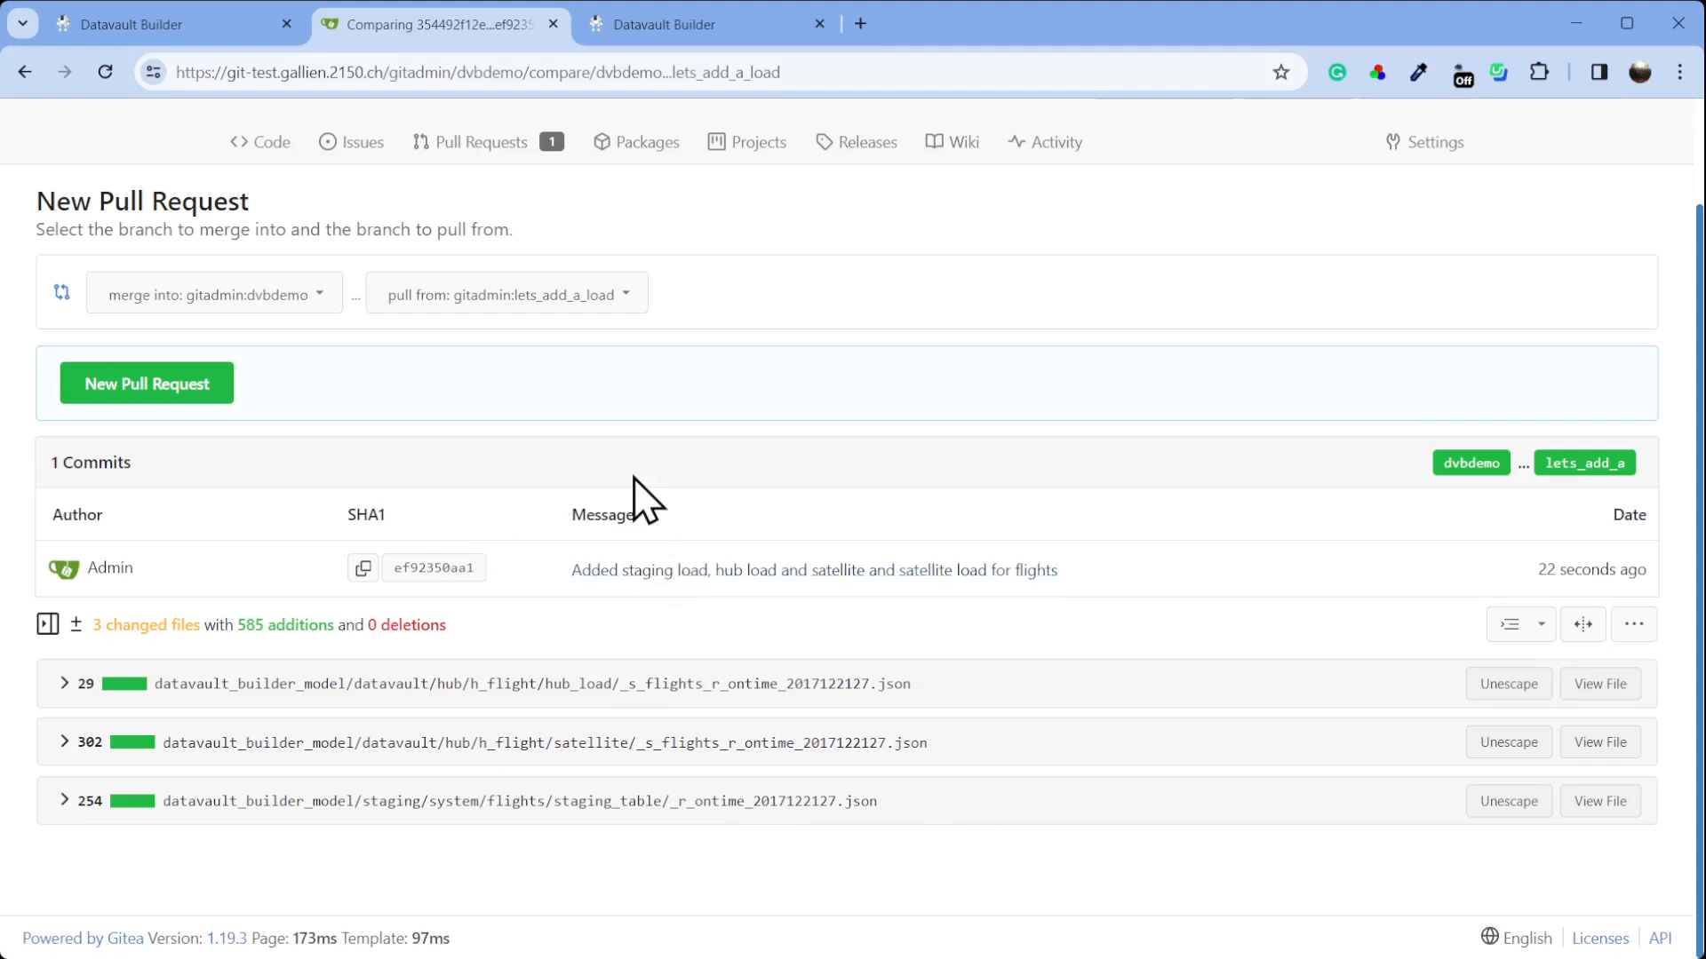
Create the pull request from lets_add_a_load into dvbdemo with the description "Added new stuff"
left_click(177, 396)
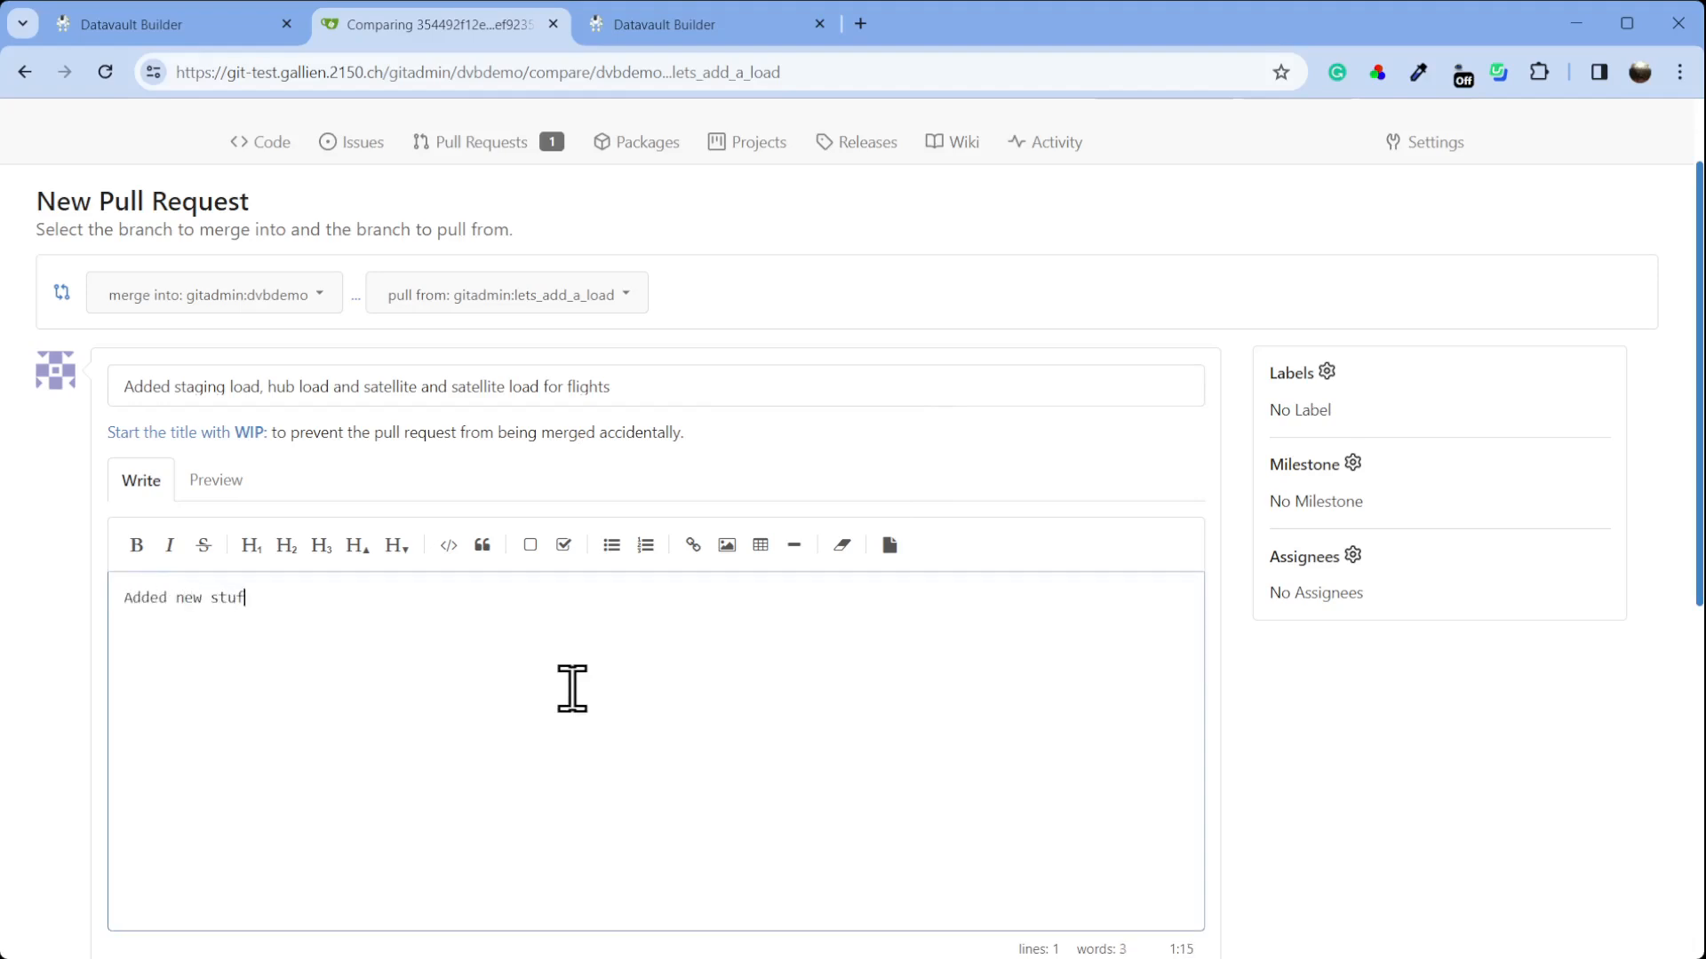
scroll(761, 735, "down", 3)
left_click(1143, 824)
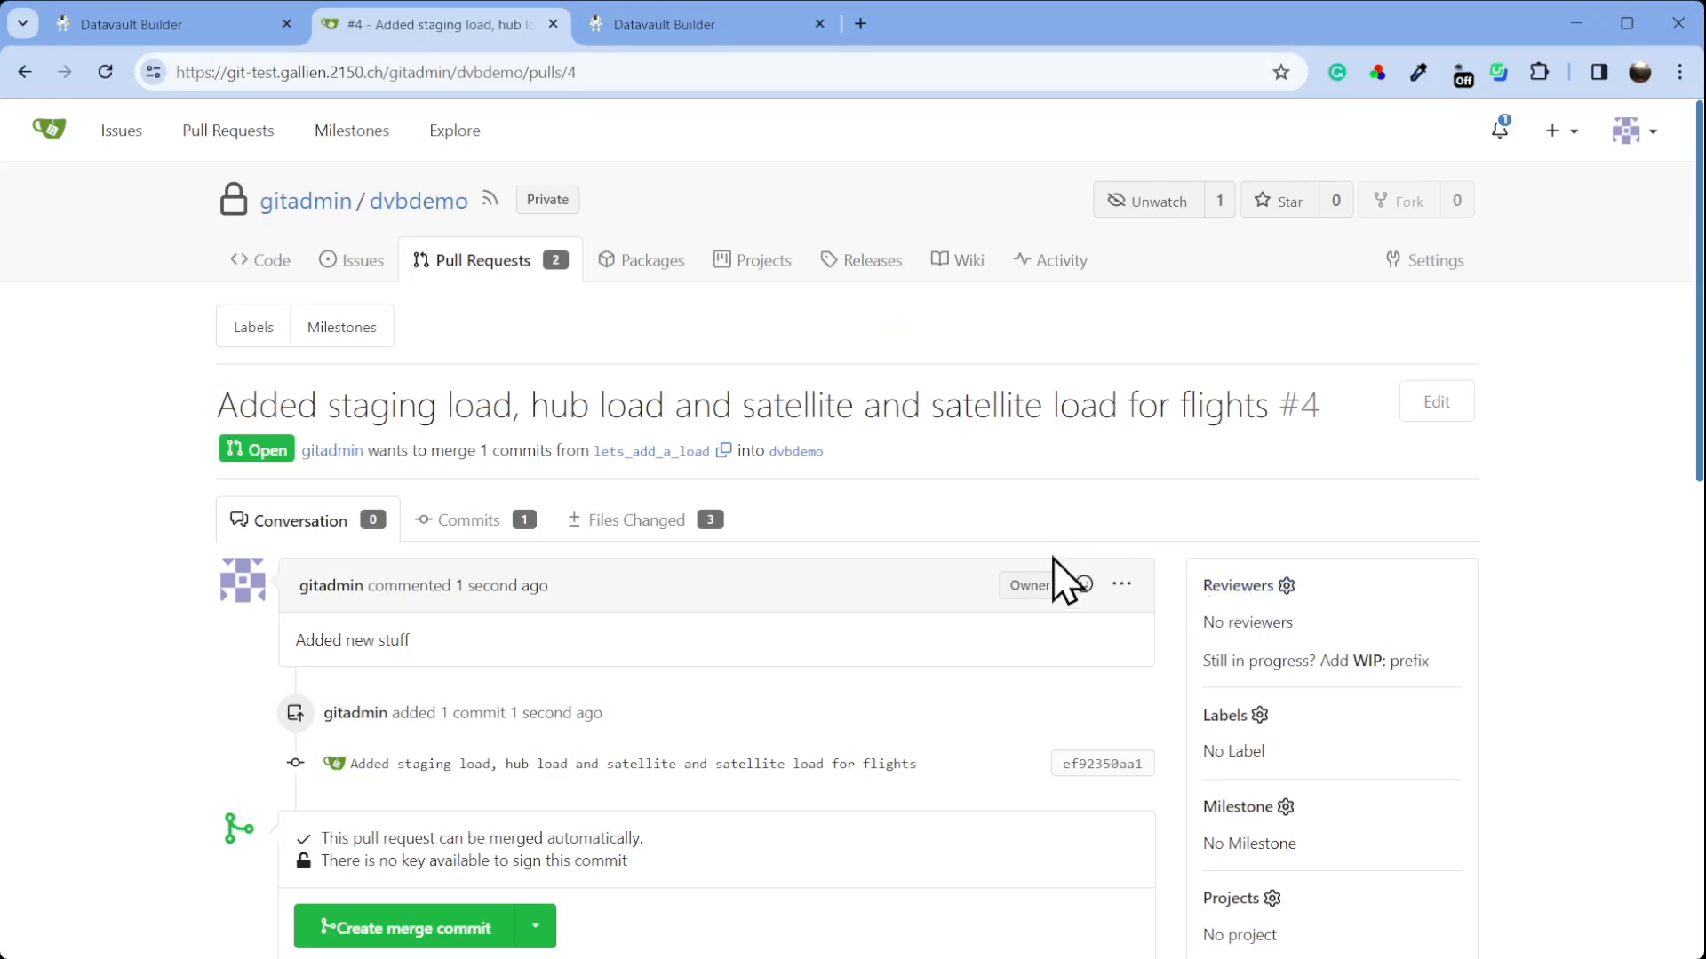
Mark all three changed files of the flights pull request #4 as viewed
scroll(1057, 569, "down", 3)
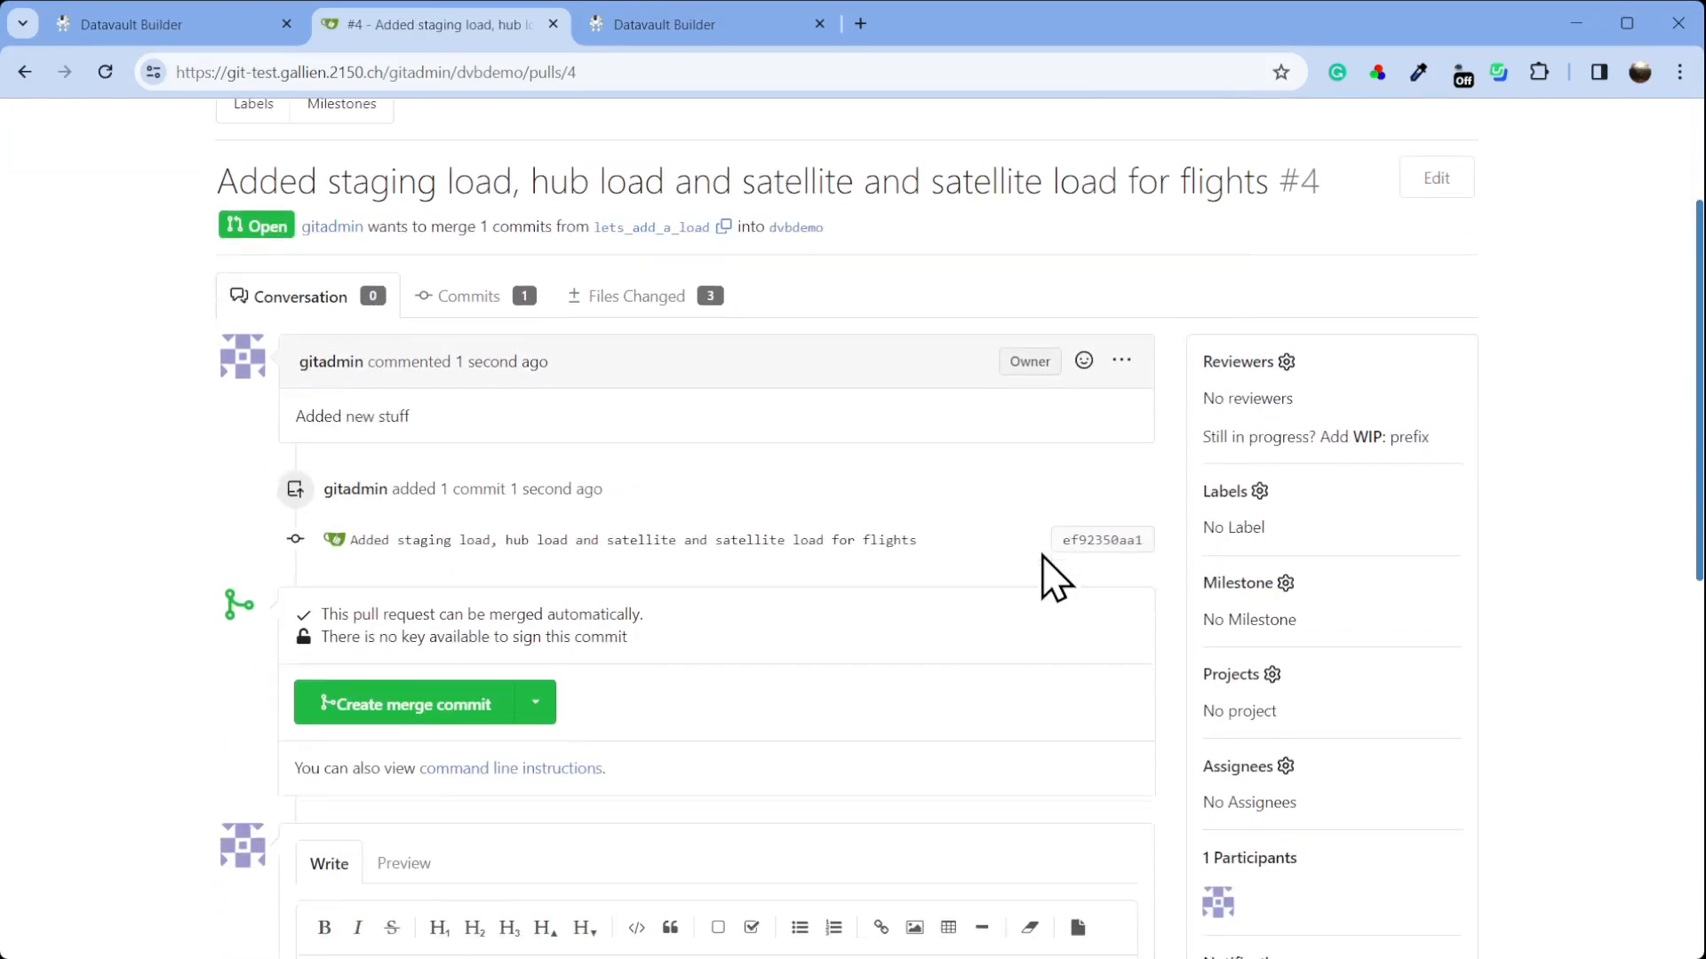
left_click(635, 297)
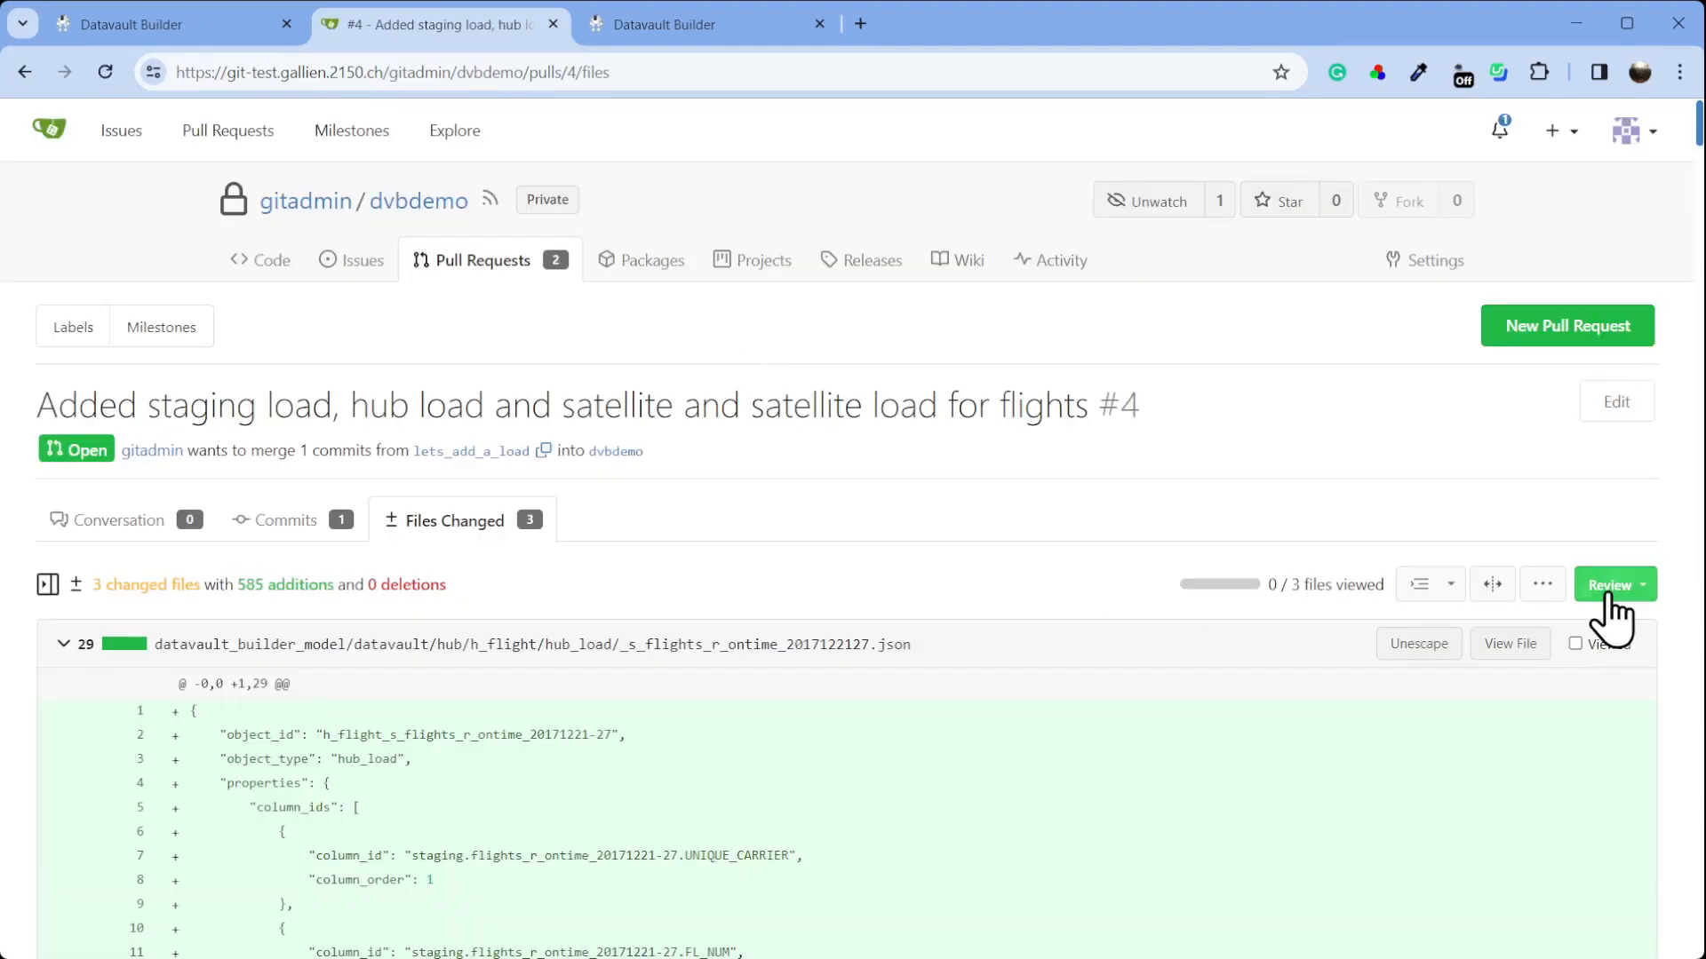
left_click(1576, 644)
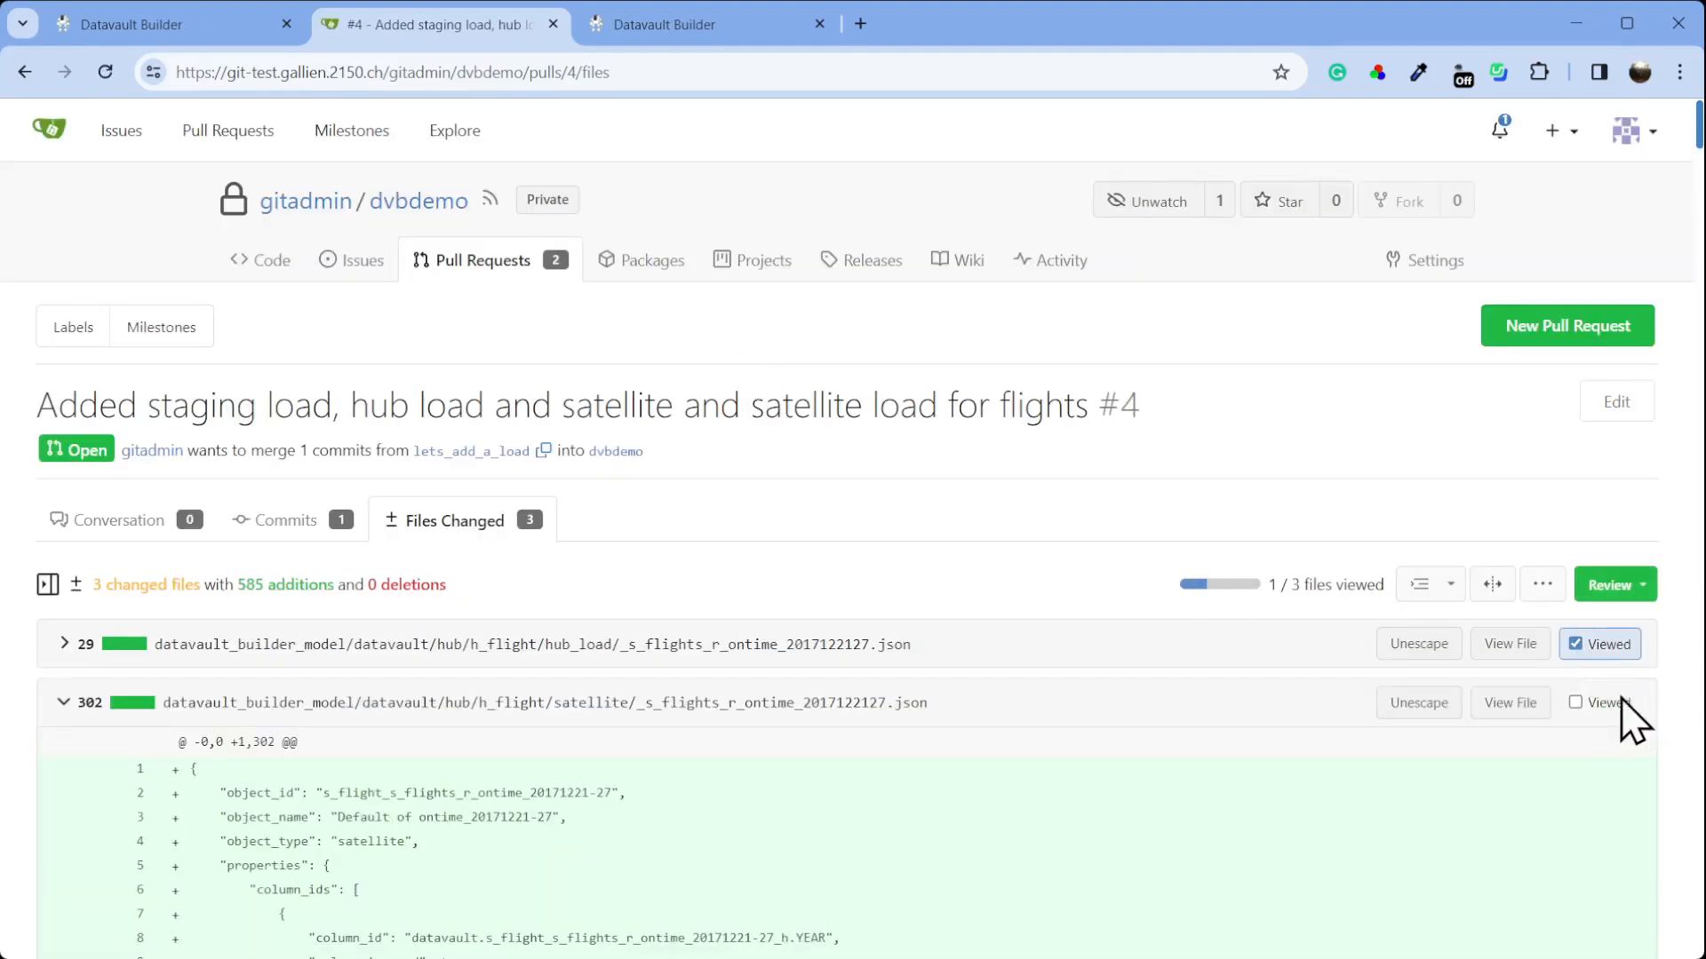
left_click(1577, 703)
left_click(1576, 761)
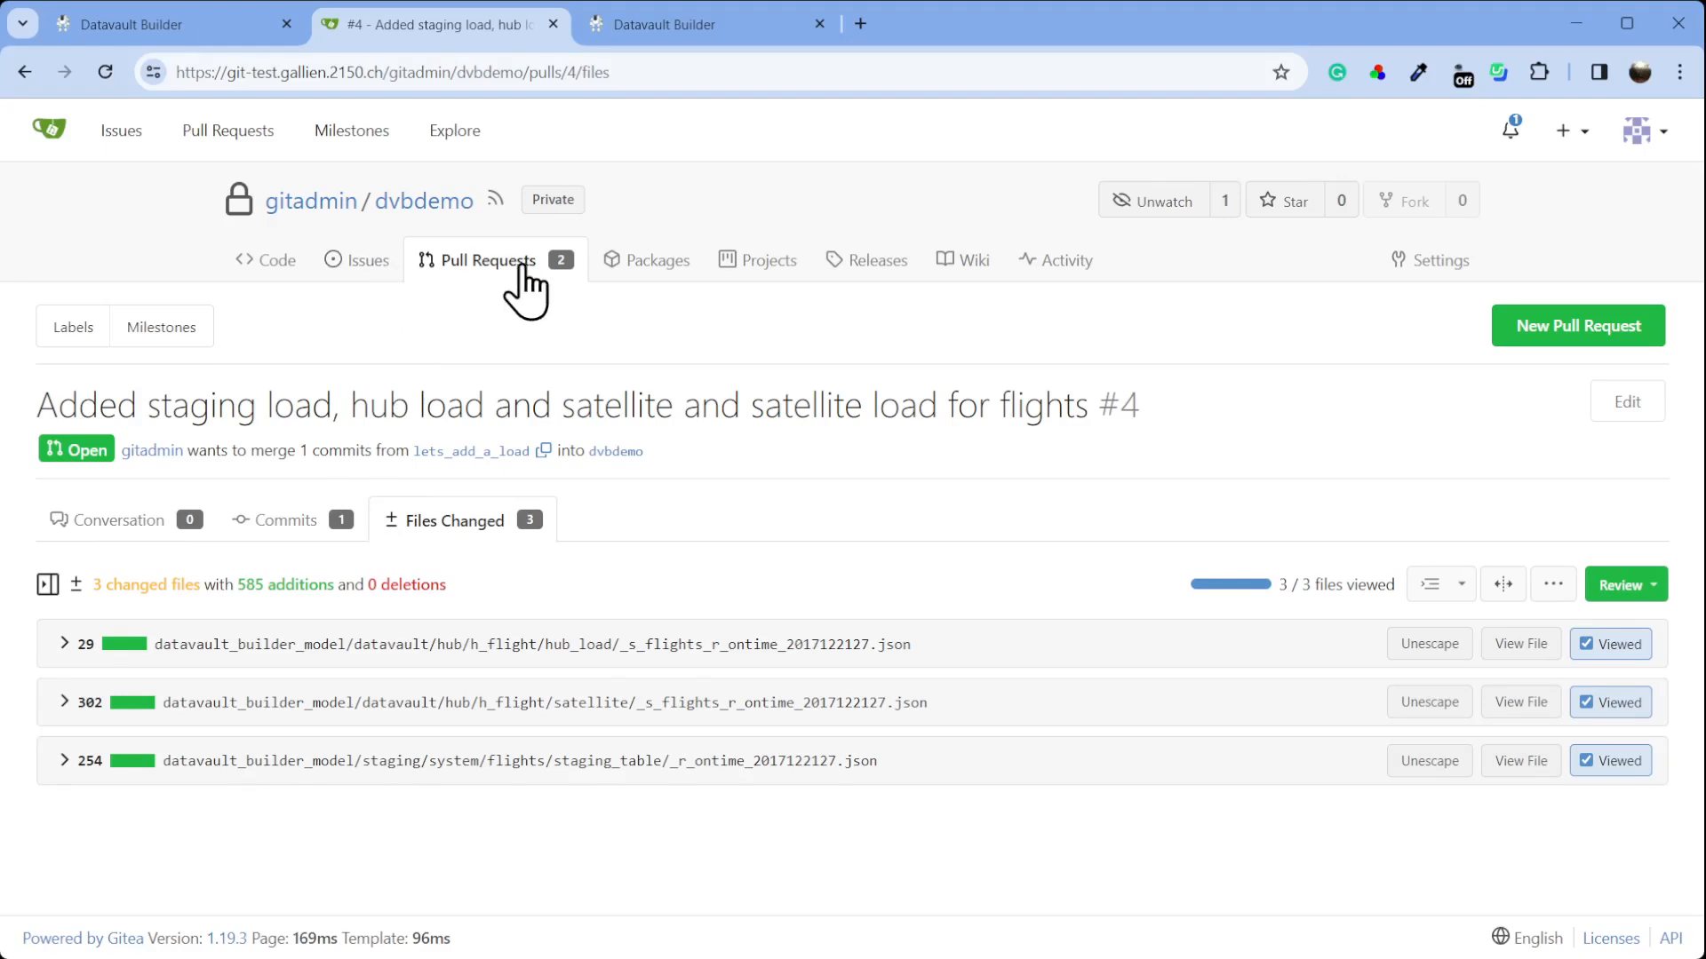
Review the commit of pull request #4, return to it through the dvbdemo repository's open pull requests, and merge it into dvbdemo with a merge commit
left_click(294, 524)
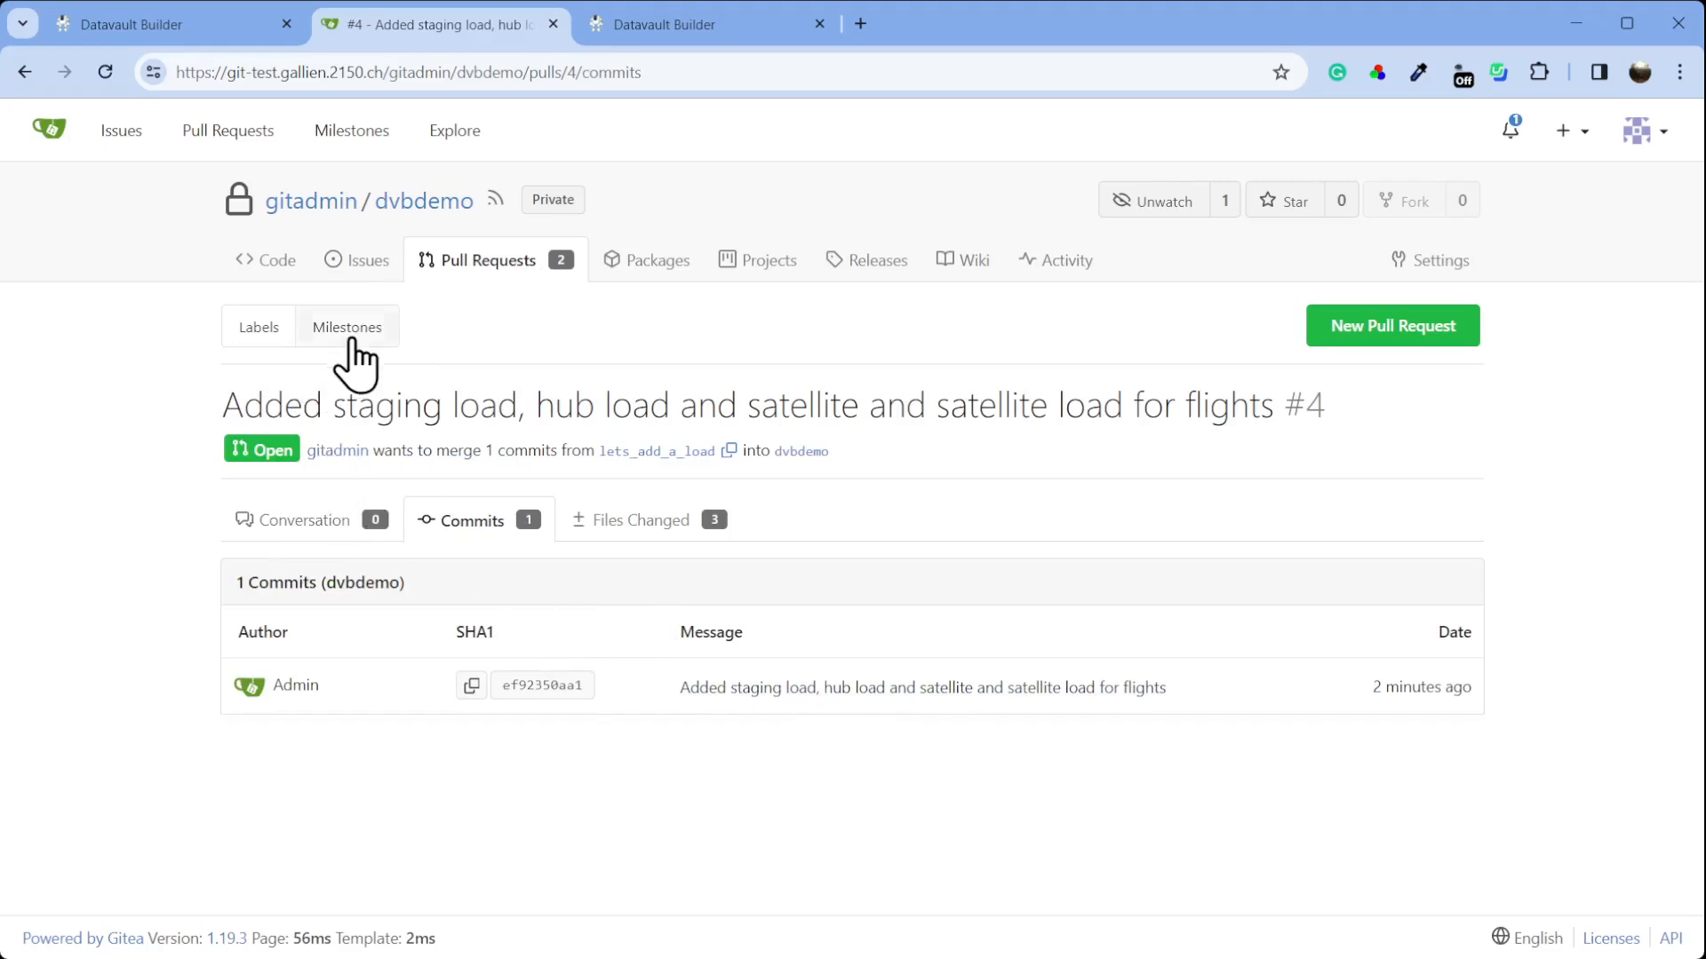
left_click(425, 204)
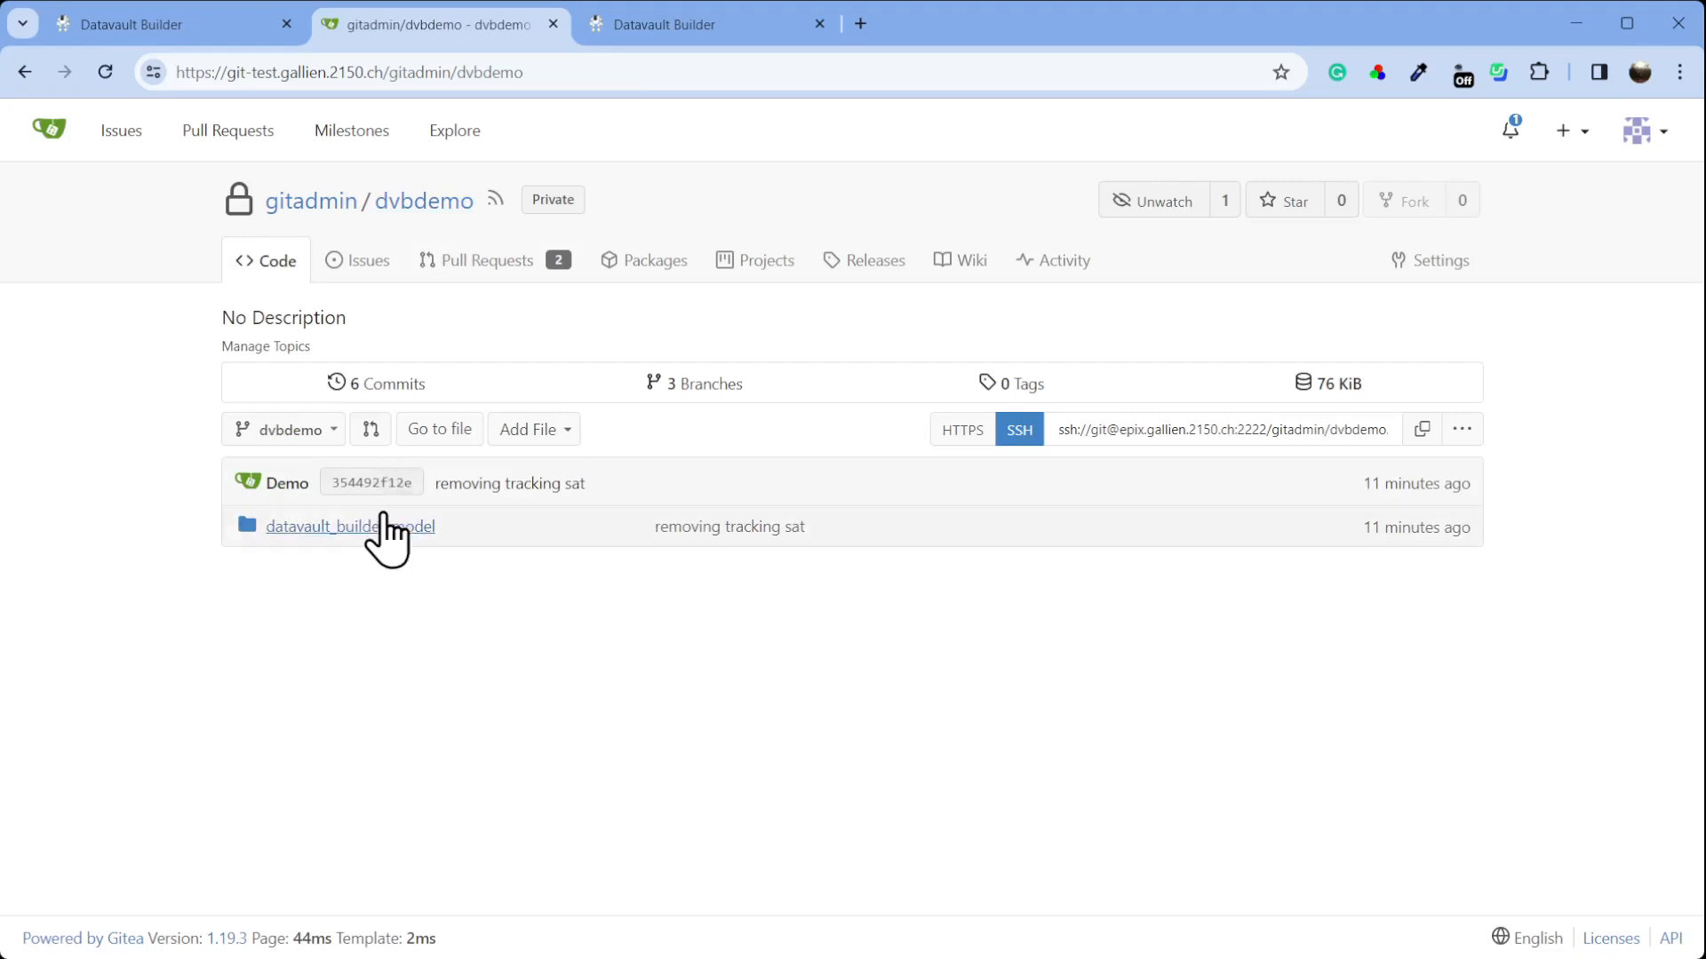
left_click(508, 267)
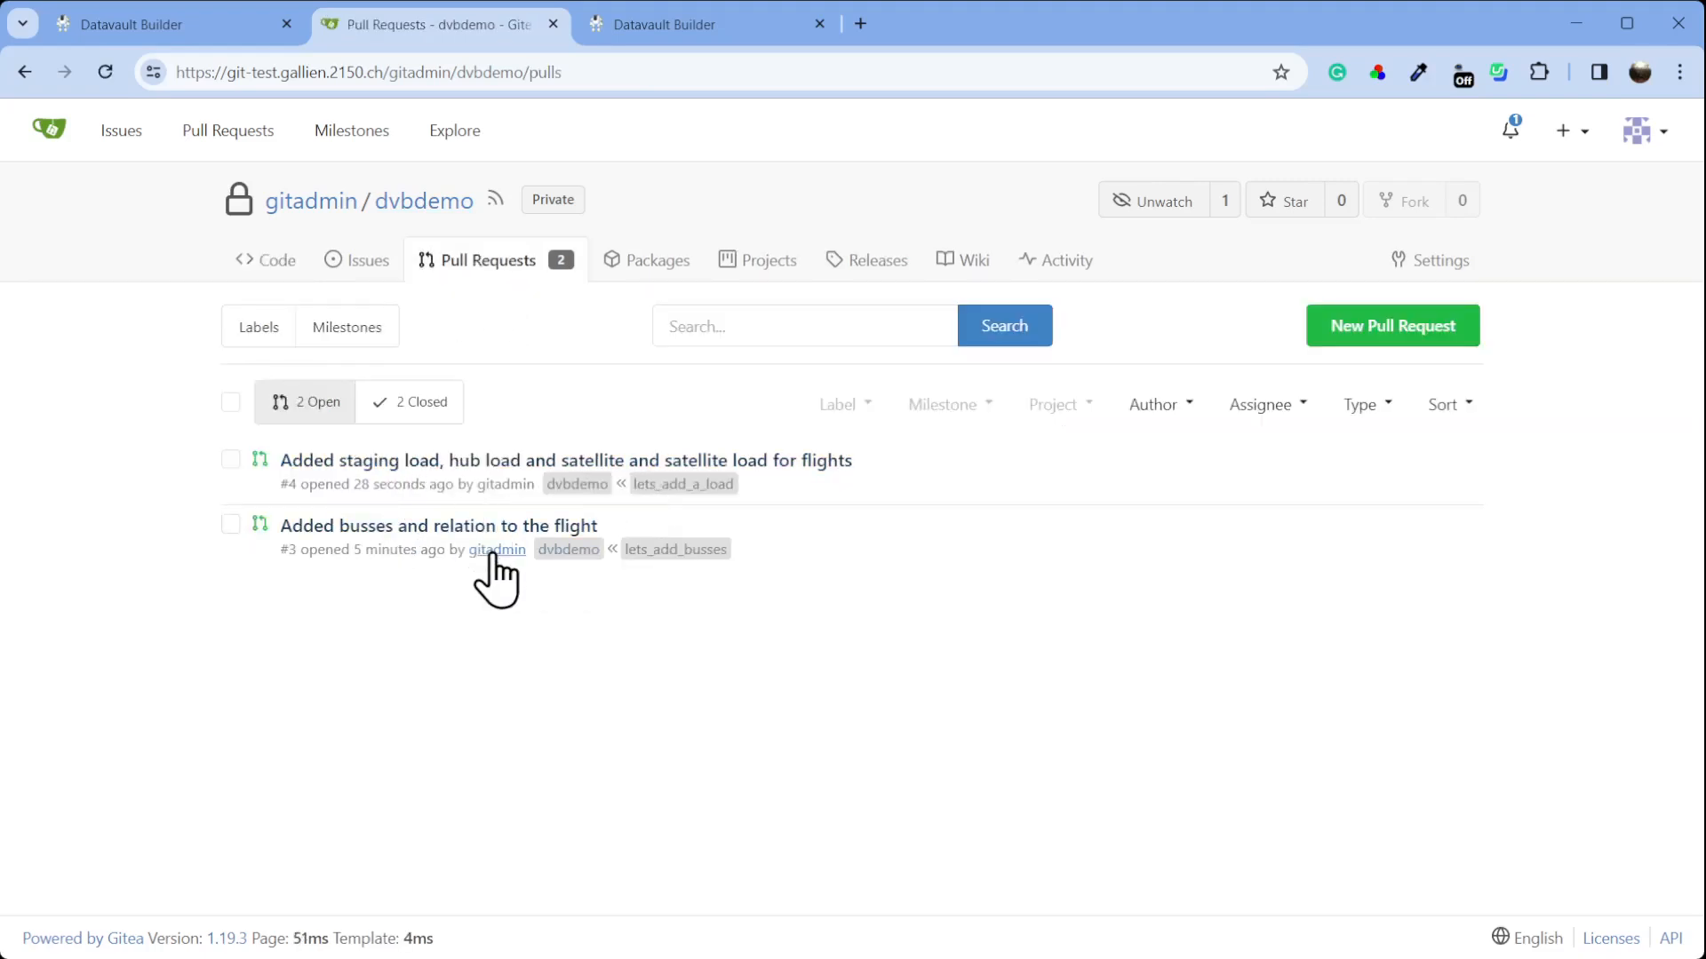
left_click(484, 467)
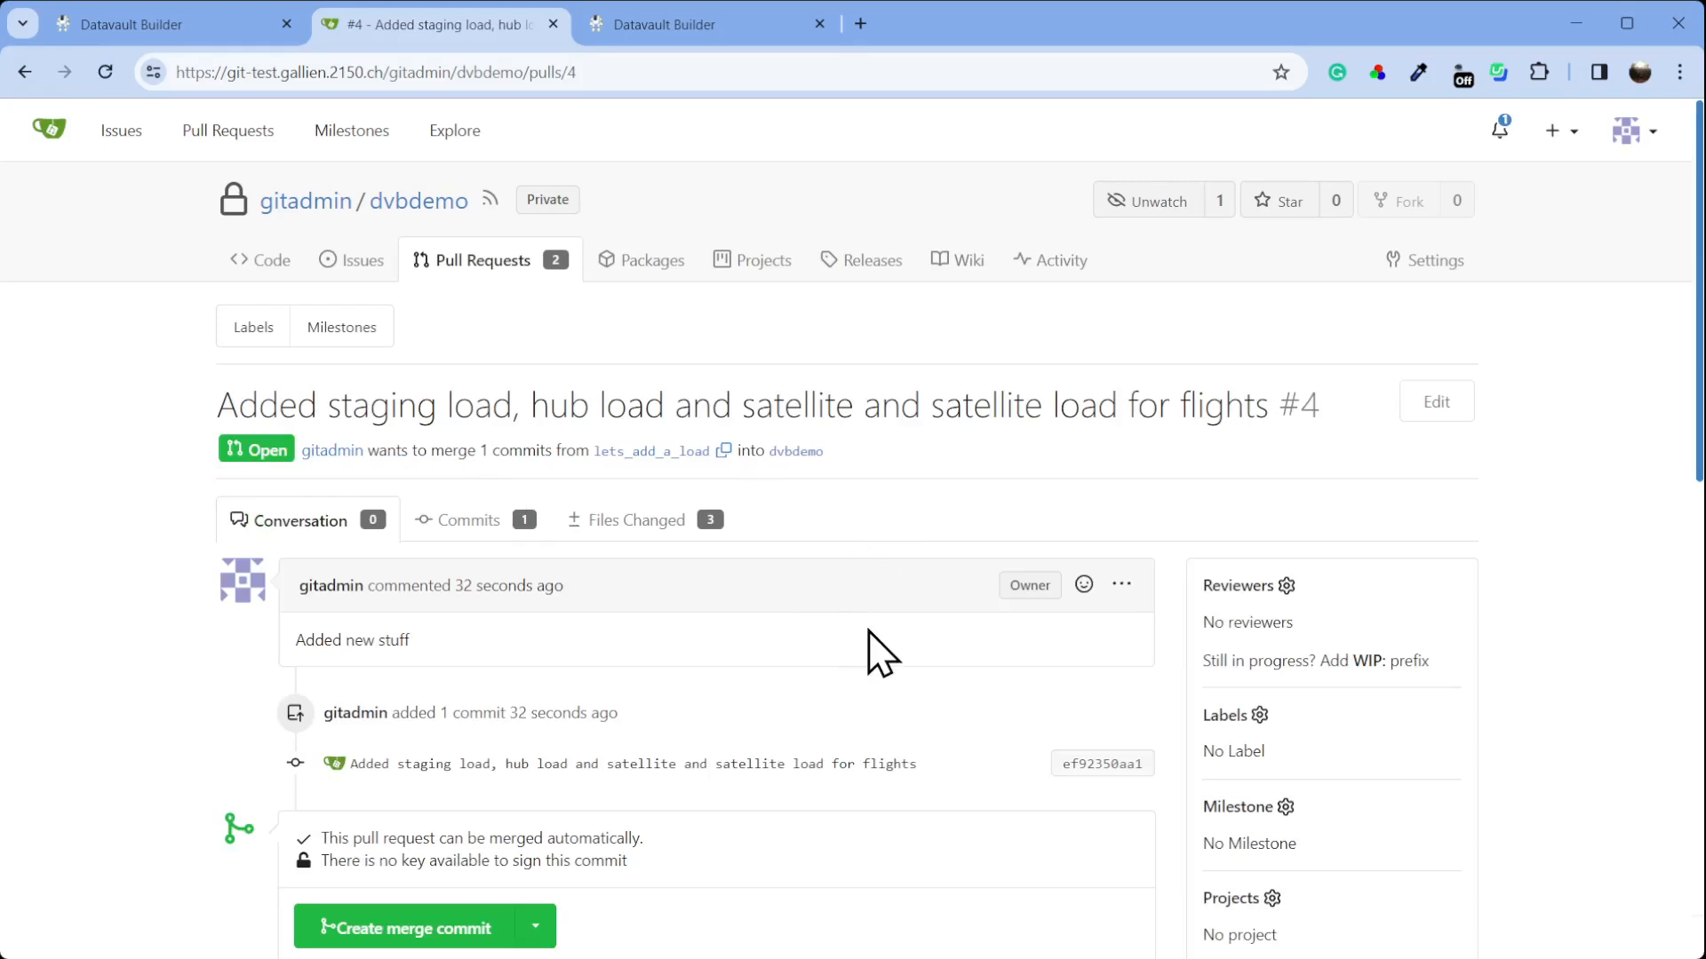
scroll(866, 662, "down", 3)
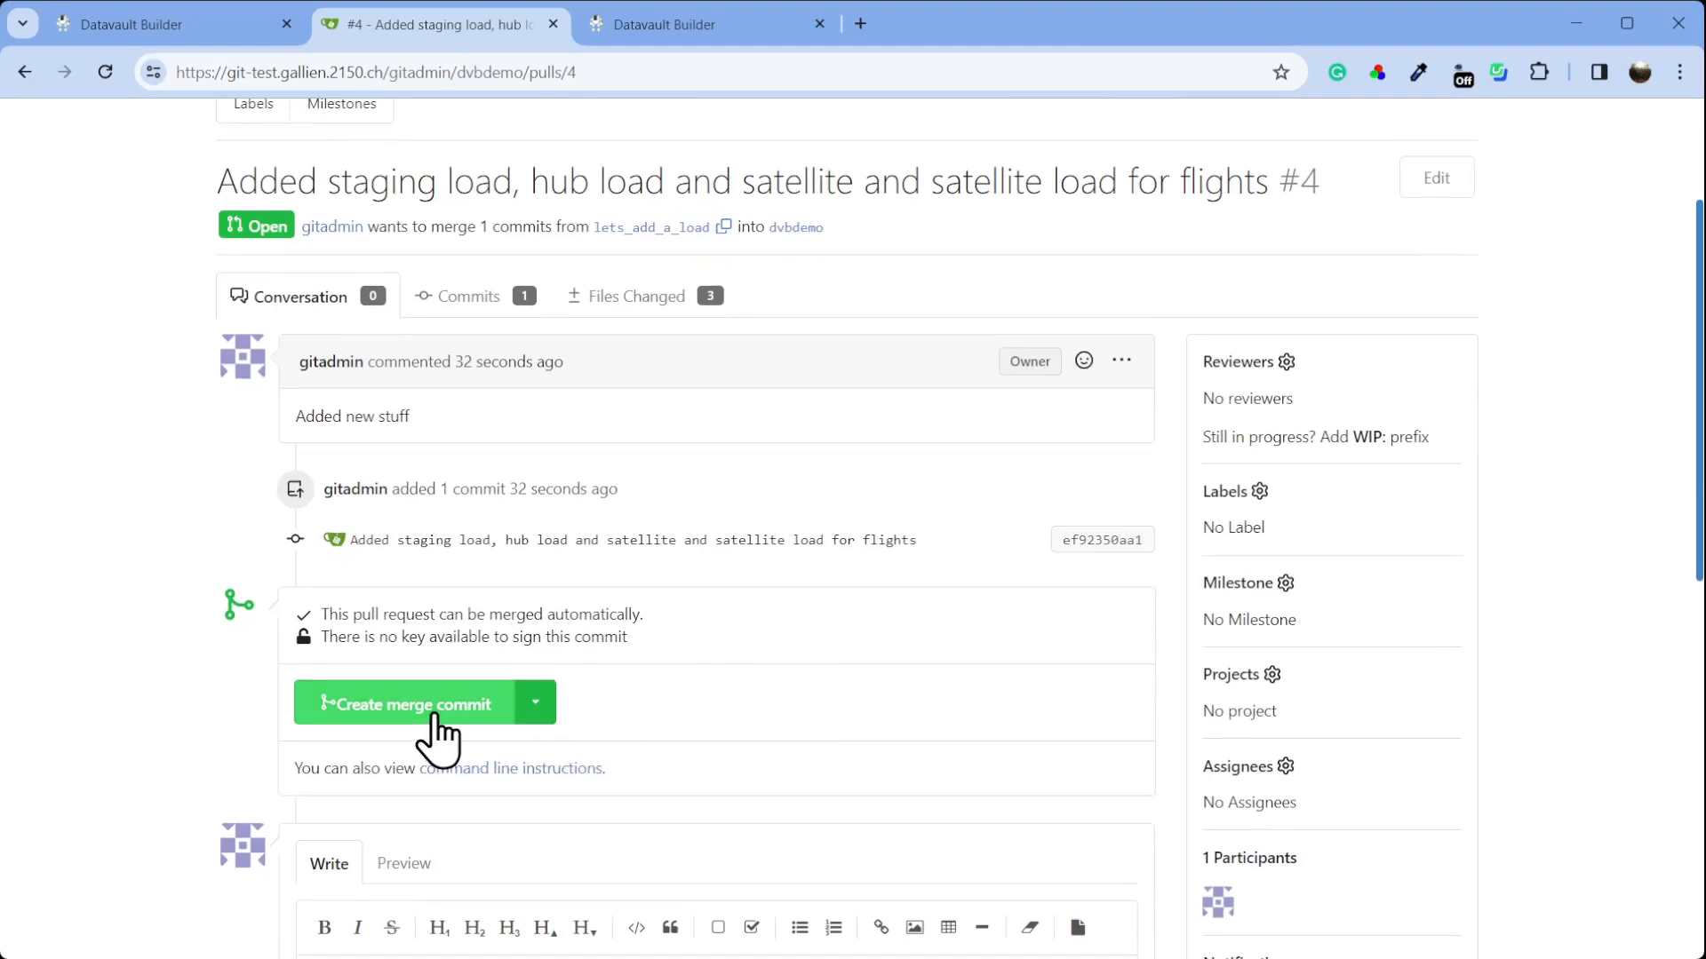
left_click(435, 715)
scroll(915, 763, "down", 1)
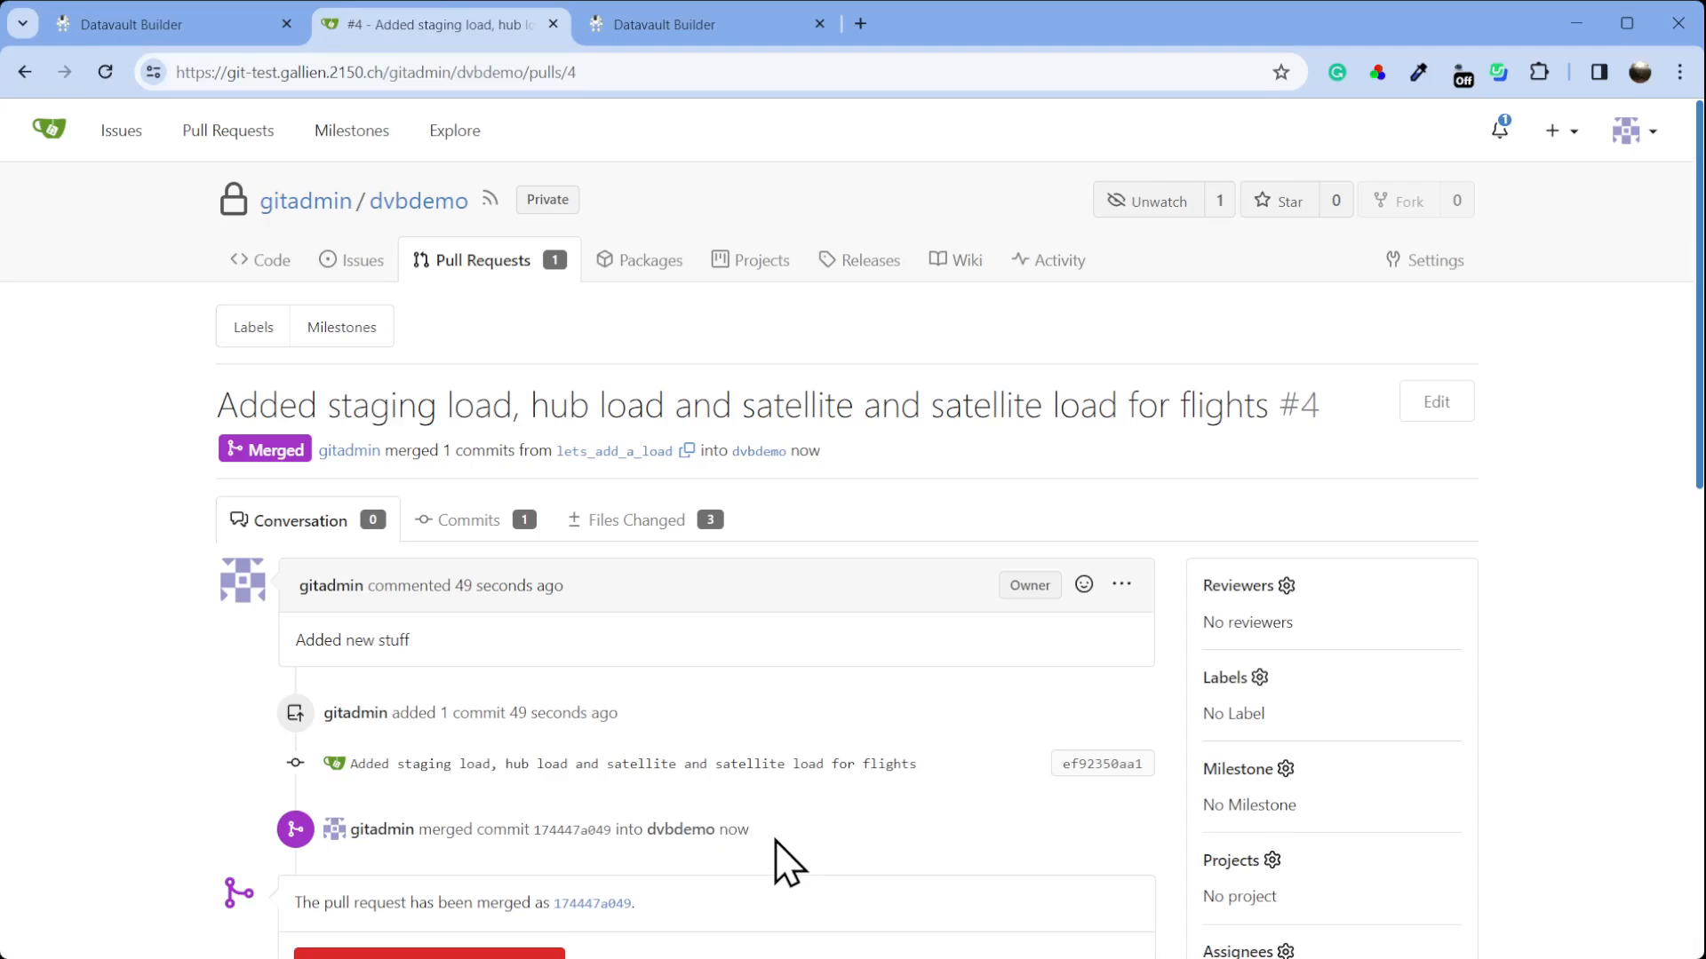
Check the merged flights pull request and the status of the remaining branches in the dvbdemo repository's branch list
scroll(829, 782, "down", 3)
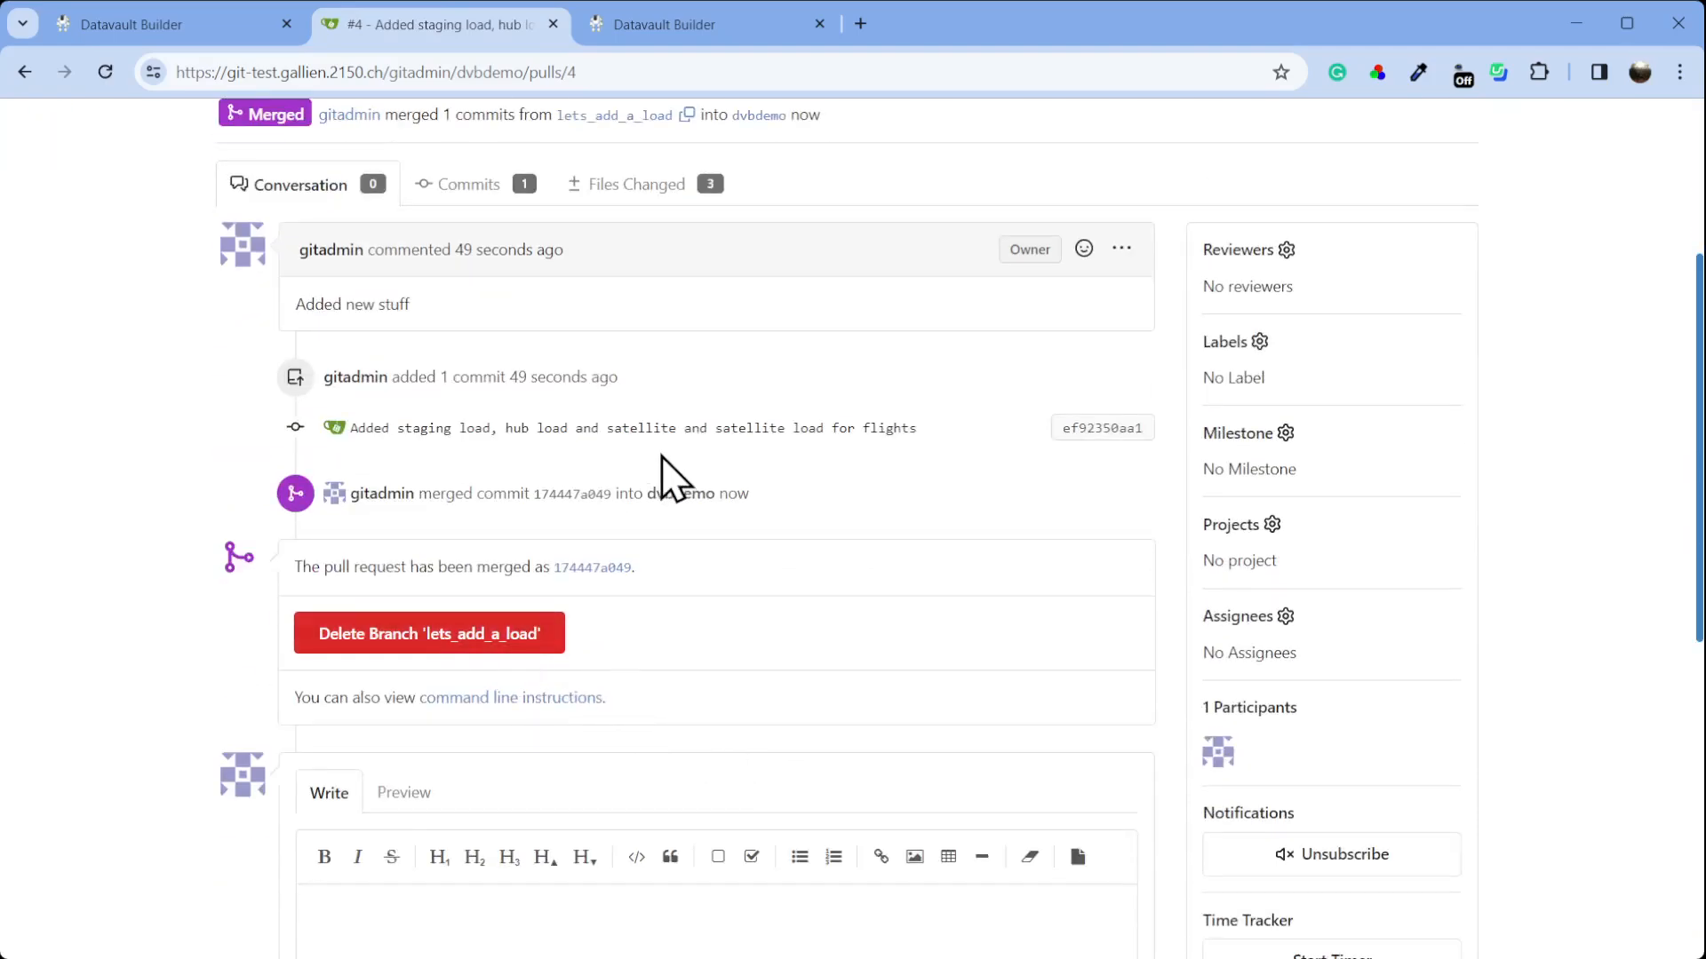
scroll(594, 444, "up", 2)
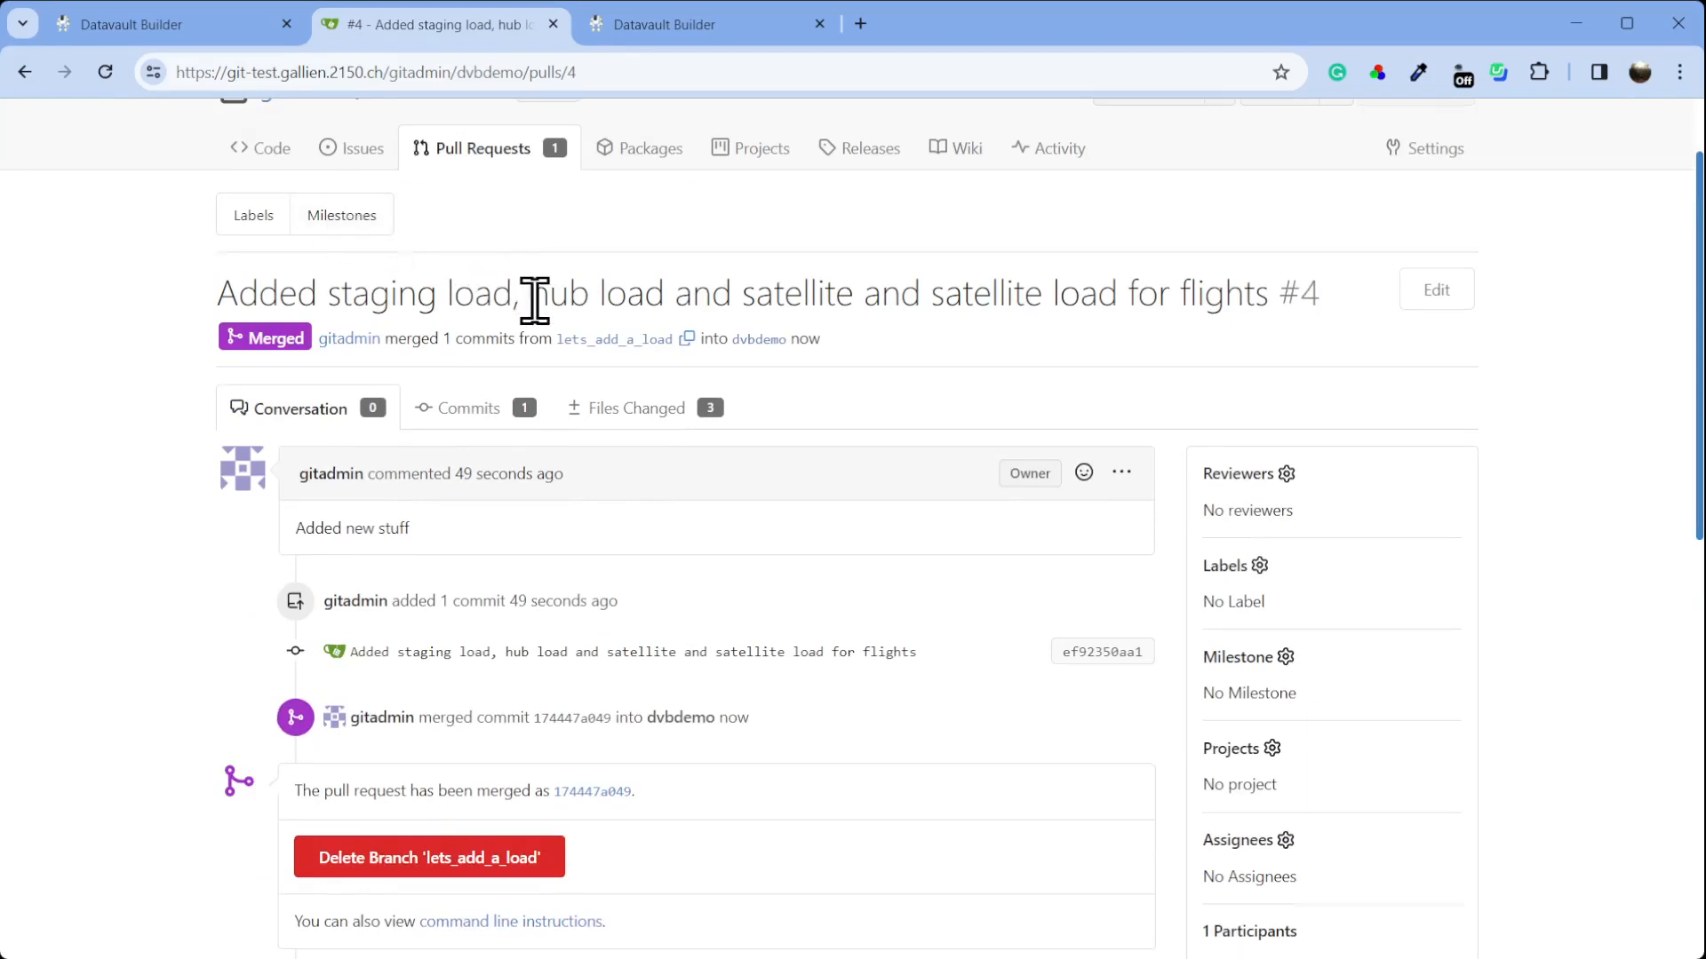
scroll(515, 302, "up", 1)
left_click(269, 262)
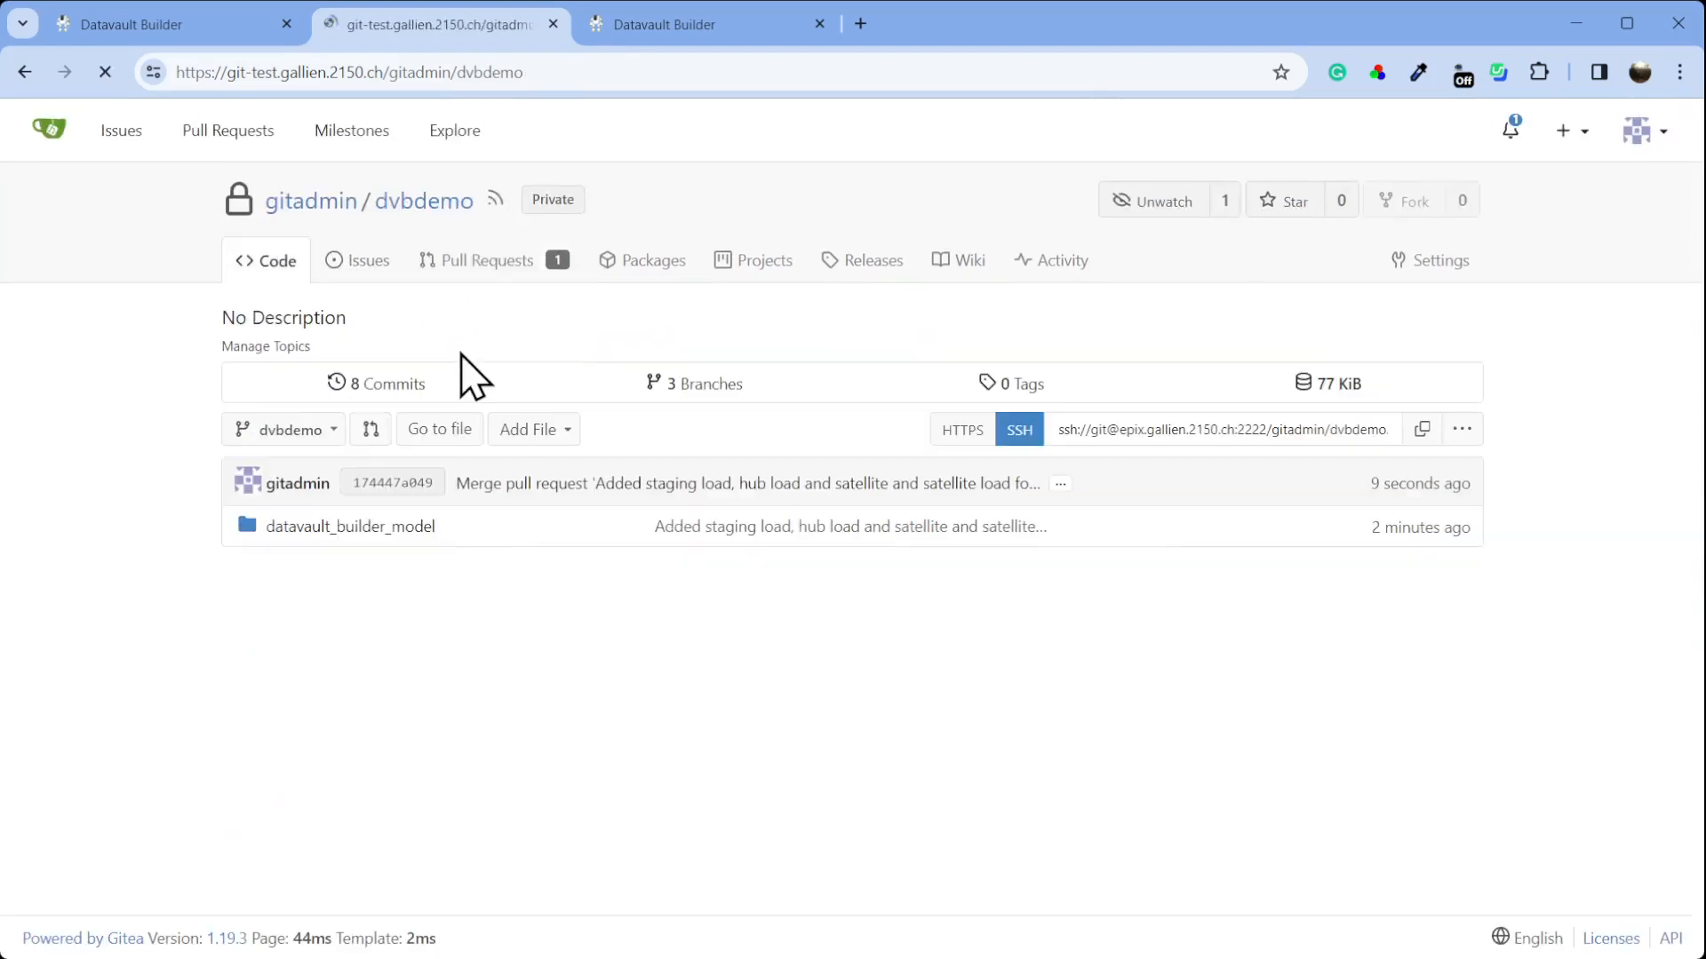
left_click(695, 384)
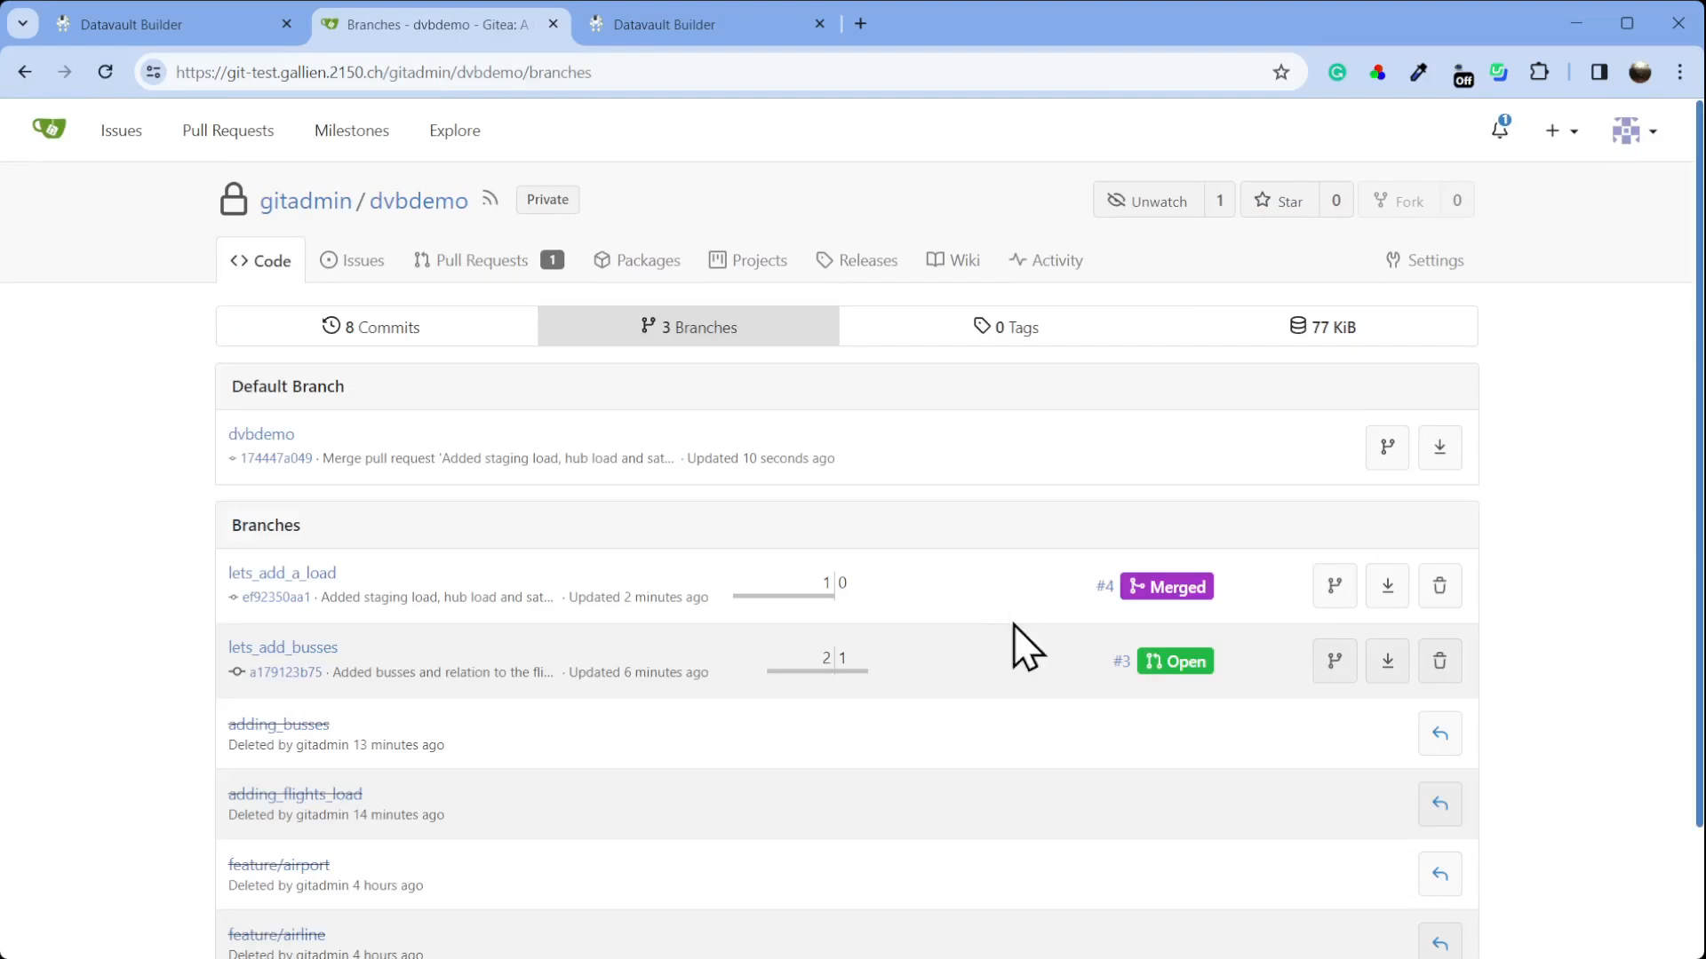
scroll(1230, 749, "down", 2)
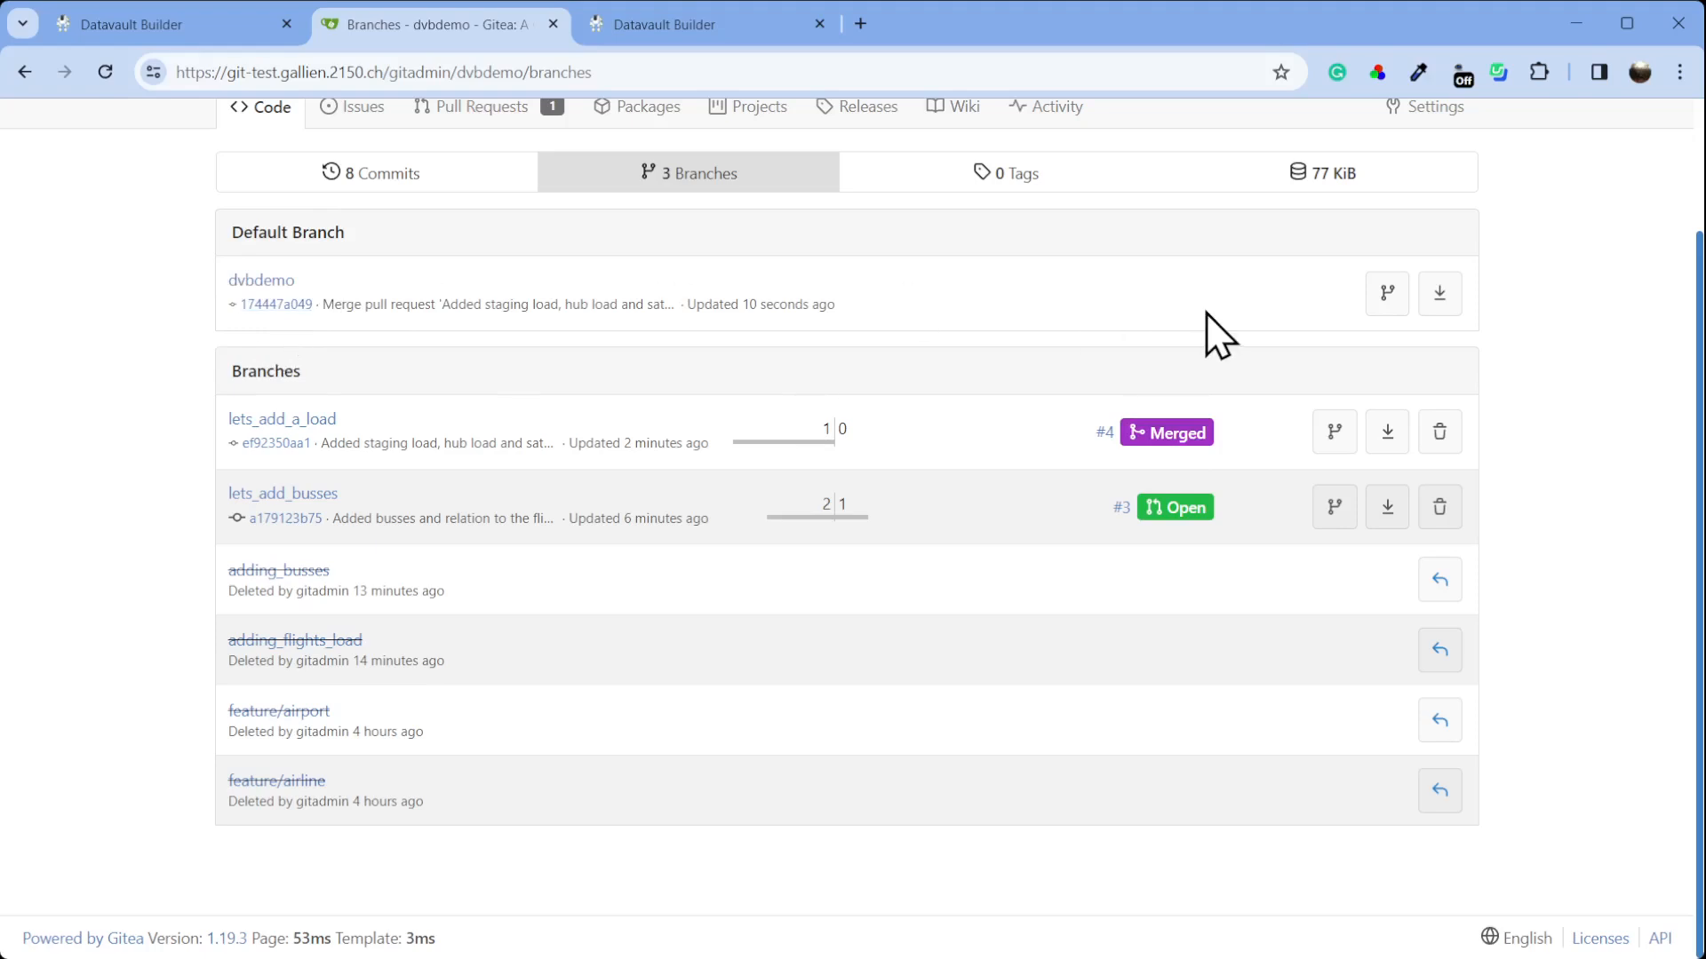
Switch to Datavault Builder, refresh the comparison with the dvbdemo branch, and filter the operations to show only differing objects
left_click(121, 29)
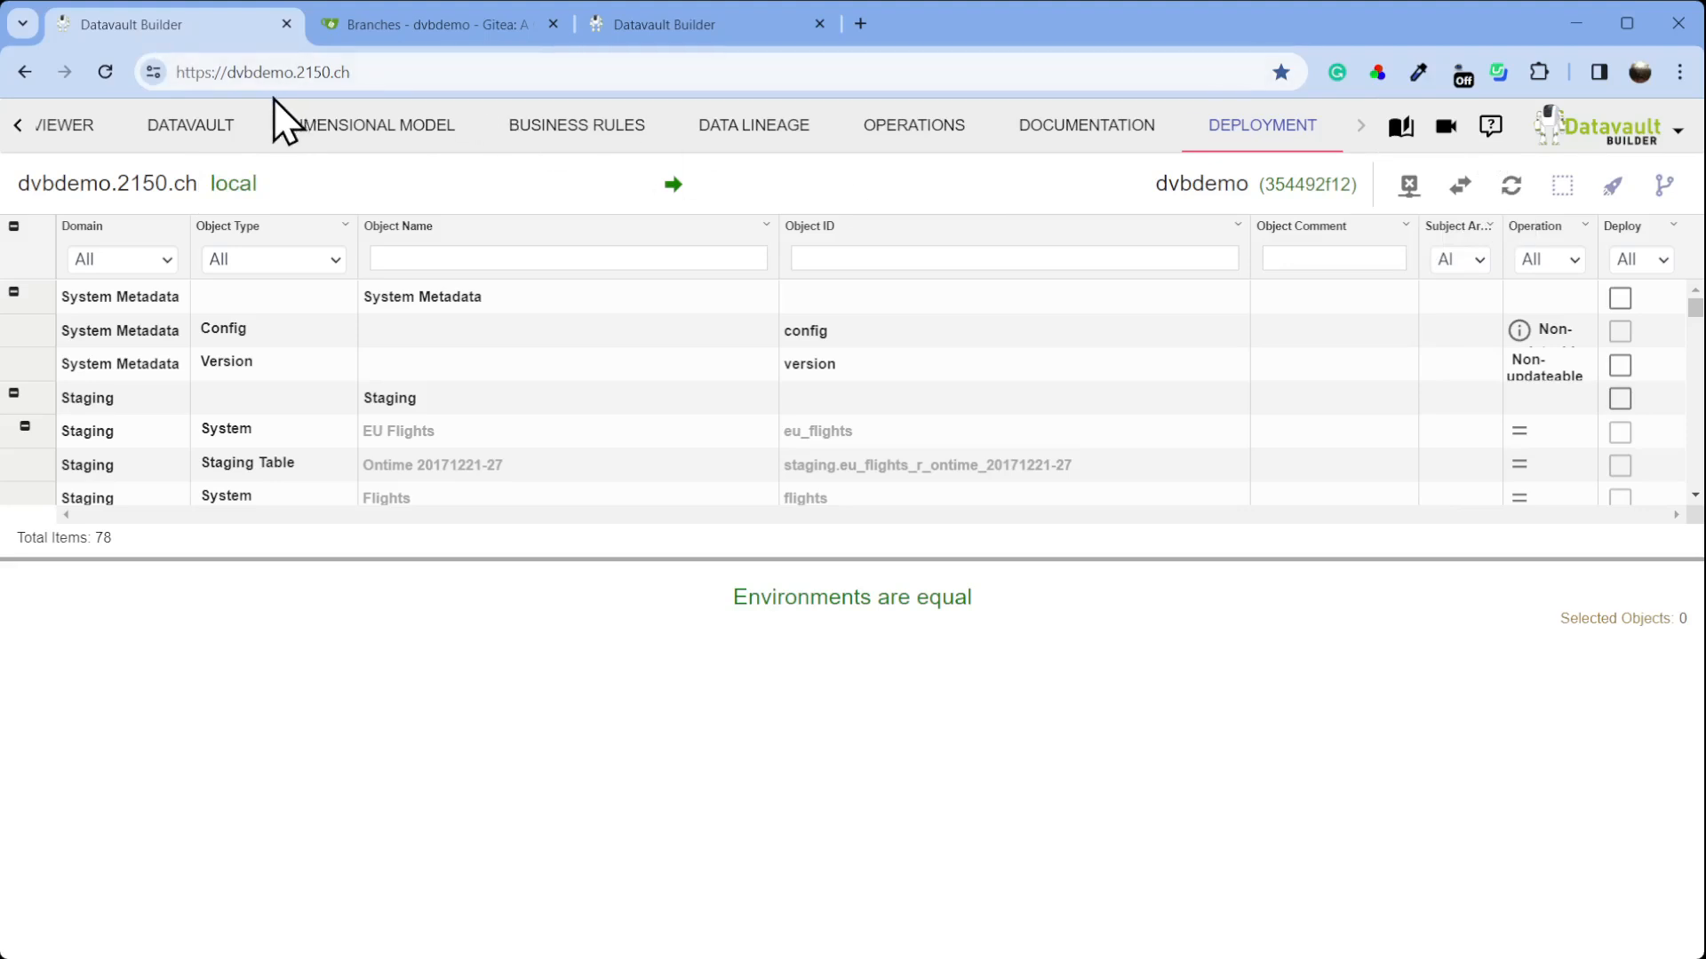
left_click(1512, 187)
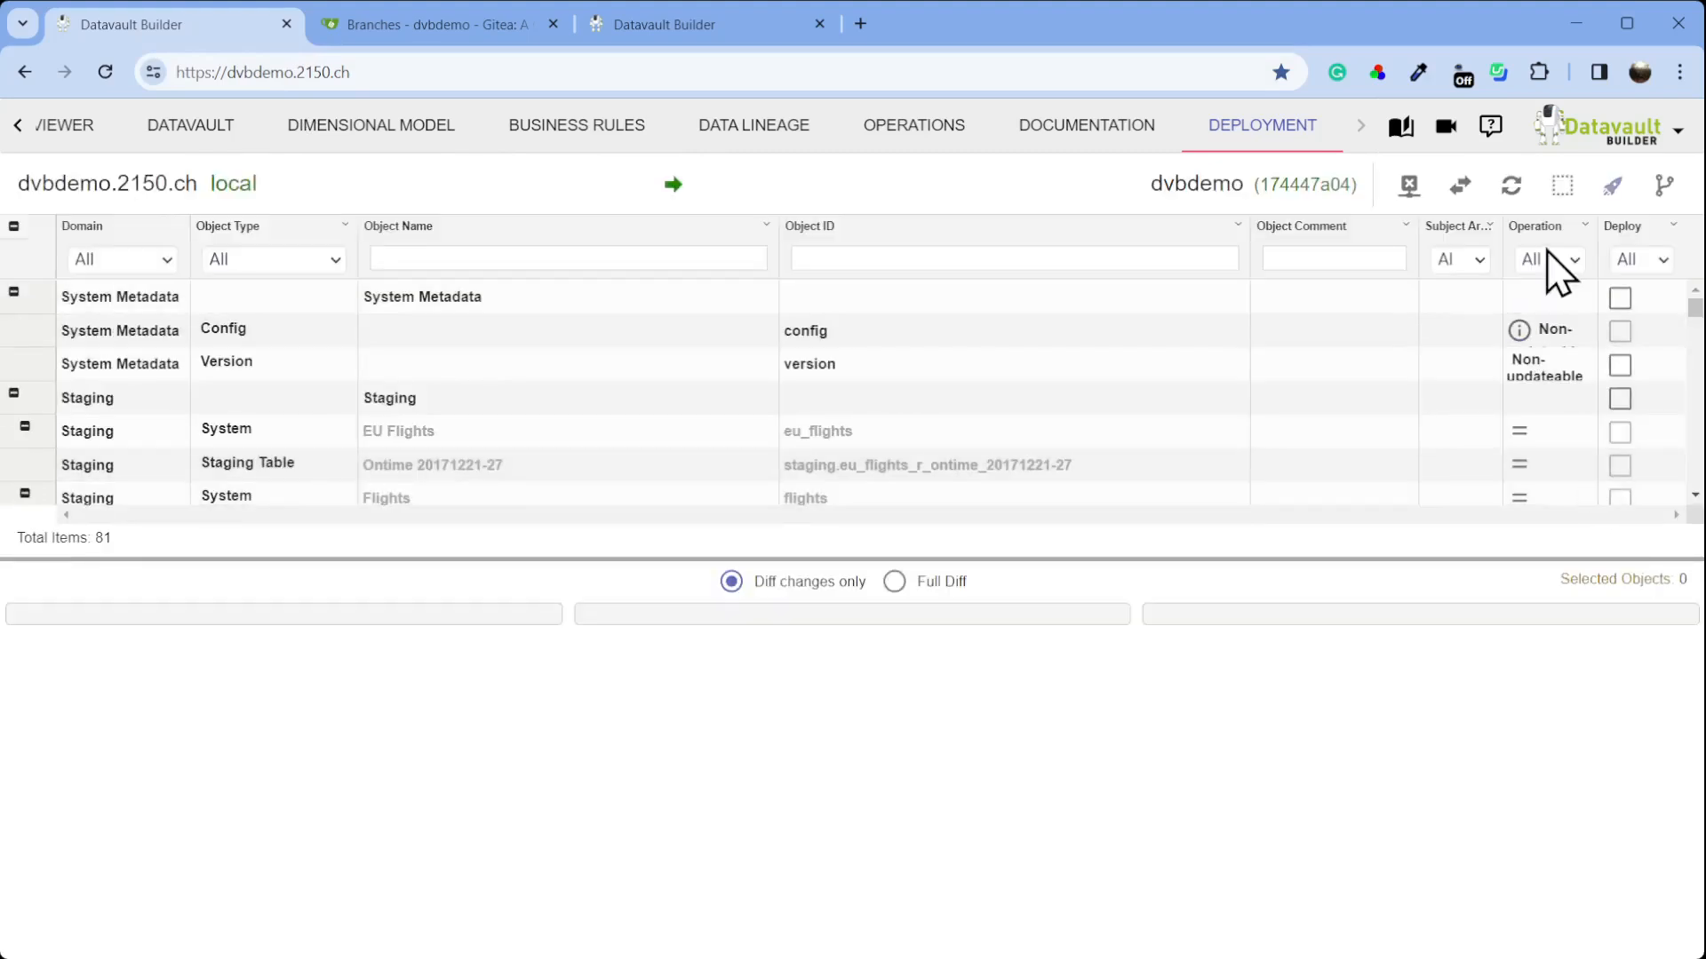
left_click(1558, 256)
left_click(1583, 393)
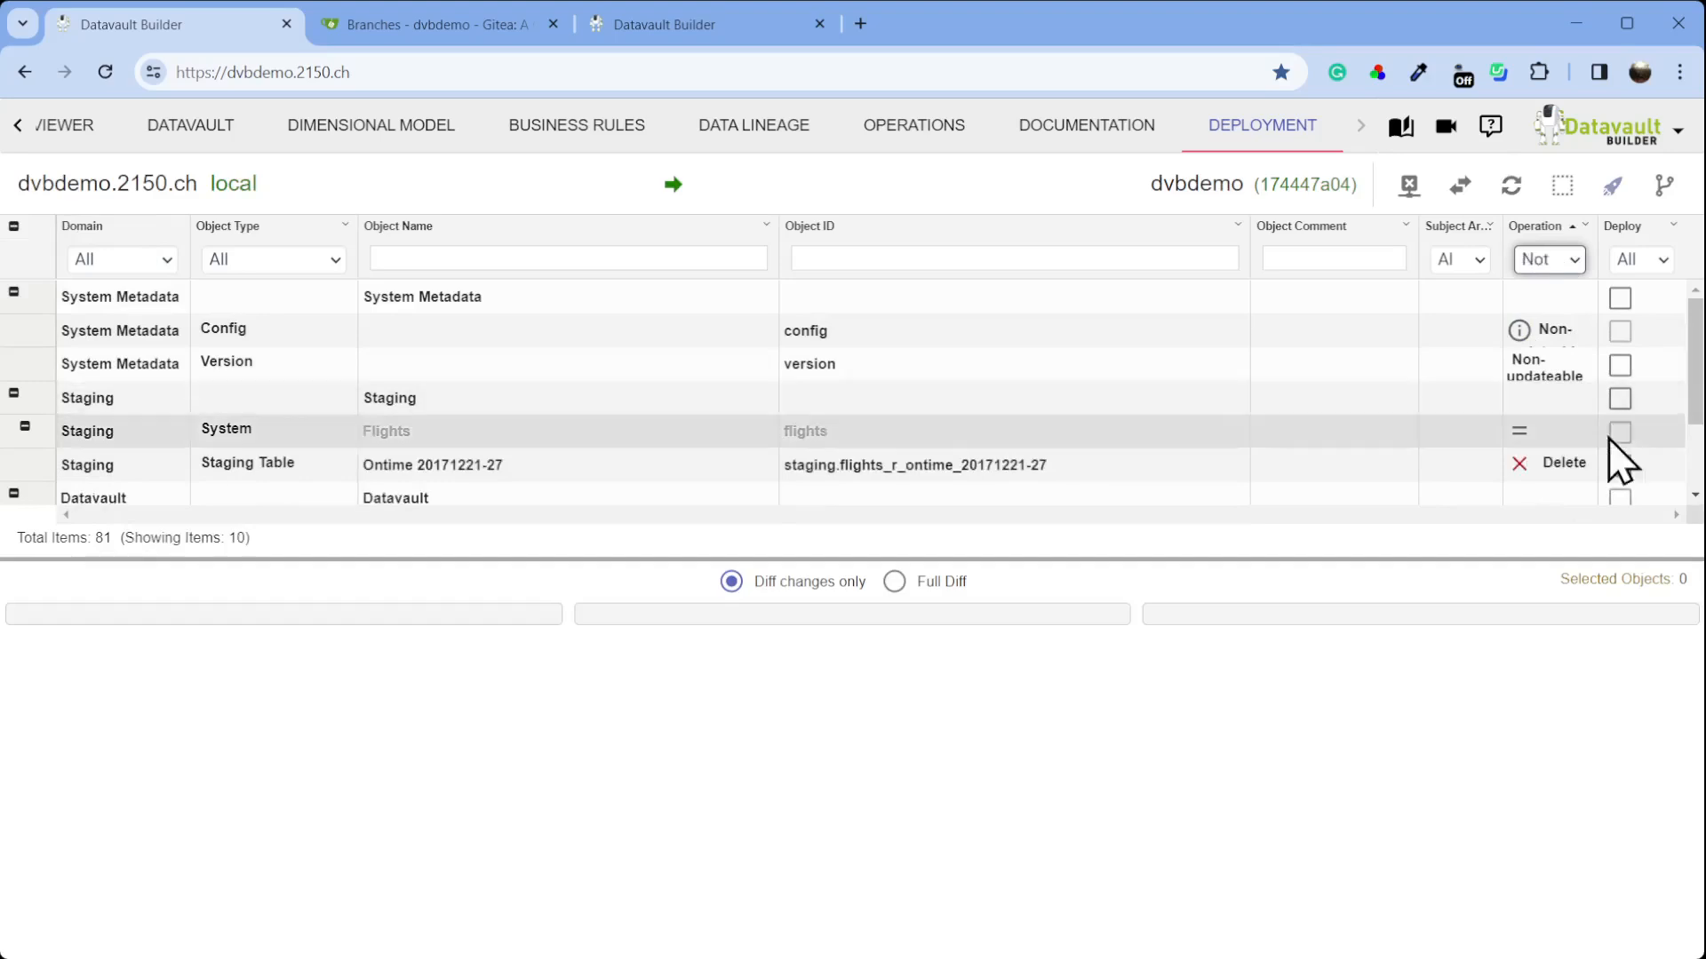
scroll(1643, 458, "down", 2)
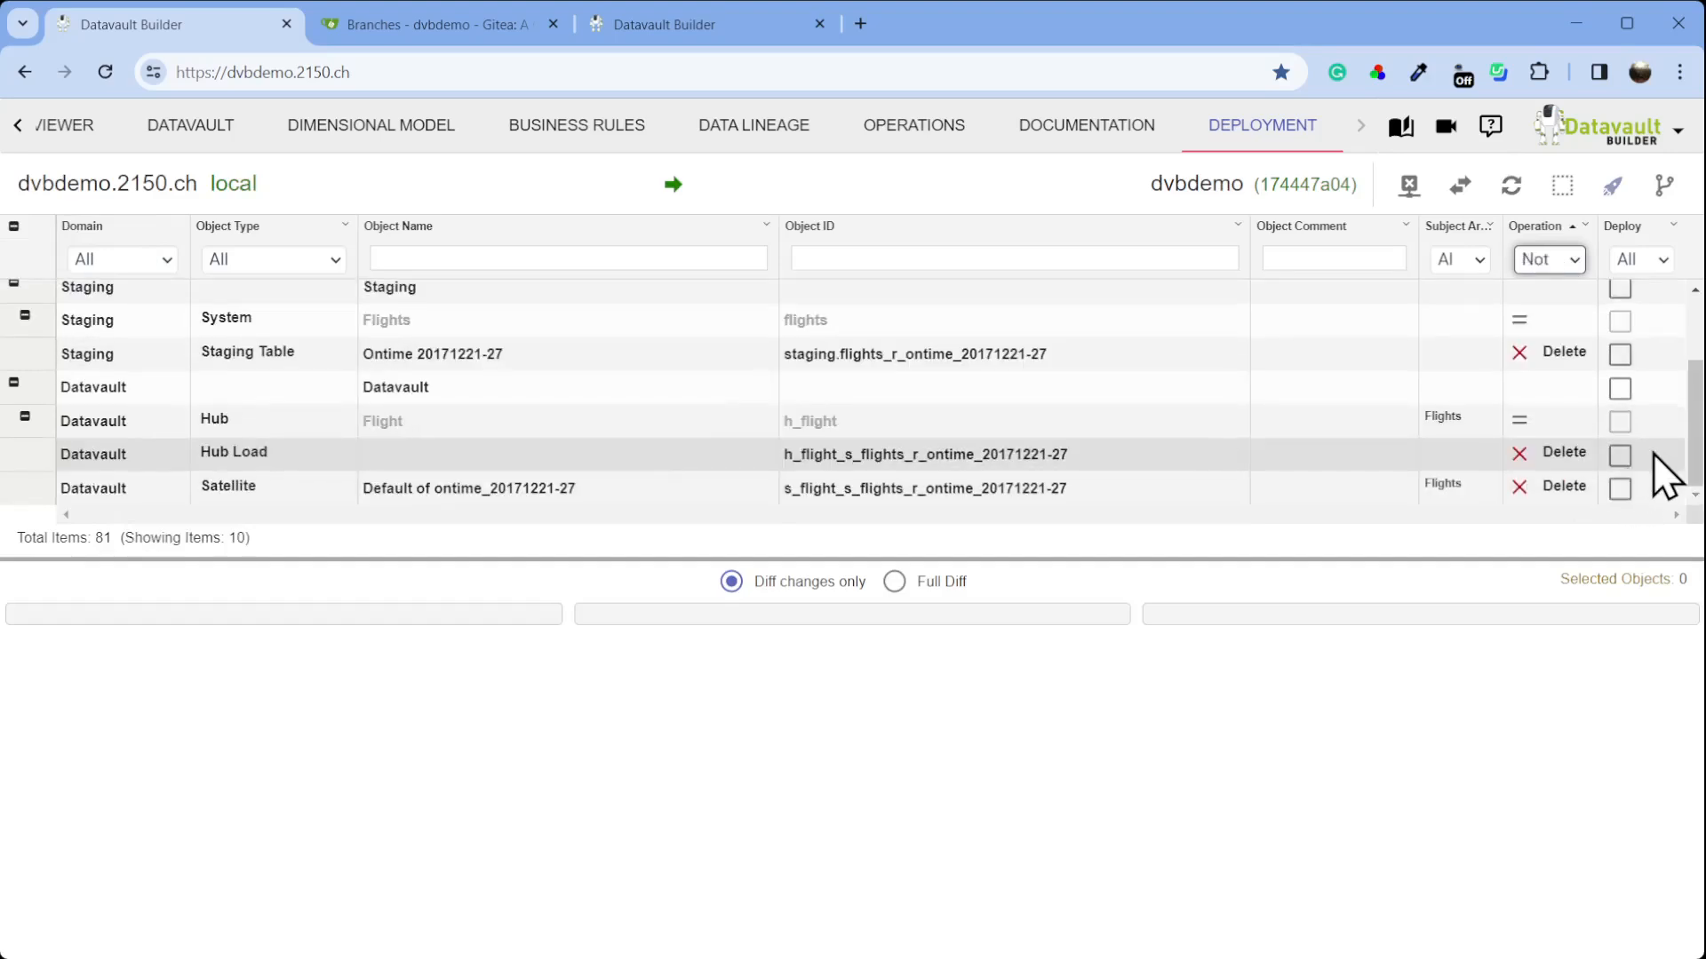
Reverse the comparison direction, select all filtered objects, and deploy them from the dvbdemo branch to the local dvbdemo.2150.ch environment
left_click(1464, 187)
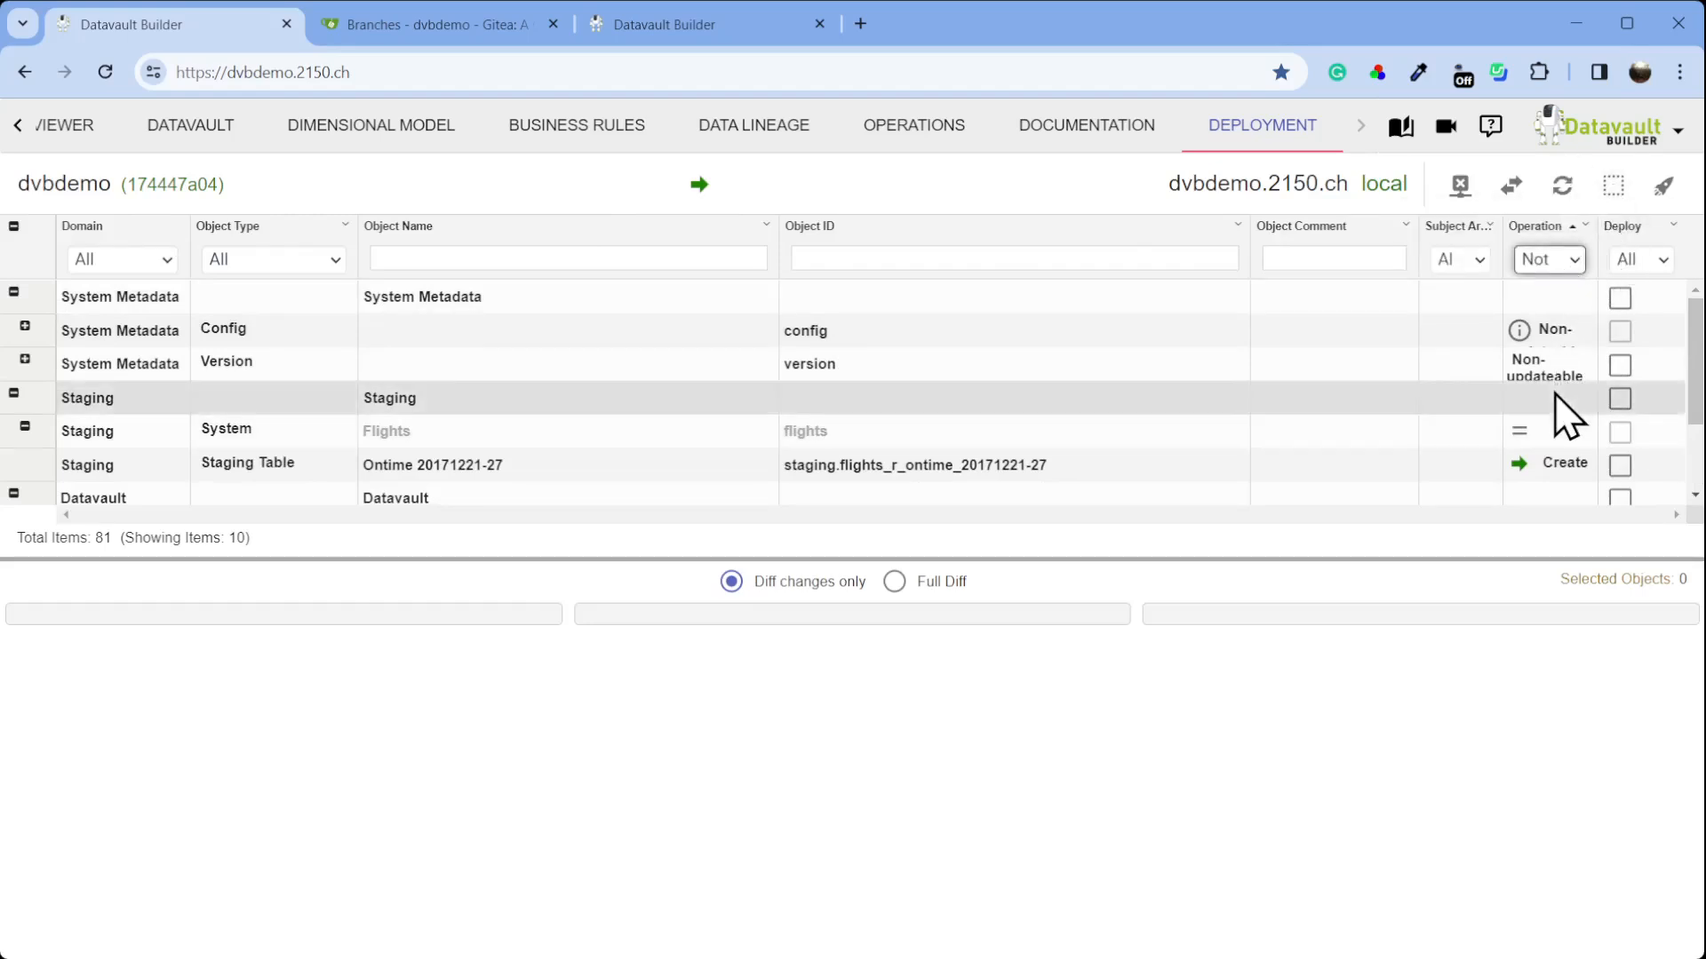
left_click_drag(1699, 374, 1698, 458)
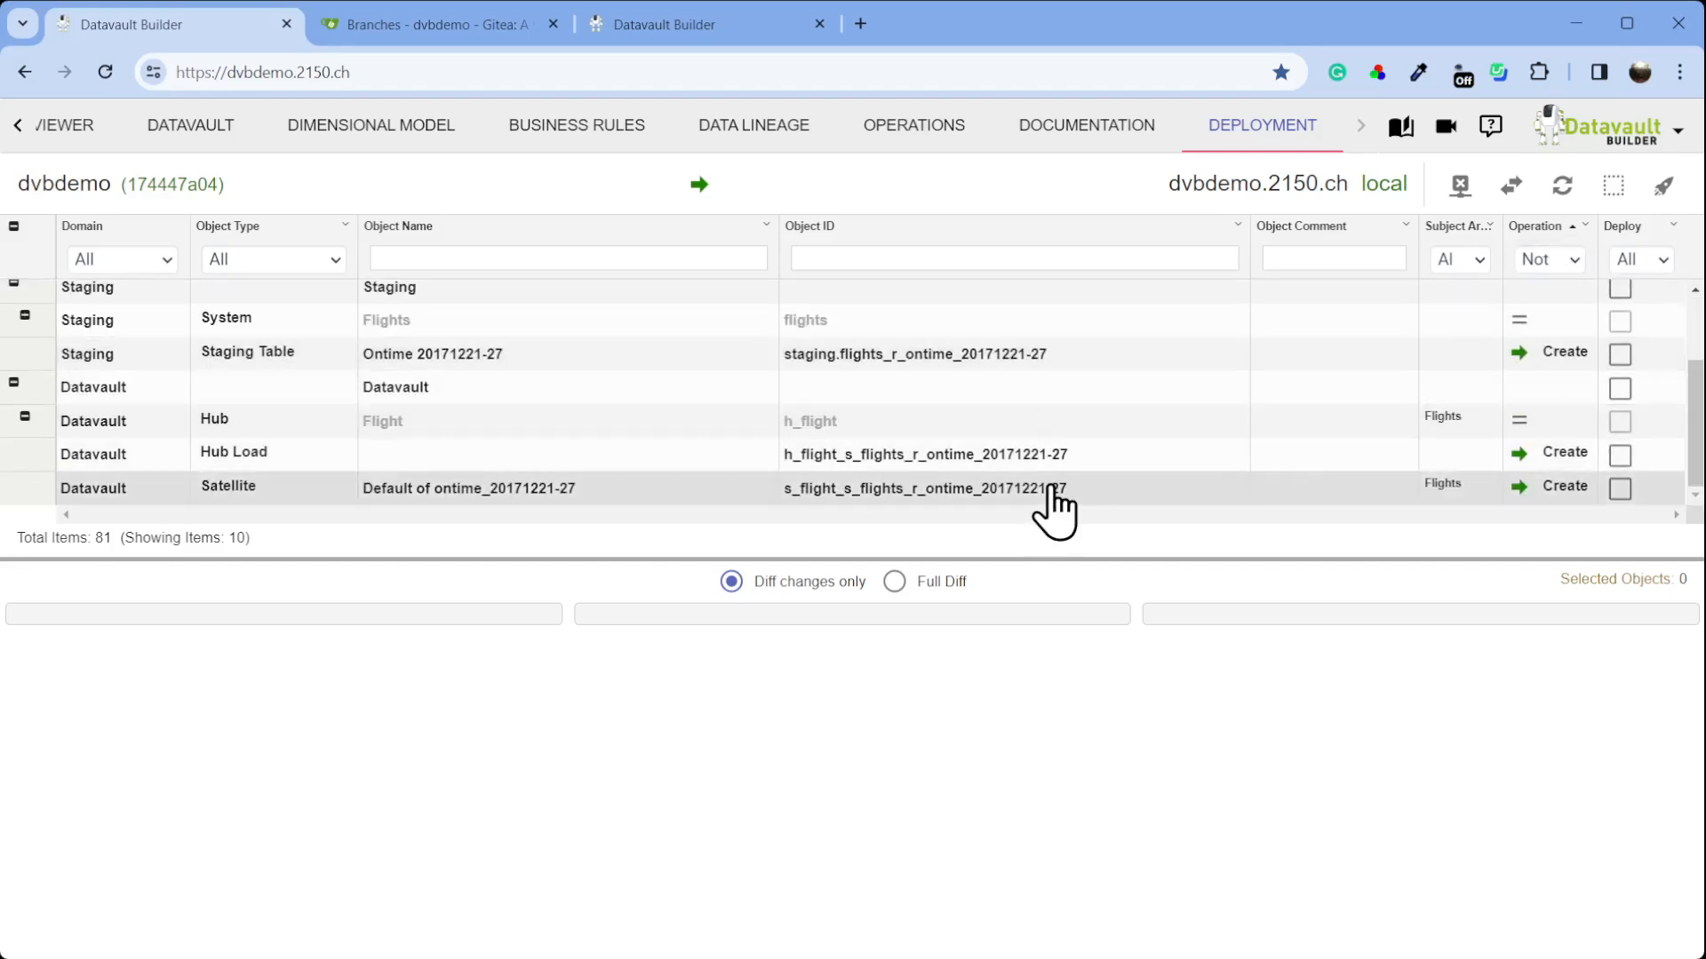
left_click(1624, 197)
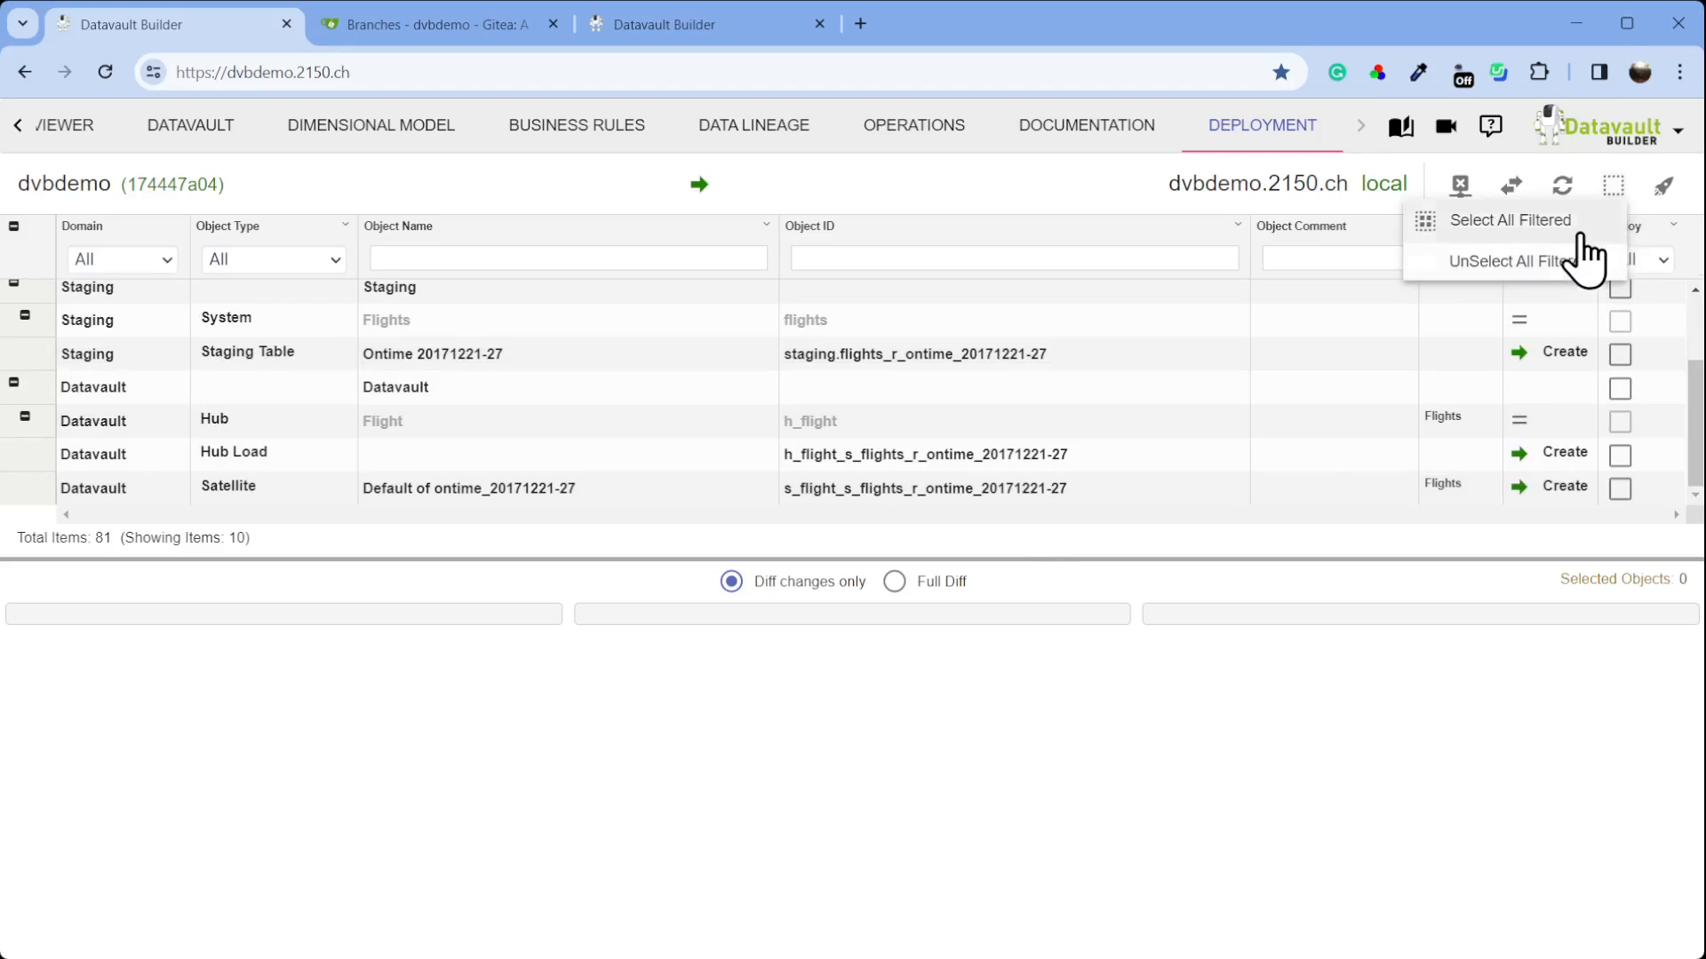
left_click(1579, 227)
left_click(1661, 189)
left_click(1124, 724)
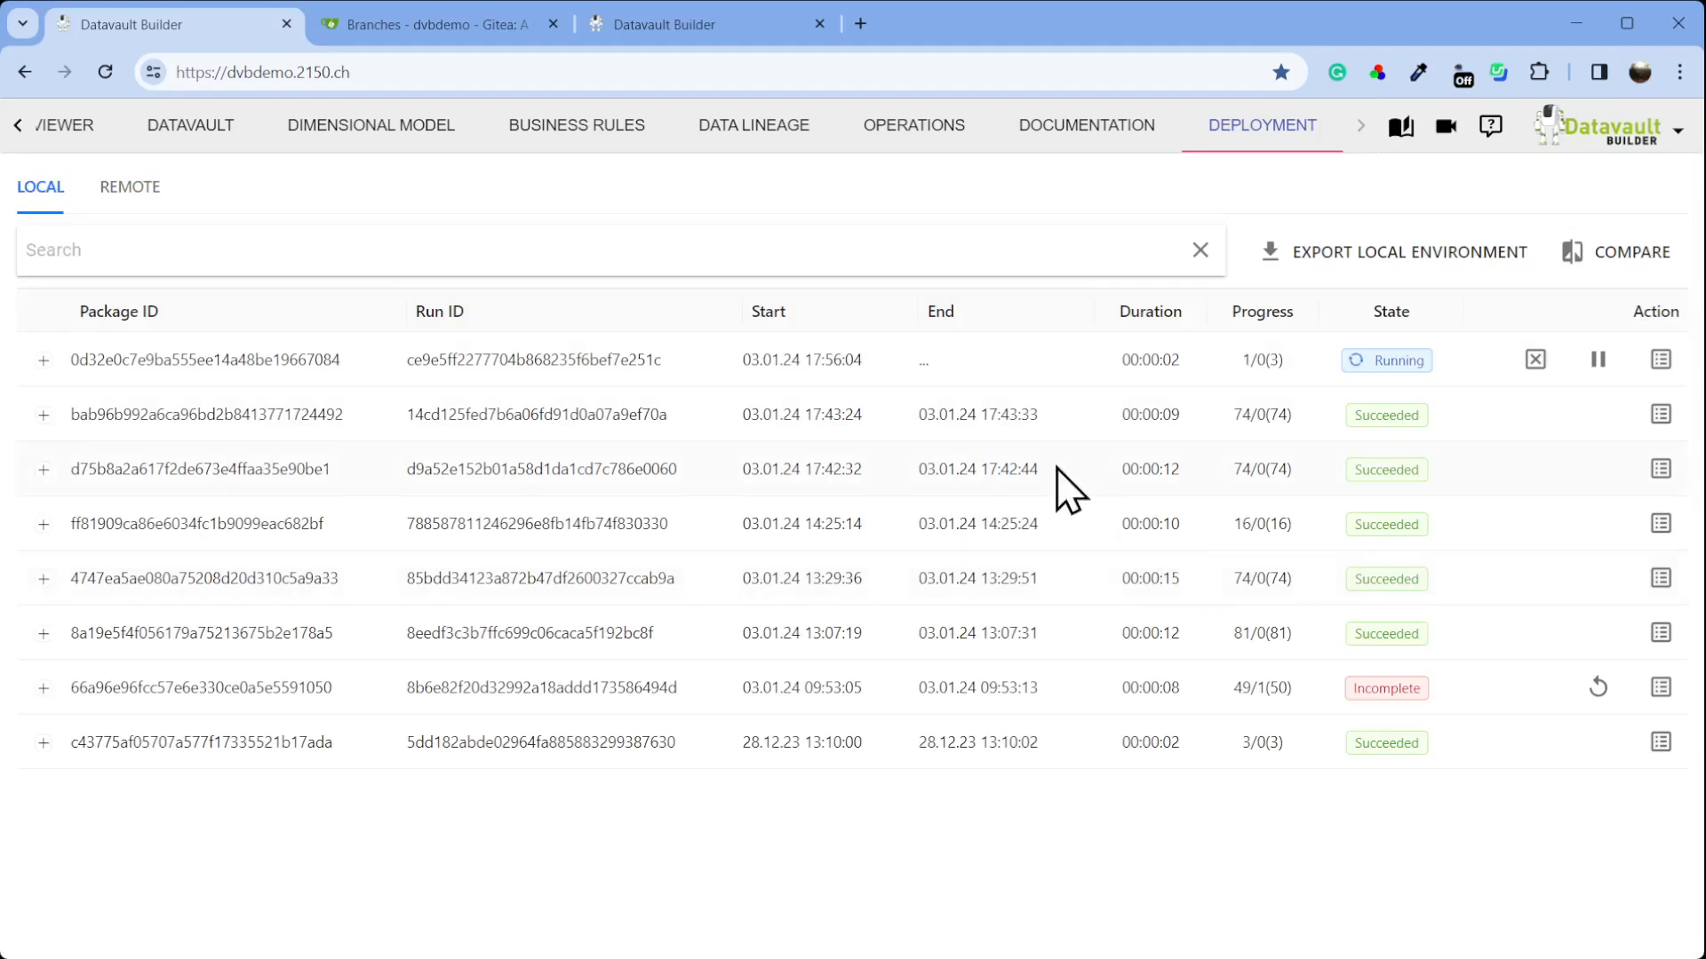
Switch to Gitea and merge pull request #3, "Added busses and relation to the flight", into dvbdemo with a merge commit
left_click(440, 27)
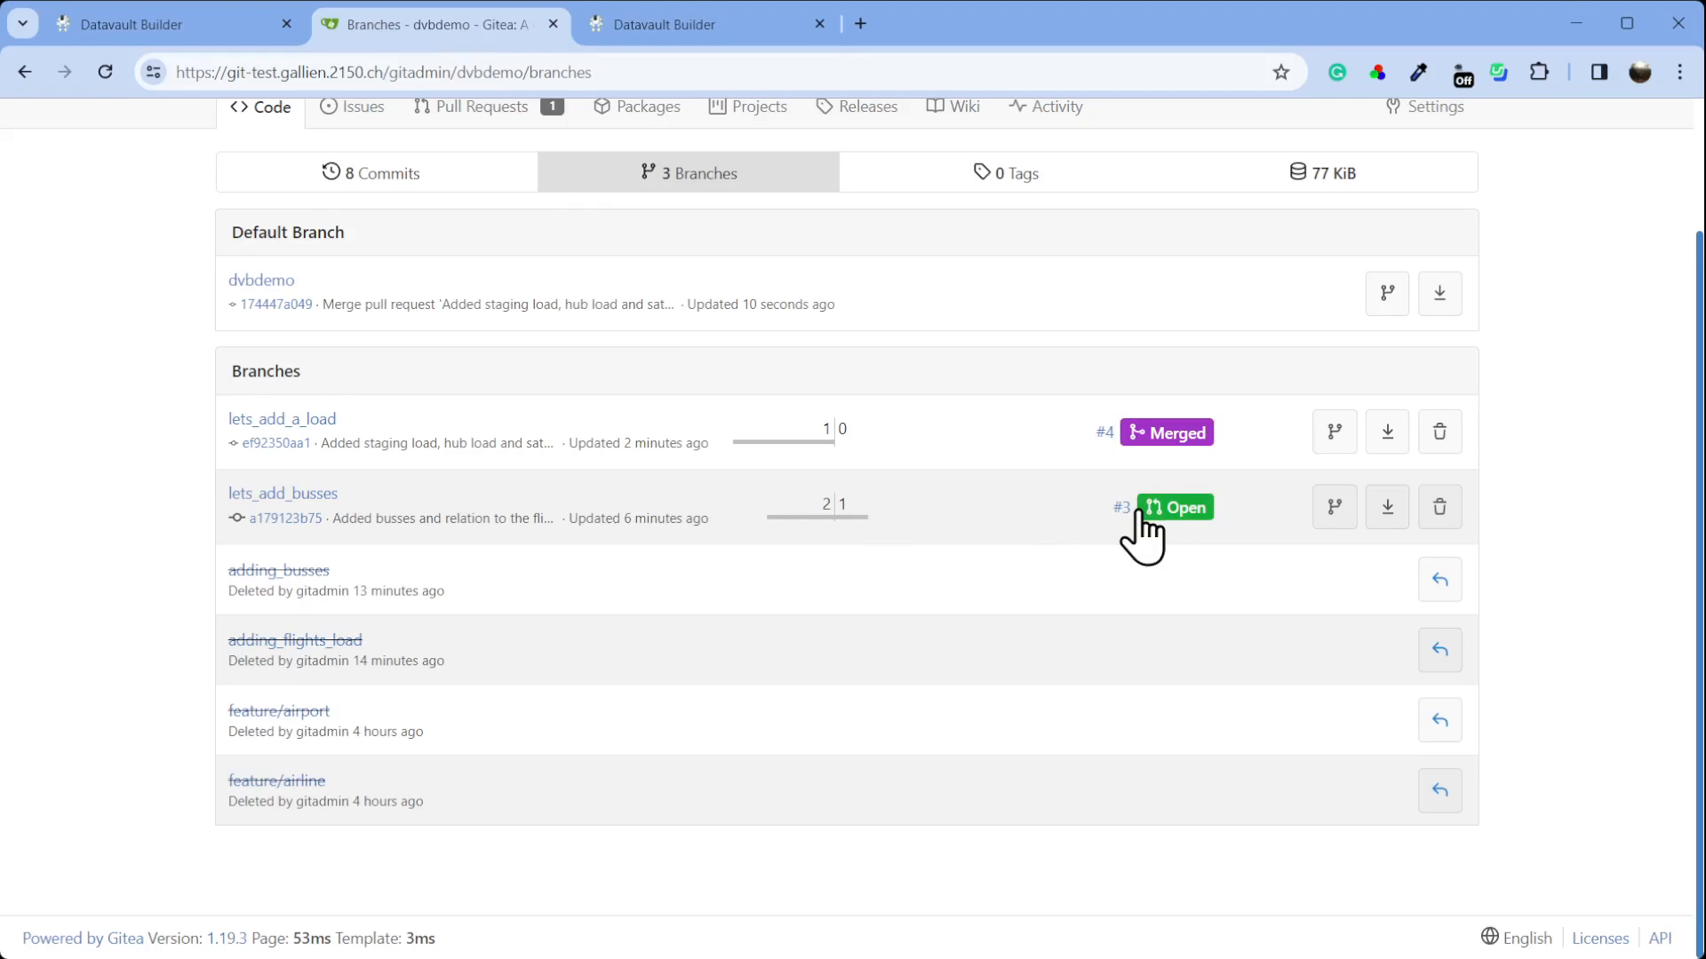
left_click(301, 498)
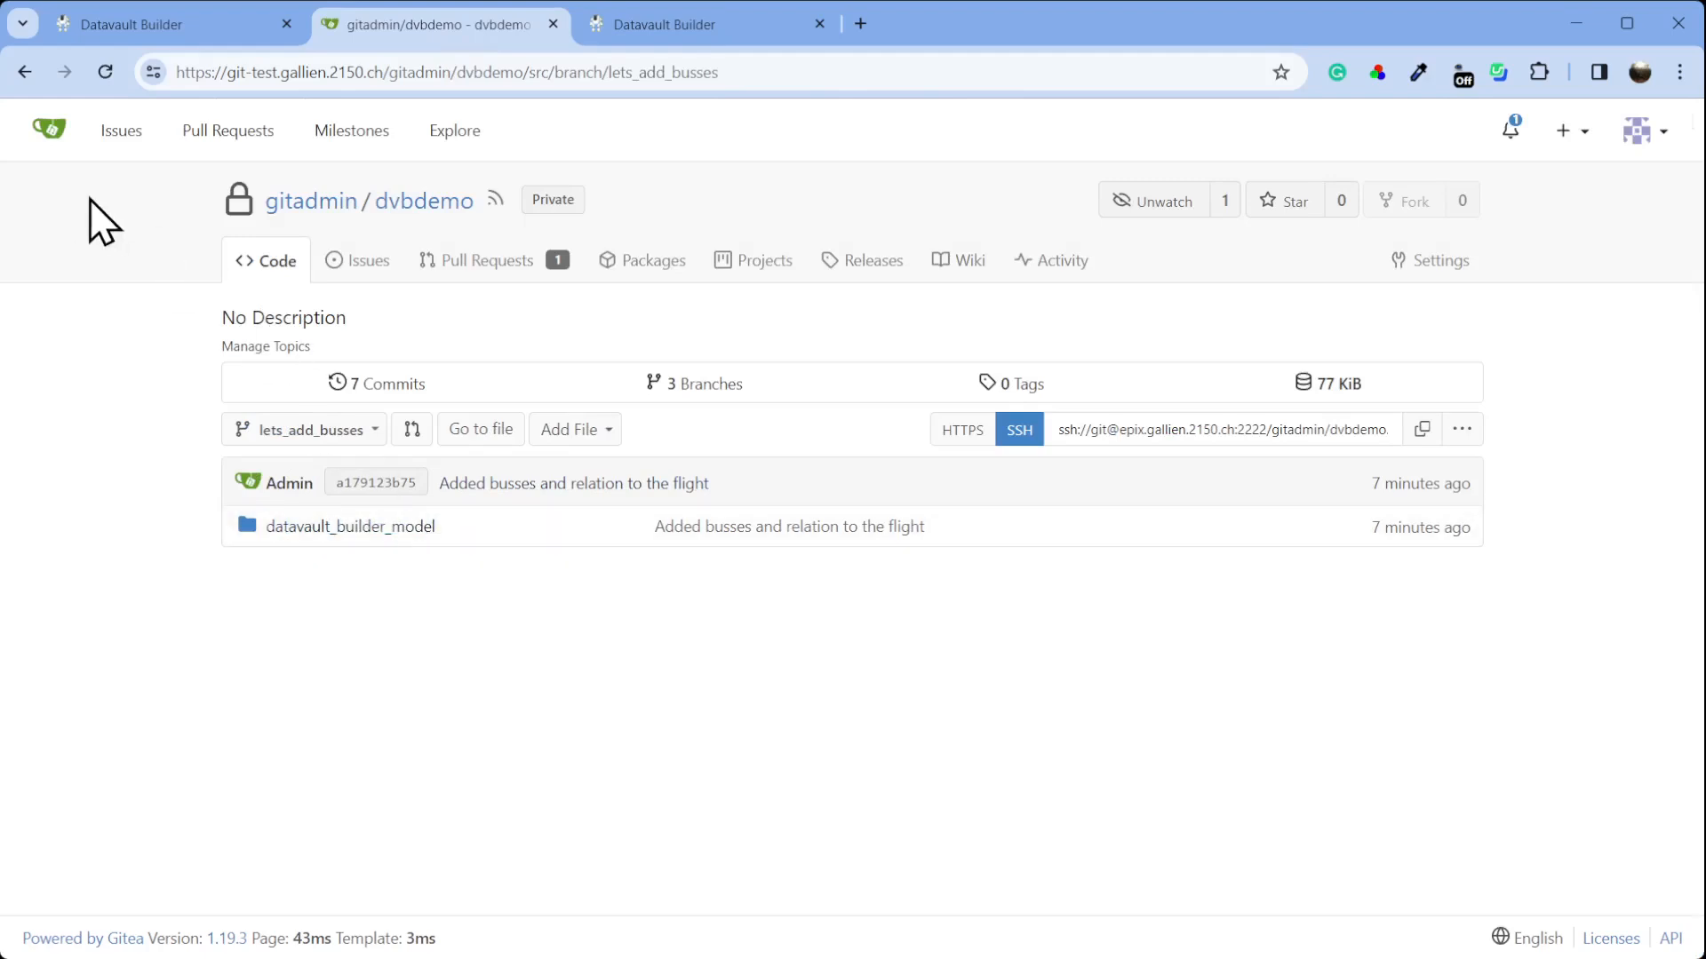
left_click(460, 263)
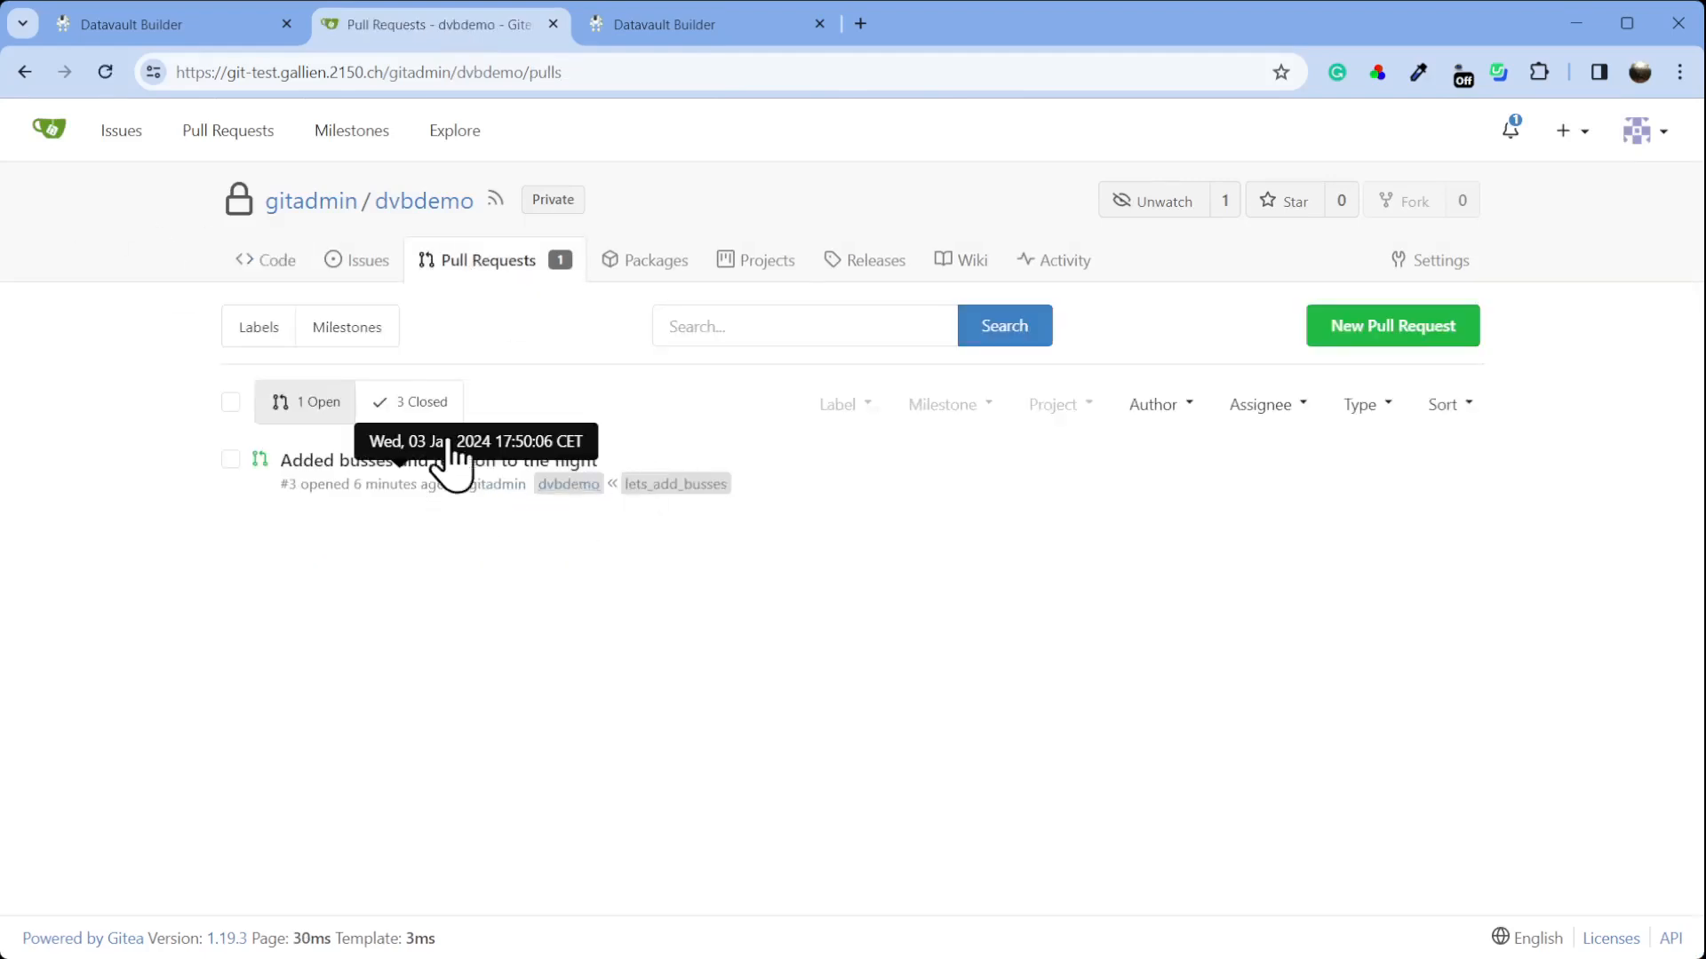
left_click(482, 465)
scroll(960, 668, "down", 5)
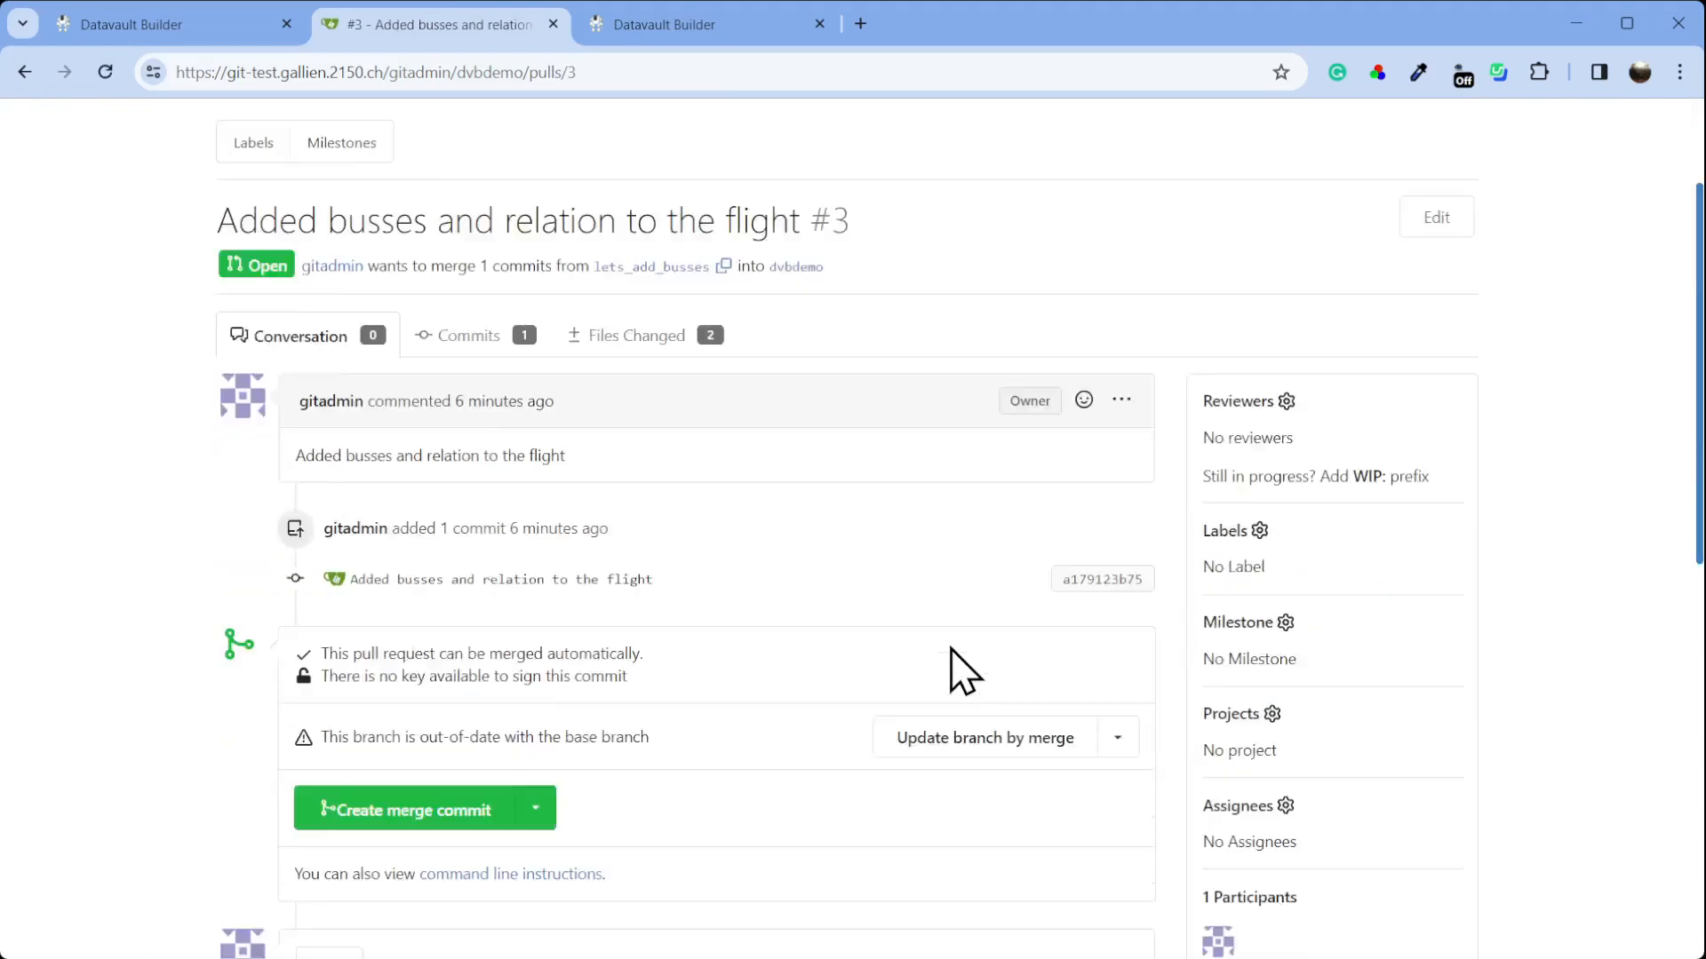
left_click(431, 546)
left_click(400, 857)
Check the merged busses pull request and the merge status of both feature branches in the repository's branch list
scroll(819, 910, "down", 3)
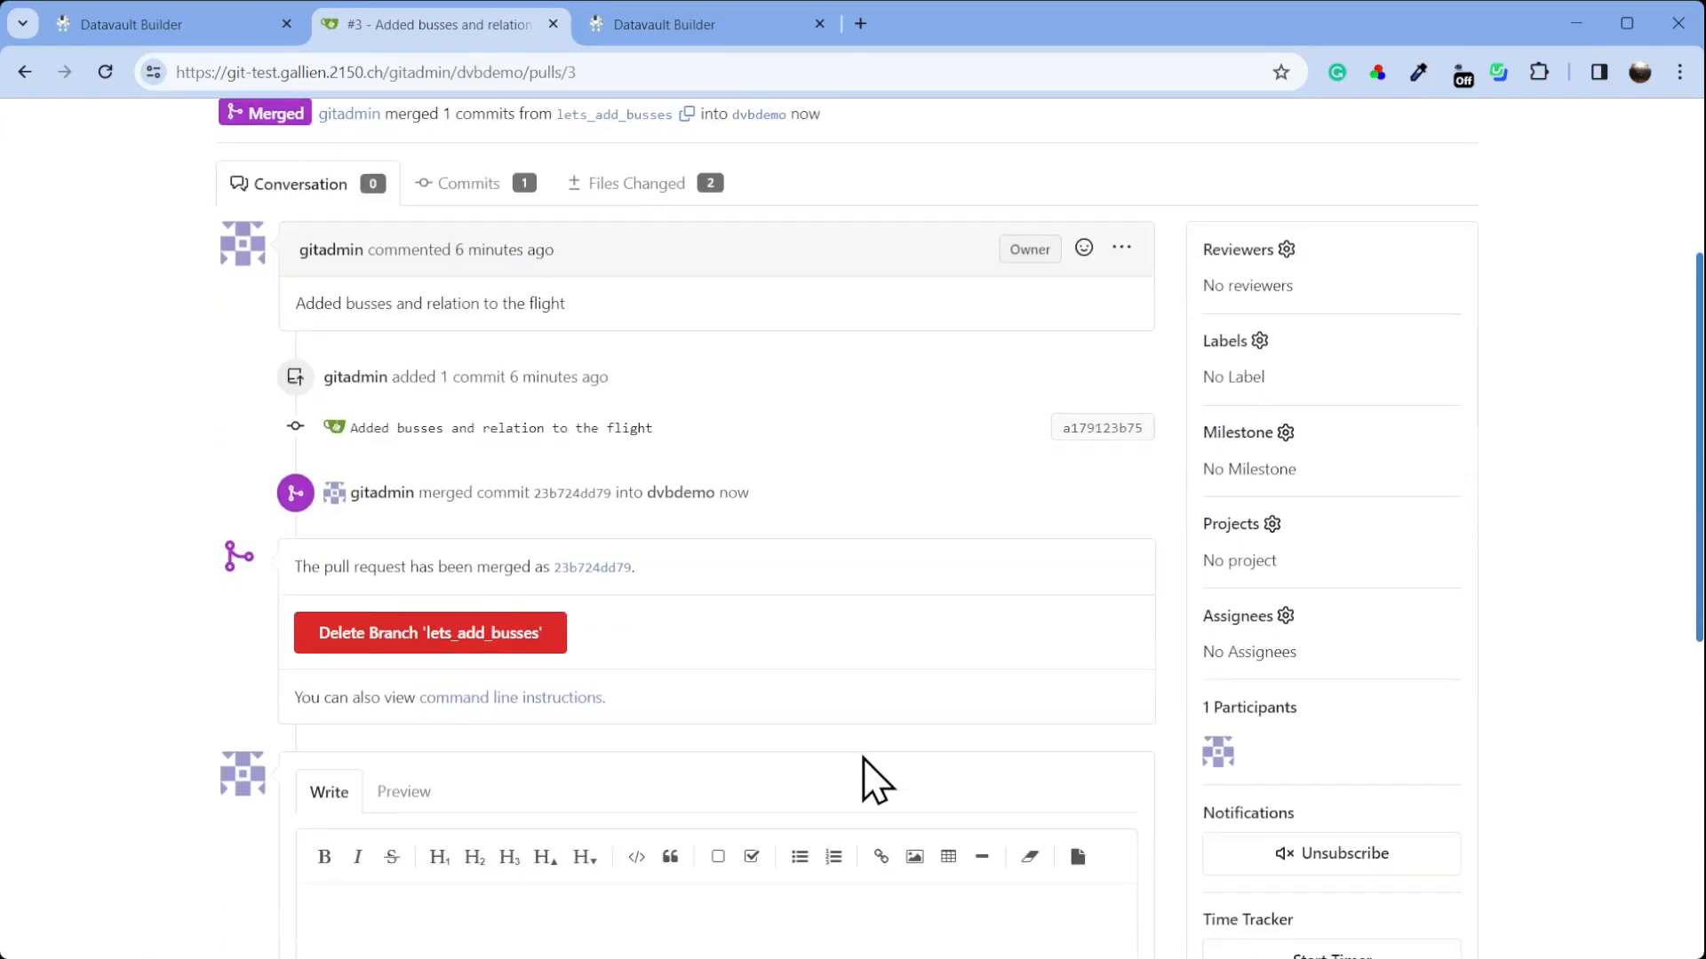
scroll(604, 622, "up", 3)
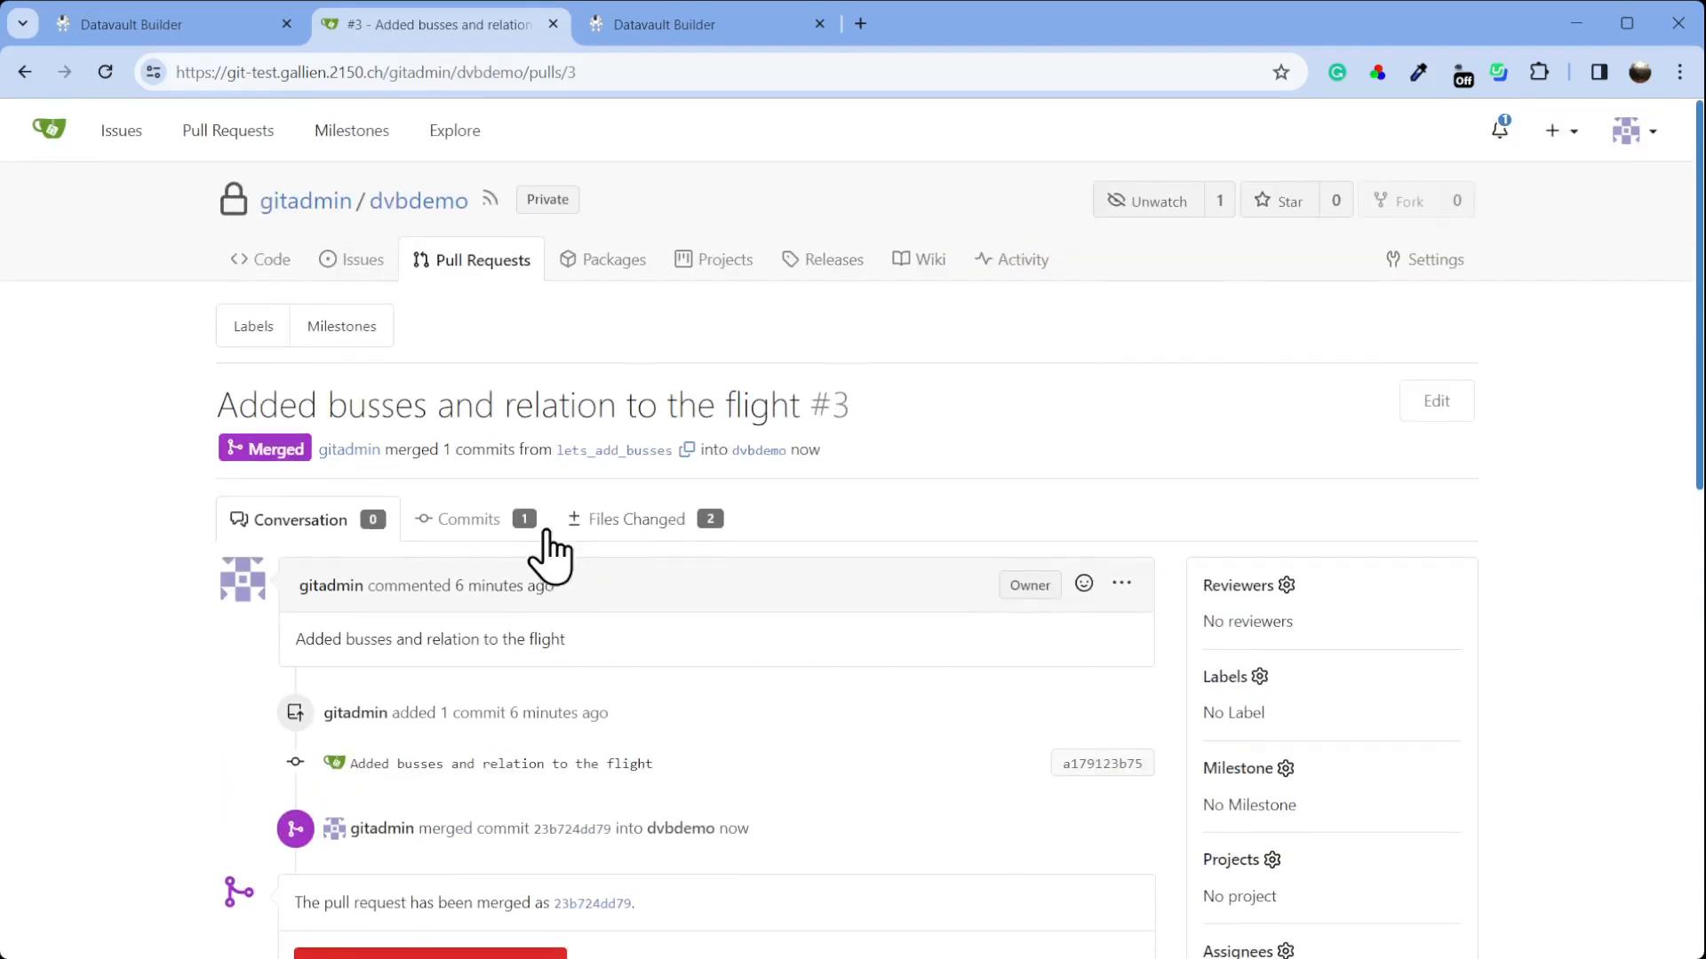
left_click(269, 267)
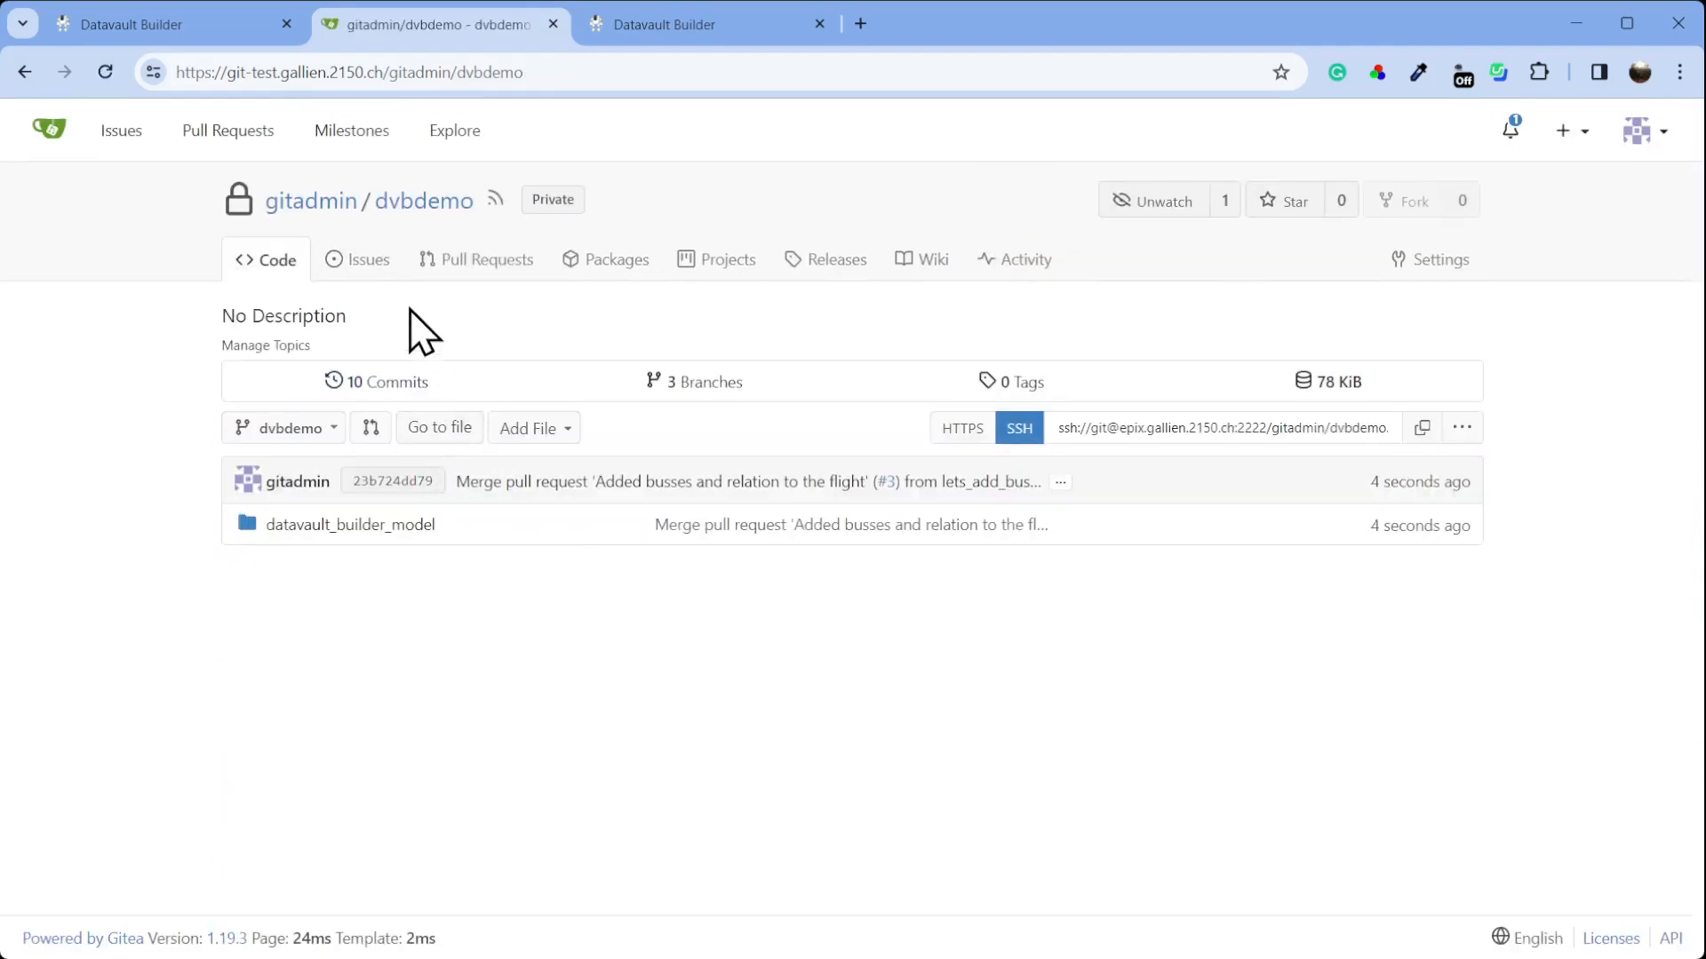
left_click(702, 383)
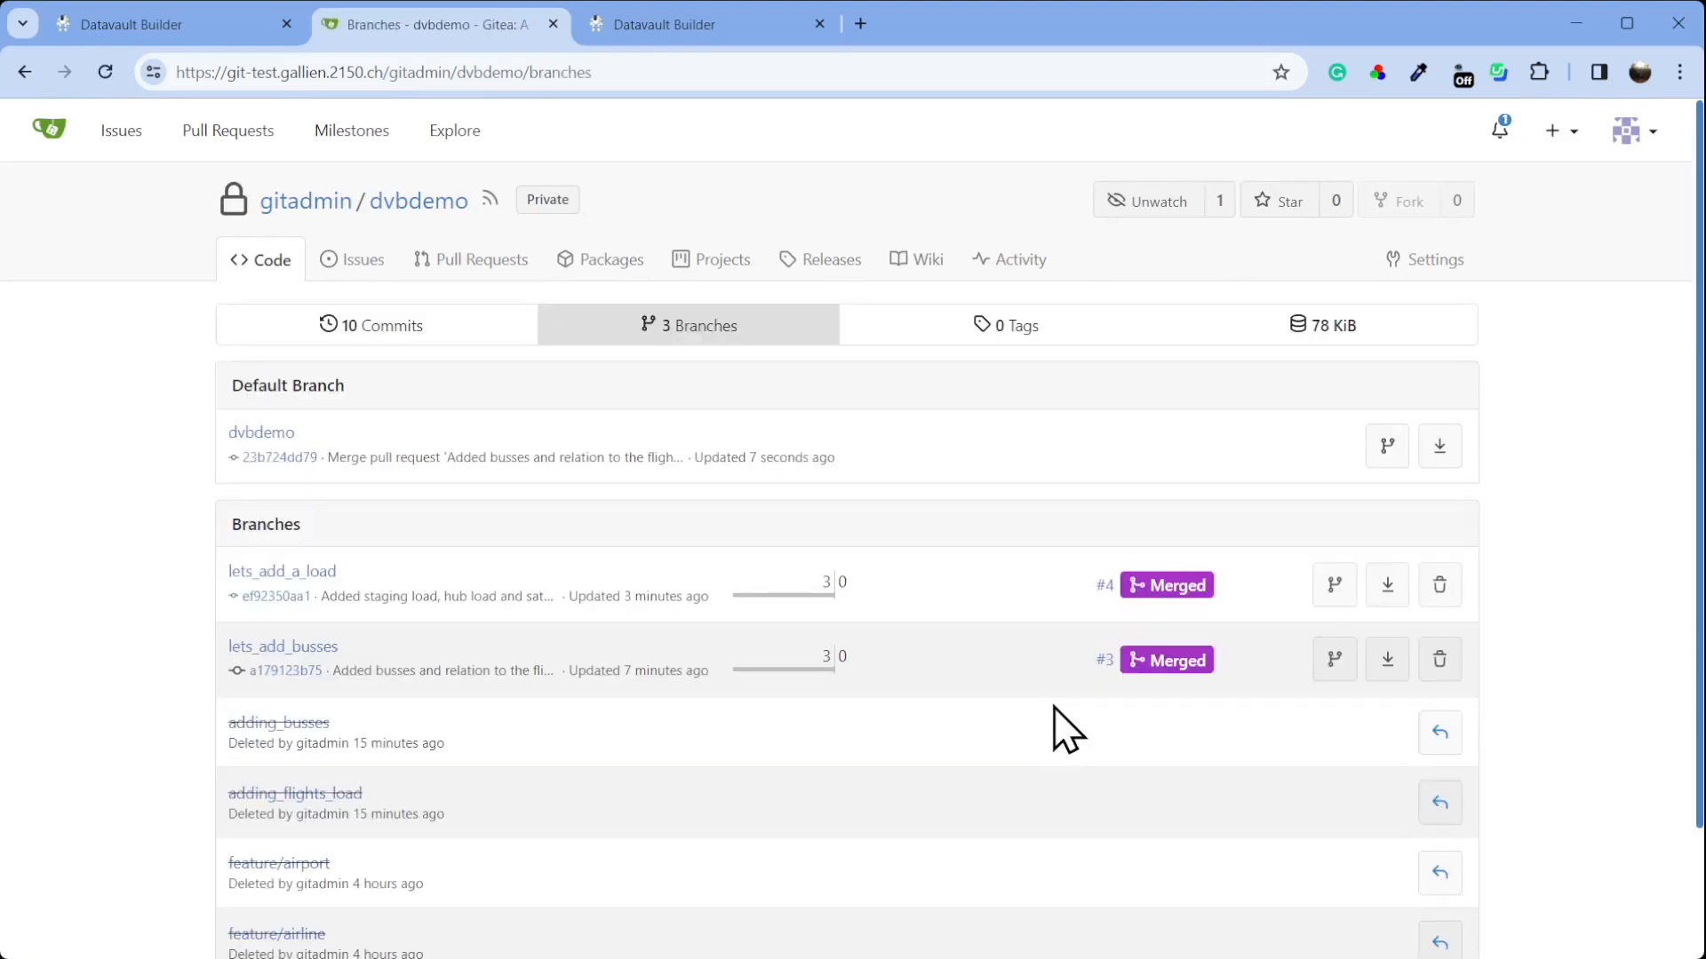
scroll(1043, 723, "down", 1)
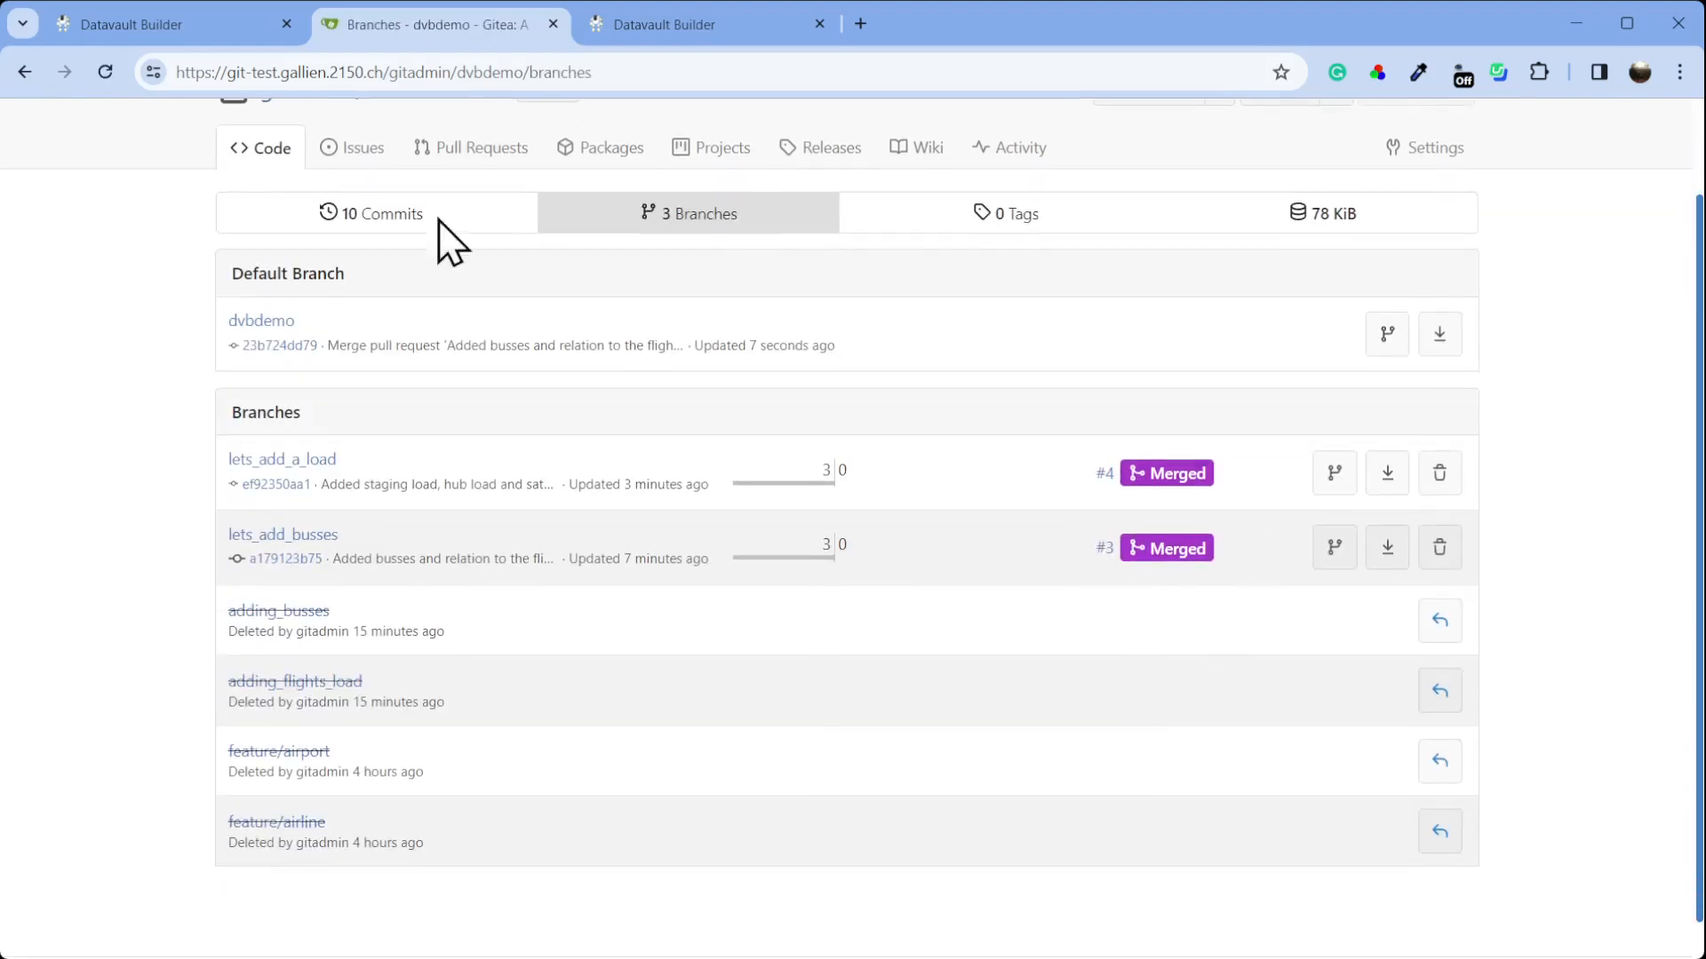
Switch to Datavault Builder and compare the local dvbdemo.2150.ch environment with the dvbdemo Git branch
left_click(151, 32)
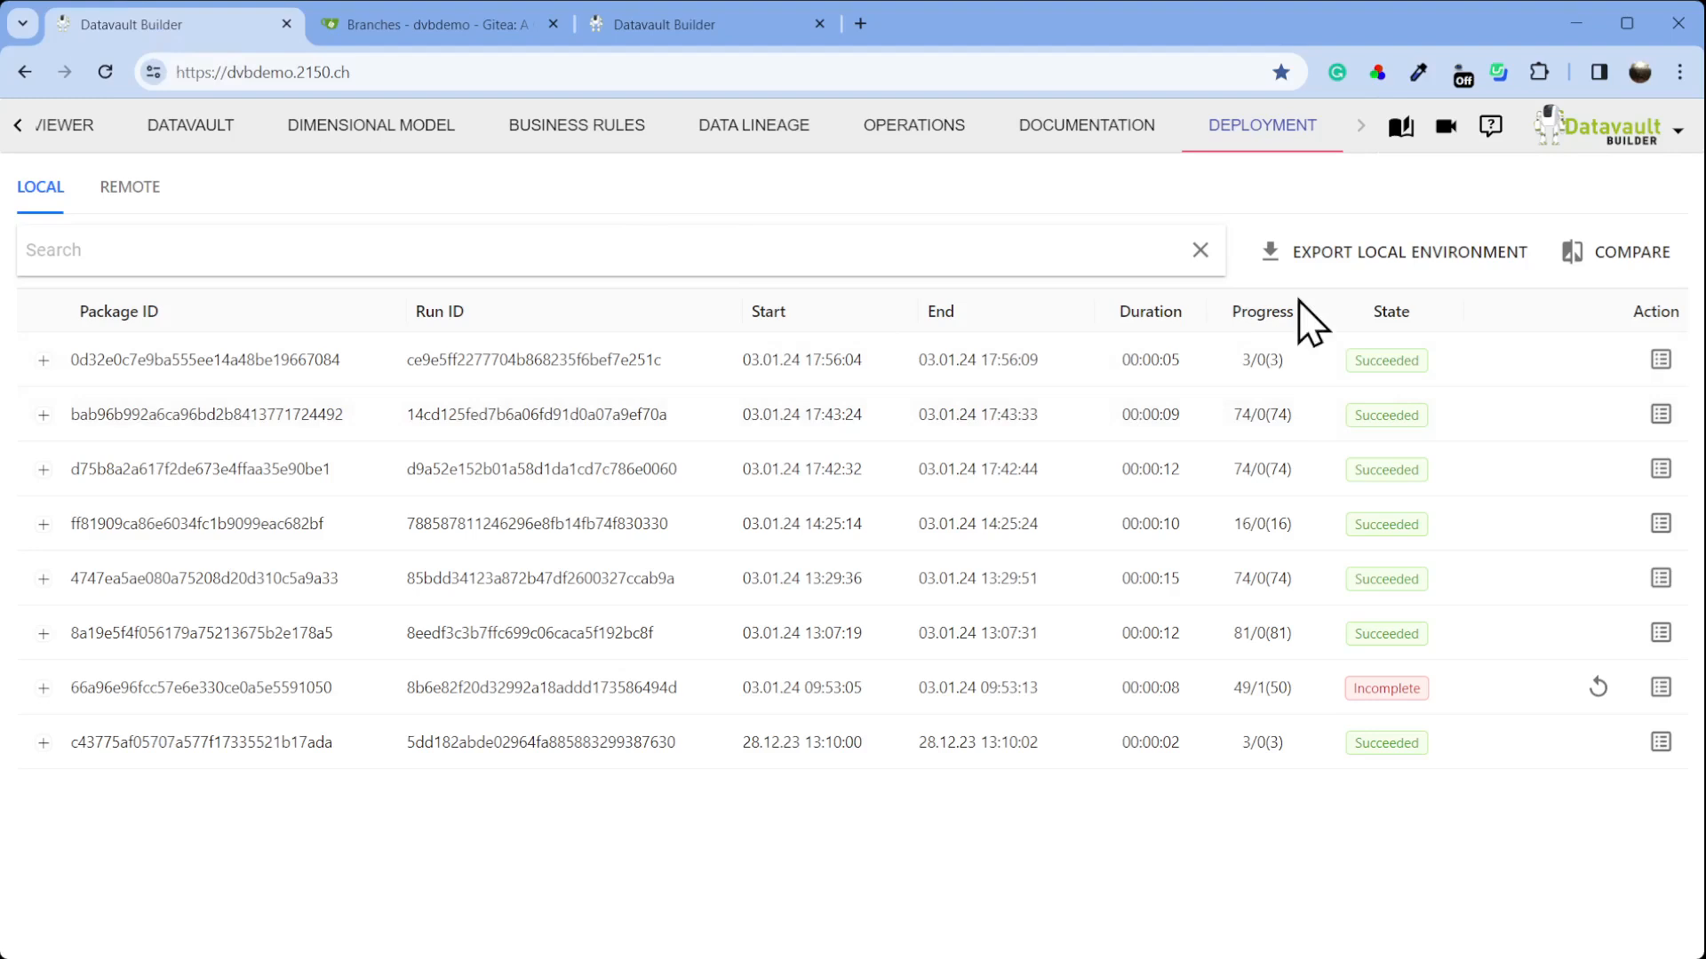
left_click(1630, 256)
left_click(939, 326)
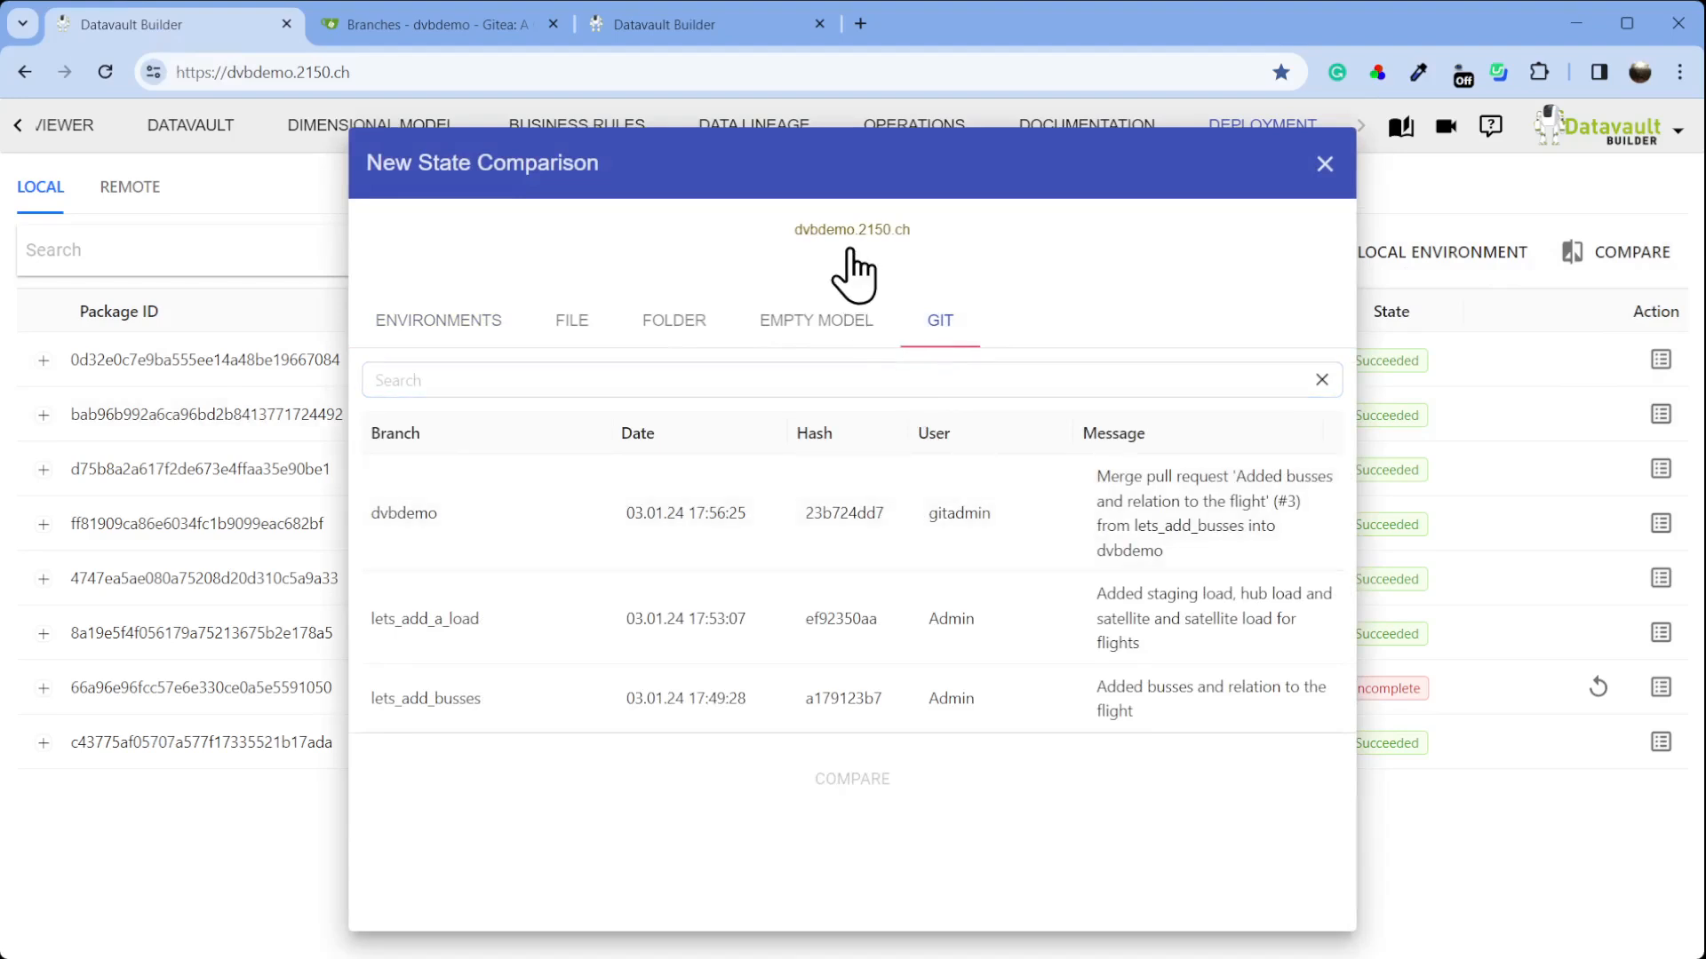
left_click(417, 556)
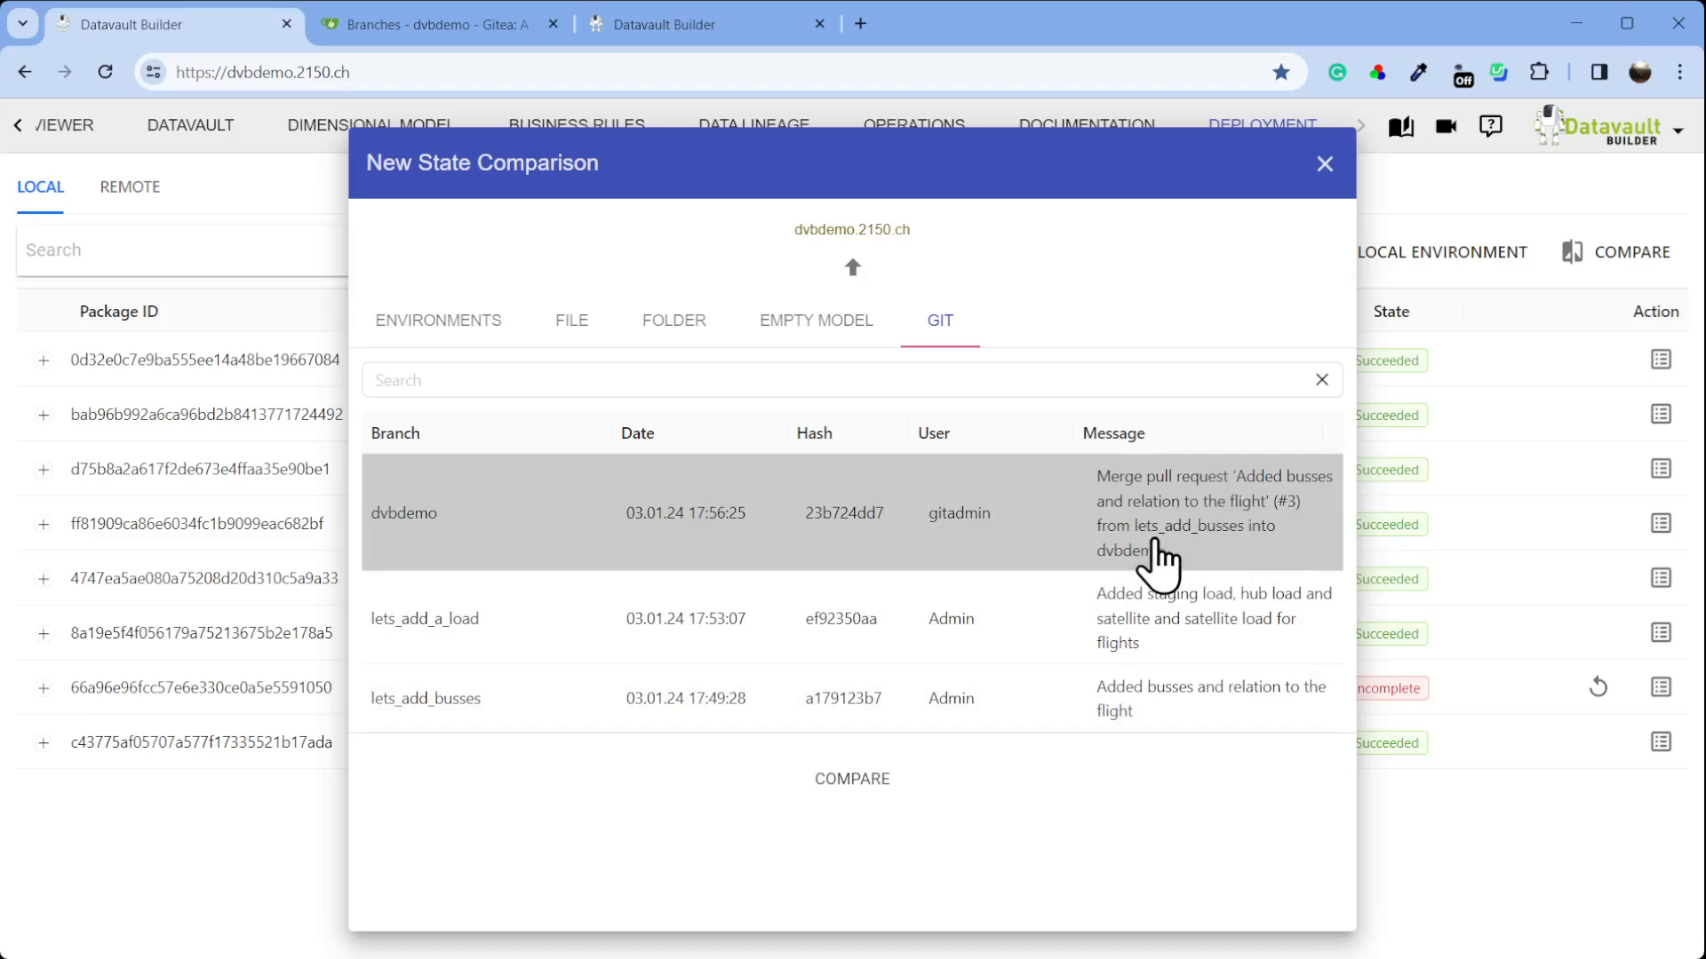
left_click(859, 781)
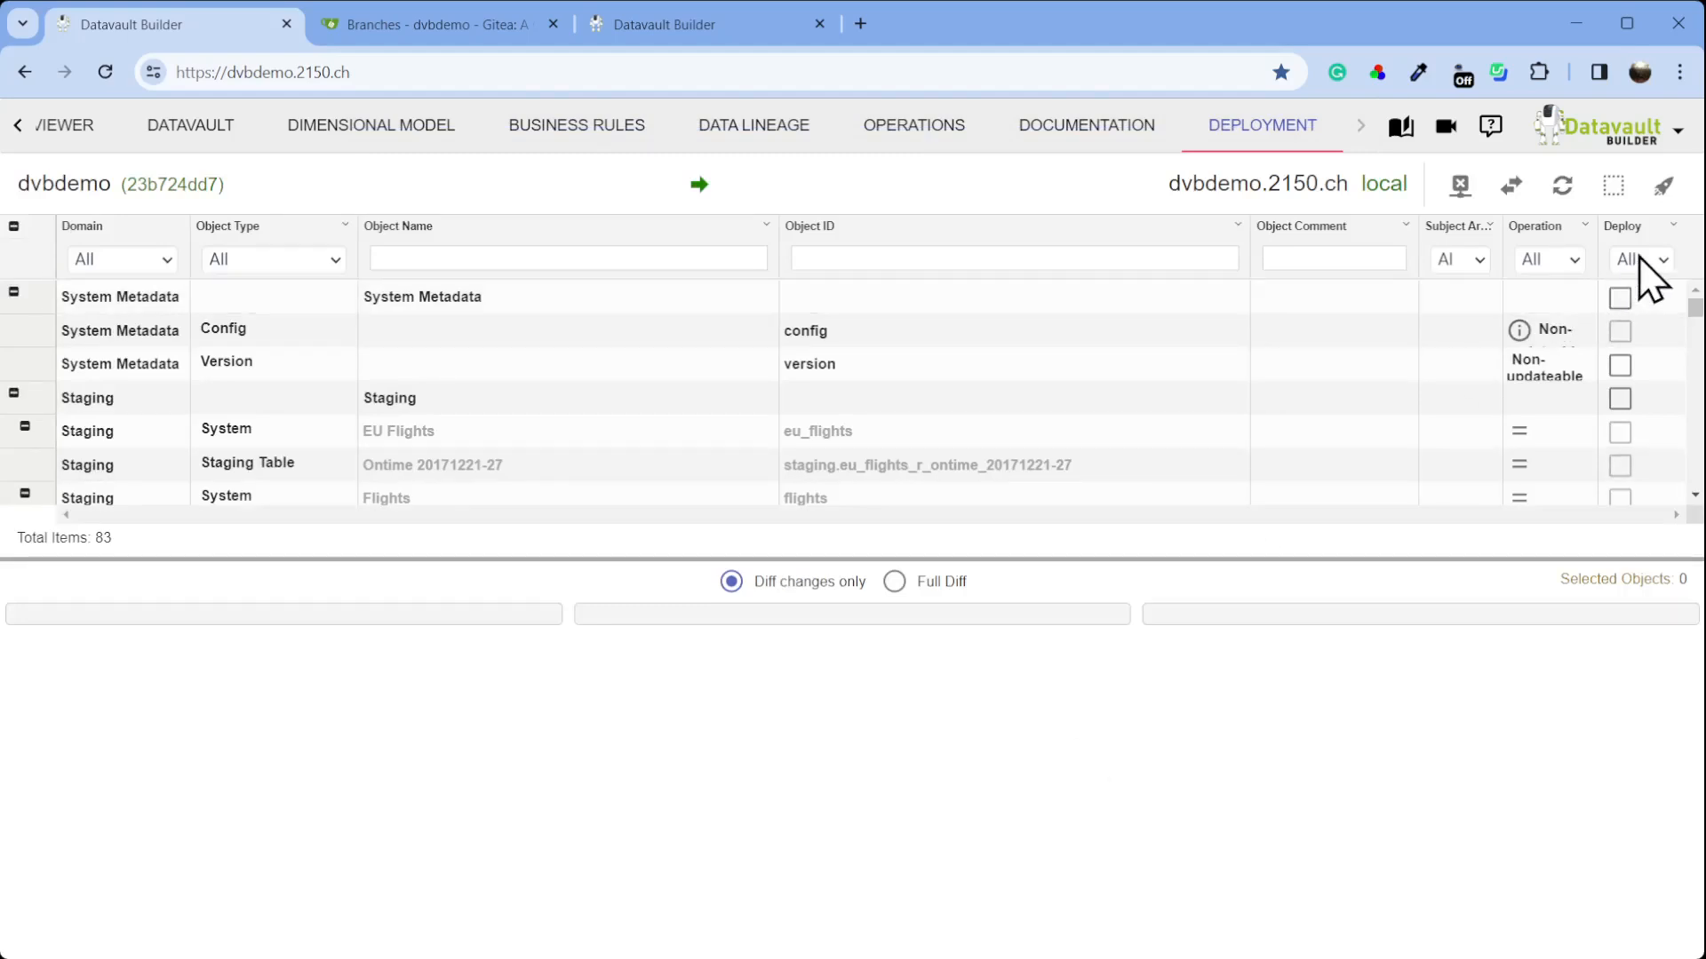
Filter the comparison to differing objects and deploy the Bus hub and the l_bus_t_flight link directly to the local environment
left_click(1599, 406)
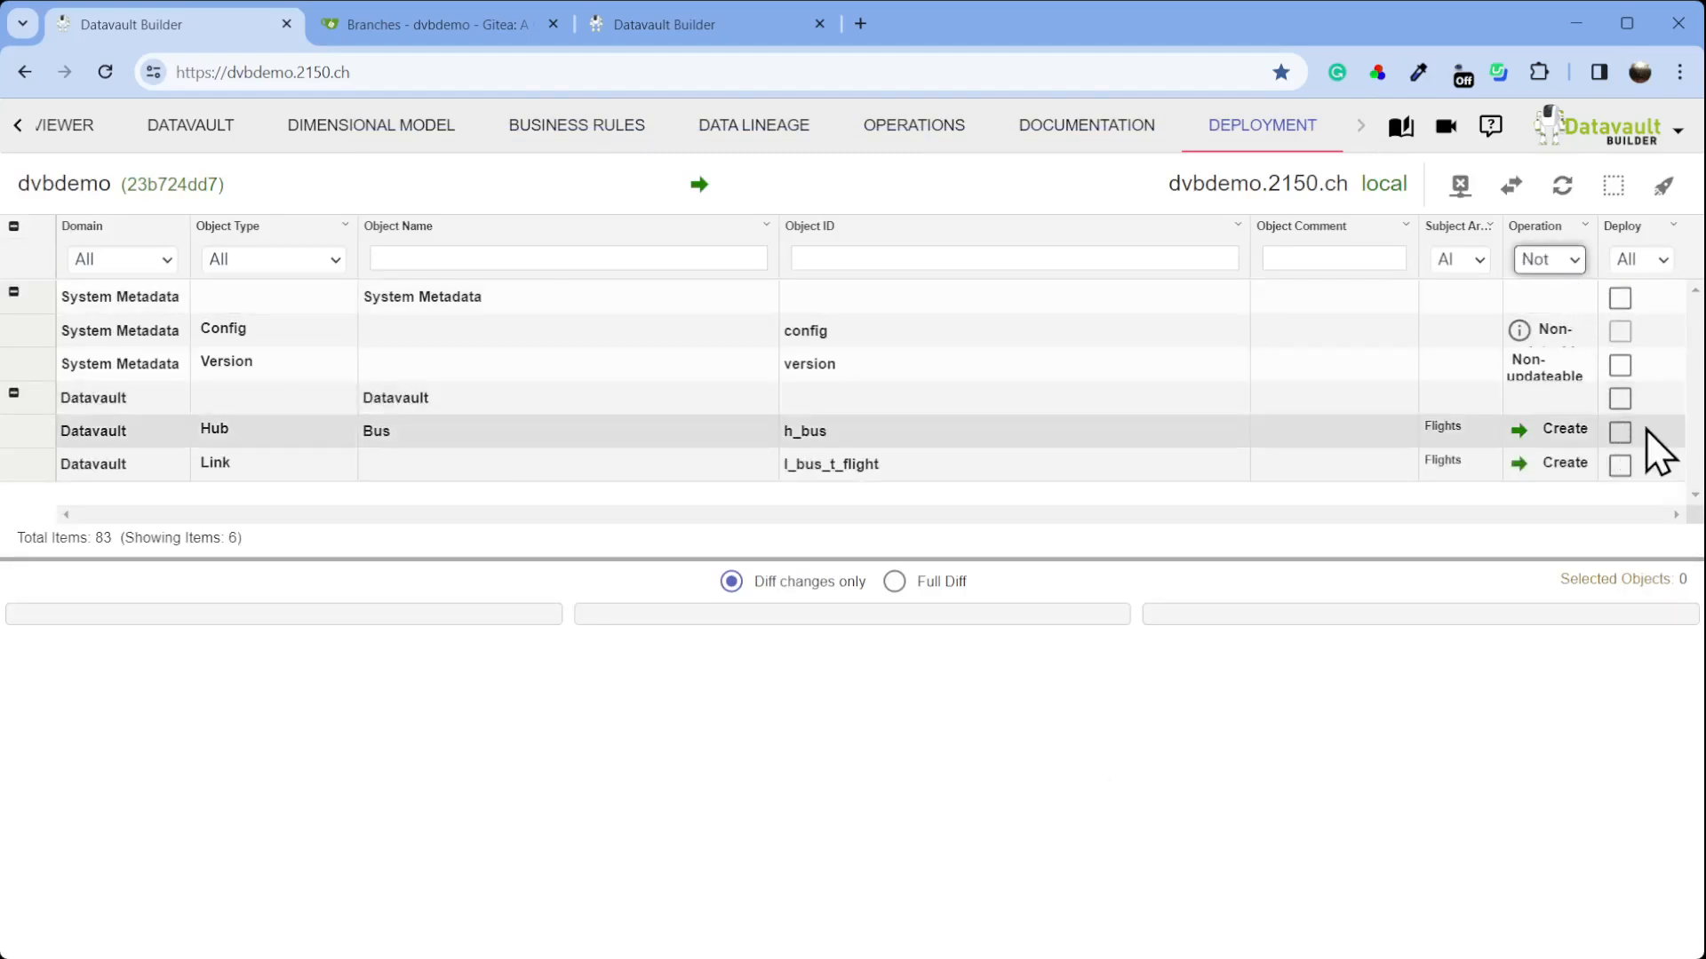
left_click(1621, 433)
left_click(1620, 464)
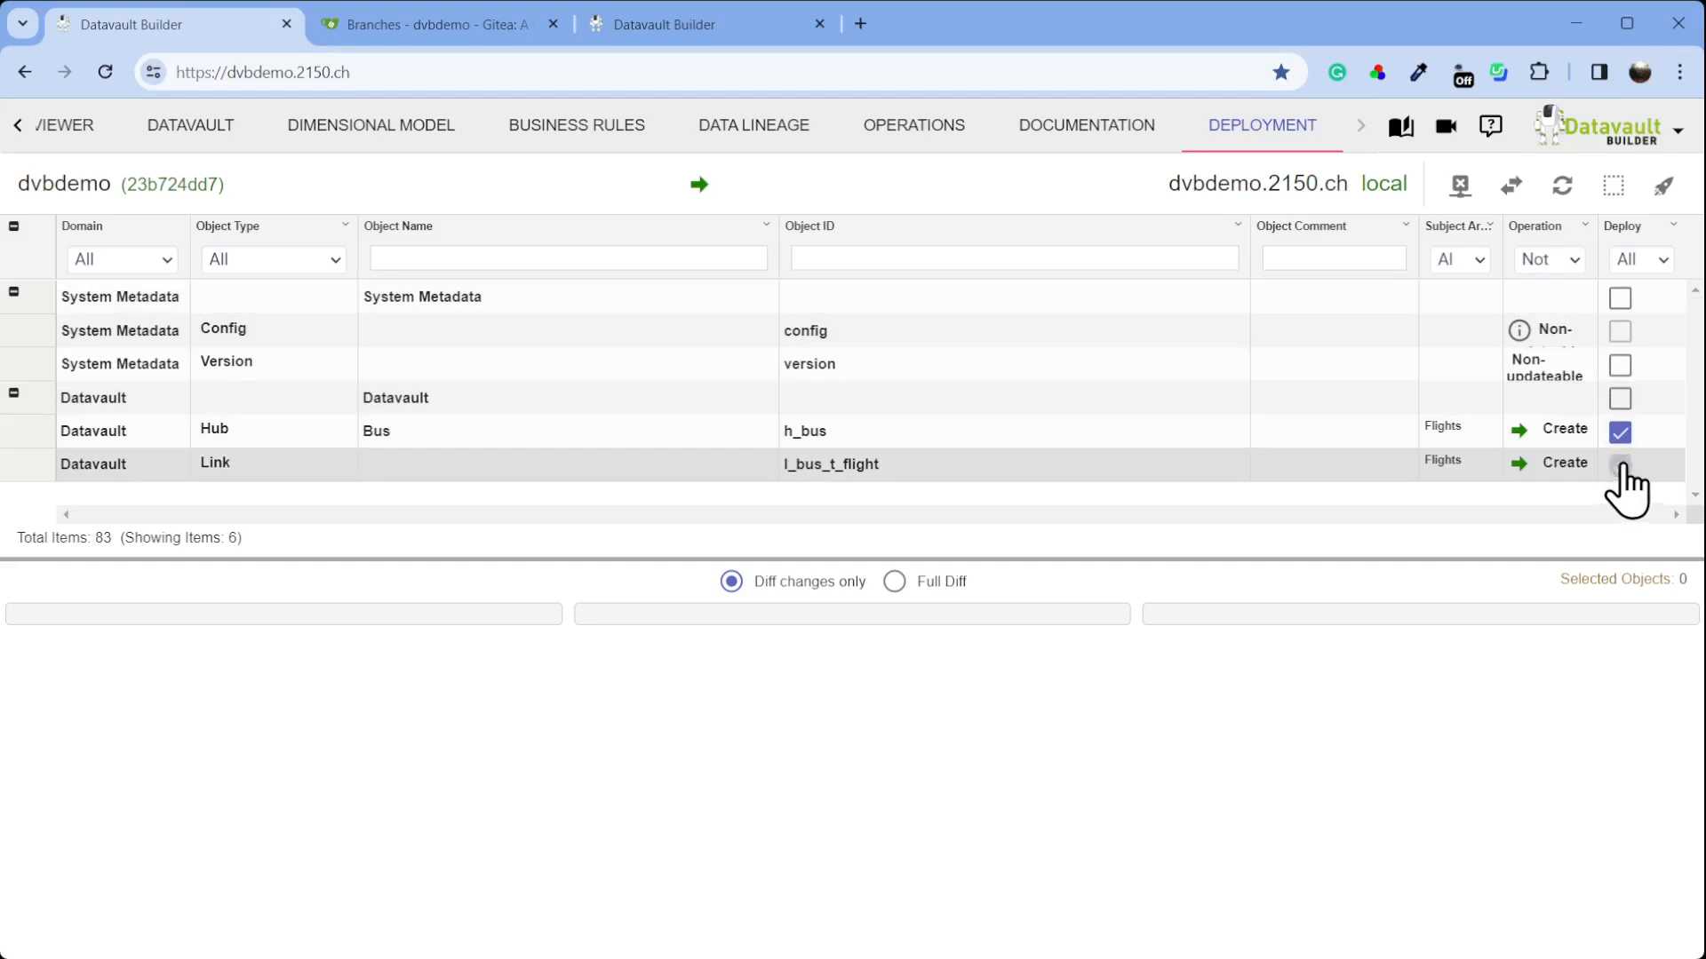
left_click(1663, 185)
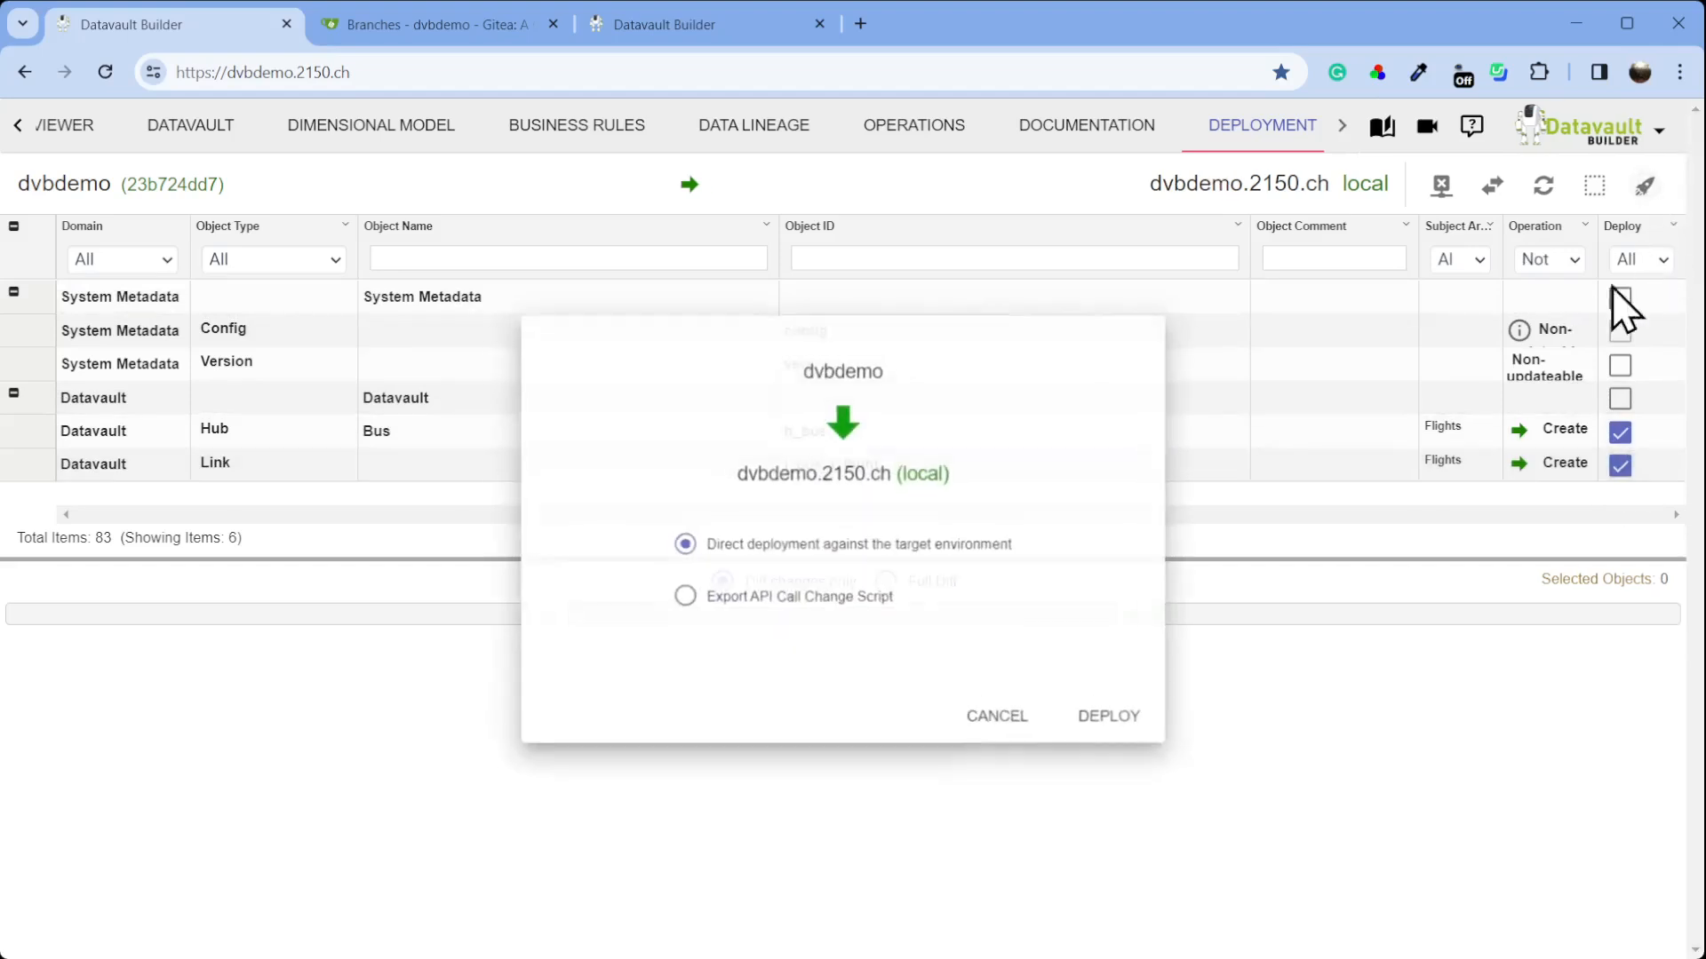
left_click(1124, 723)
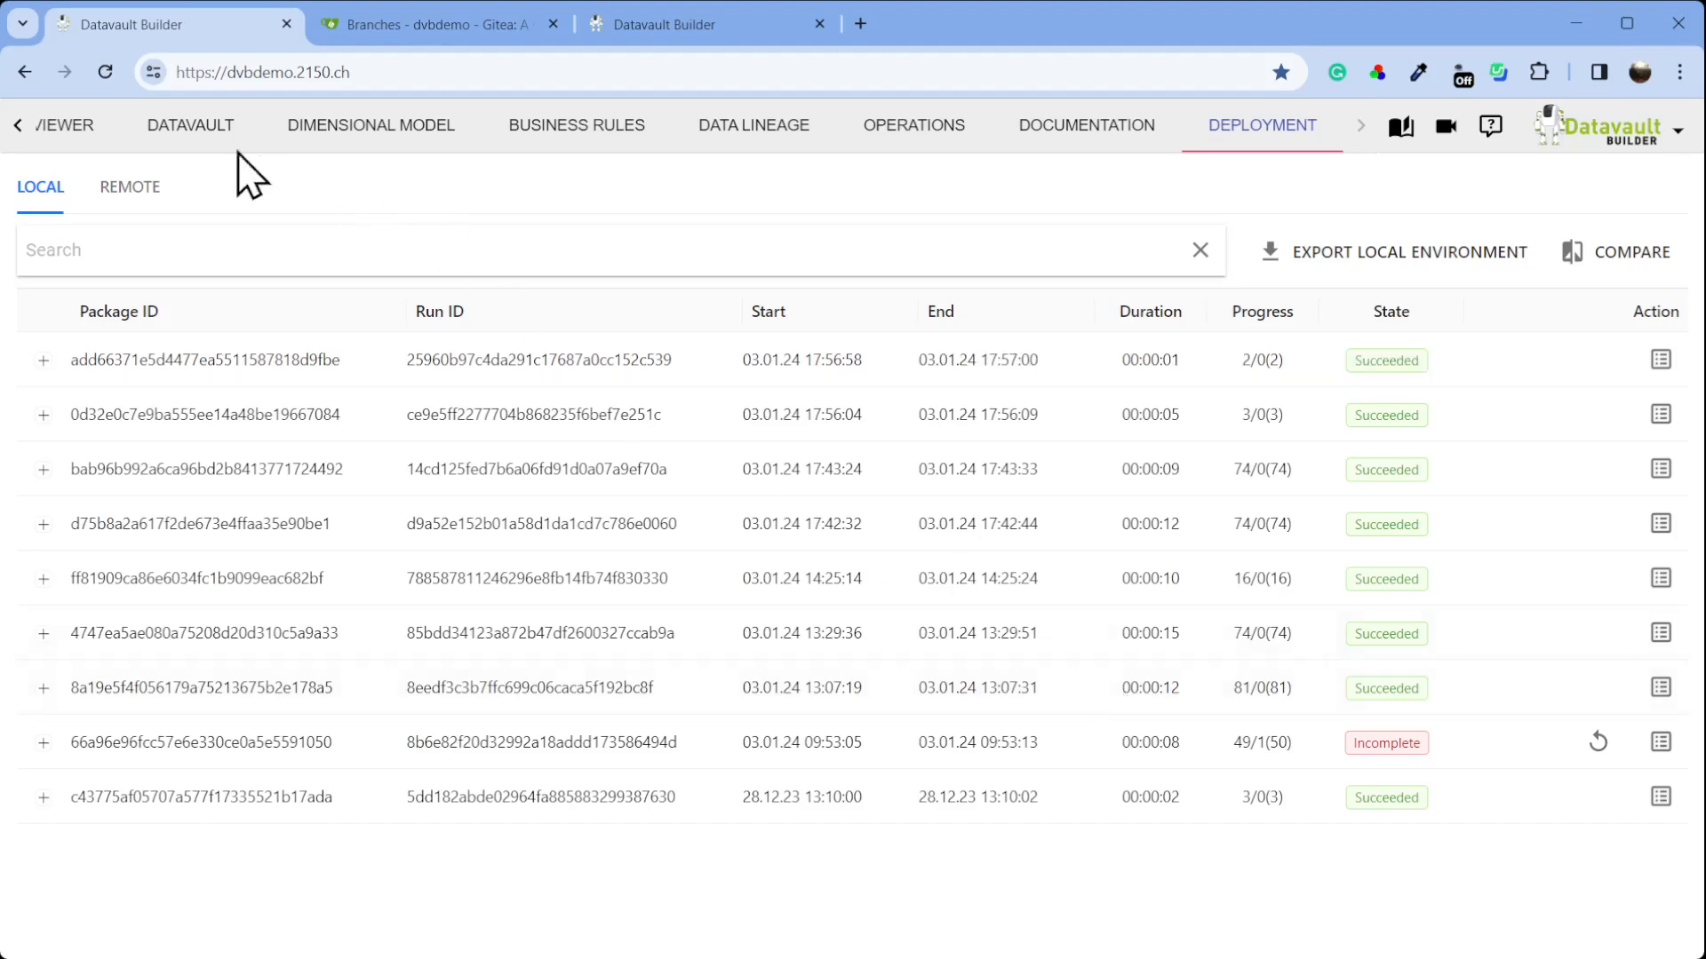
Expand the Flight hub in the Datavault model and arrange the Bus hub and the Flights satellite clear of the other objects
left_click(182, 135)
double_click(875, 577)
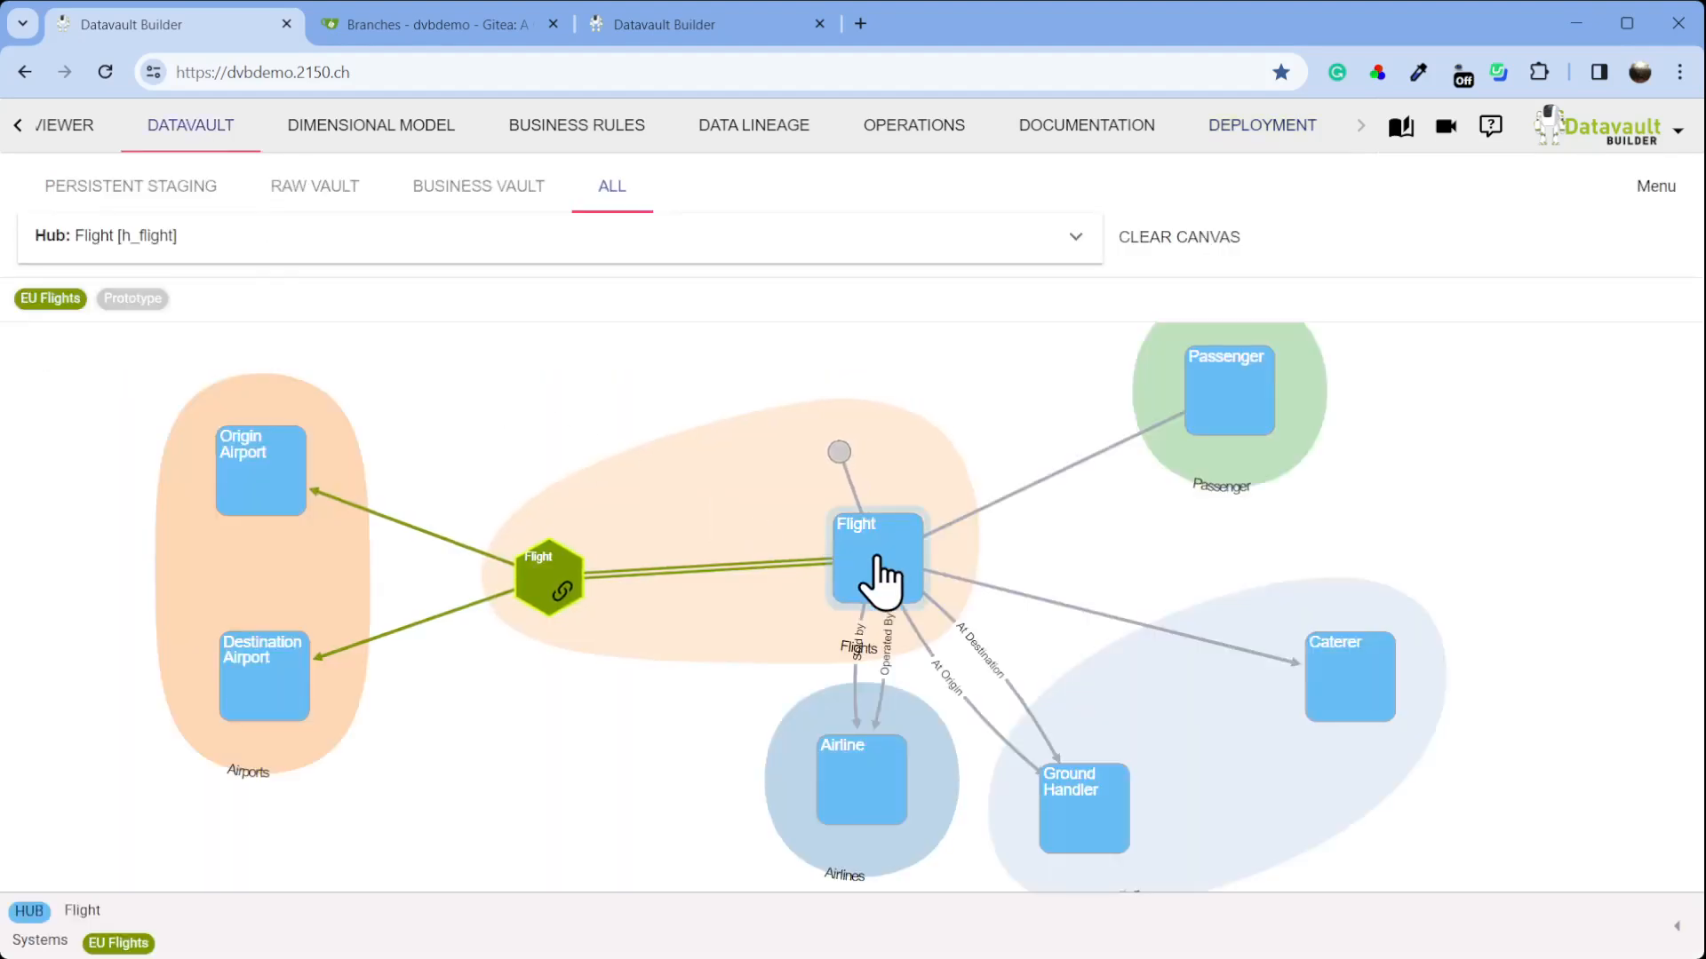
left_click_drag(723, 688, 658, 440)
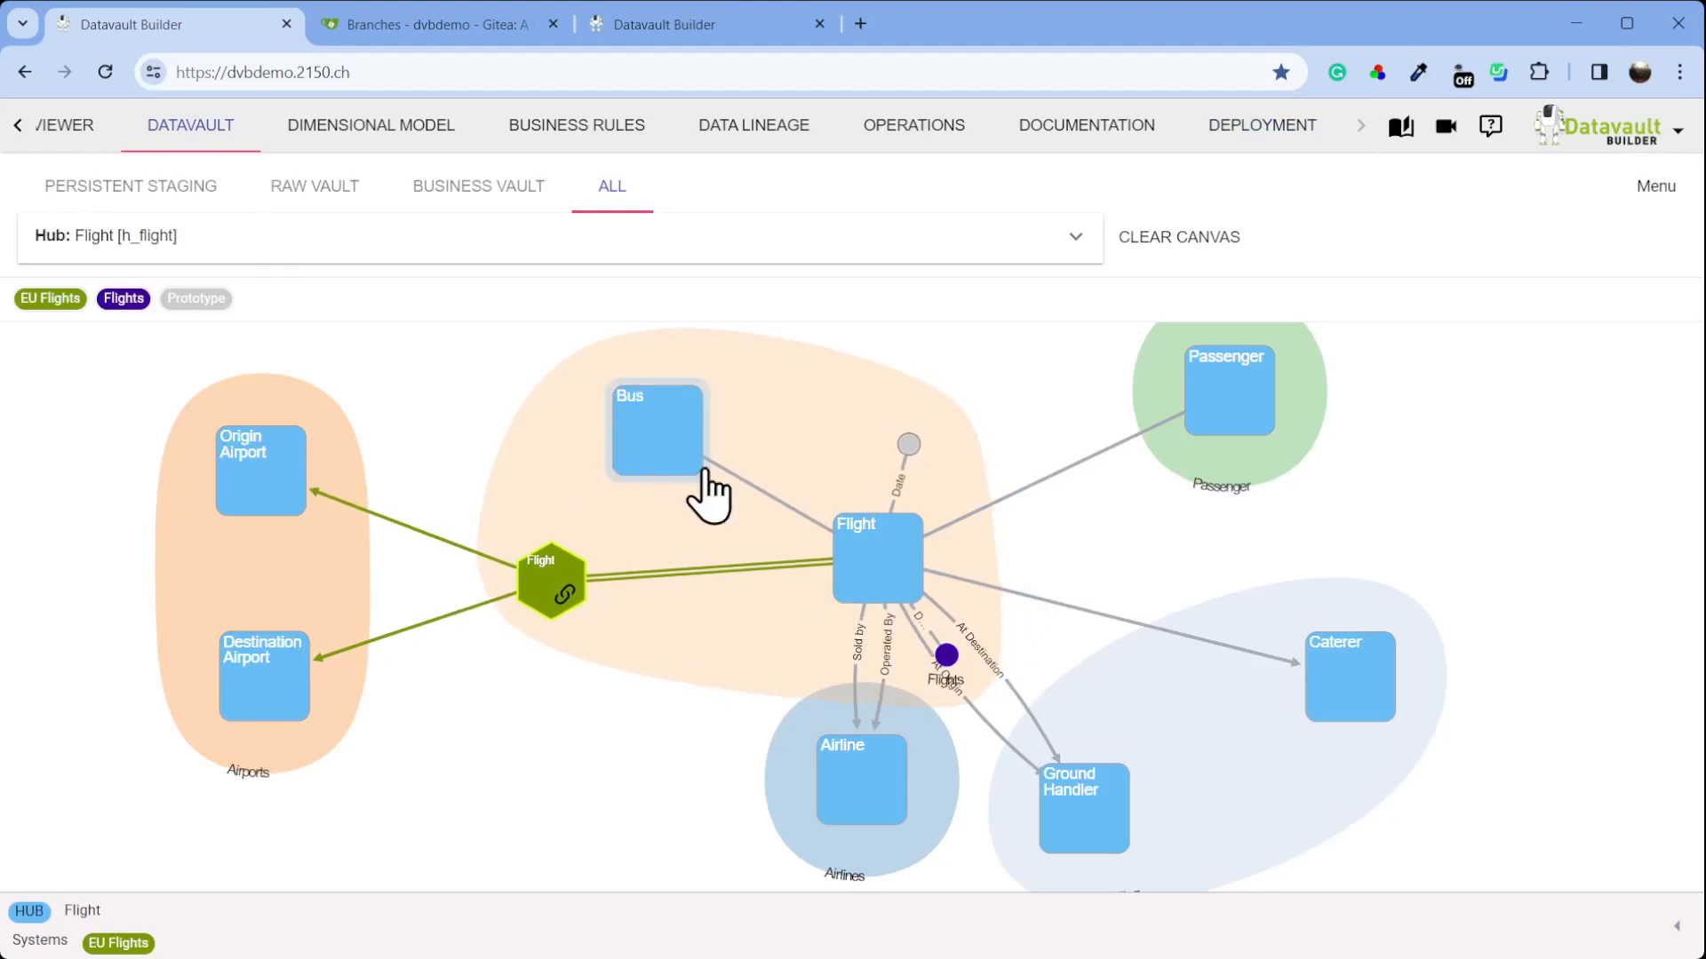
left_click_drag(944, 658, 1064, 494)
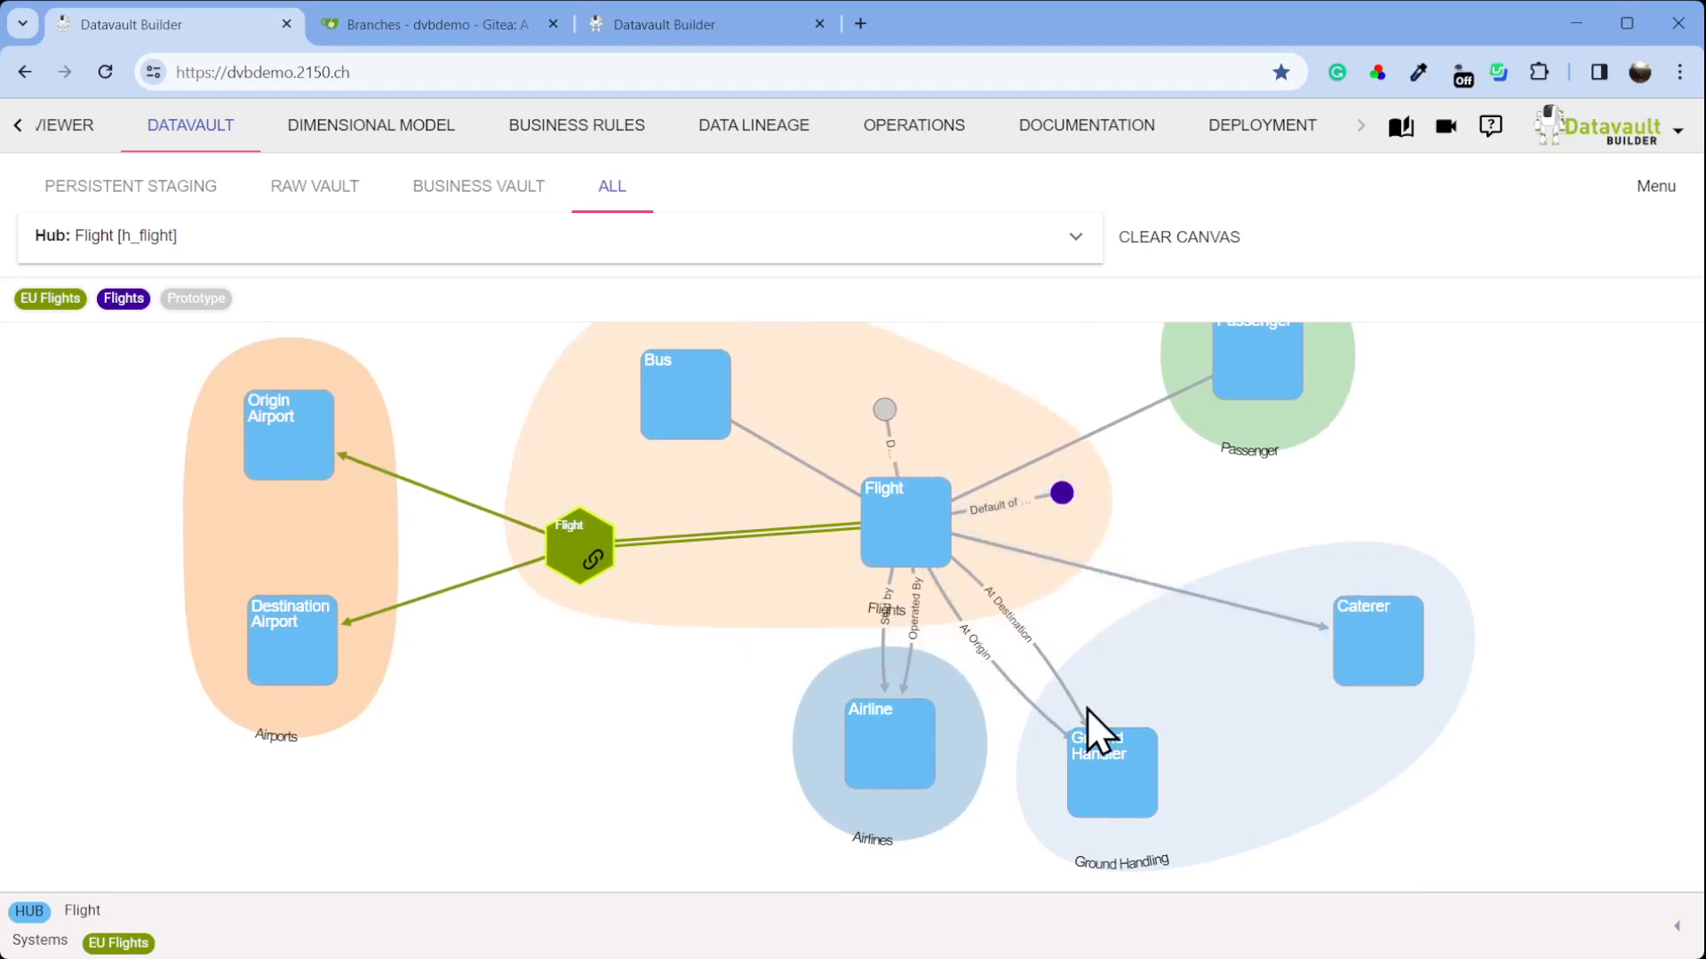
Trigger the load action of the Flight hub's satellite from the Flights system and preview its historized data
left_click(1585, 878)
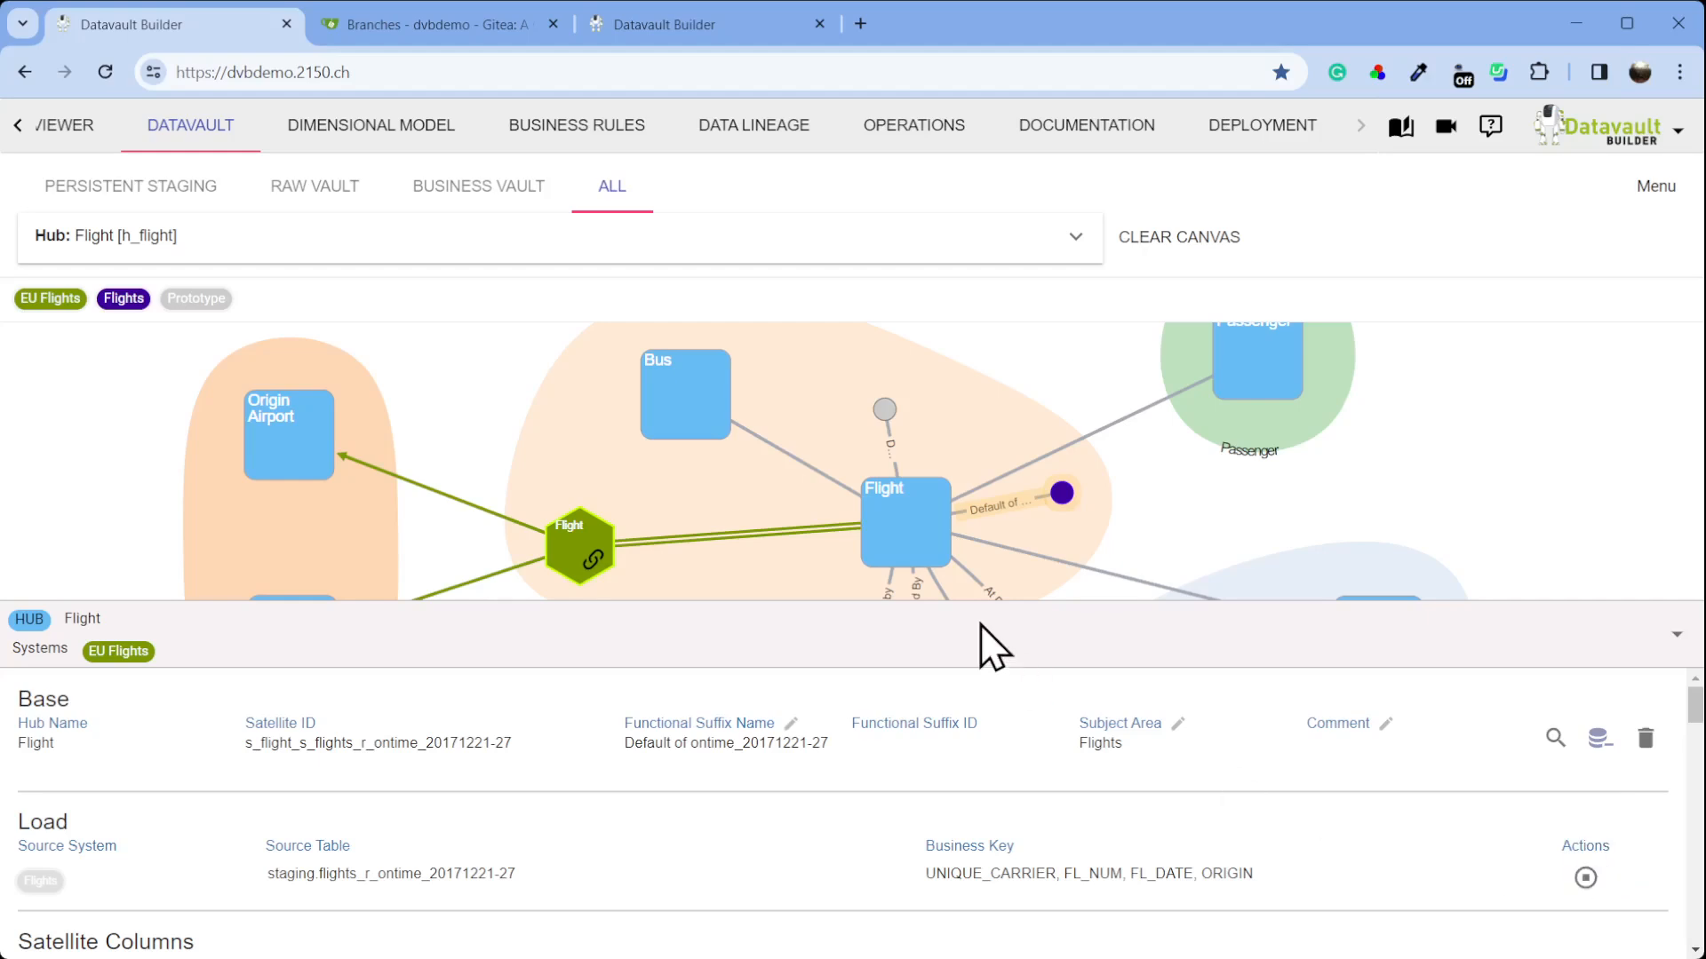
left_click(1555, 738)
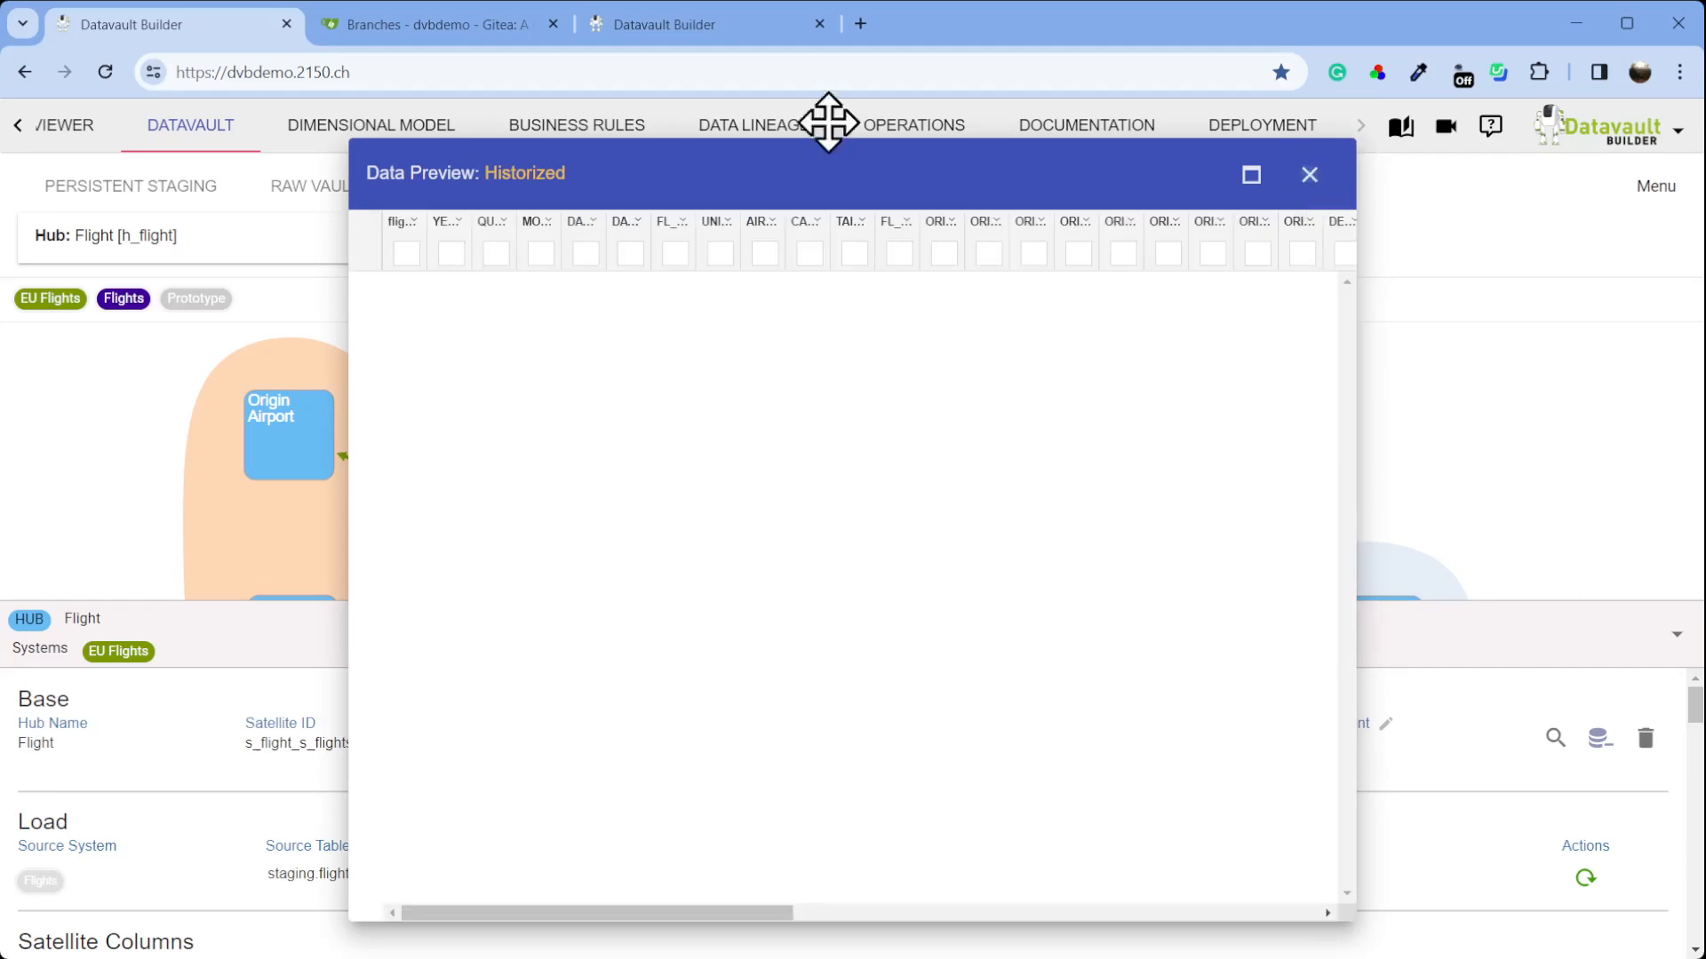
left_click(1309, 172)
Open the Flights system's Default [flights_j_default] job in Operations and run it
left_click(914, 129)
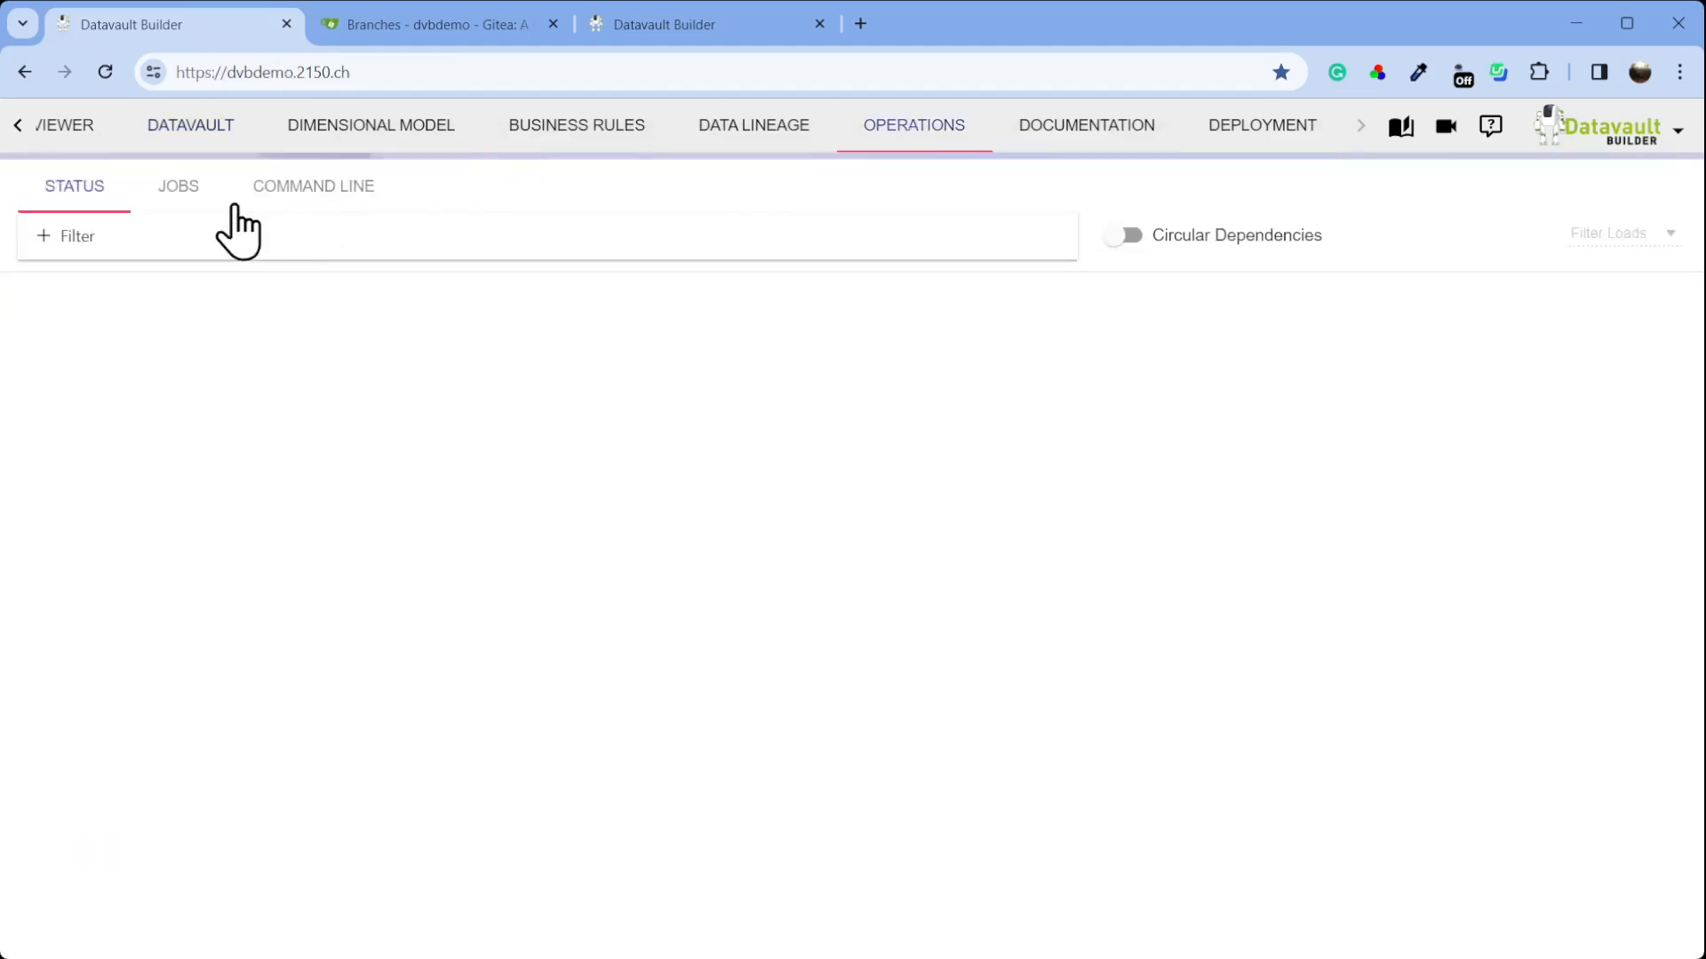
left_click(198, 203)
left_click(217, 336)
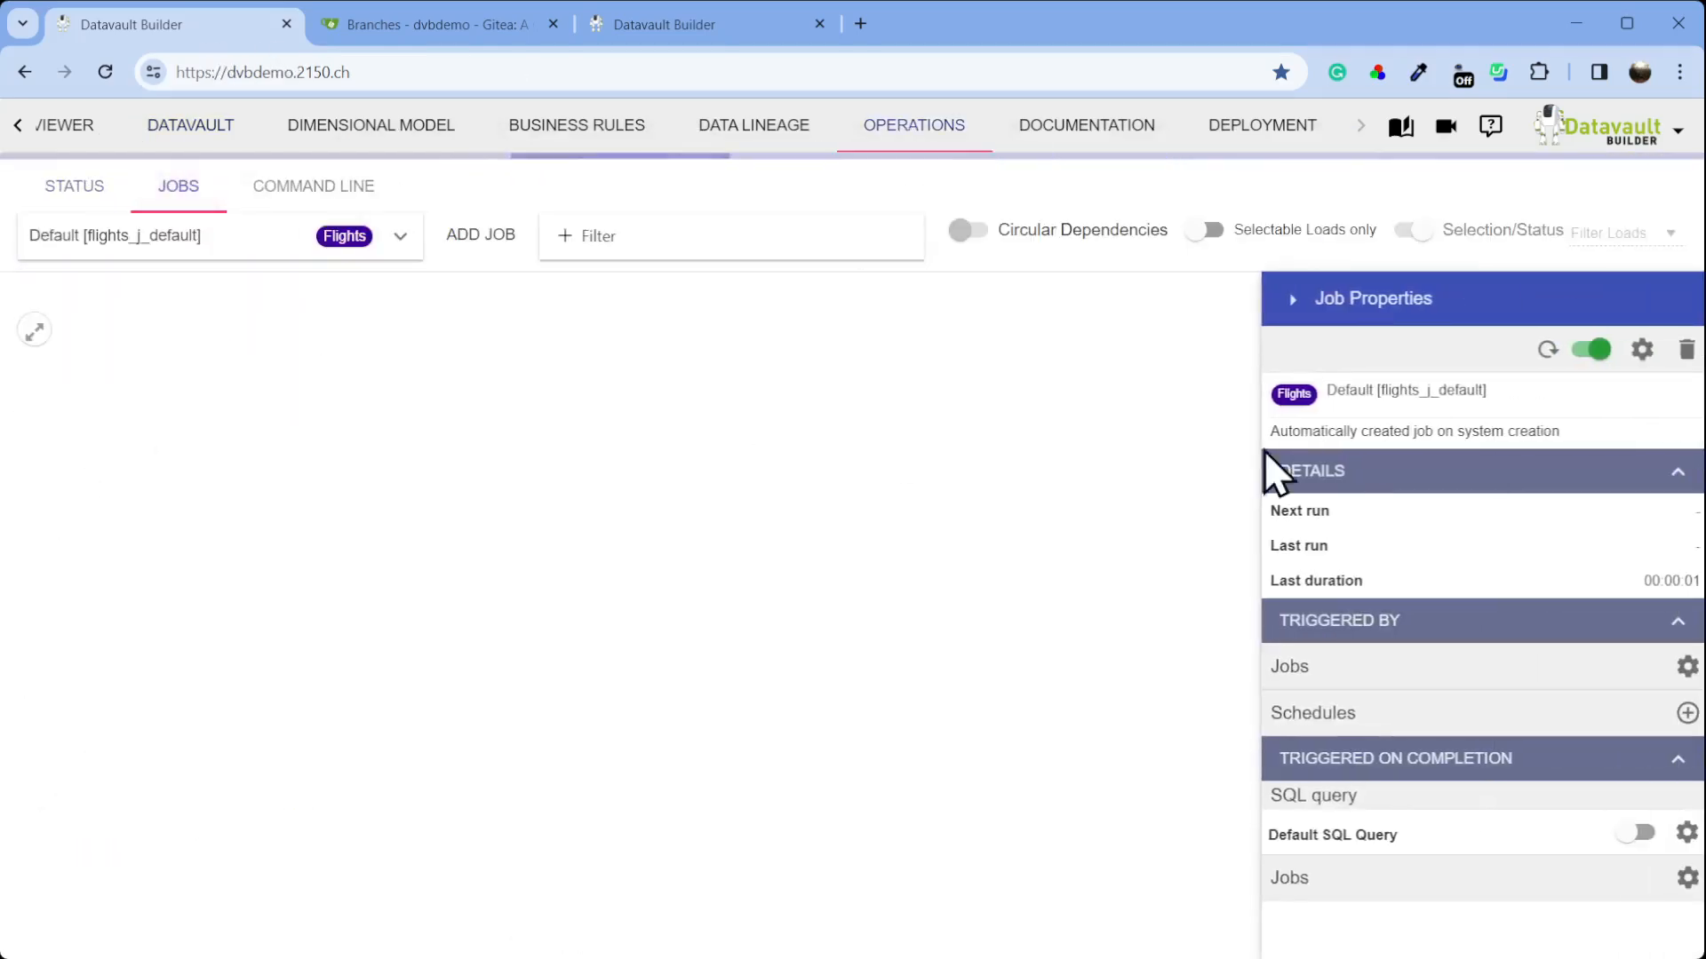
left_click(1542, 349)
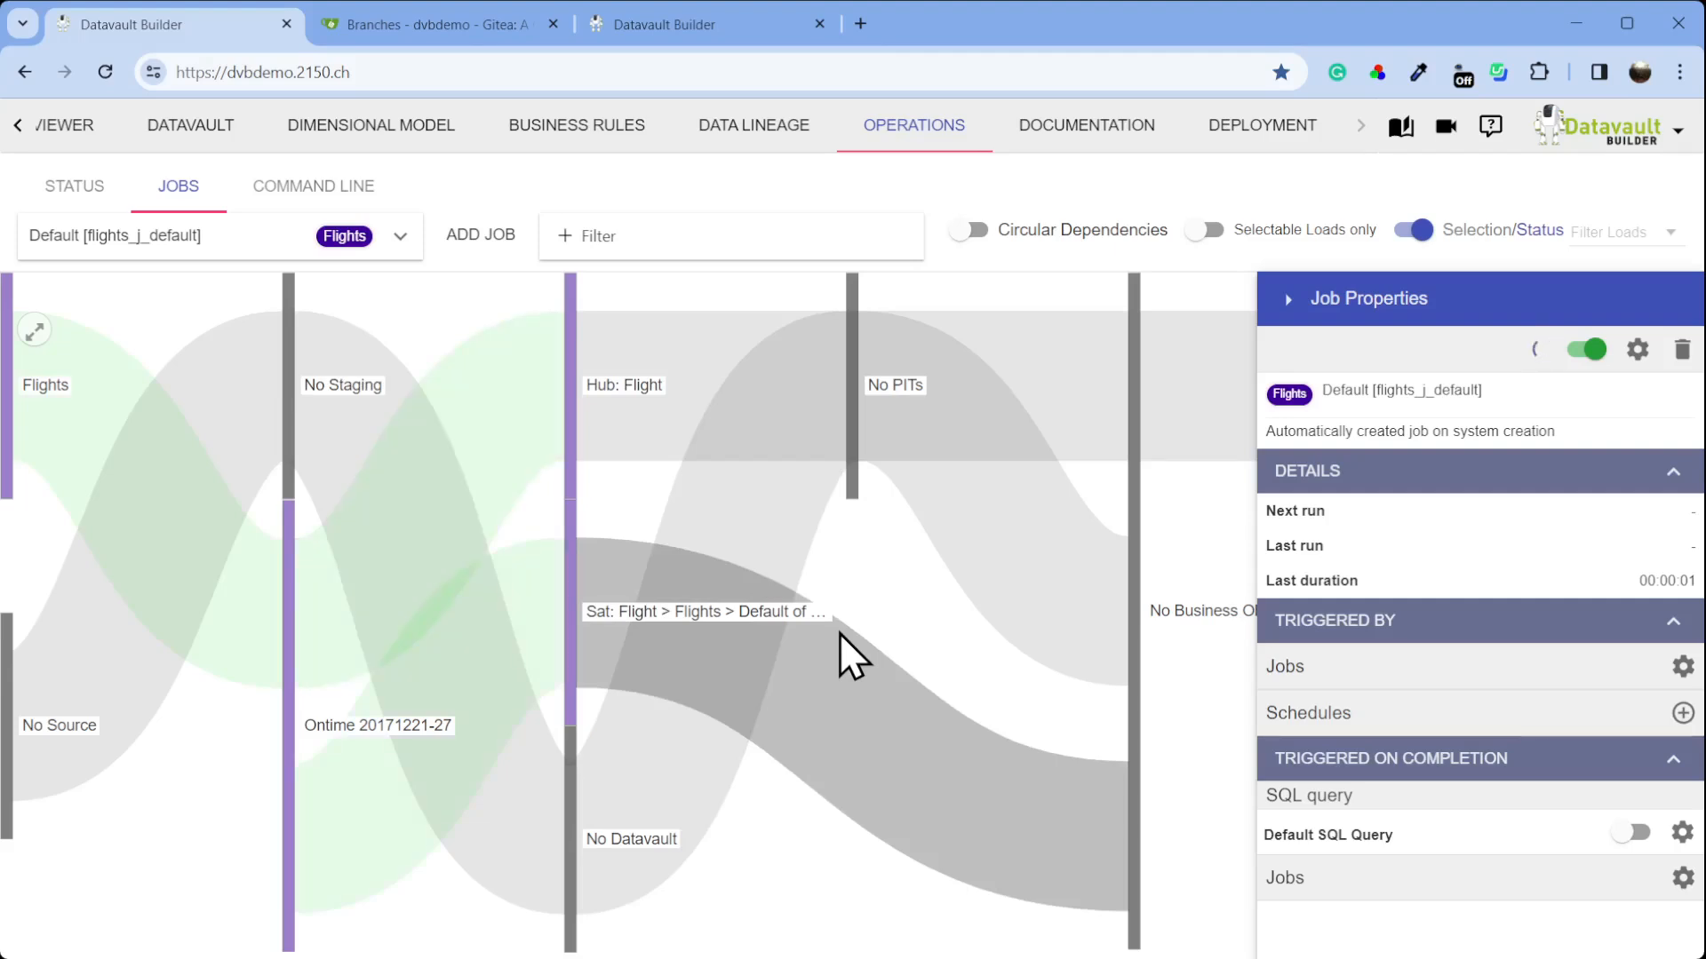
Return to the Datavault model and preview the historized data in the Flight hub's satellite from the Flights system
left_click(188, 132)
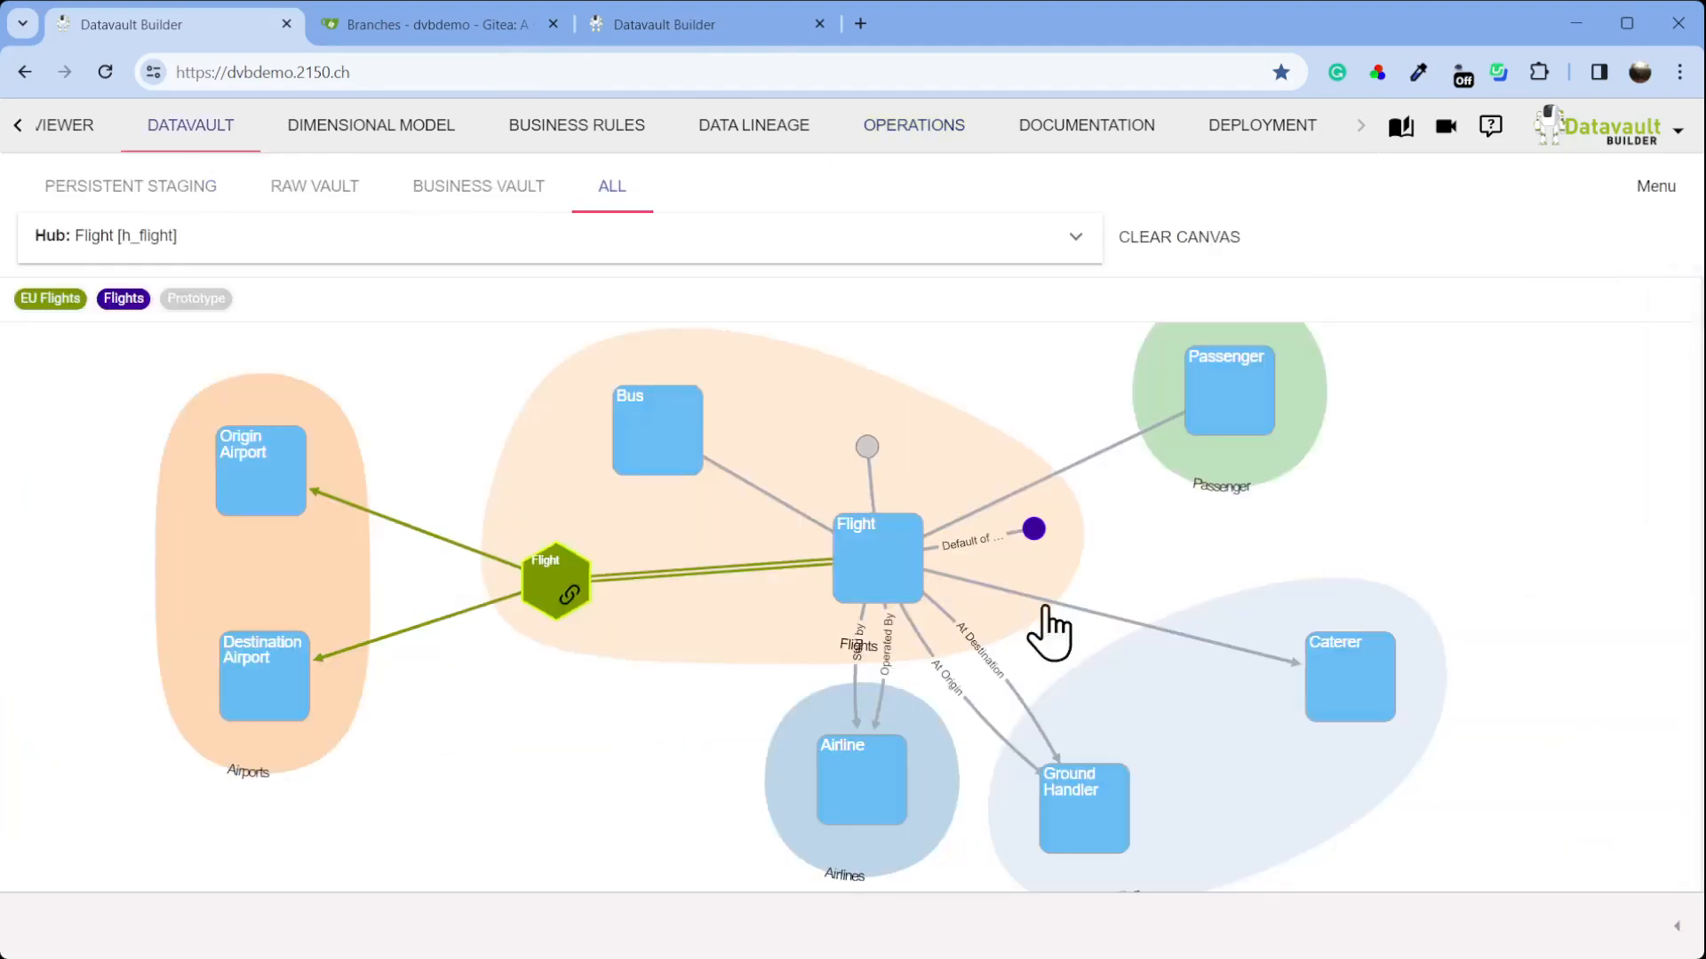
left_click(1034, 530)
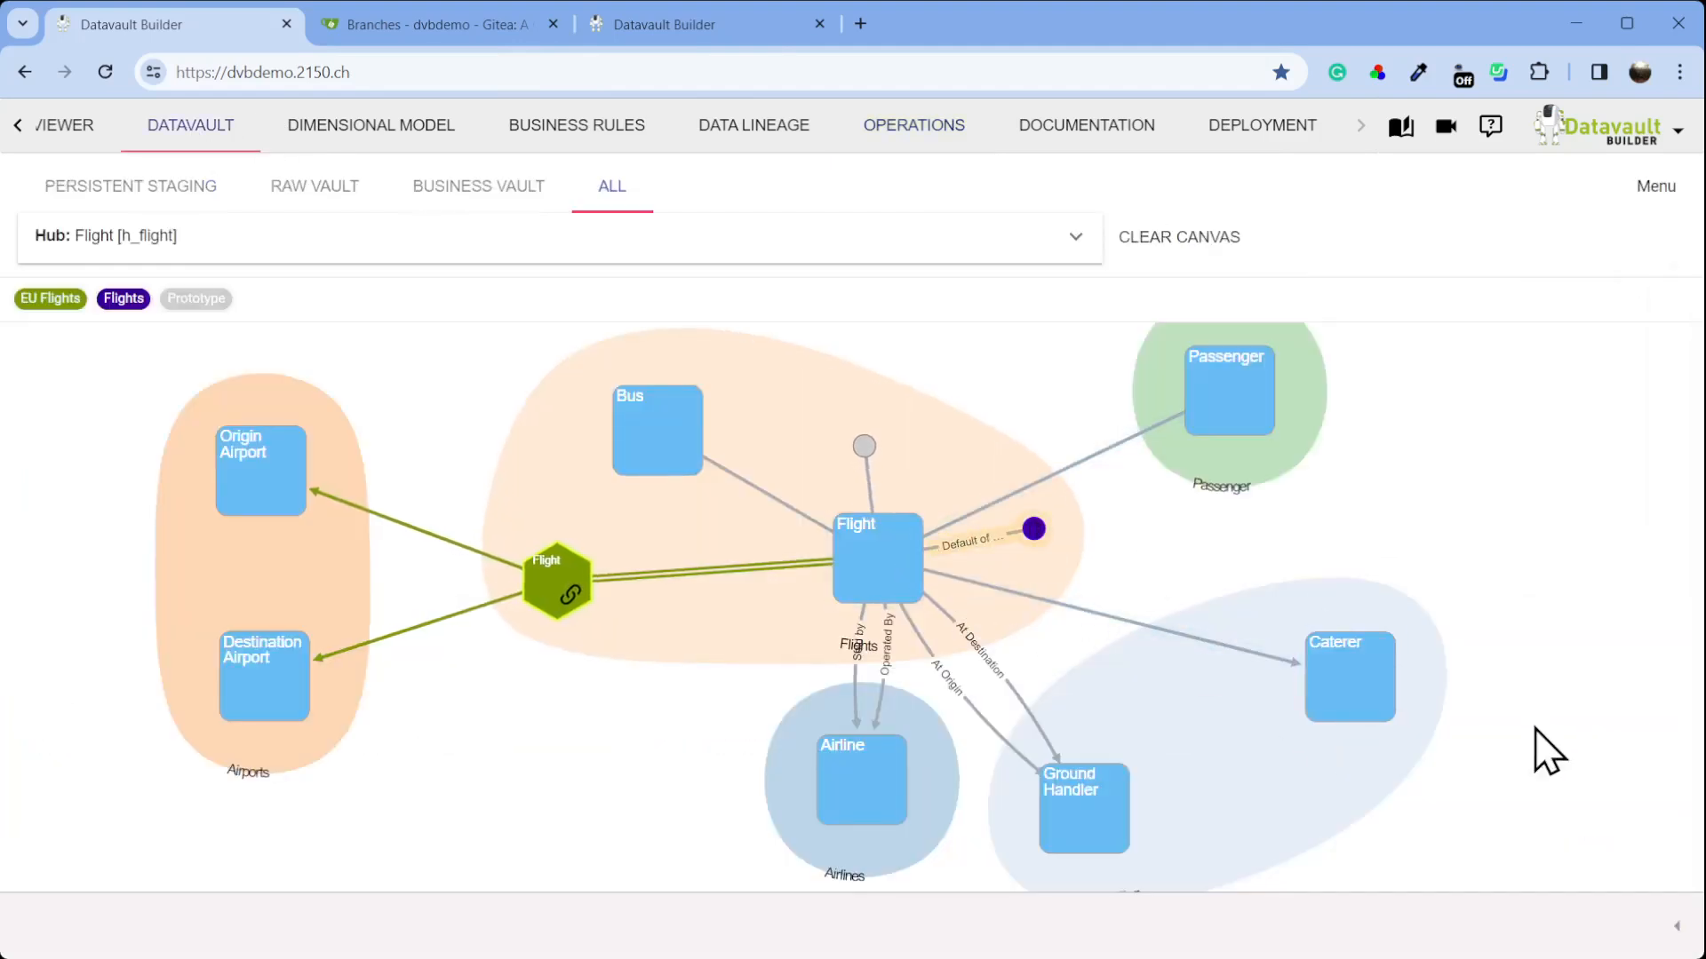
left_click(1554, 740)
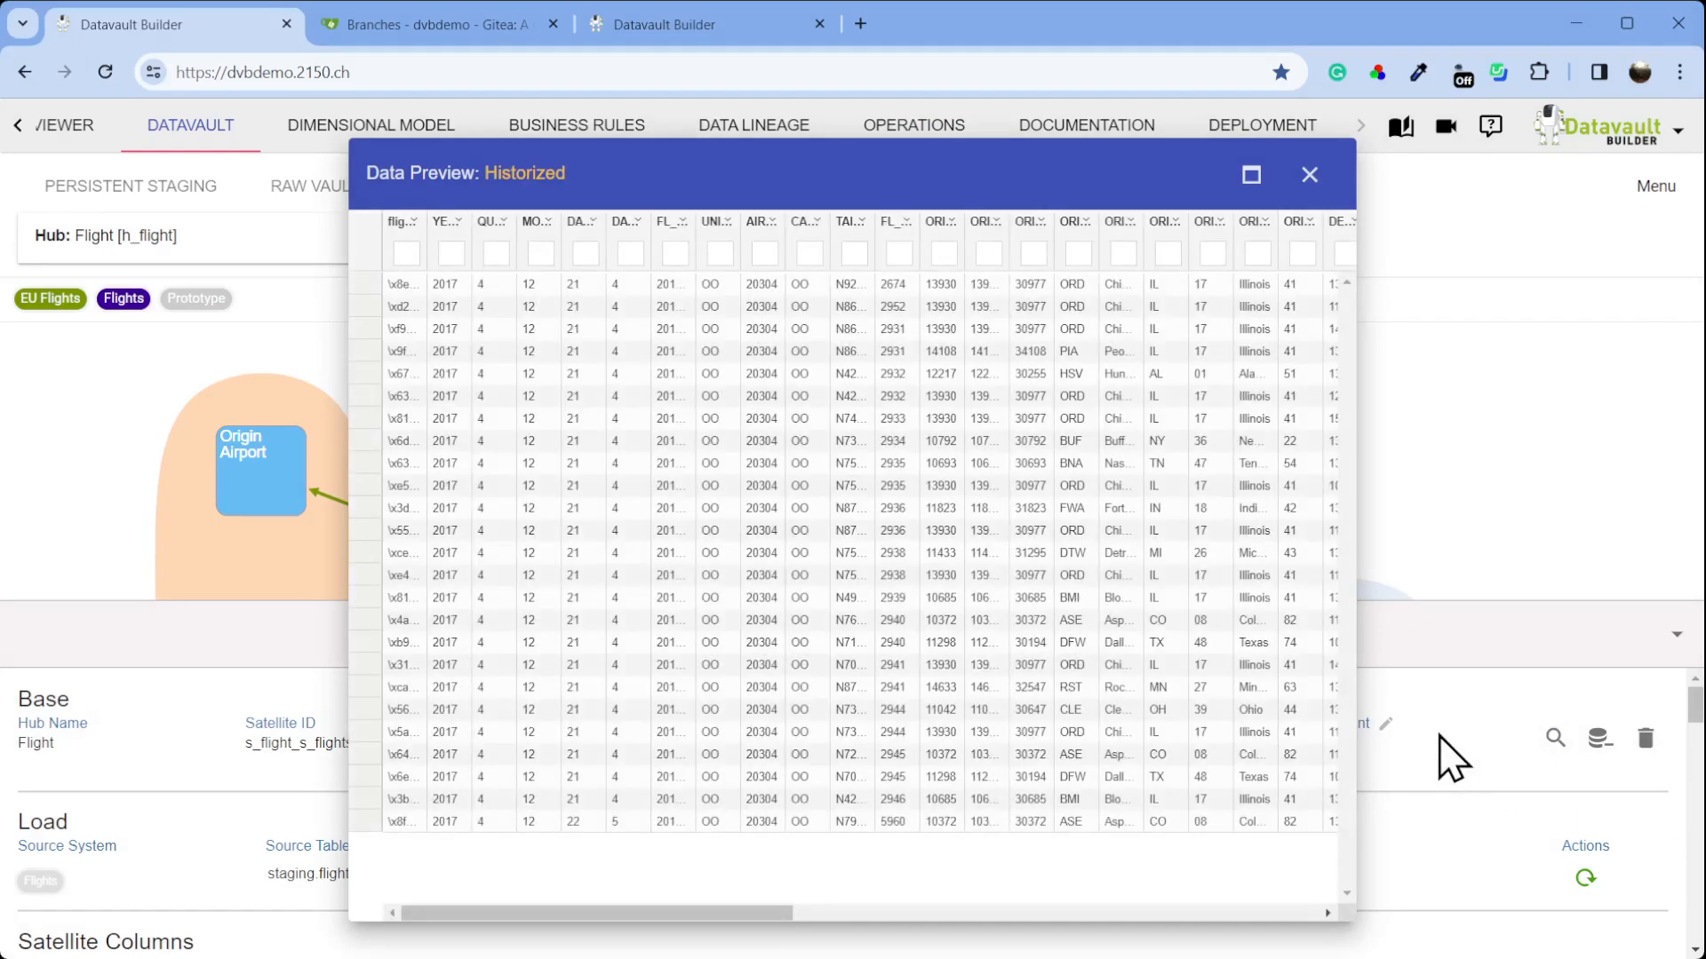
left_click(1307, 177)
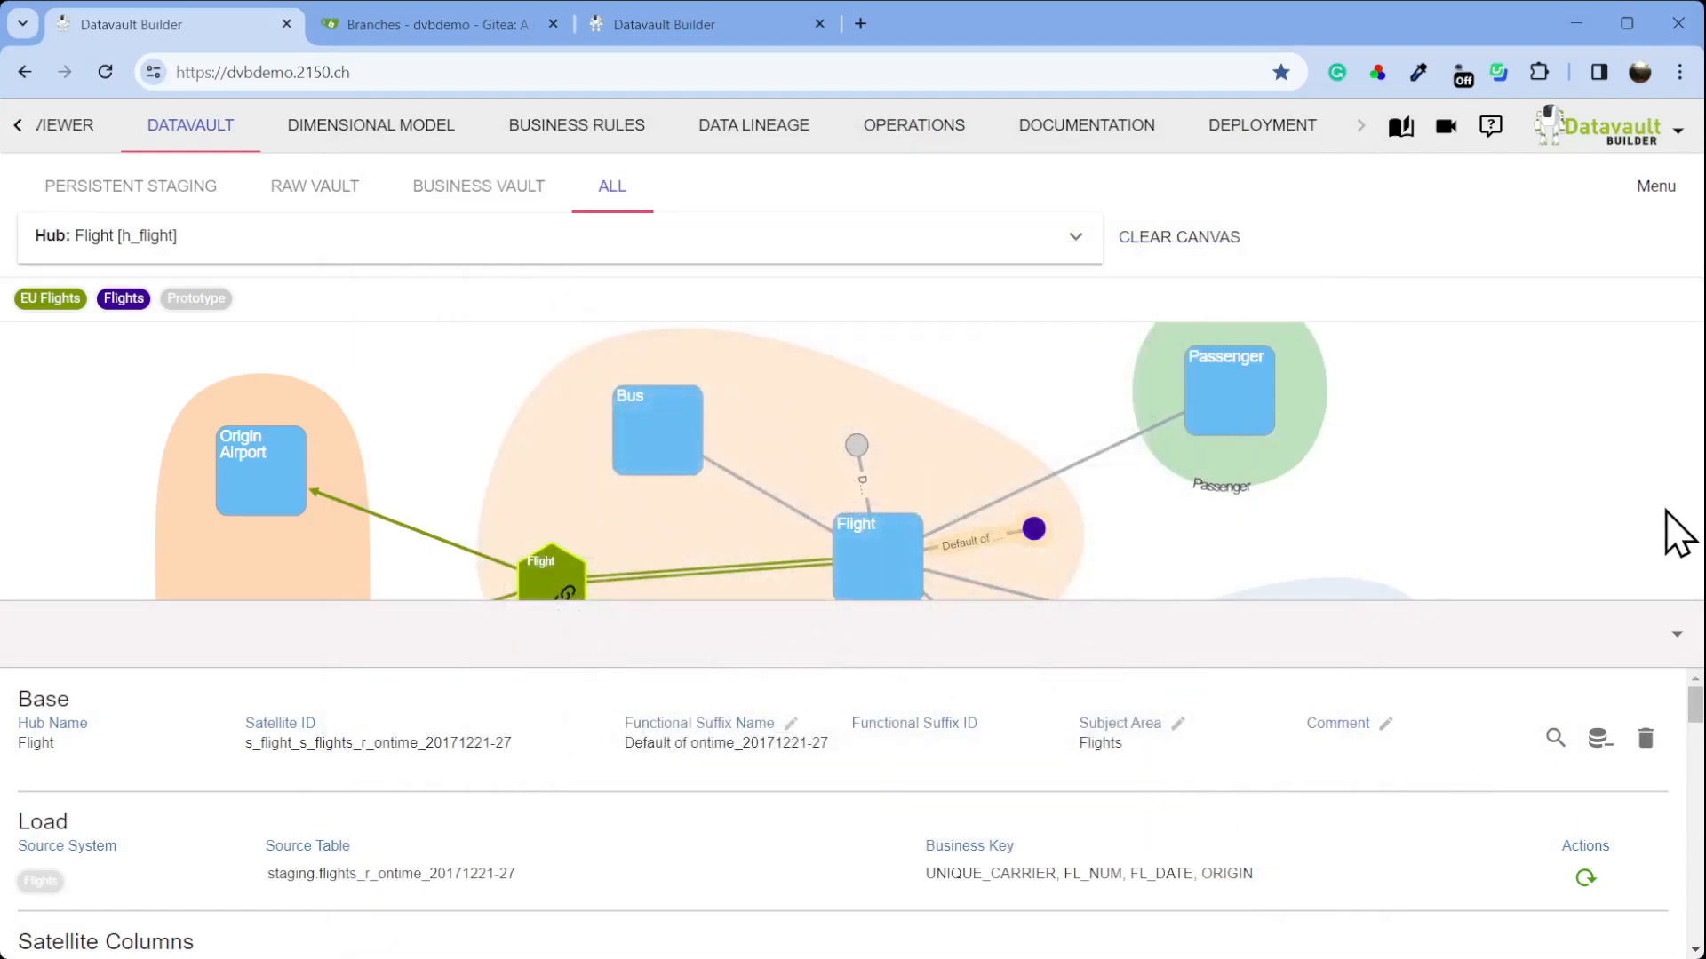